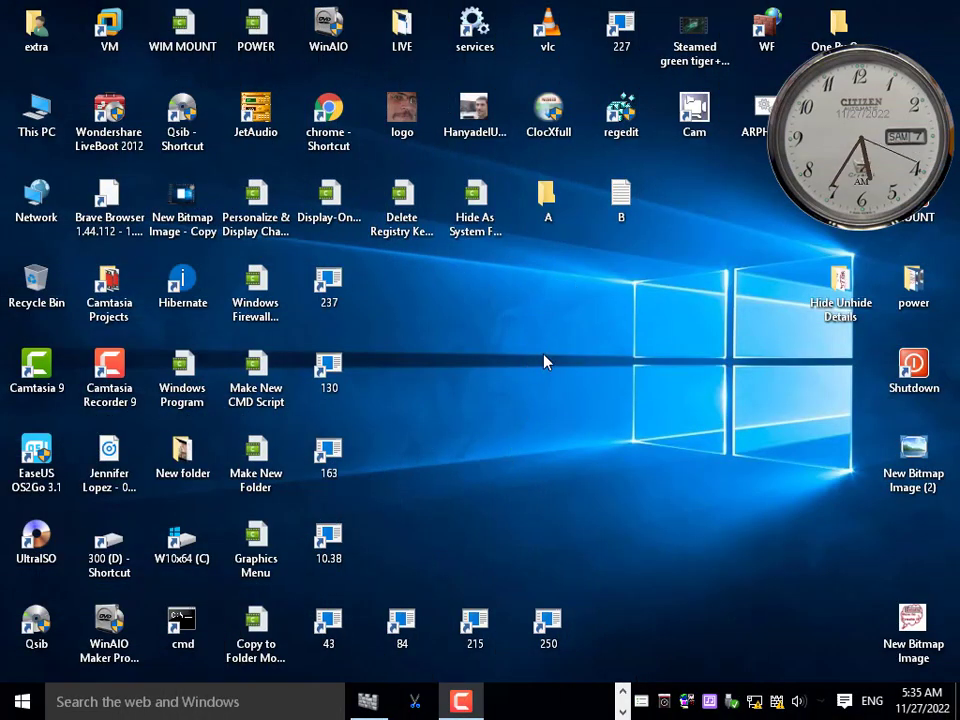
Unhide desktop file B, then hide it again from its context menu
right_click(622, 193)
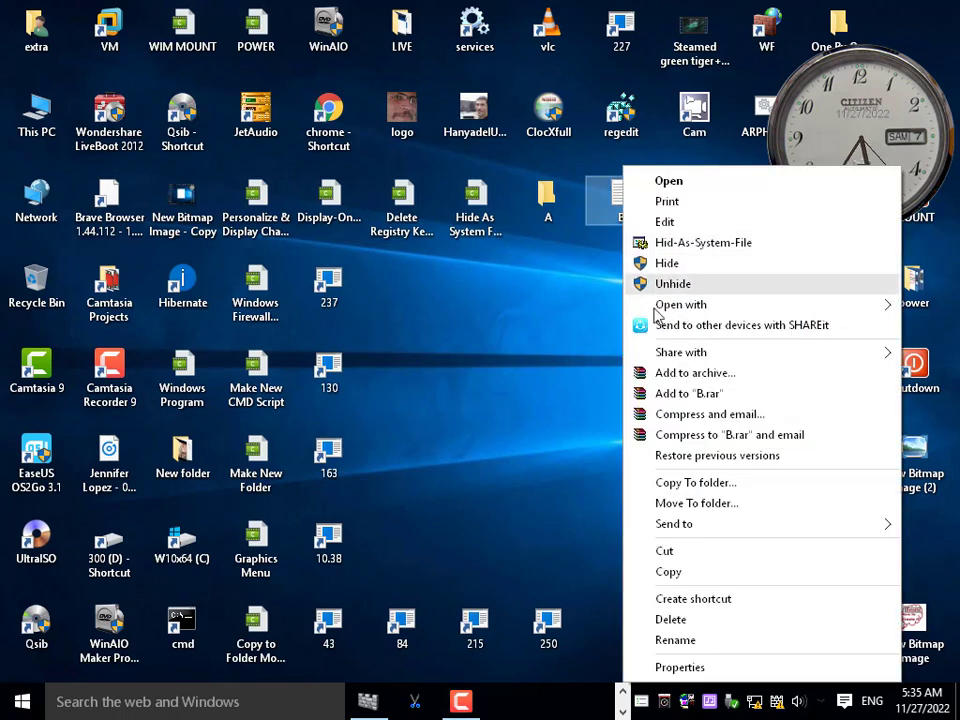
click(666, 285)
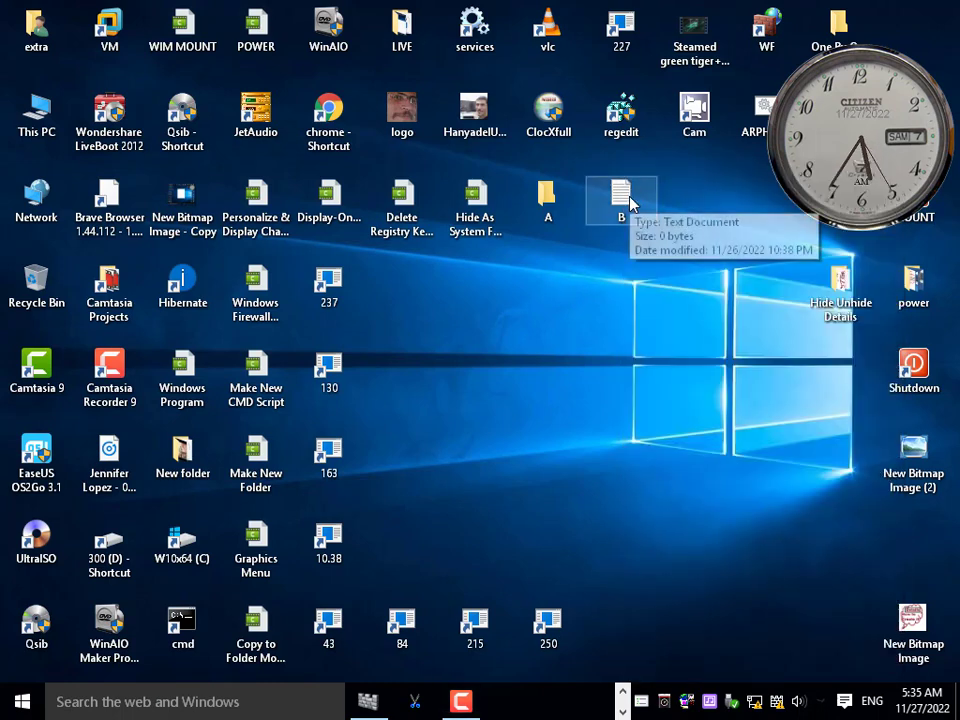
right_click(624, 203)
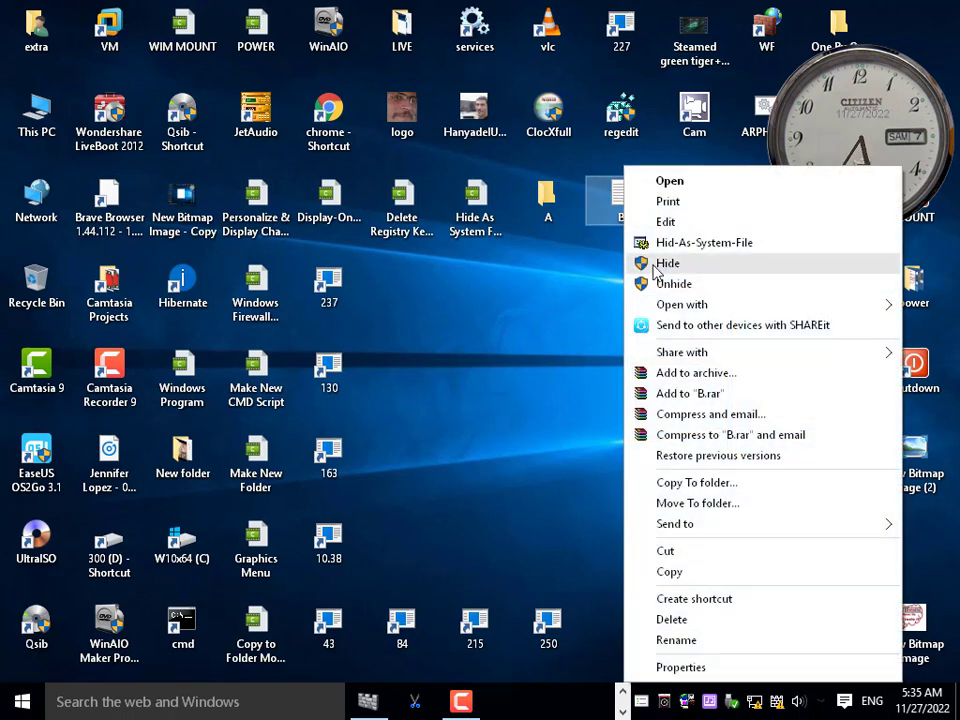
click(662, 262)
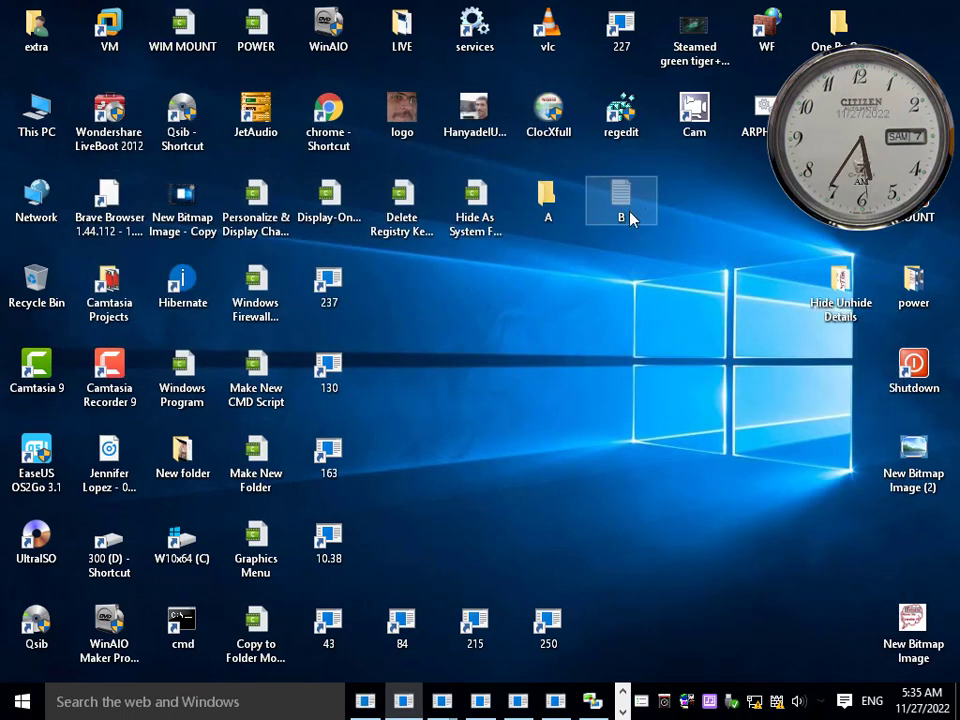
Clear file B's Hidden attribute in Properties, then hide it again
right_click(622, 208)
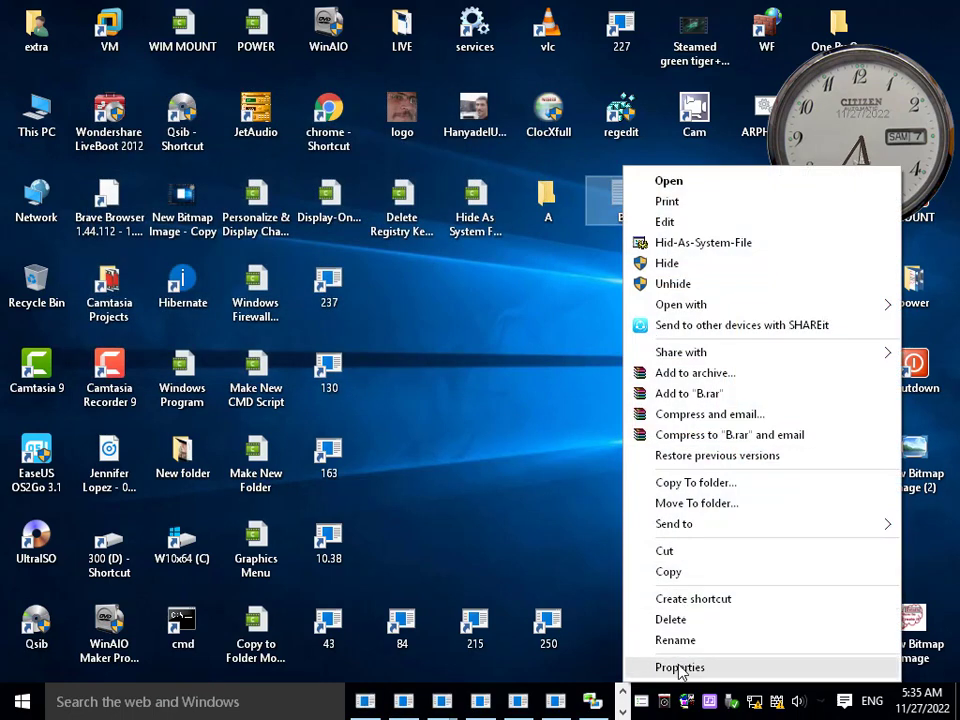
click(675, 666)
click(783, 551)
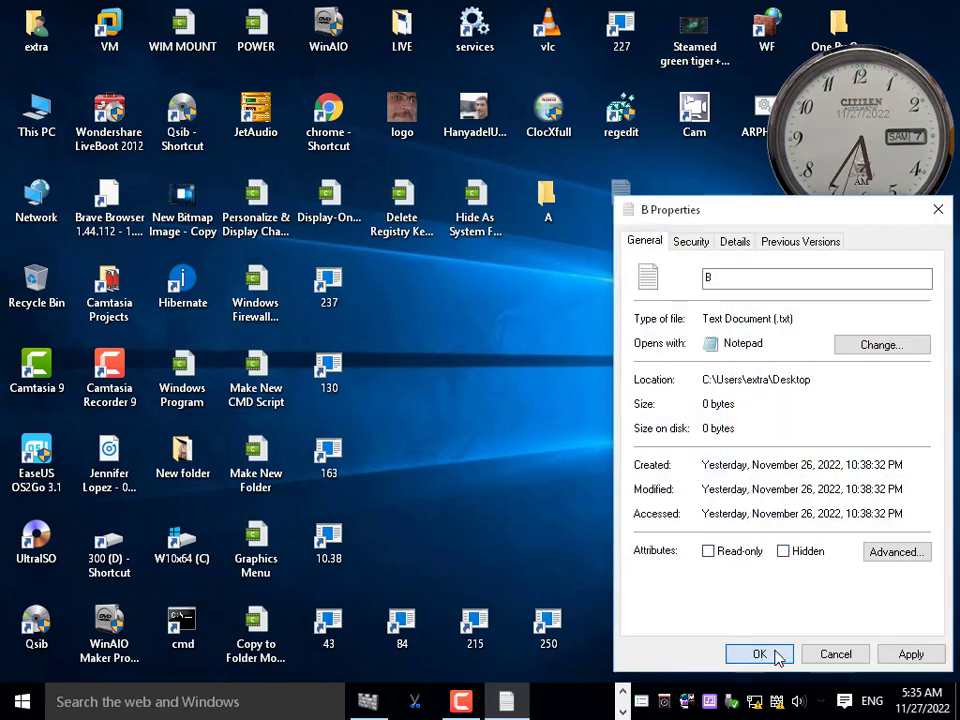
click(765, 655)
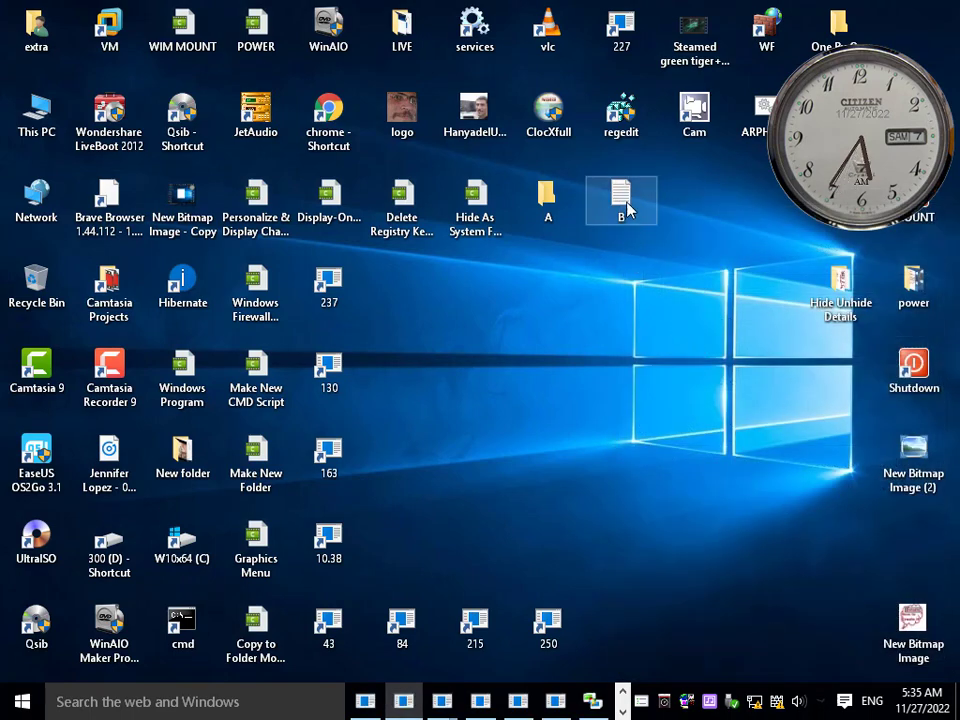
right_click(625, 205)
click(672, 261)
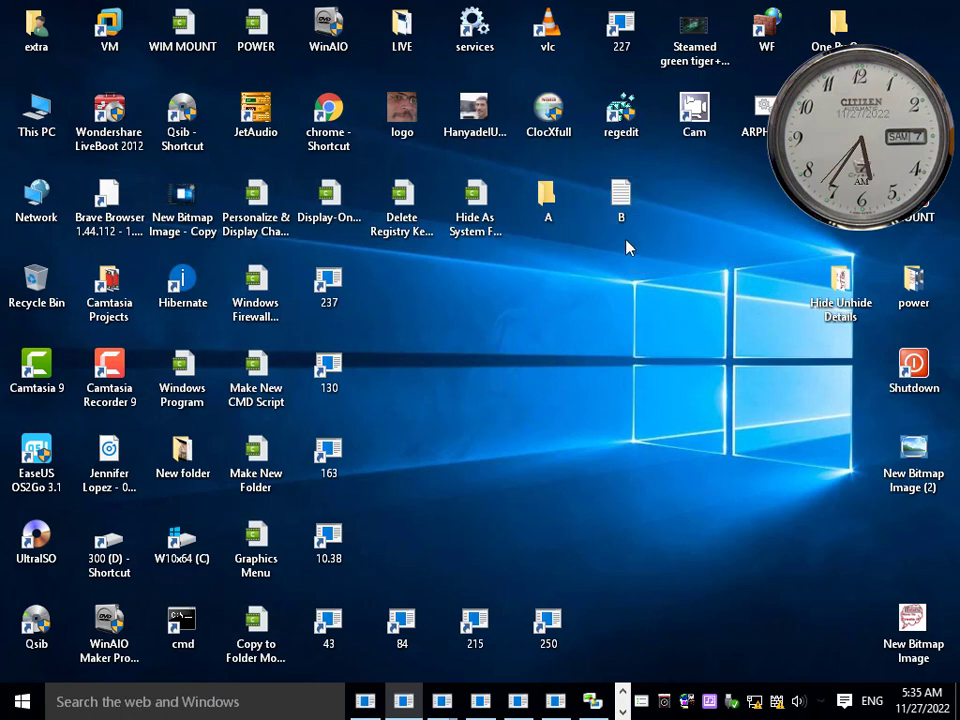
Unhide file B, then hide and unhide folder A
right_click(620, 206)
click(666, 281)
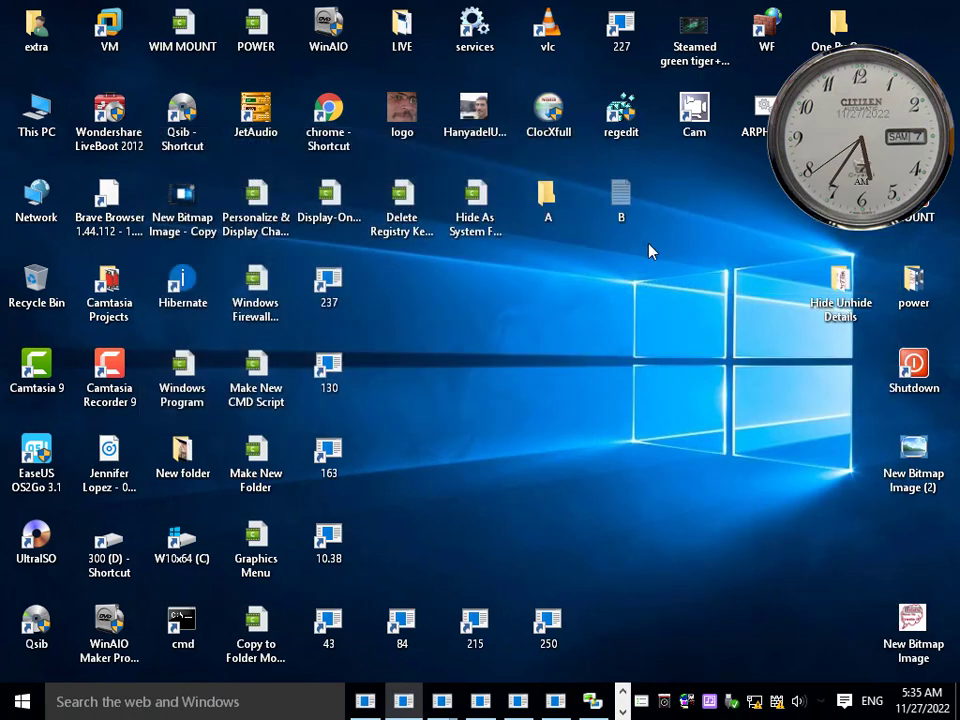
right_click(550, 208)
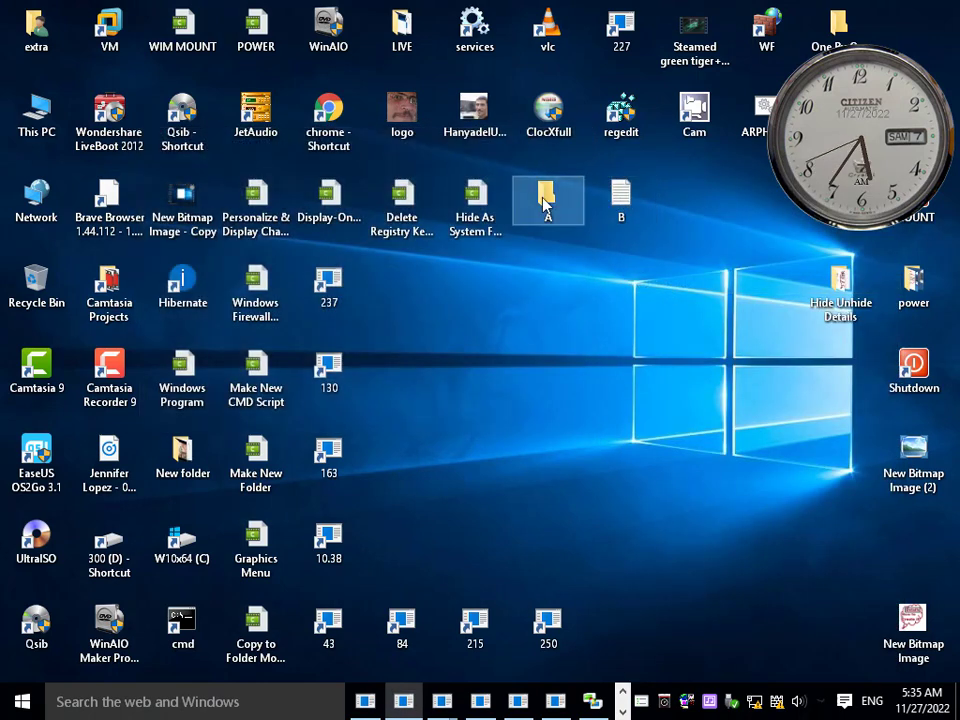
click(597, 212)
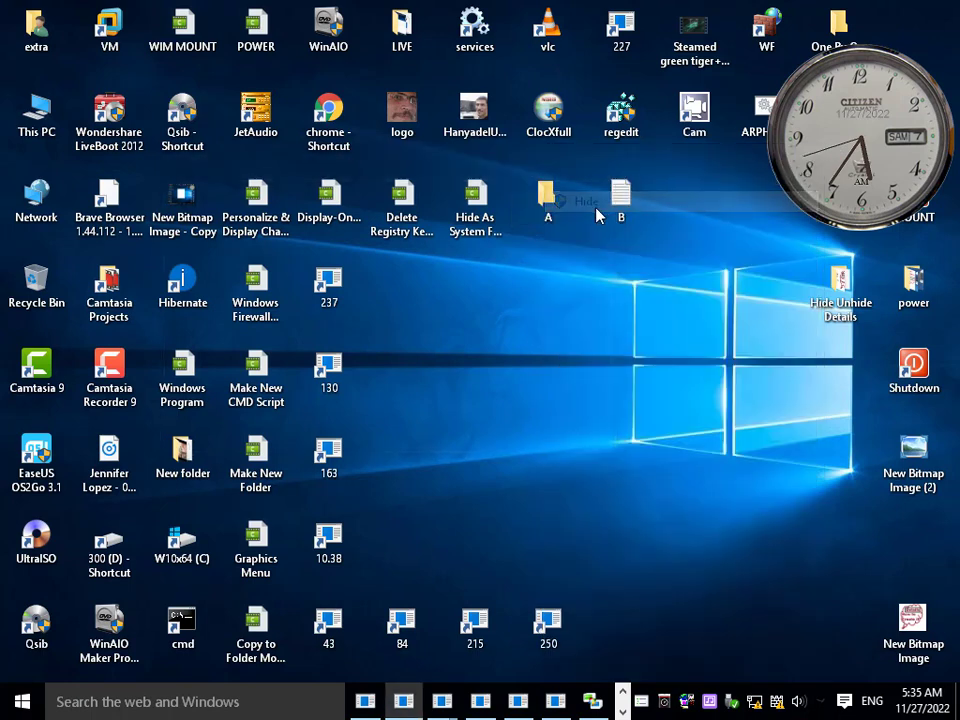
right_click(545, 200)
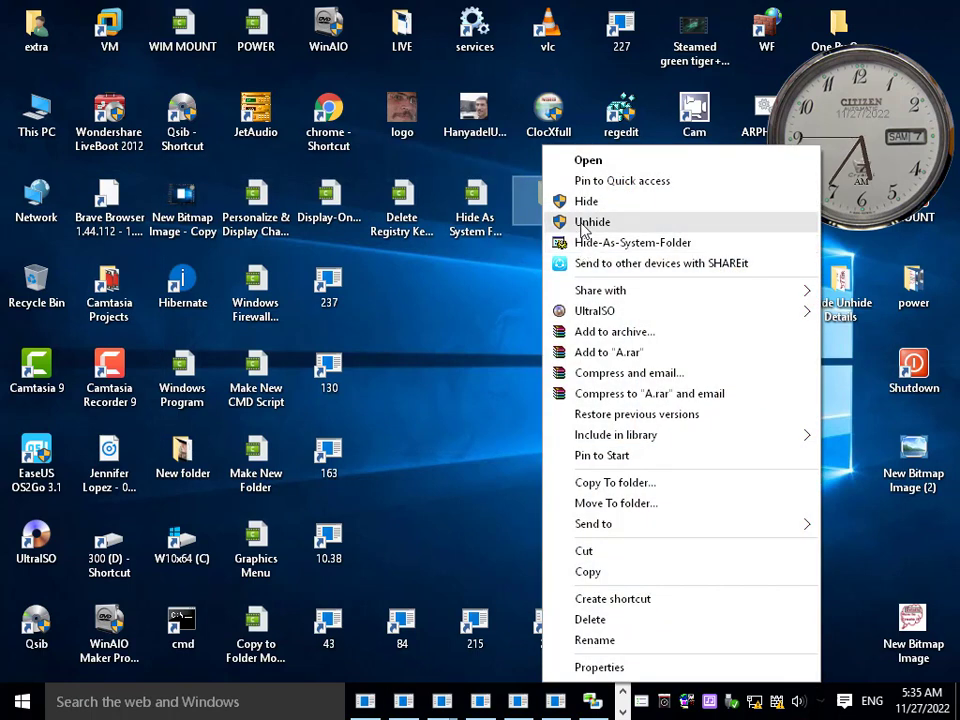
click(585, 223)
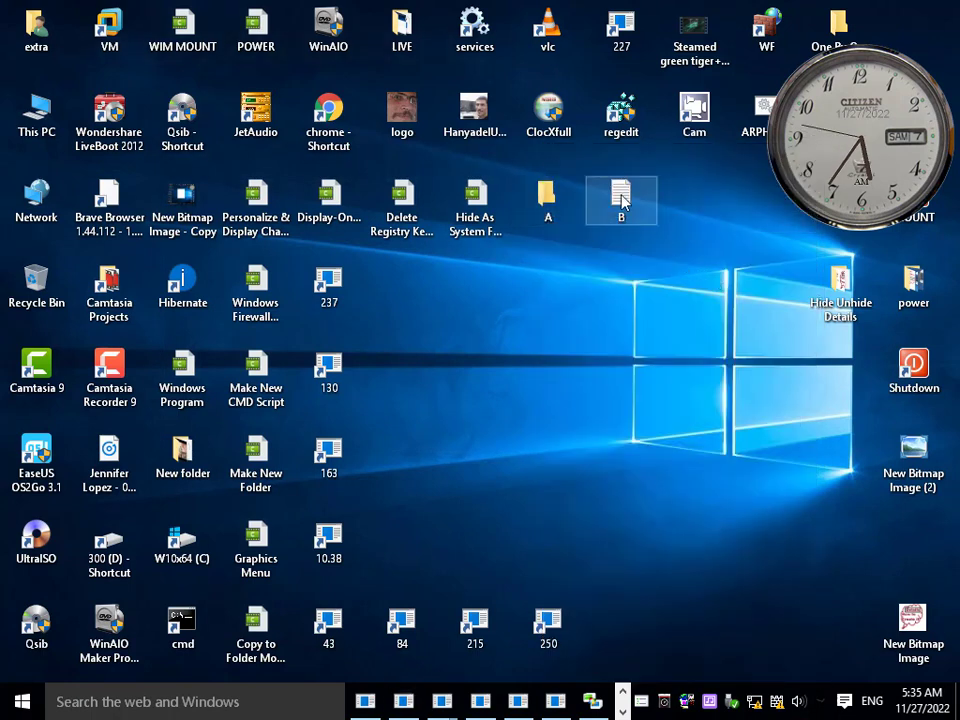
Hide file B as a system file and check its Properties without changes
right_click(621, 201)
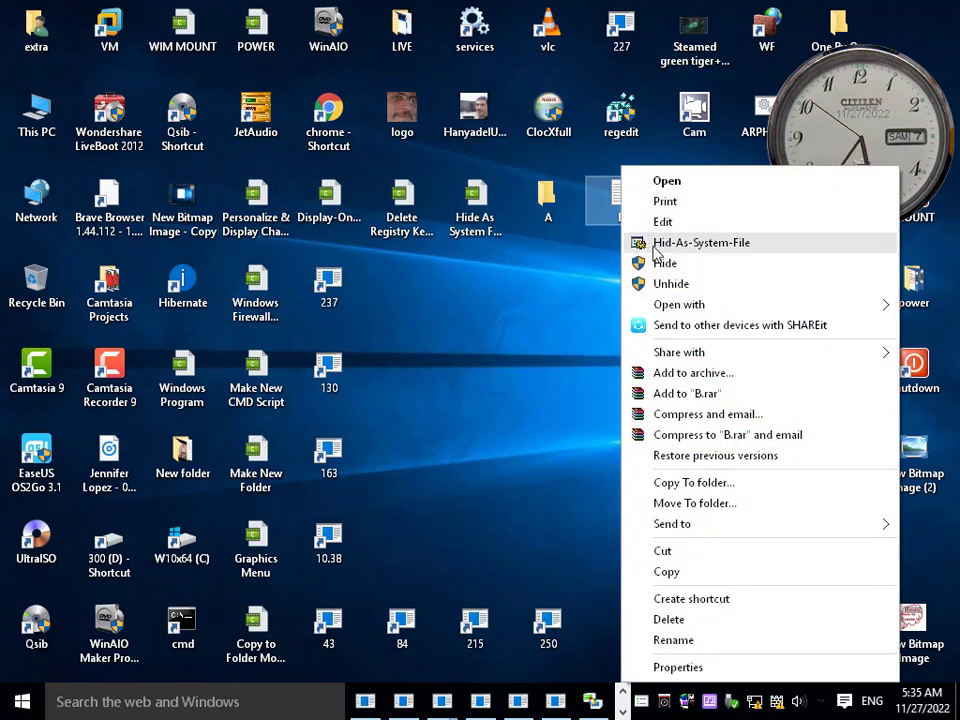
click(653, 246)
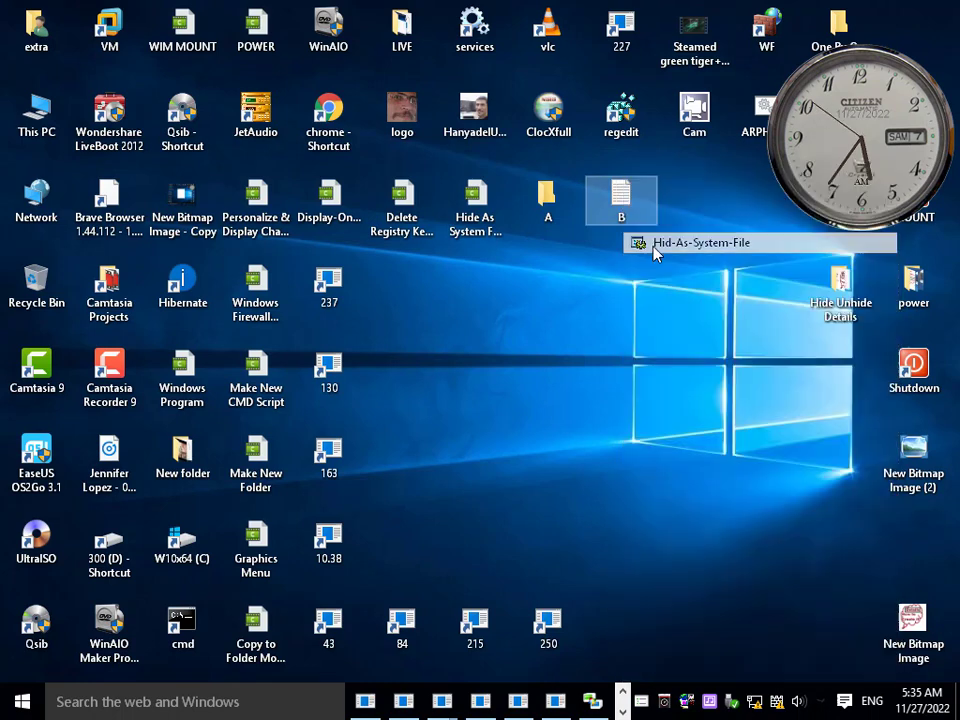
right_click(624, 201)
click(714, 664)
click(820, 648)
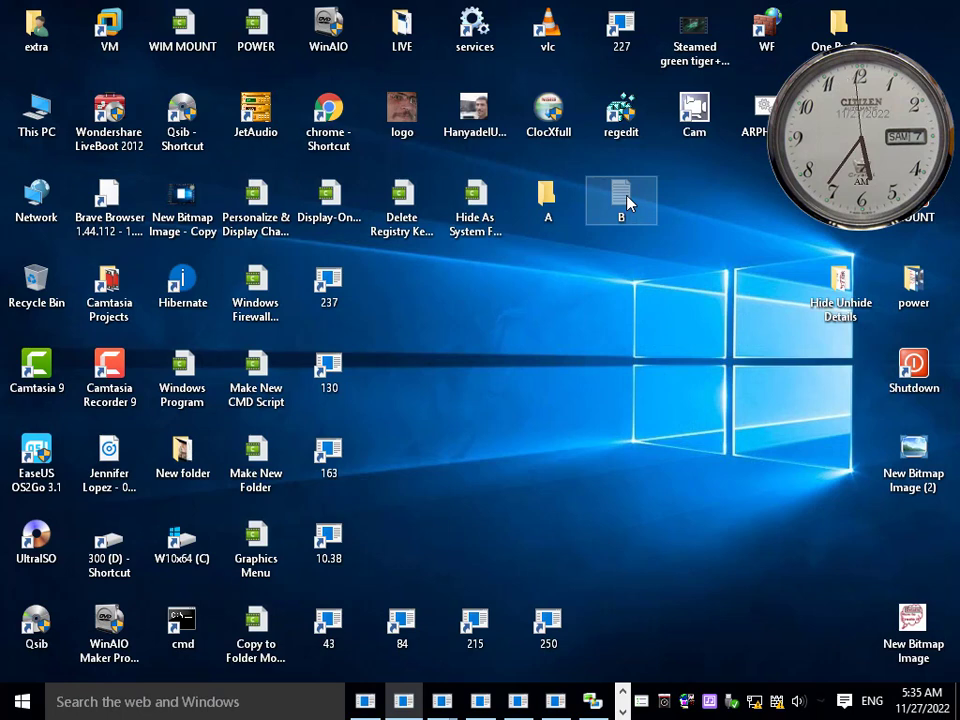
right_click(624, 201)
click(617, 208)
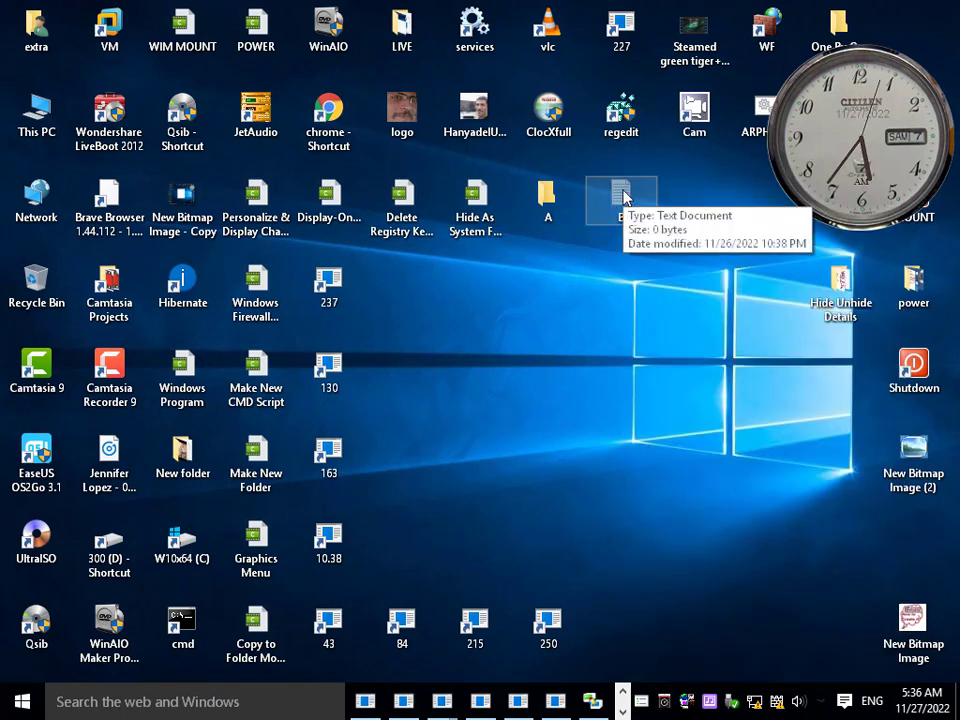
Restore file B as a normal file and review its Properties without changes
right_click(624, 197)
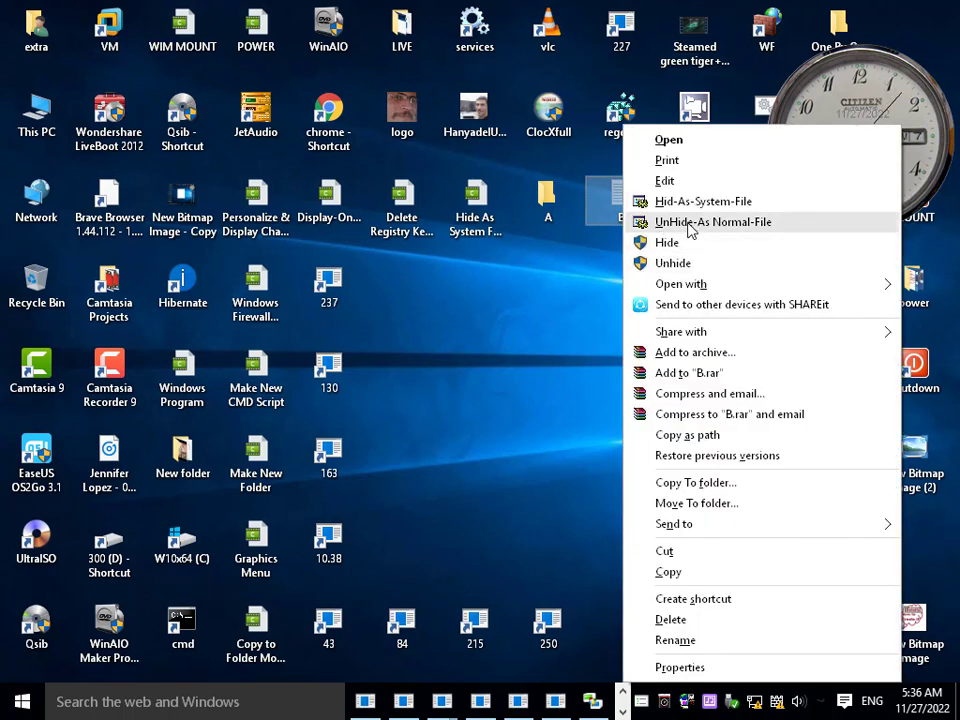
click(690, 223)
right_click(634, 207)
click(665, 667)
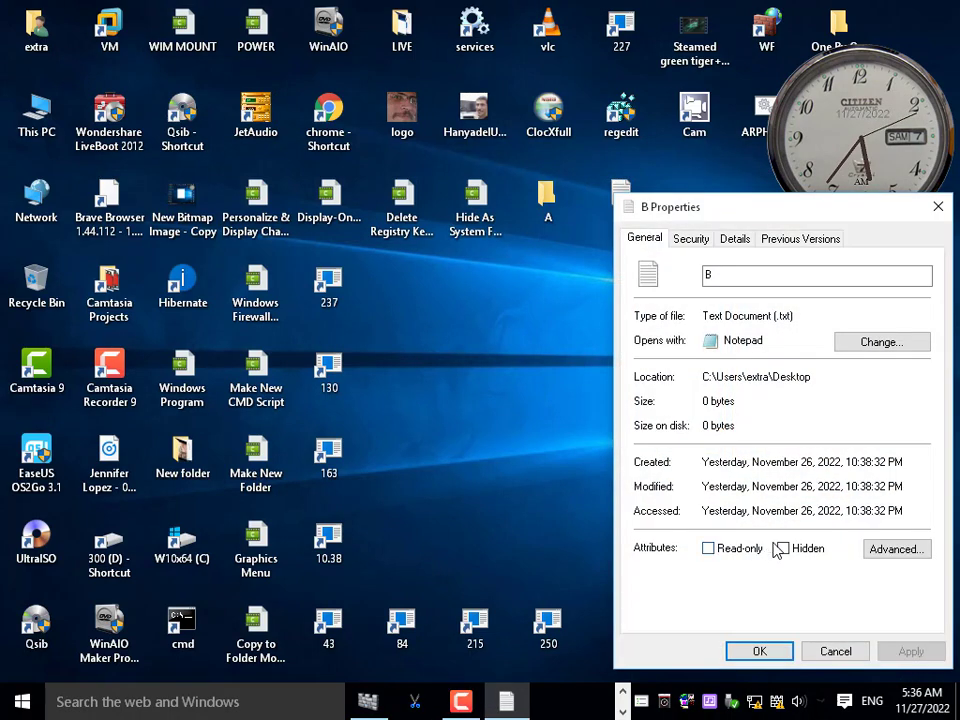
click(838, 654)
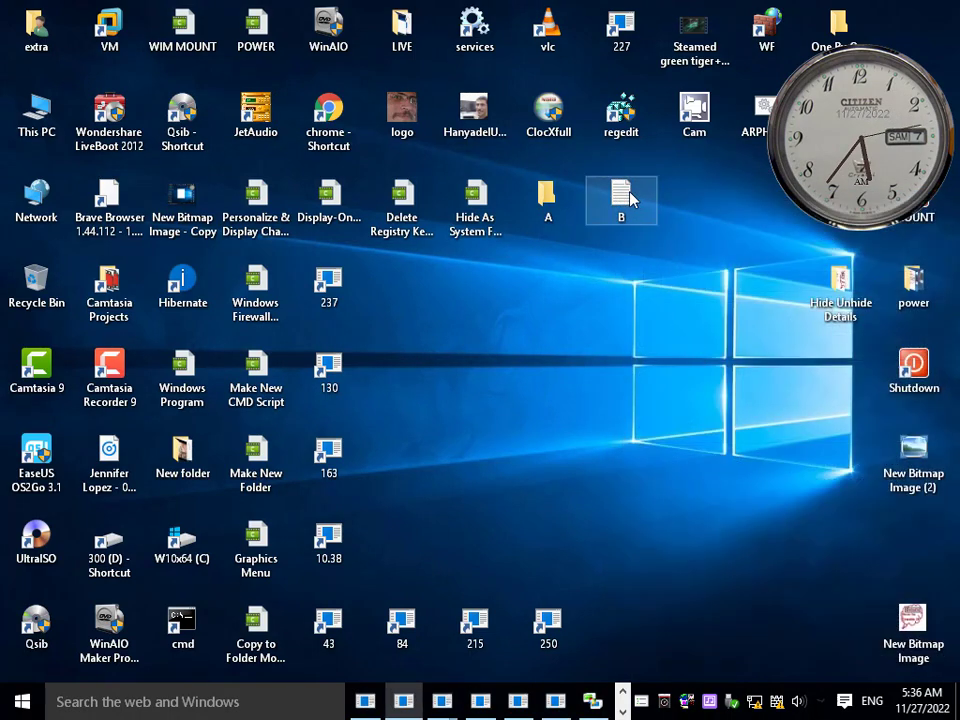
Hide file B as a system file again, then unhide it
right_click(630, 198)
click(665, 241)
right_click(628, 205)
click(668, 284)
drag(684, 185, 447, 248)
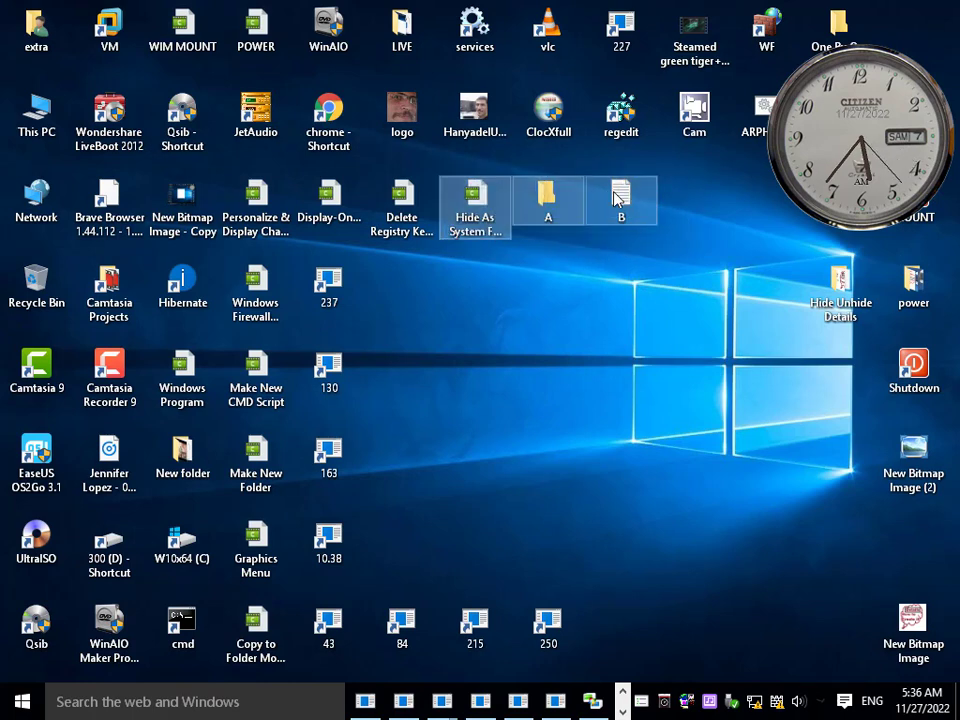
right_click(618, 192)
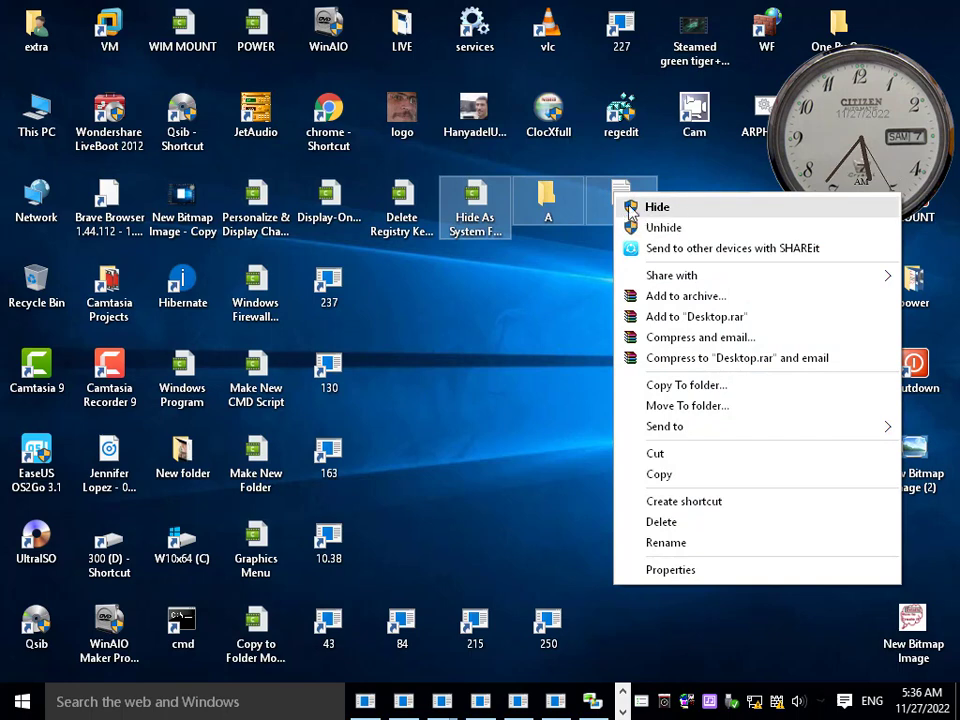
click(636, 228)
click(617, 197)
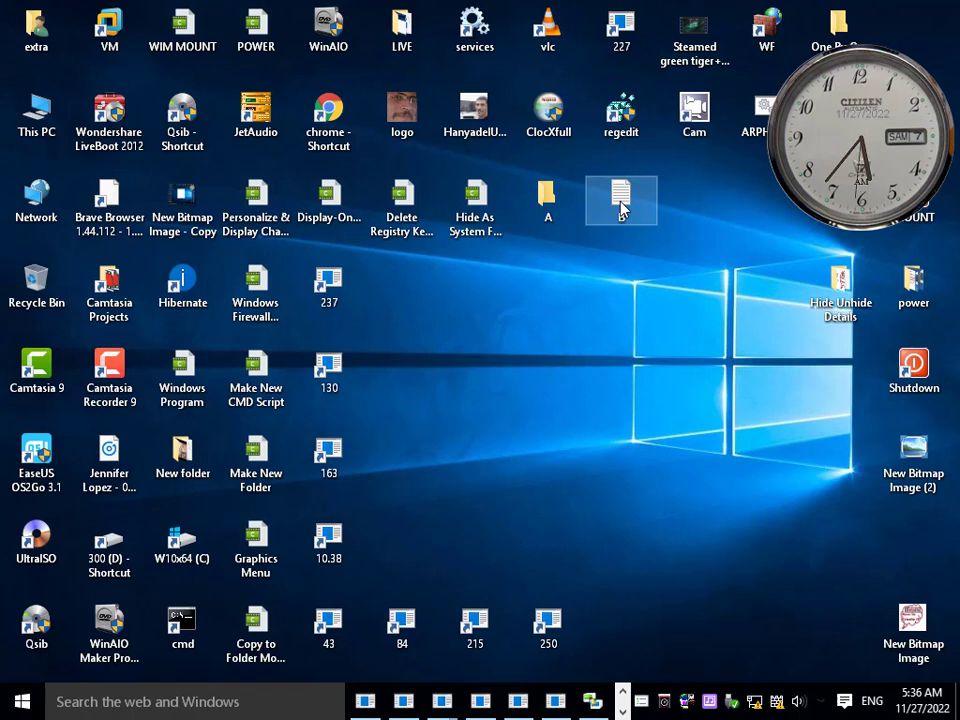
mouse_move(621, 193)
ctrl+click(567, 208)
click(544, 200)
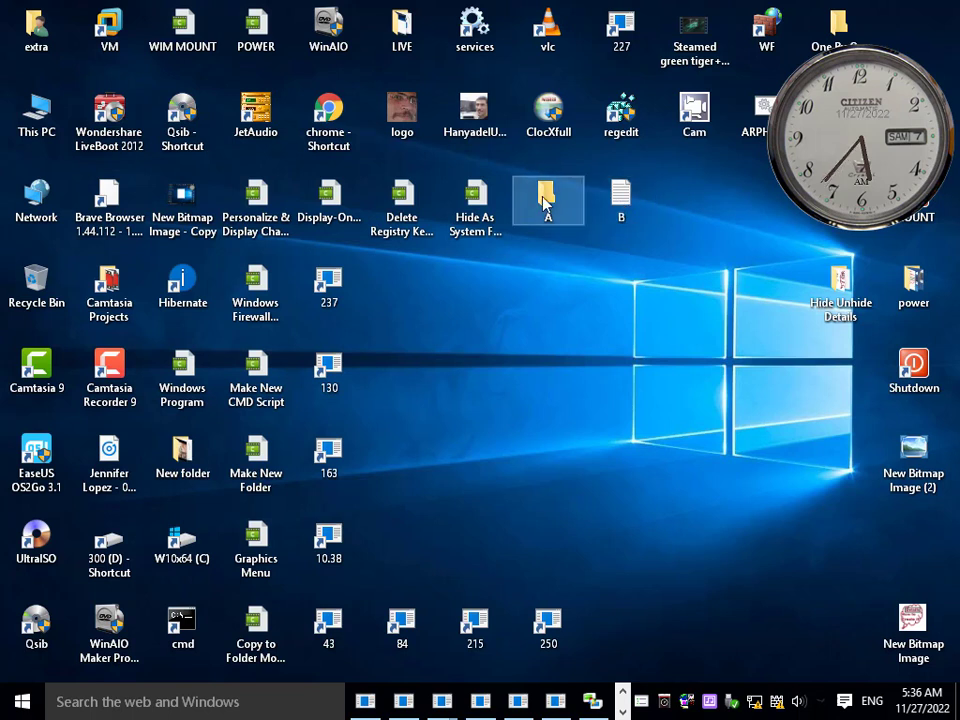
mouse_move(544, 200)
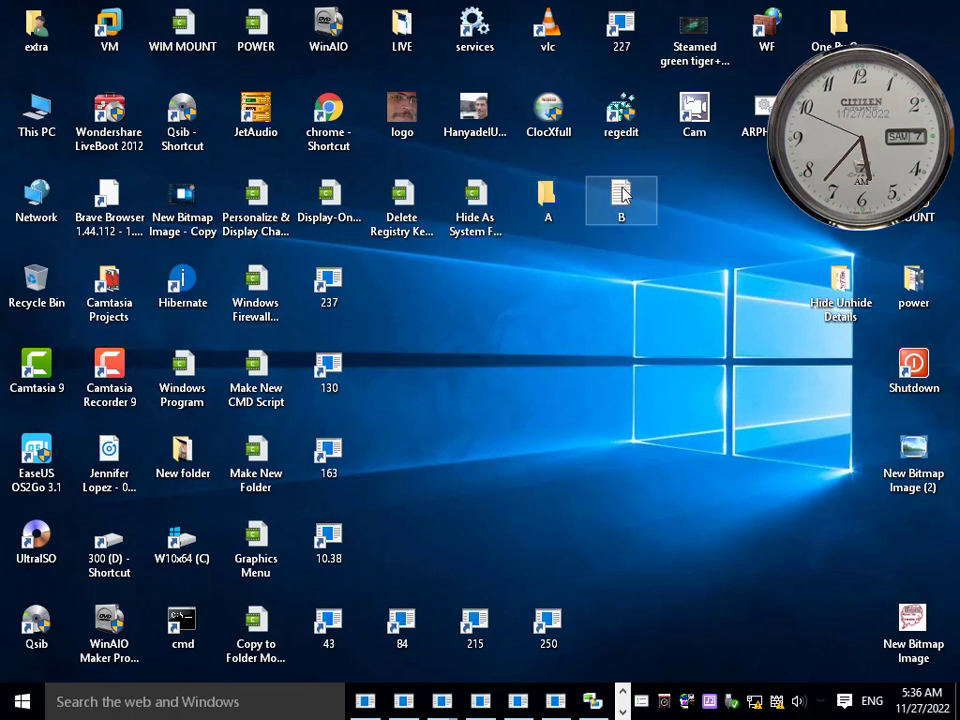
Bring up and dismiss the context menus of file B and folder A, ending with only B selected
click(545, 199)
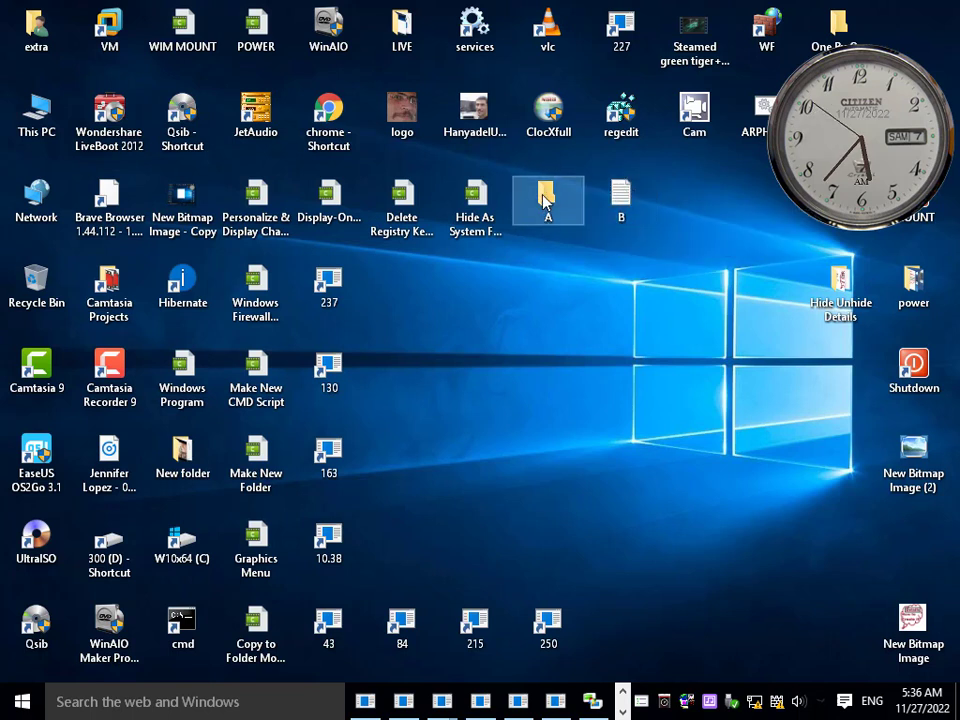
right_click(616, 195)
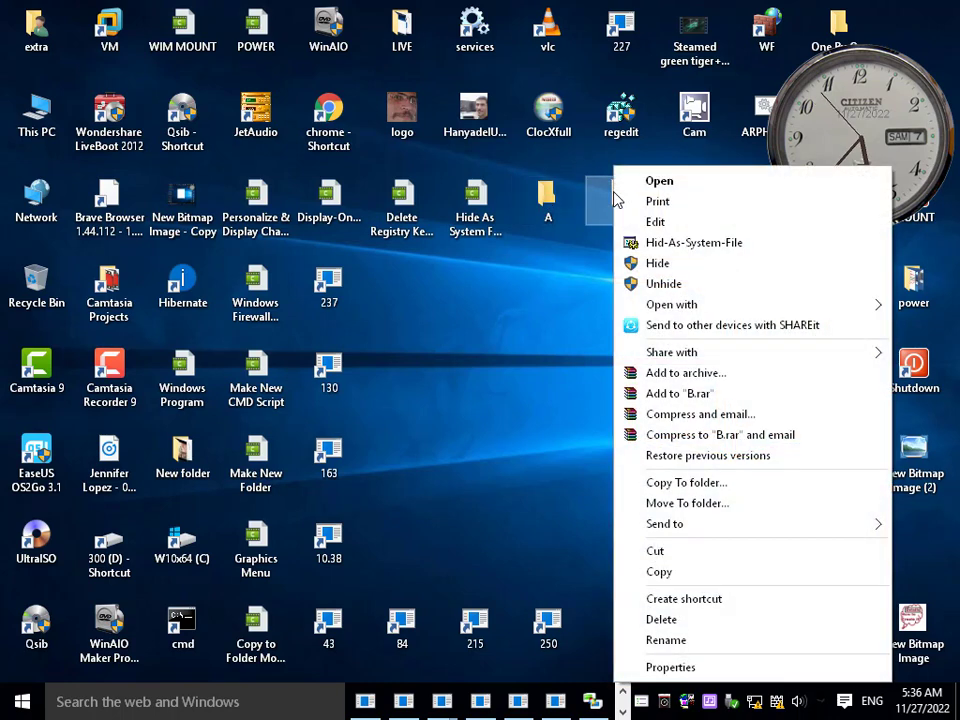
click(547, 205)
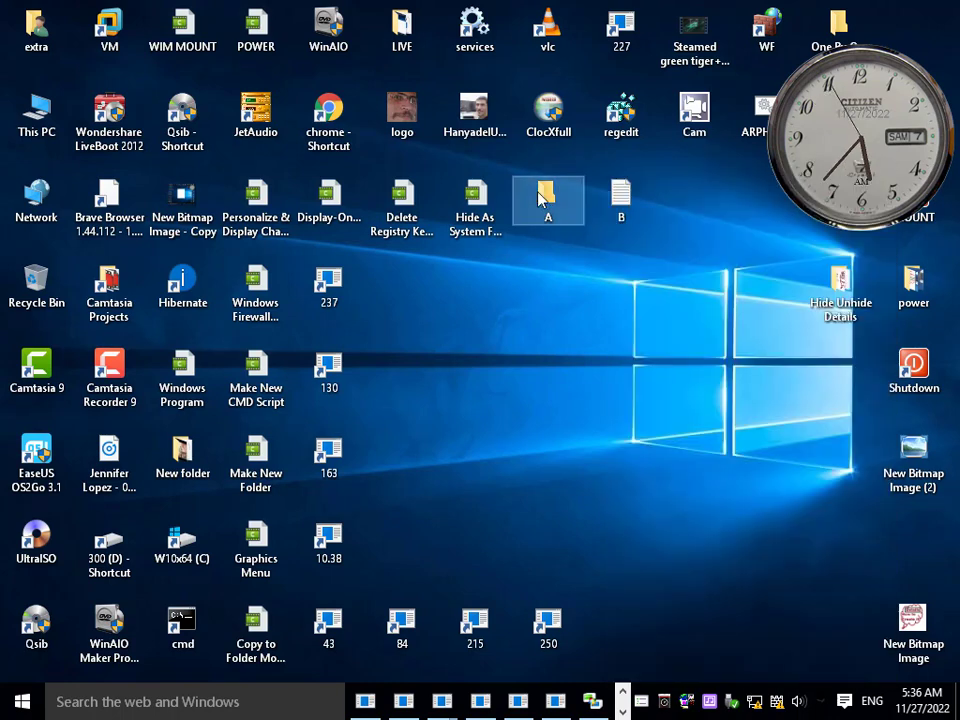
right_click(545, 205)
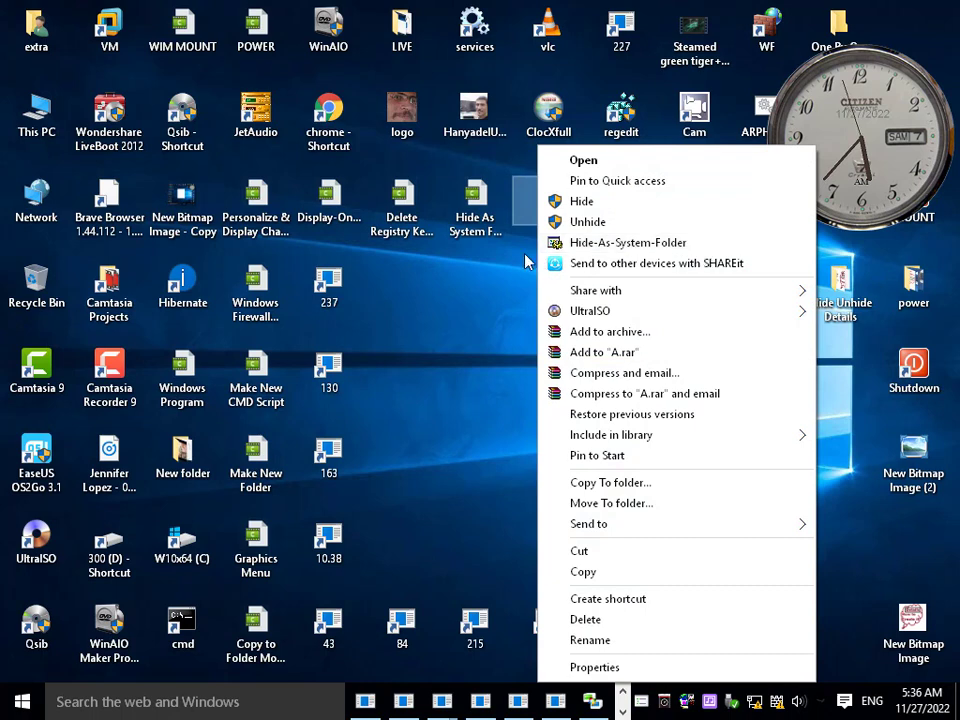
click(510, 262)
right_click(618, 198)
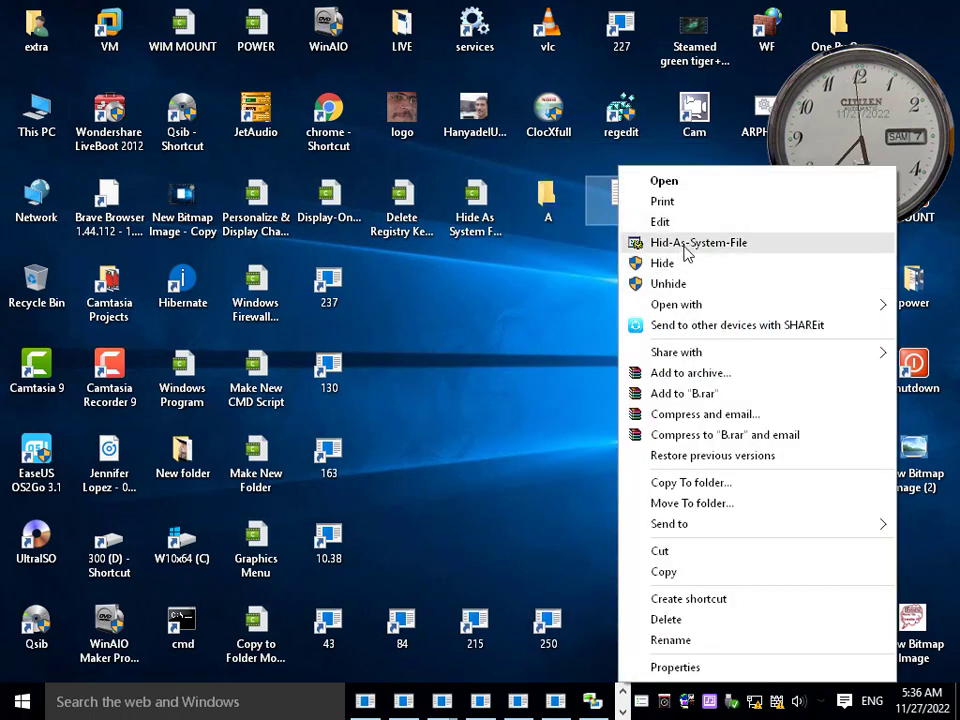
click(561, 253)
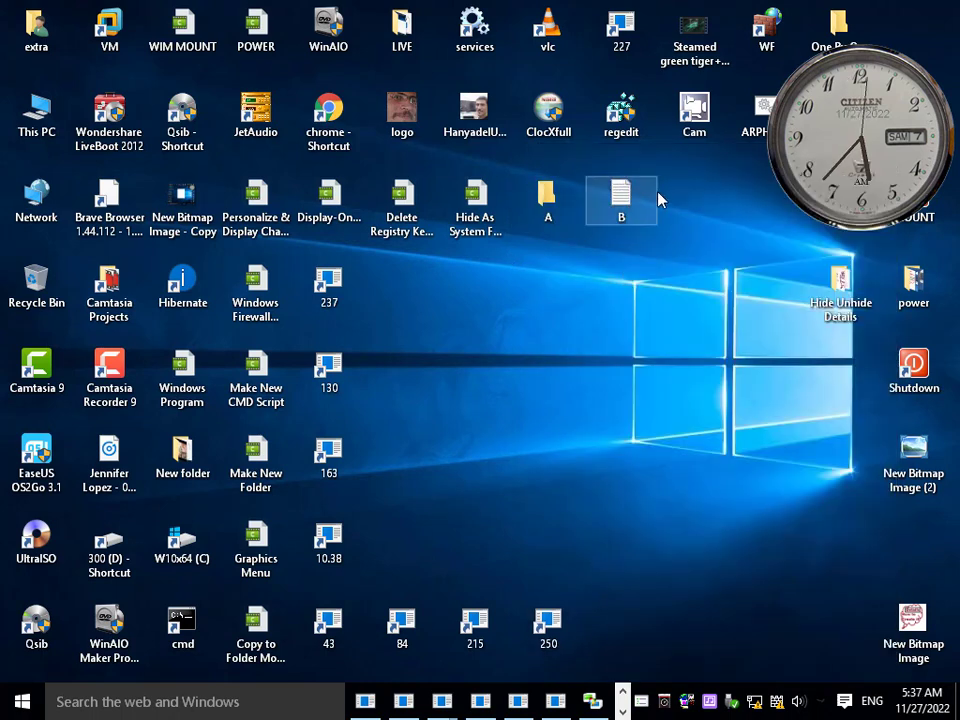
click(622, 205)
ctrl+click(548, 200)
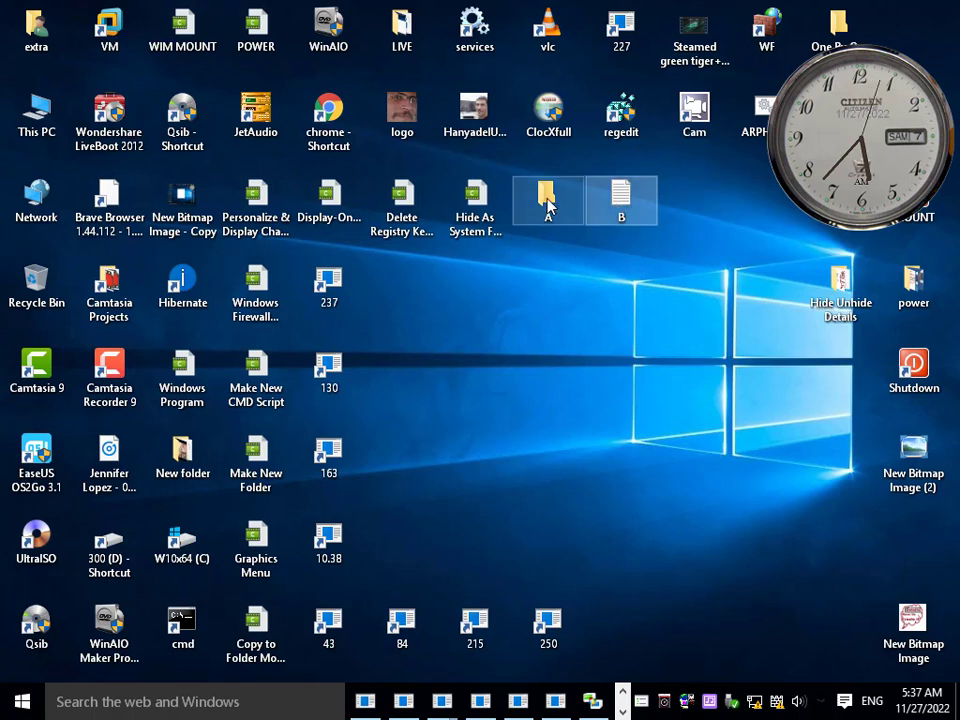
click(618, 200)
right_click(616, 200)
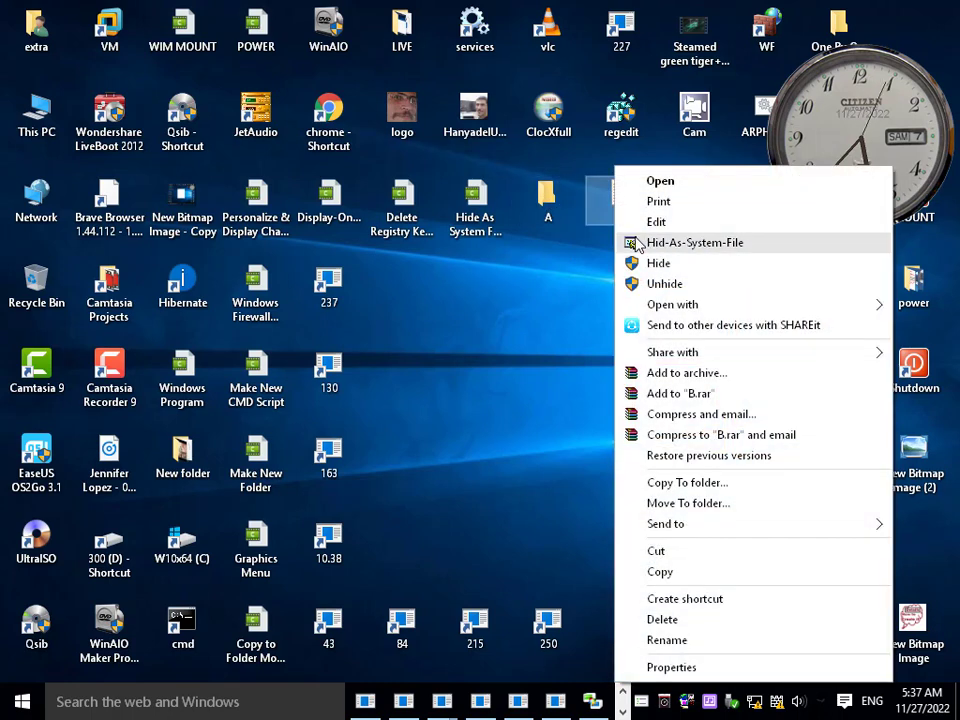
click(557, 251)
Hide a block of twelve selected desktop icons
drag(671, 182, 235, 475)
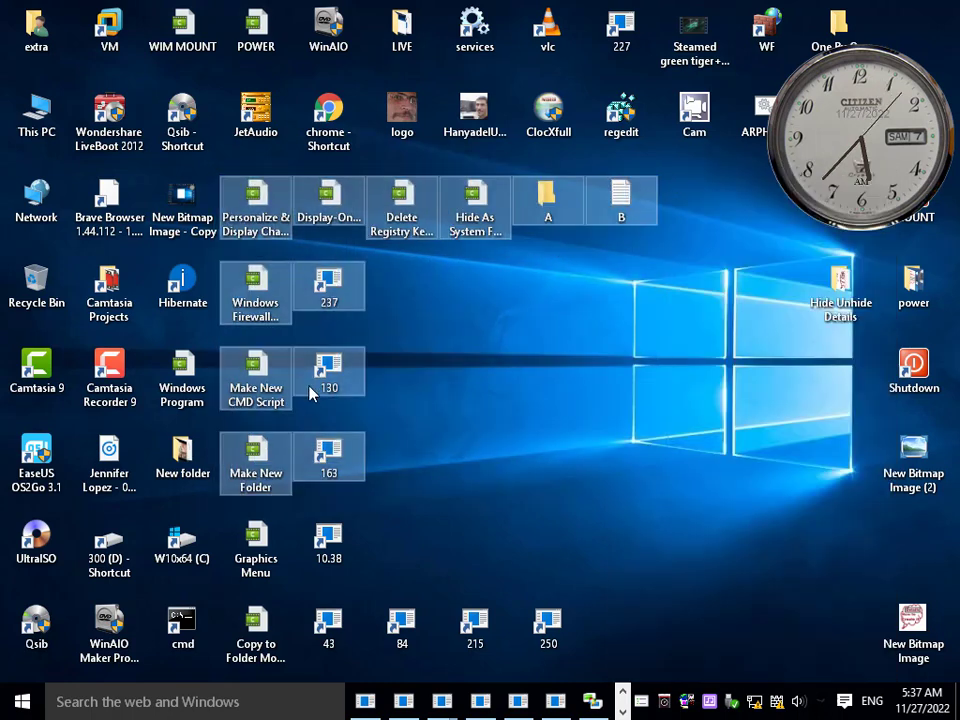
right_click(331, 362)
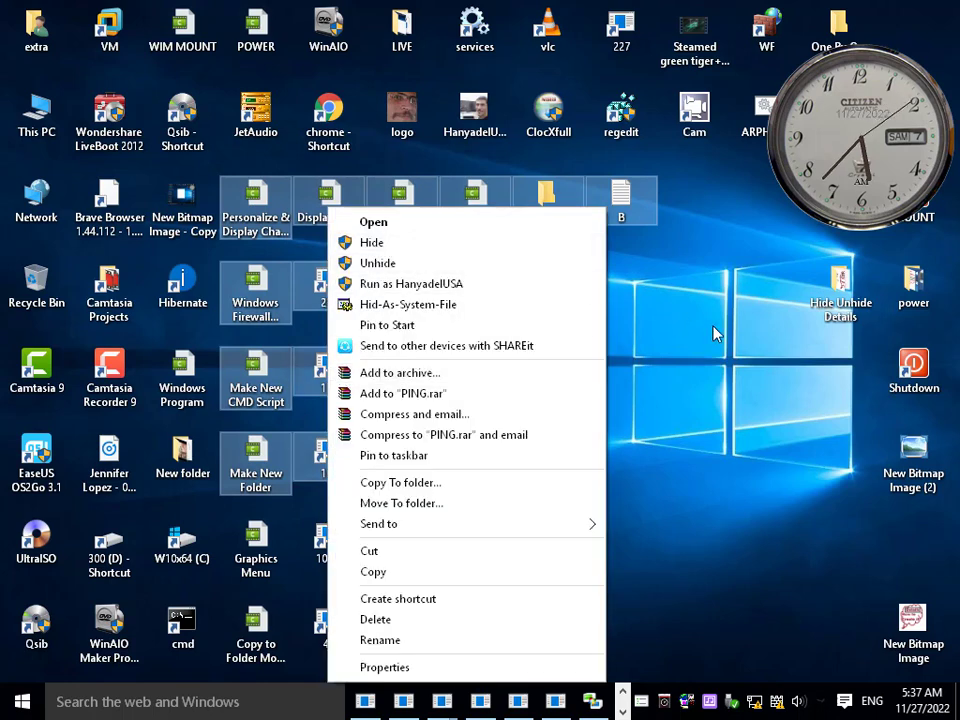
click(376, 243)
Unhide a large group of desktop icons, then unhide file B
drag(862, 4, 158, 545)
right_click(348, 295)
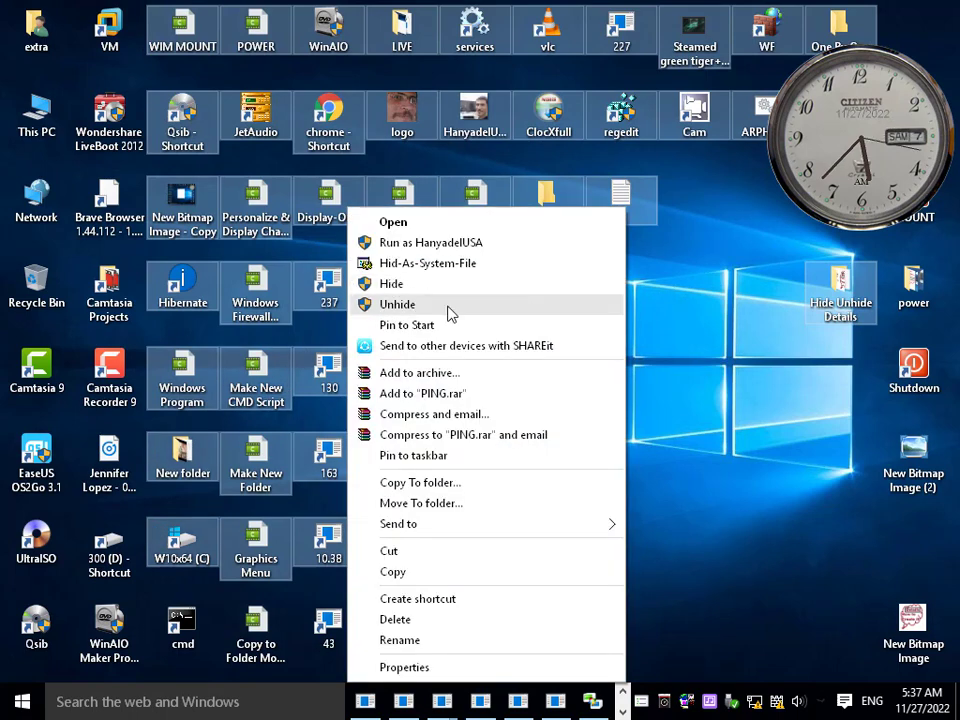
click(613, 304)
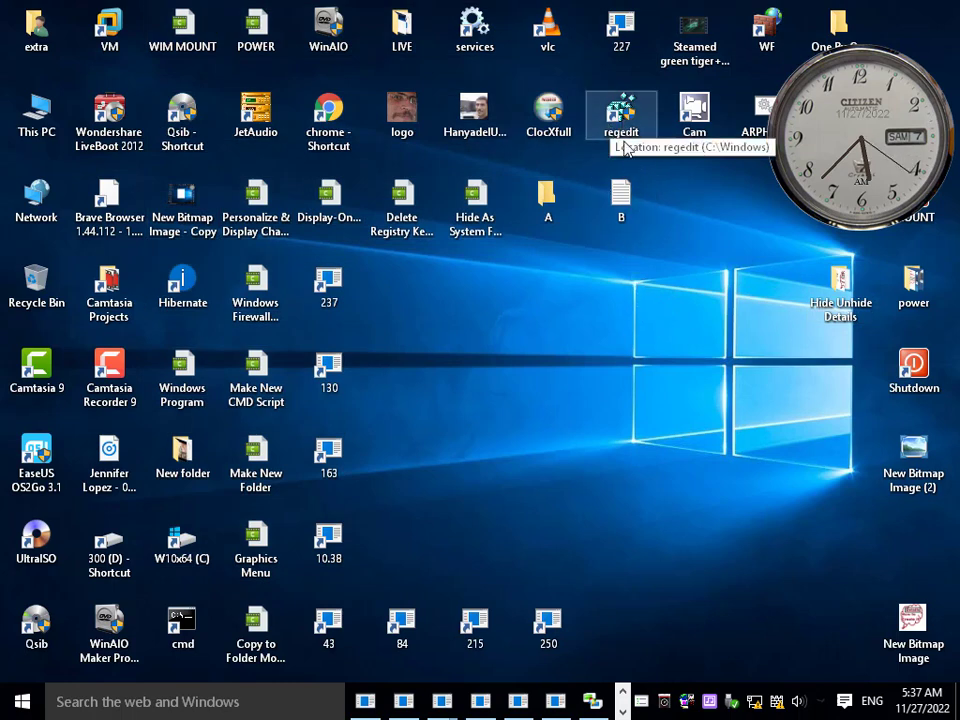
right_click(621, 203)
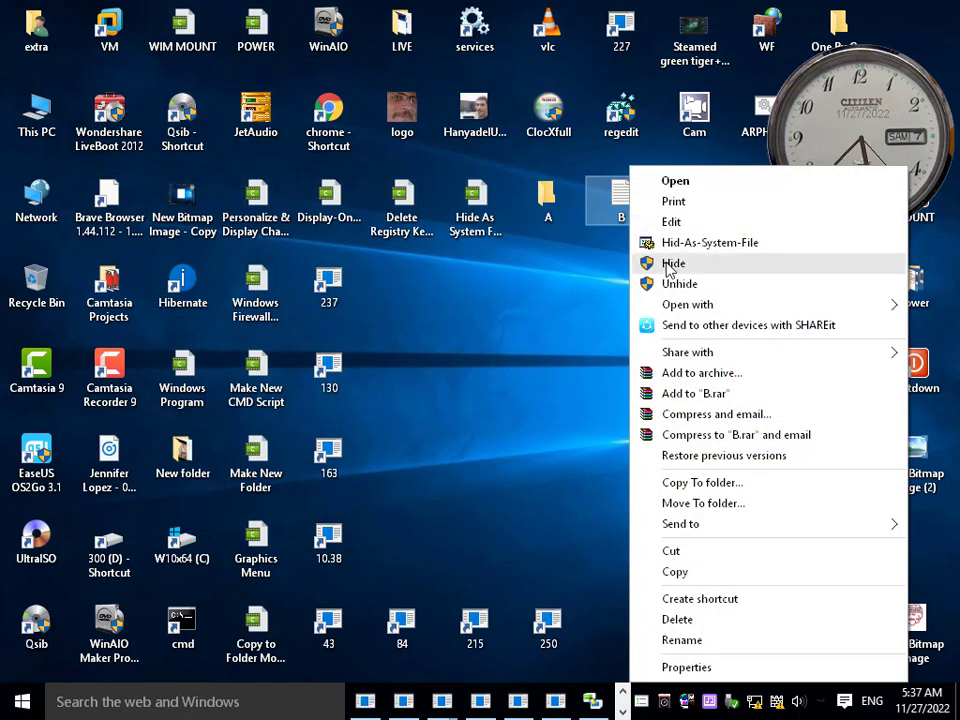
click(645, 284)
Launch Registry Editor and view HKEY_CLASSES_ROOT\* values like AlwaysShowExt and InfoTip
double_click(620, 118)
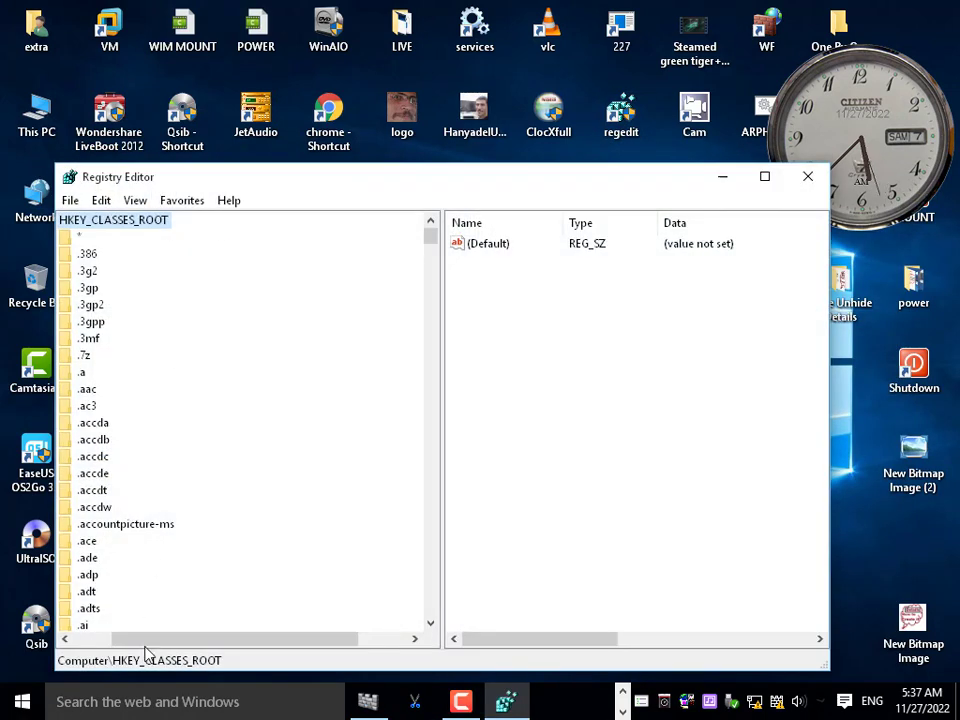
drag(207, 638, 122, 636)
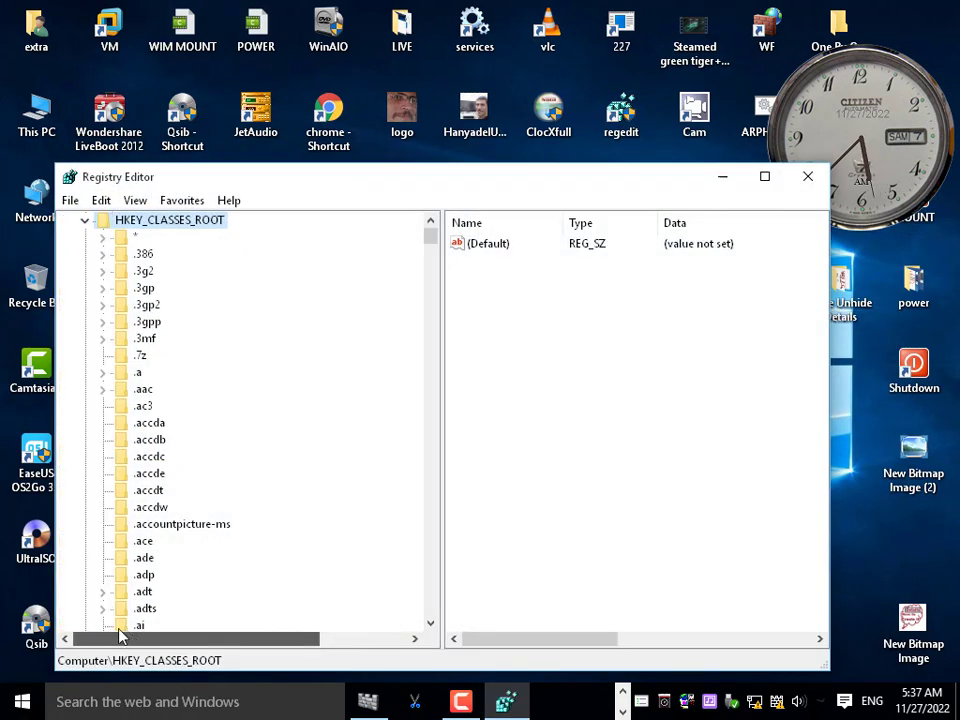
click(86, 221)
double_click(134, 240)
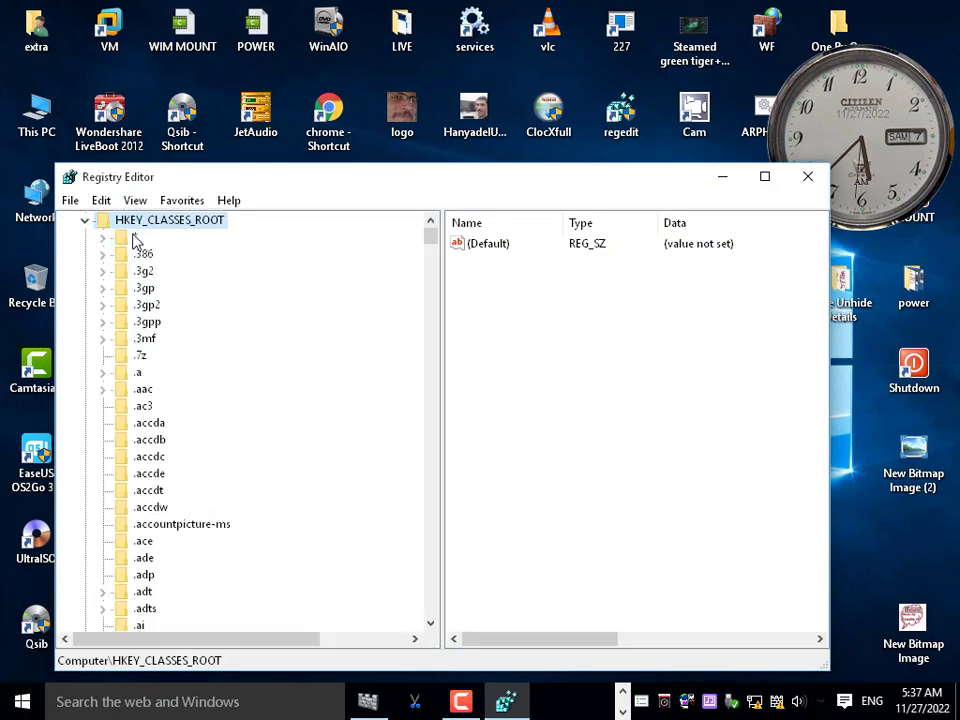
click(128, 240)
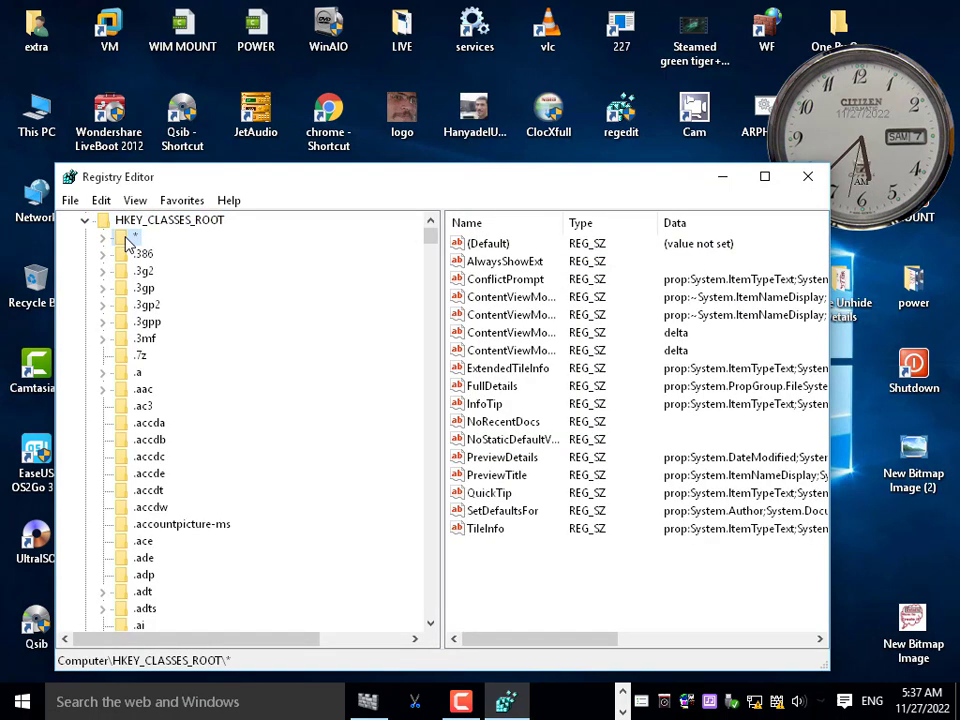
click(143, 304)
Jump to Directory with 'dir', expand its shell subkey, then collapse both again
text(dir)
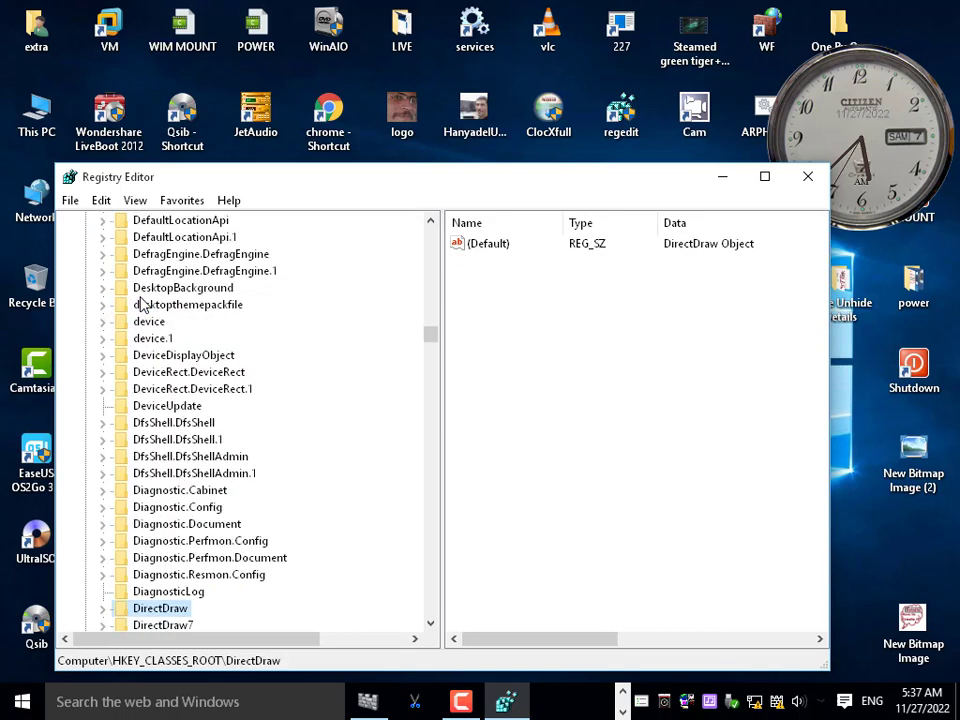
scroll(212, 565, down, 2)
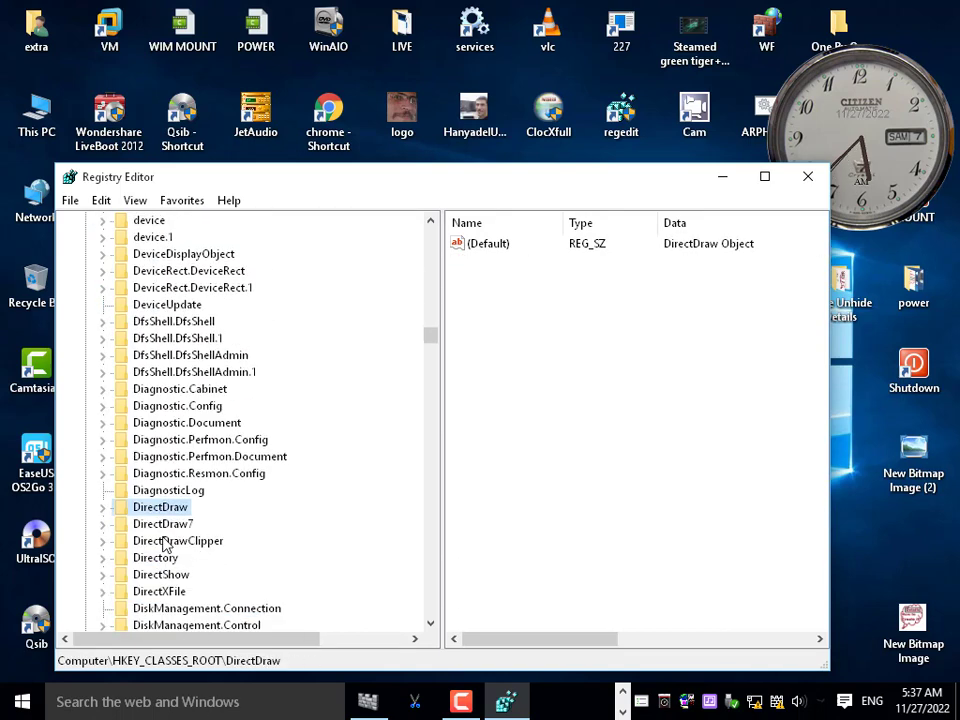
double_click(160, 558)
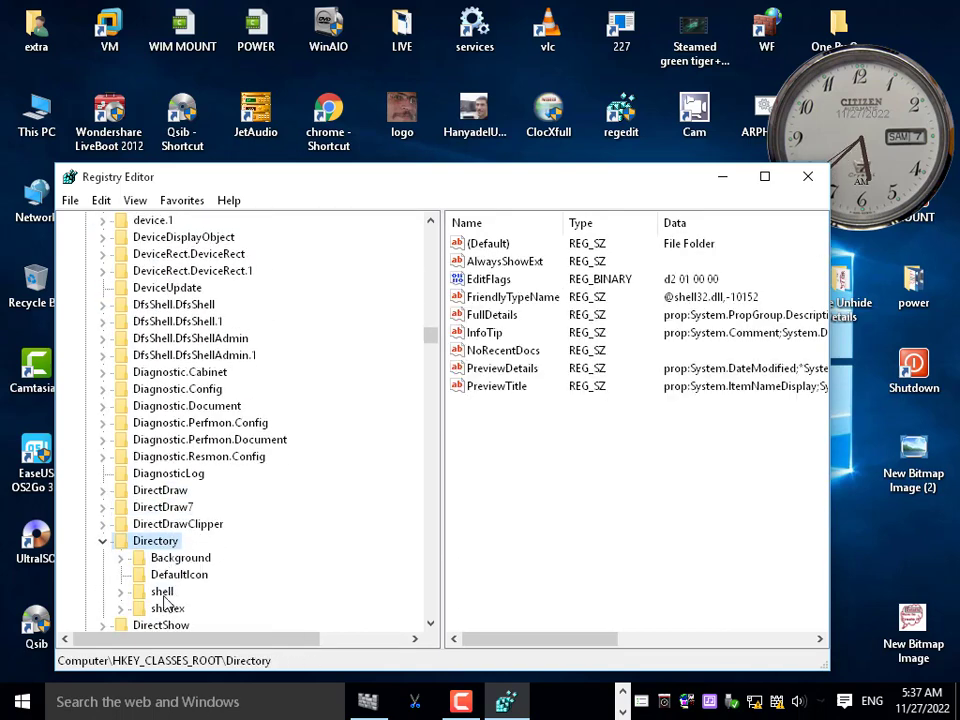
double_click(163, 592)
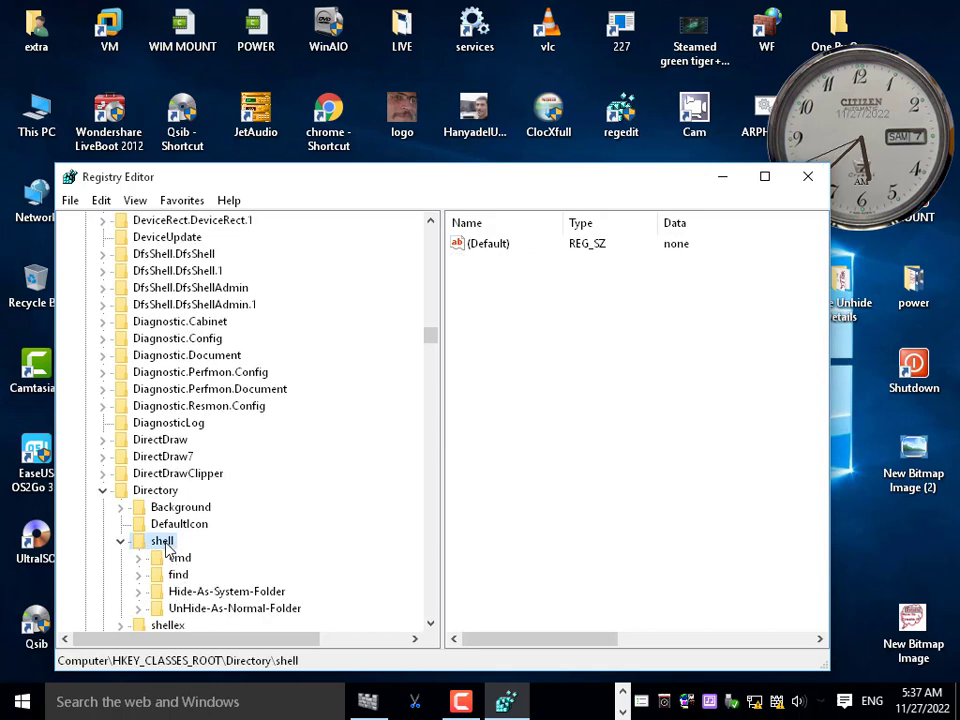
double_click(166, 547)
double_click(157, 492)
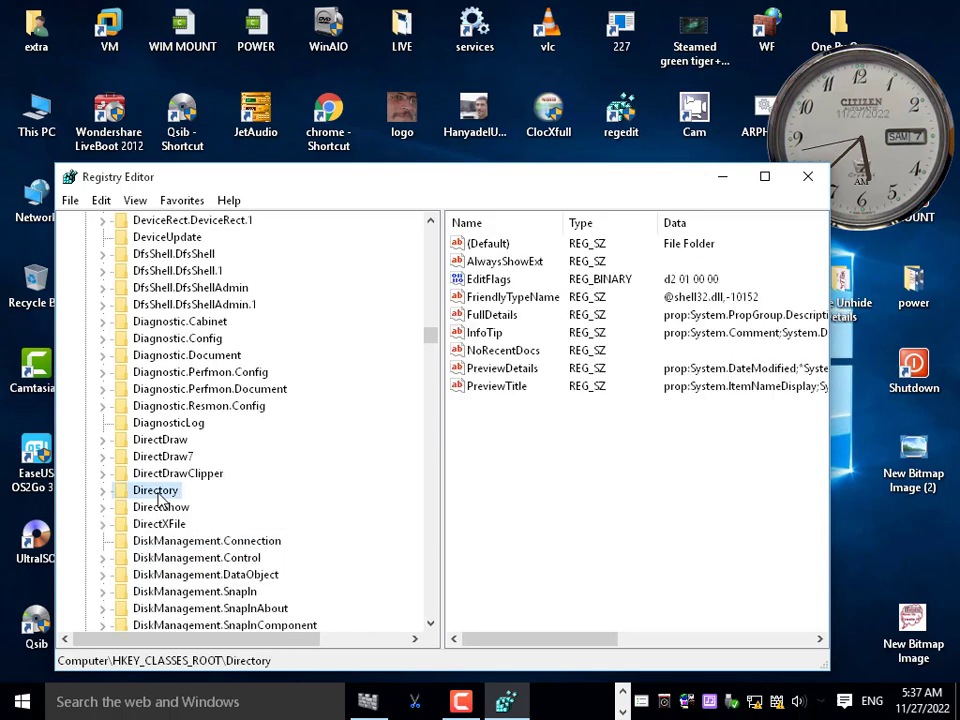
Return to the top and expand the * key to show OpenWithList, shell and shellex
scroll(196, 425, up, 7)
drag(430, 328, 435, 195)
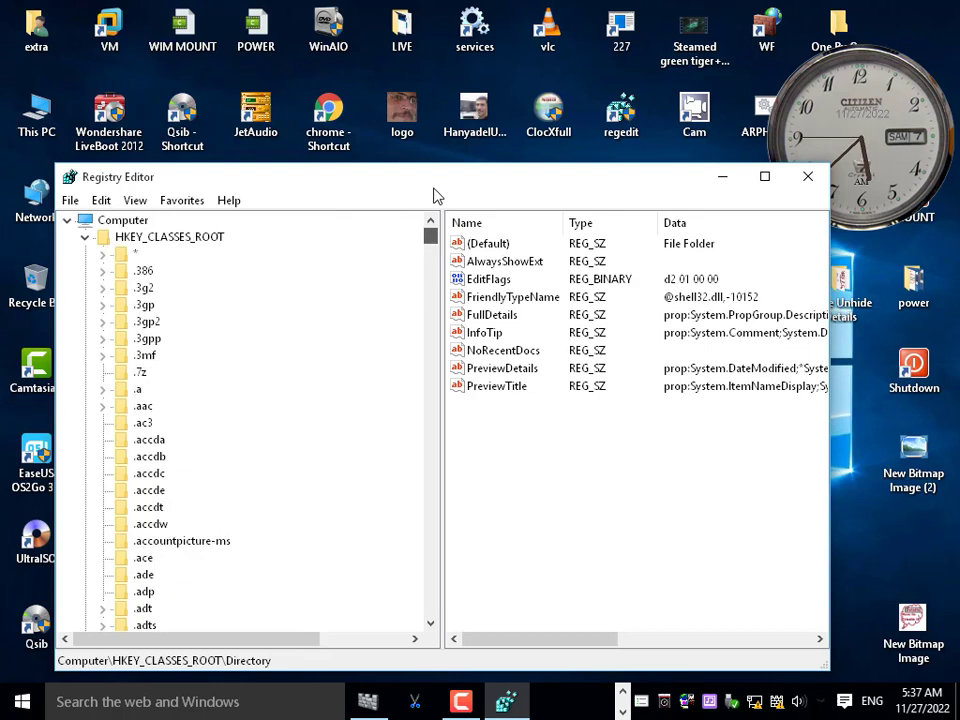
double_click(125, 256)
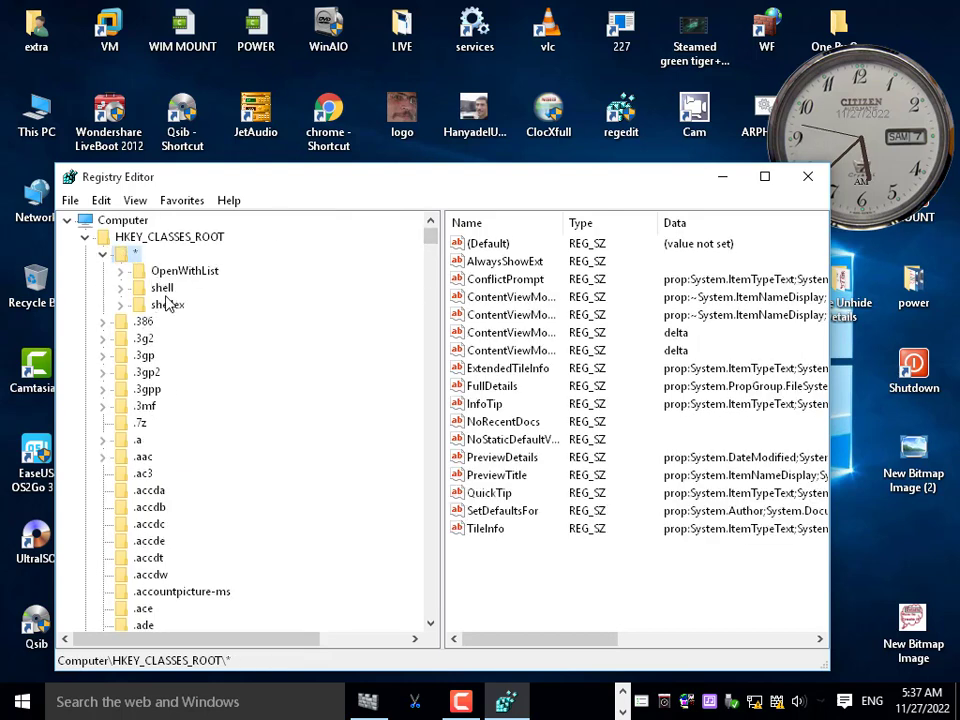
Expand and collapse *\shell, then move past .3gp and .ac3 down to AllFileSystemObjects
double_click(162, 288)
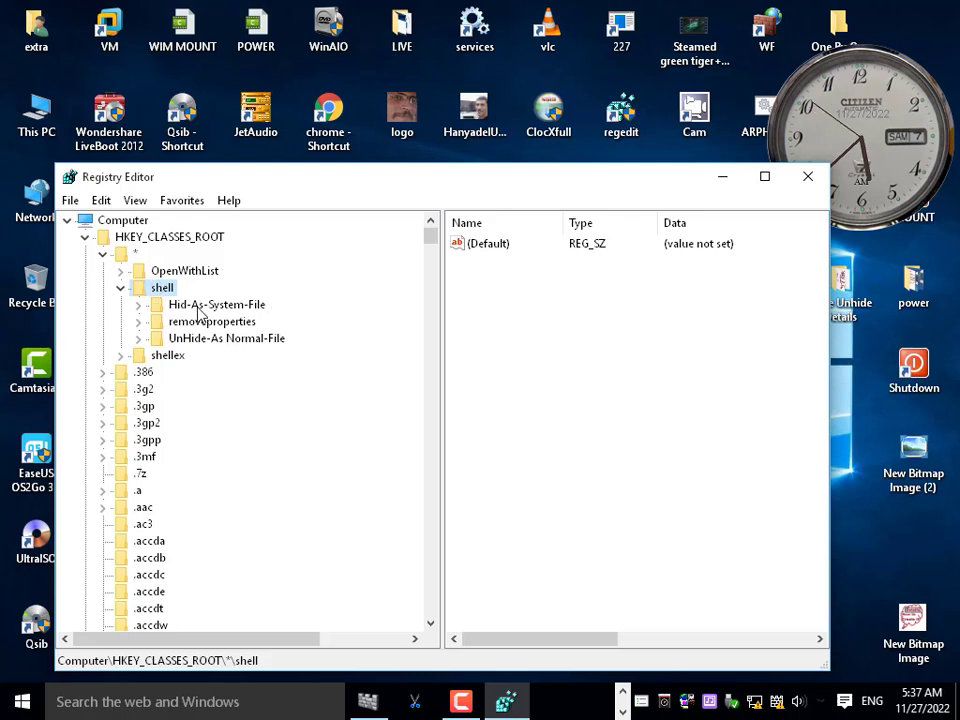
double_click(137, 286)
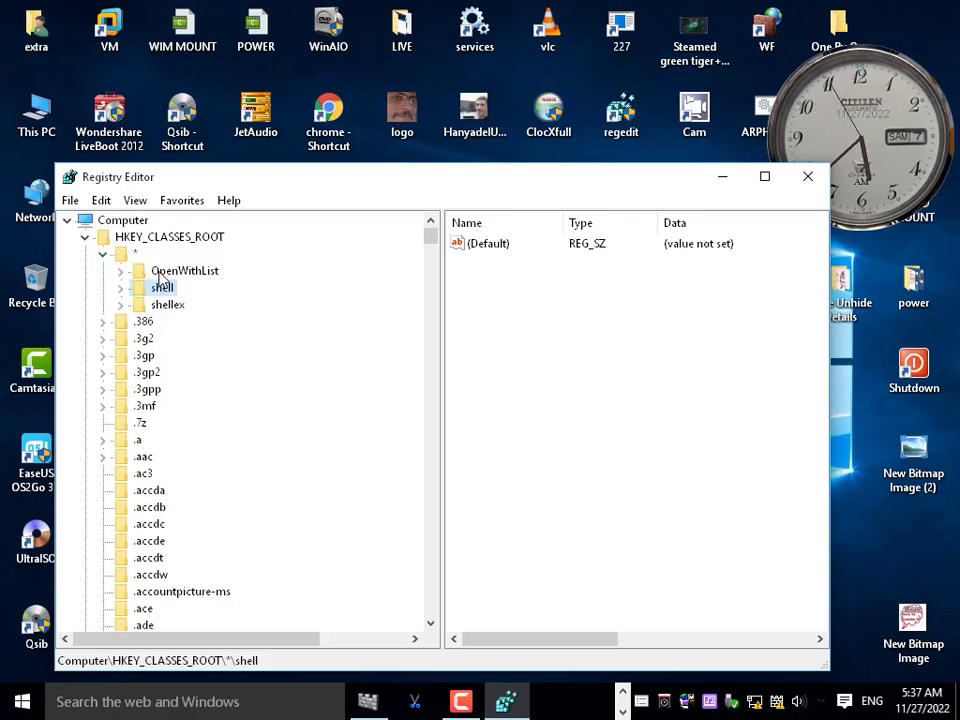
click(102, 254)
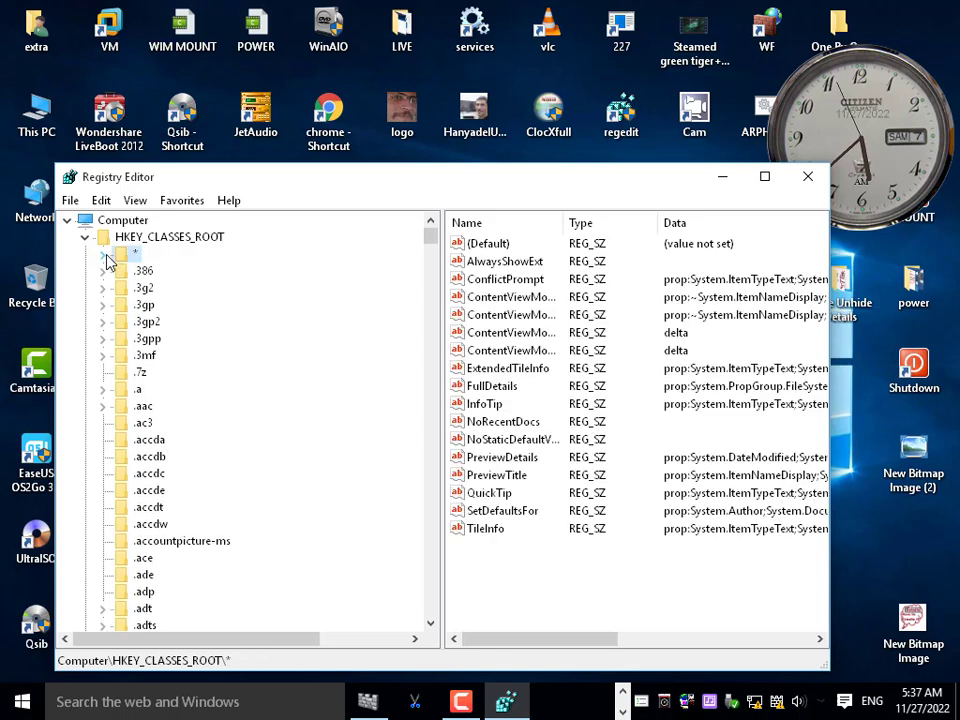
click(150, 308)
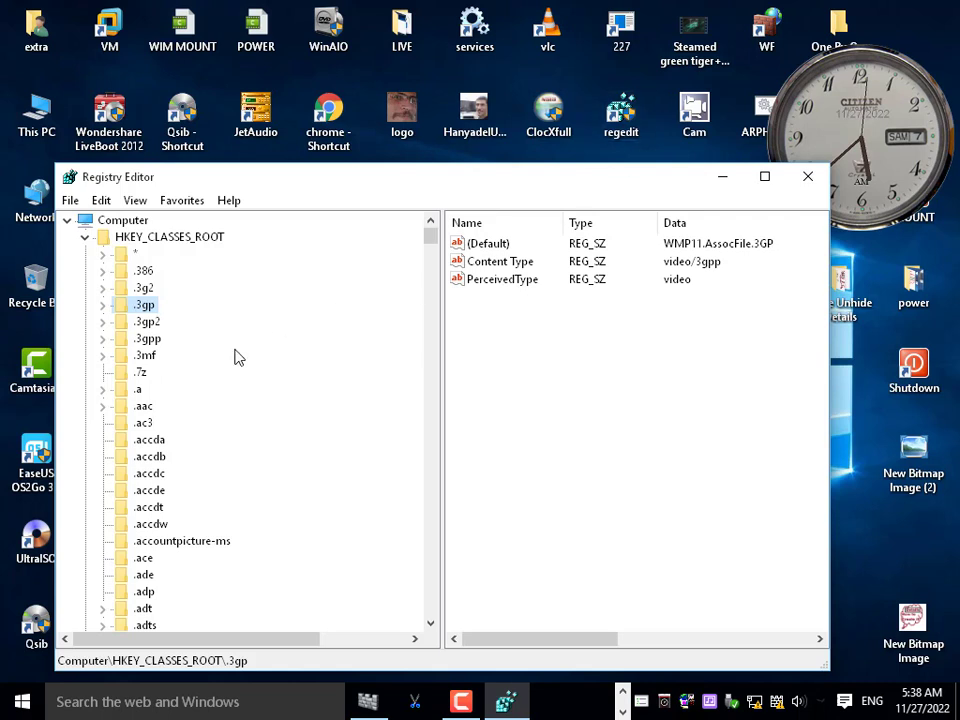
click(145, 424)
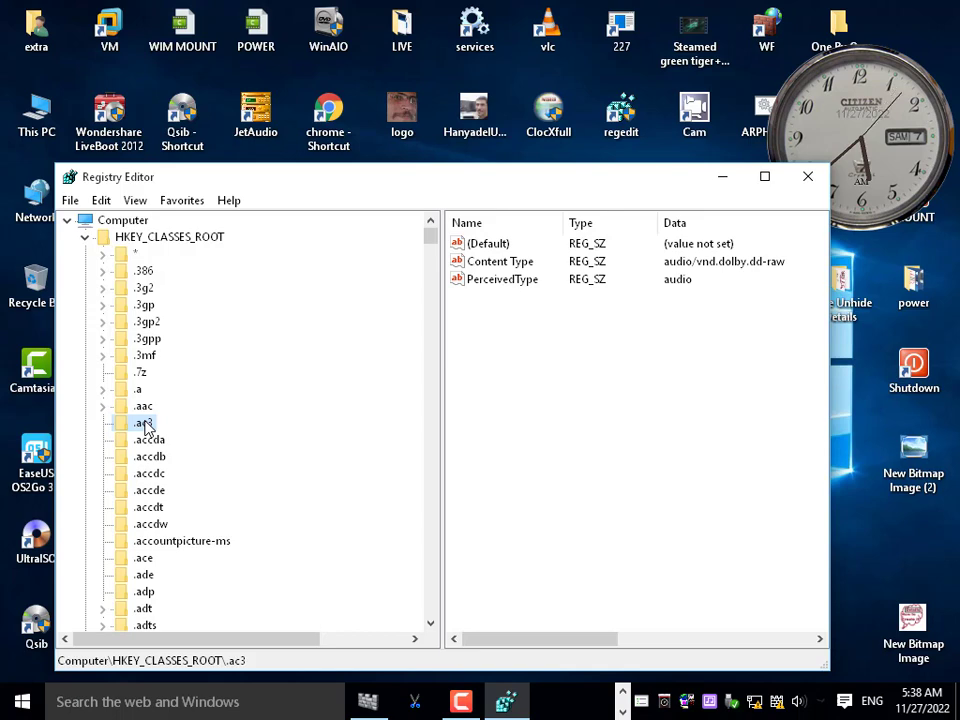
key(Page_Down)
key(Page_Down)
key(Page_Down)
key(Page_Down)
key(Page_Down)
key(Page_Down)
key(Page_Down)
key(Page_Down)
scroll(210, 455, down, 4)
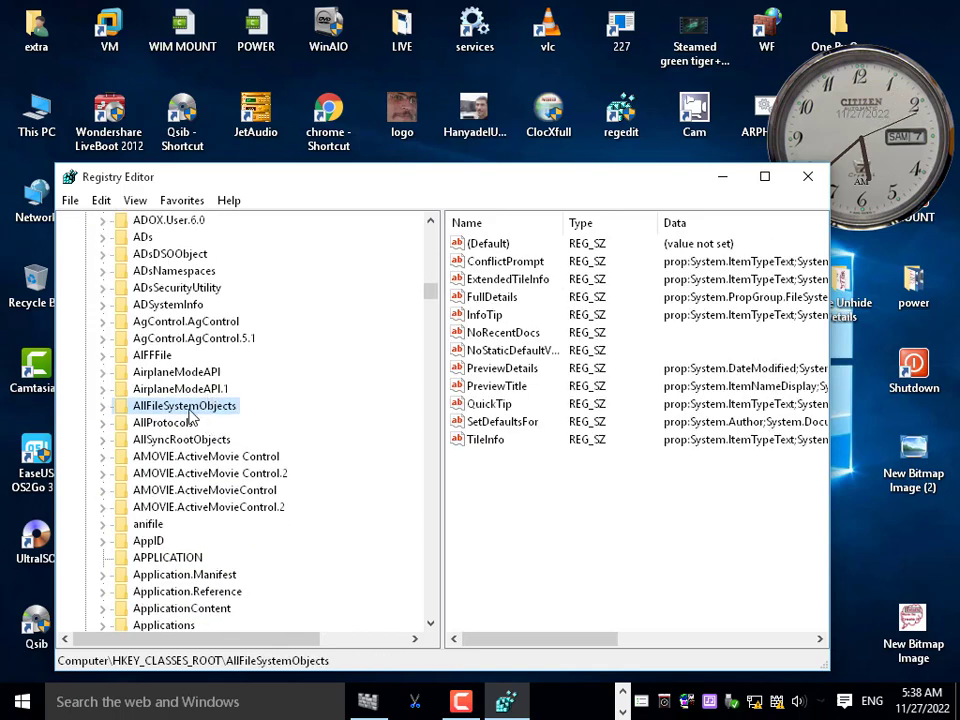
double_click(191, 416)
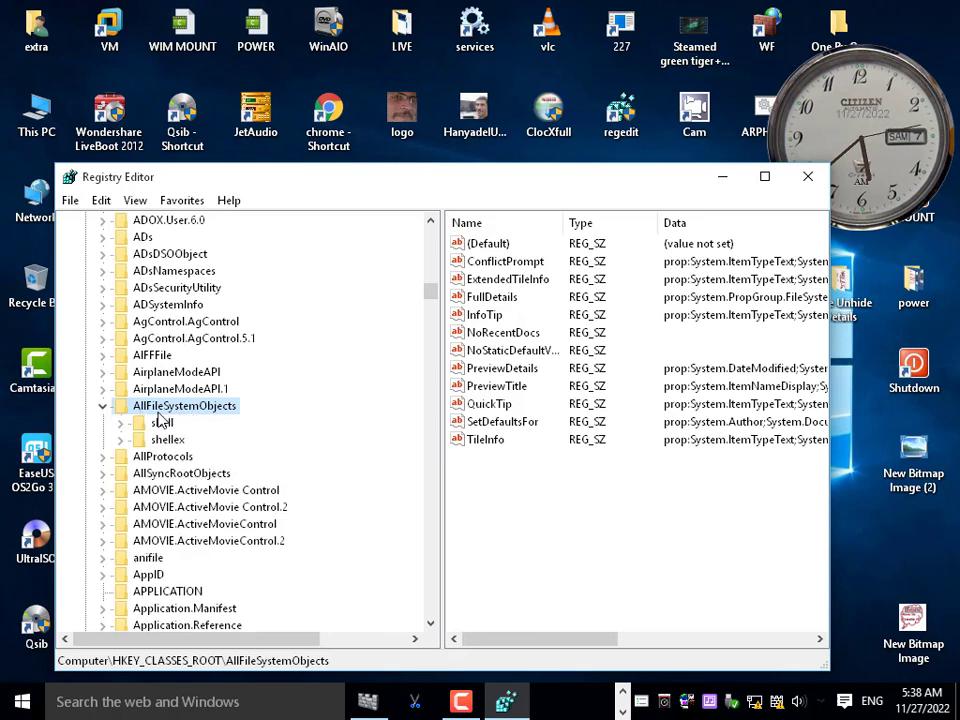
drag(392, 190, 490, 205)
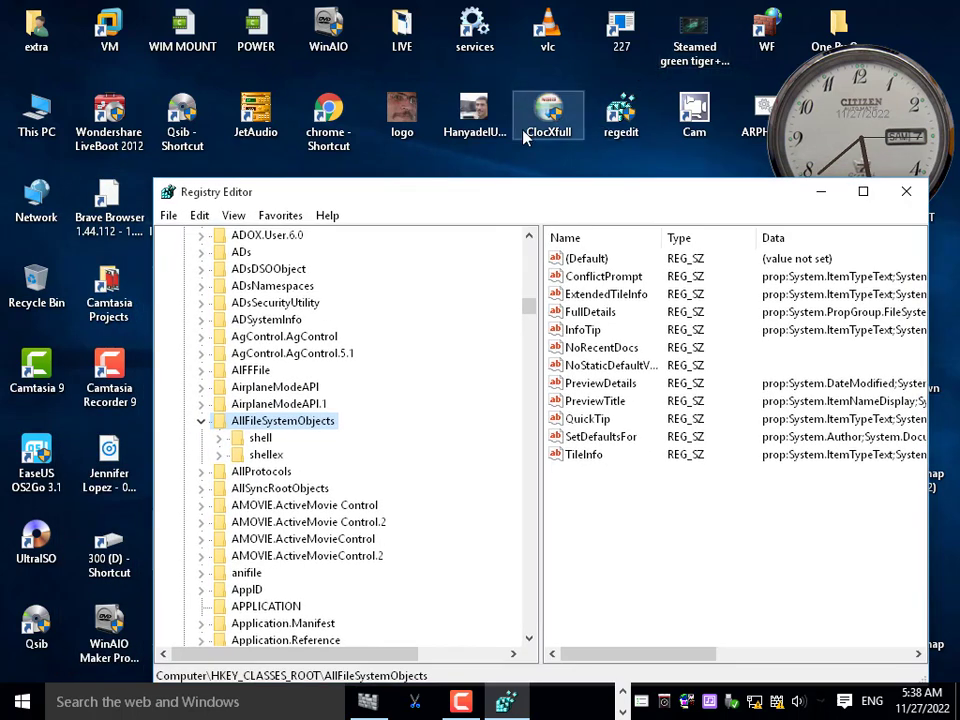
right_click(329, 116)
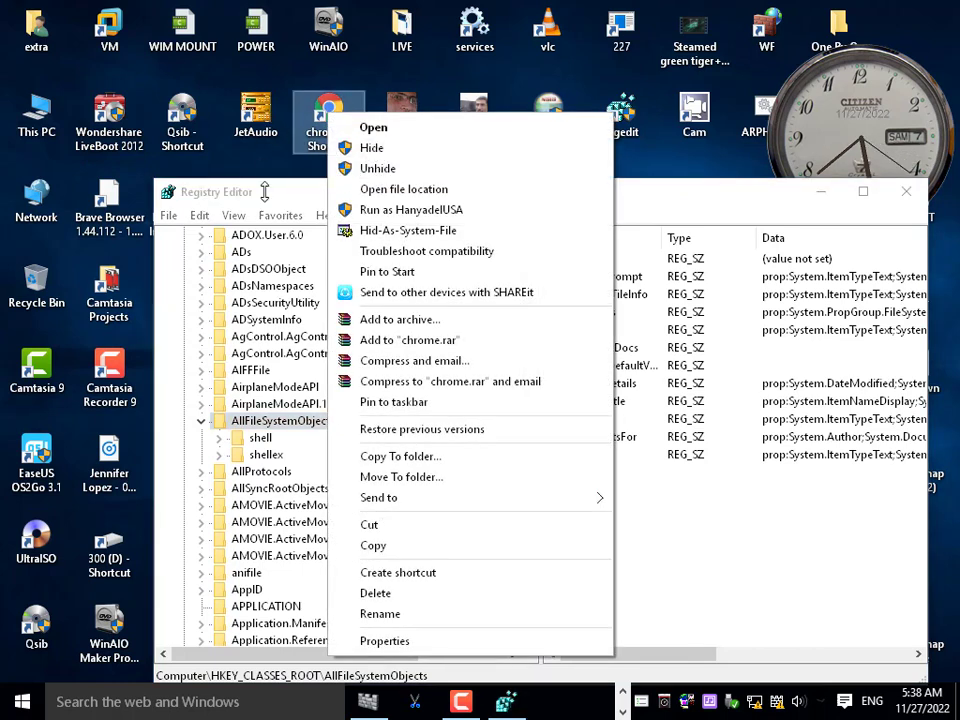
click(286, 439)
double_click(262, 440)
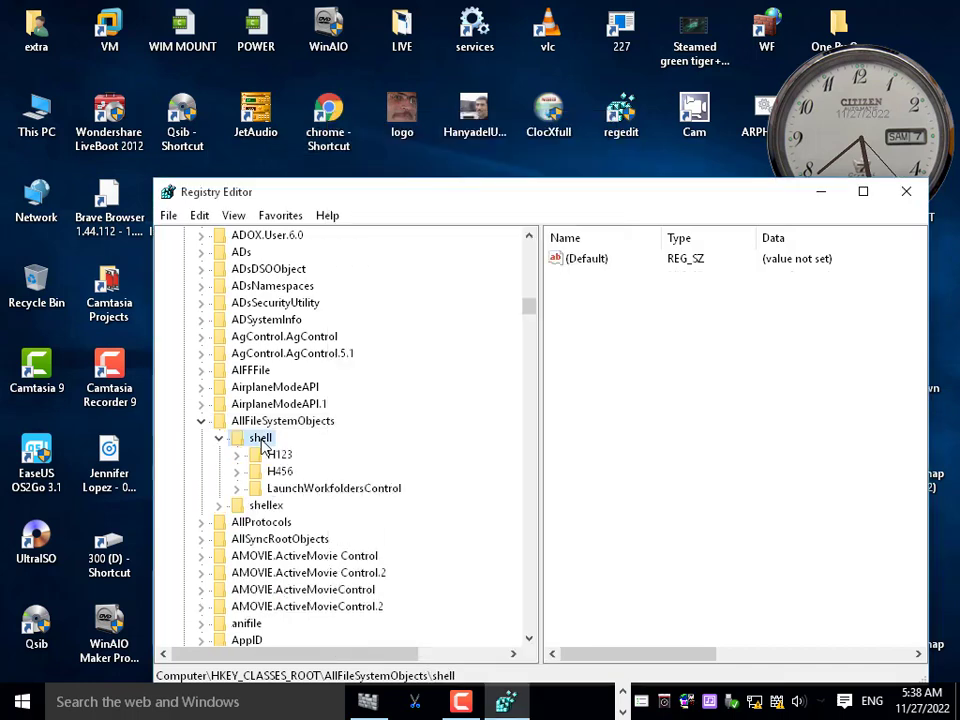
right_click(262, 444)
mouse_move(312, 476)
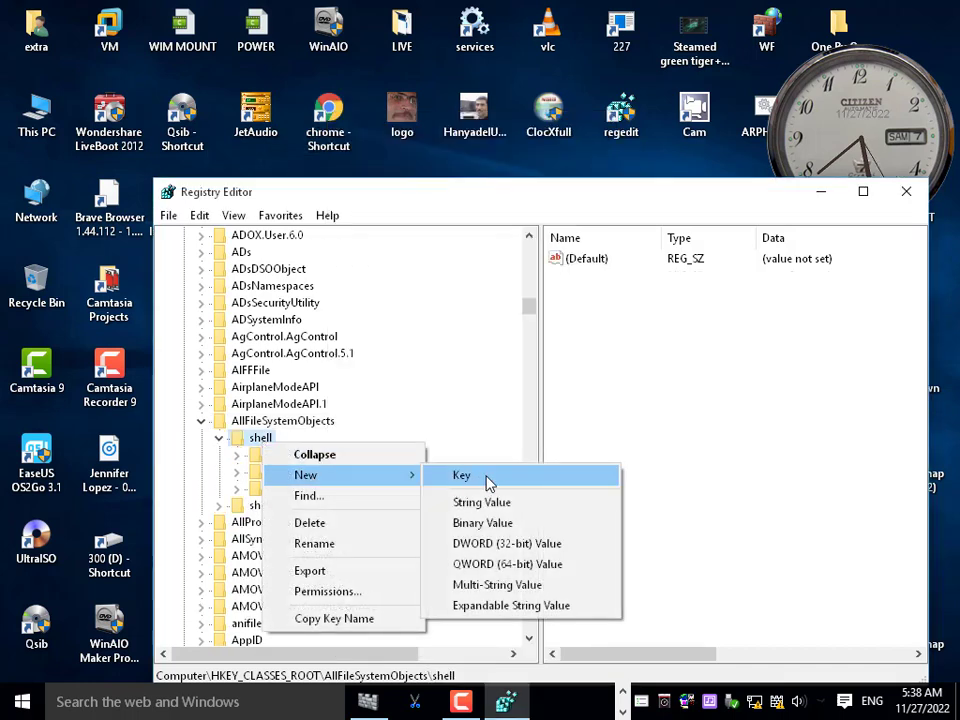
click(461, 475)
click(548, 112)
right_click(546, 114)
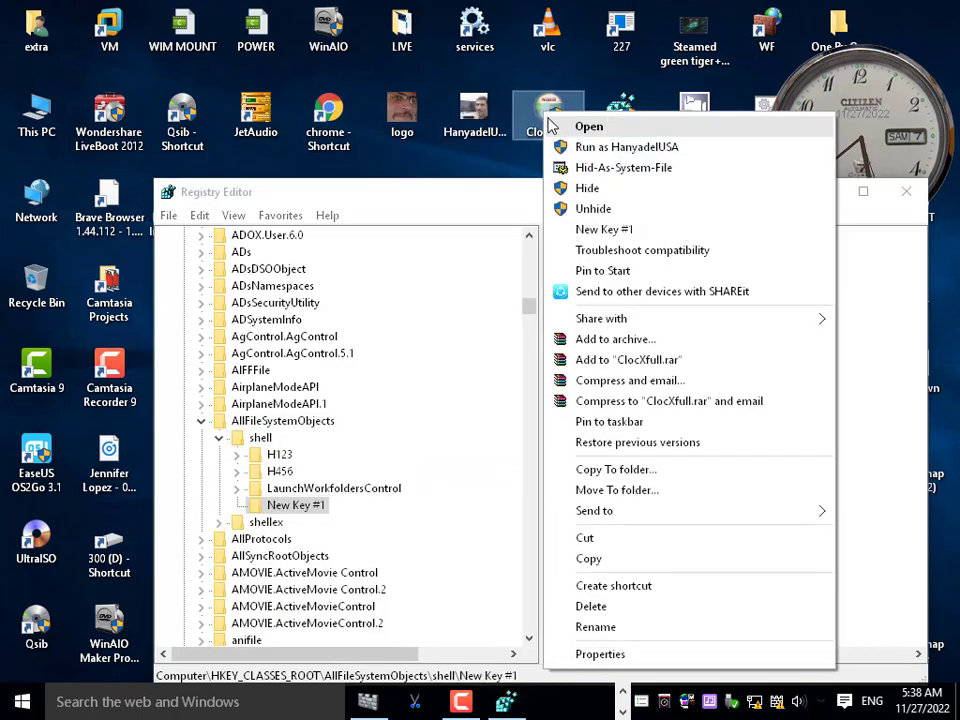
right_click(470, 114)
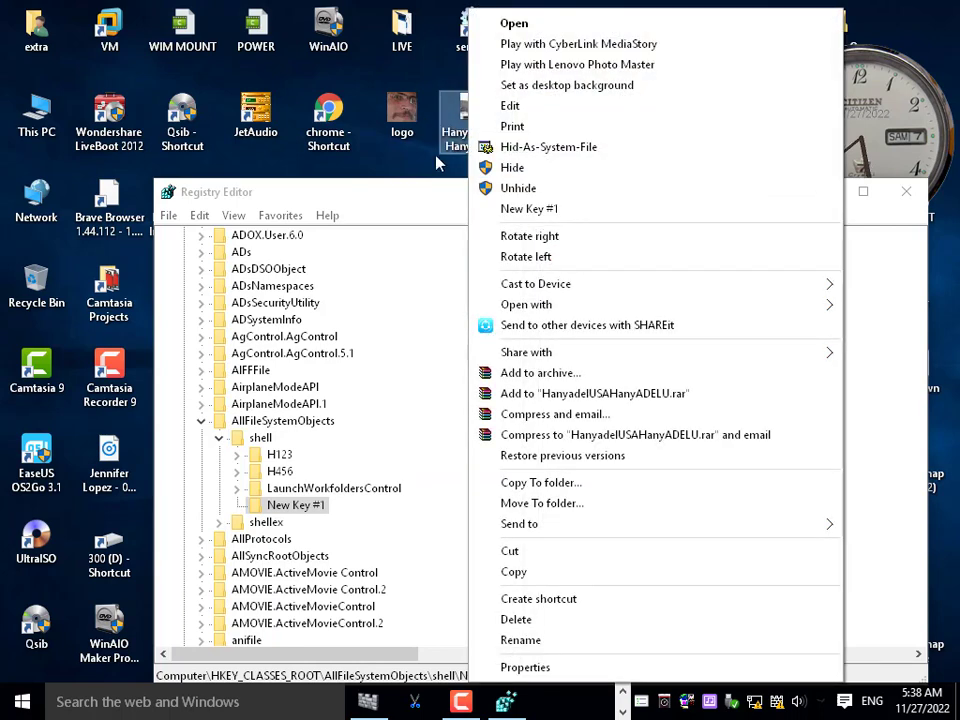
right_click(401, 115)
right_click(328, 112)
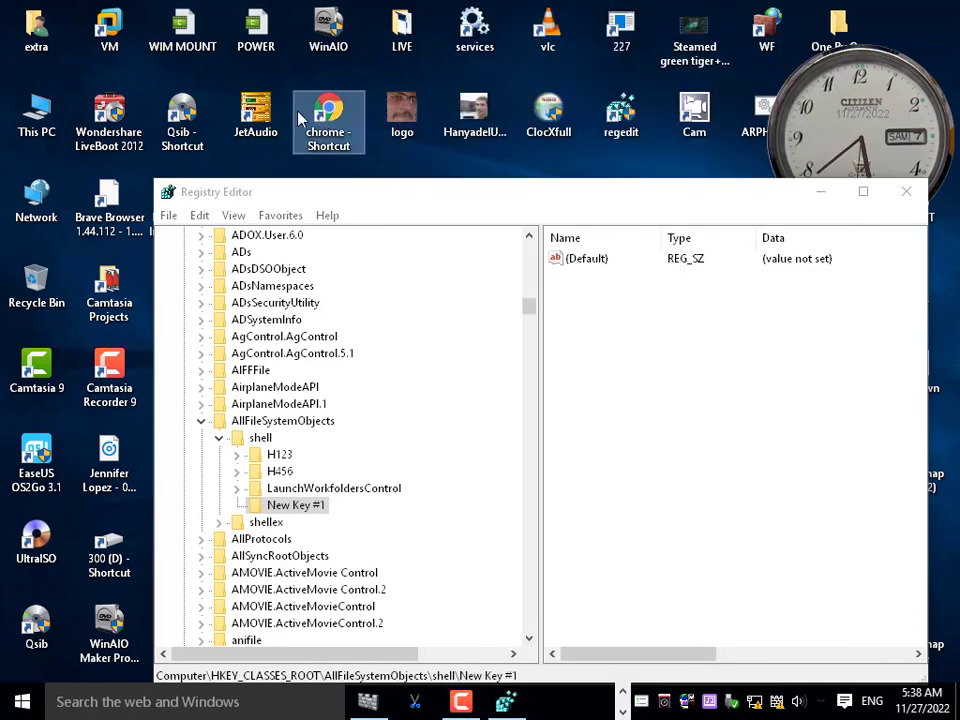
right_click(255, 112)
right_click(183, 117)
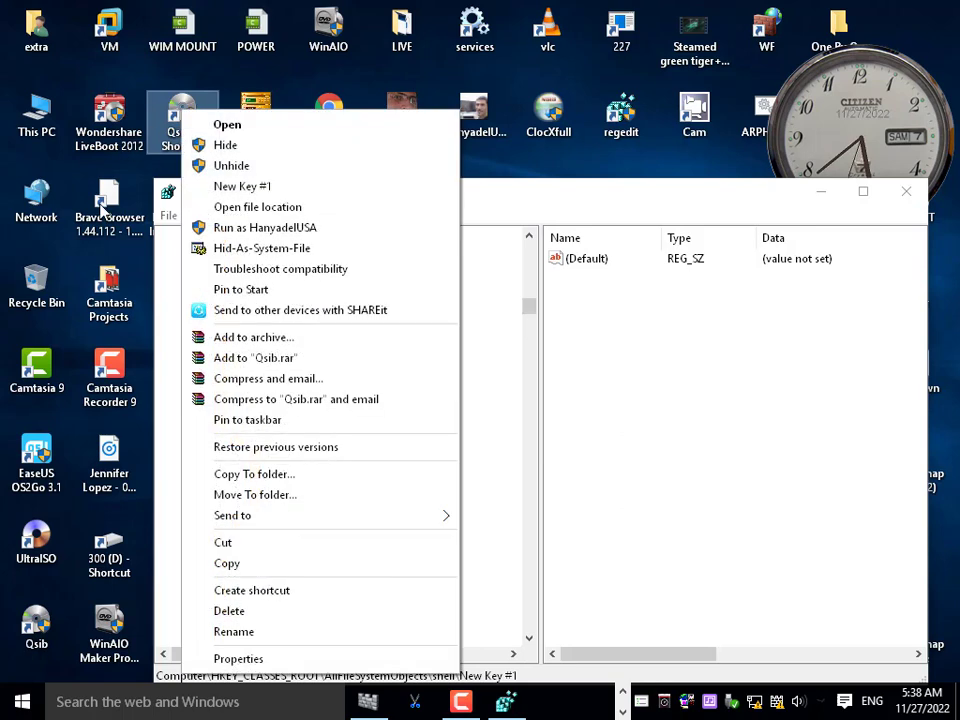
right_click(130, 206)
right_click(37, 372)
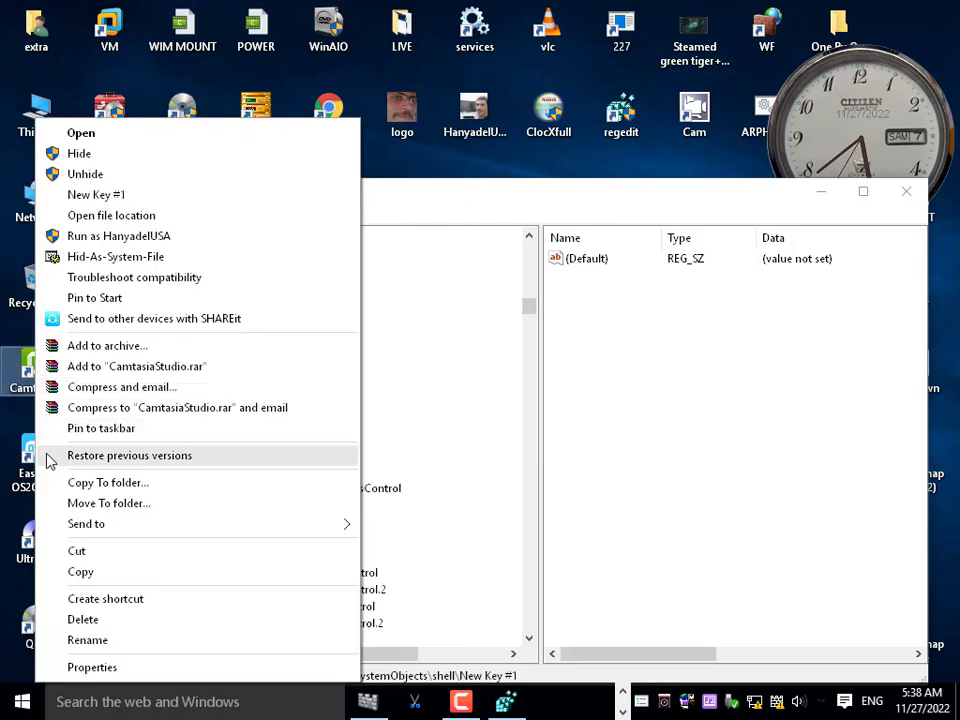
click(262, 107)
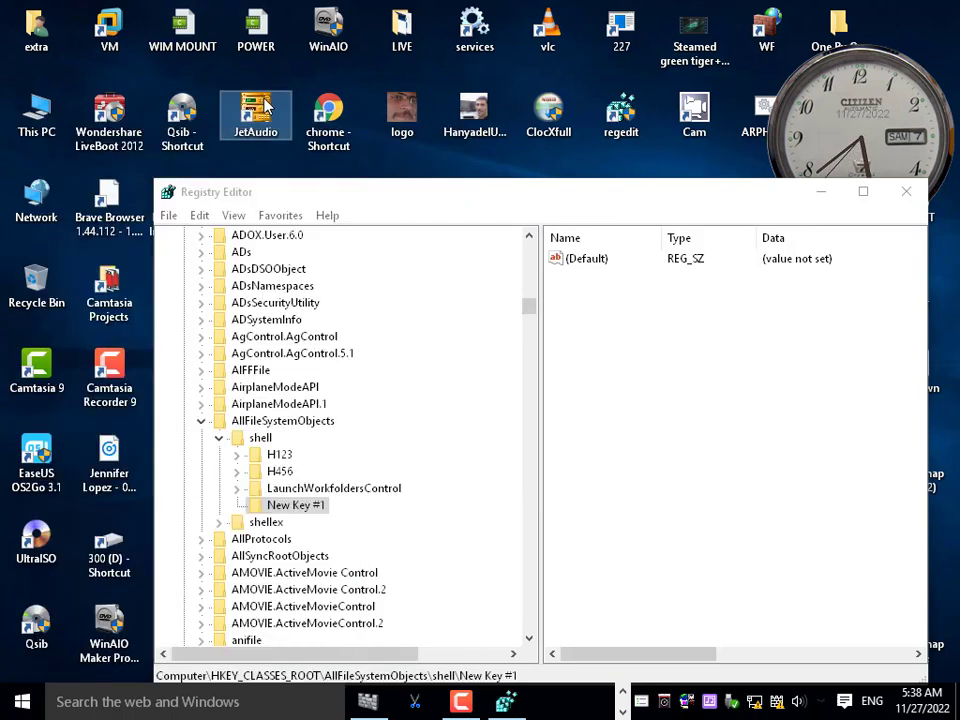
Open AllFileSystemObjects\shell and view the H123 and H456 keys
click(259, 424)
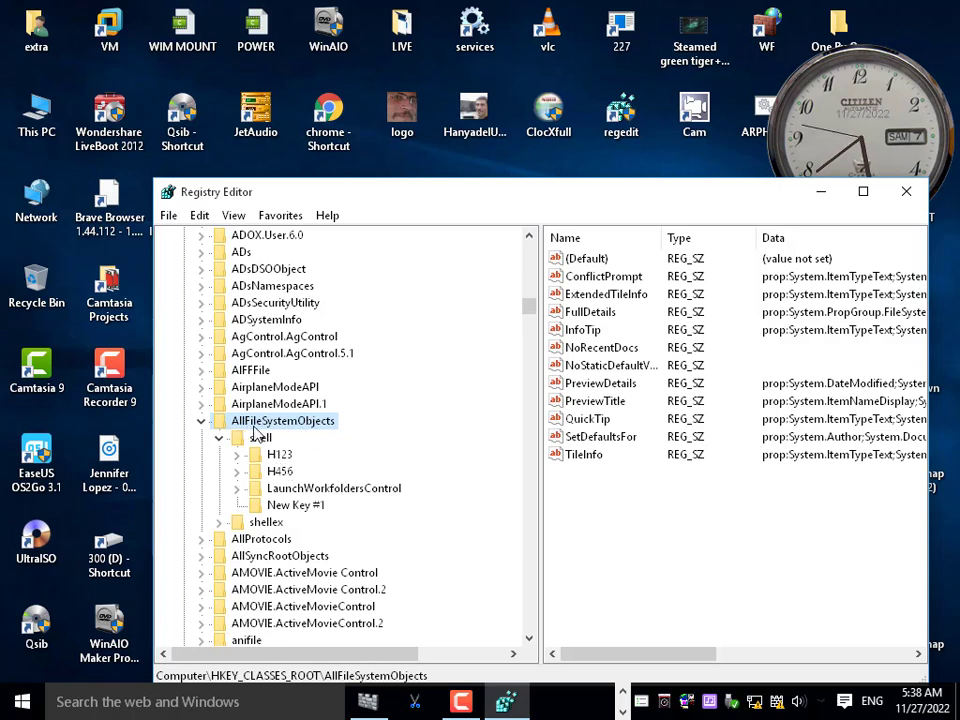
click(258, 440)
click(279, 455)
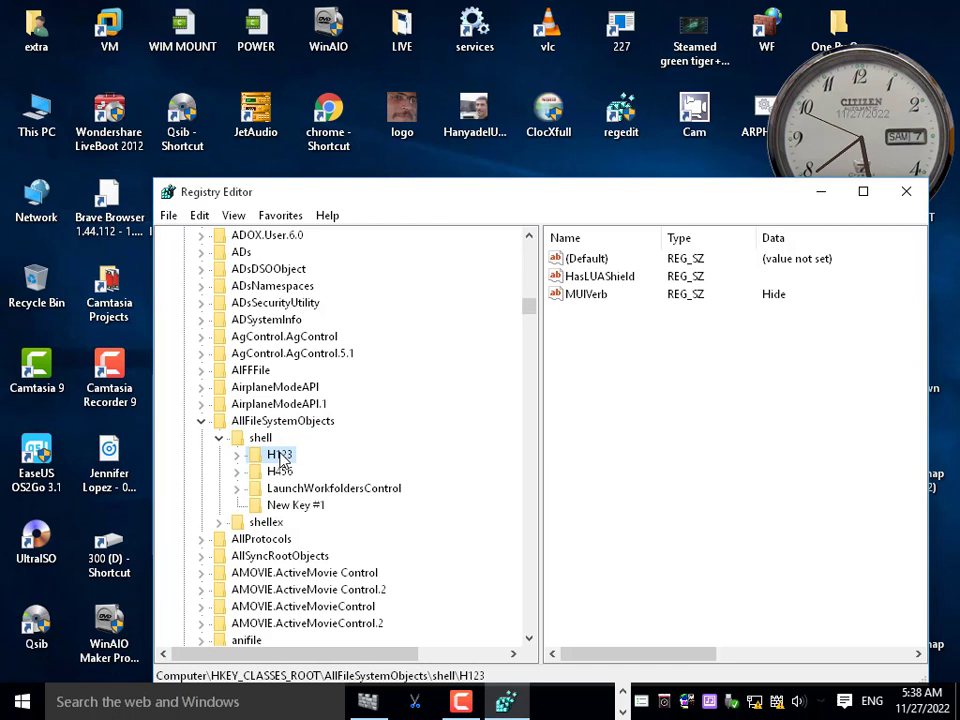
click(281, 472)
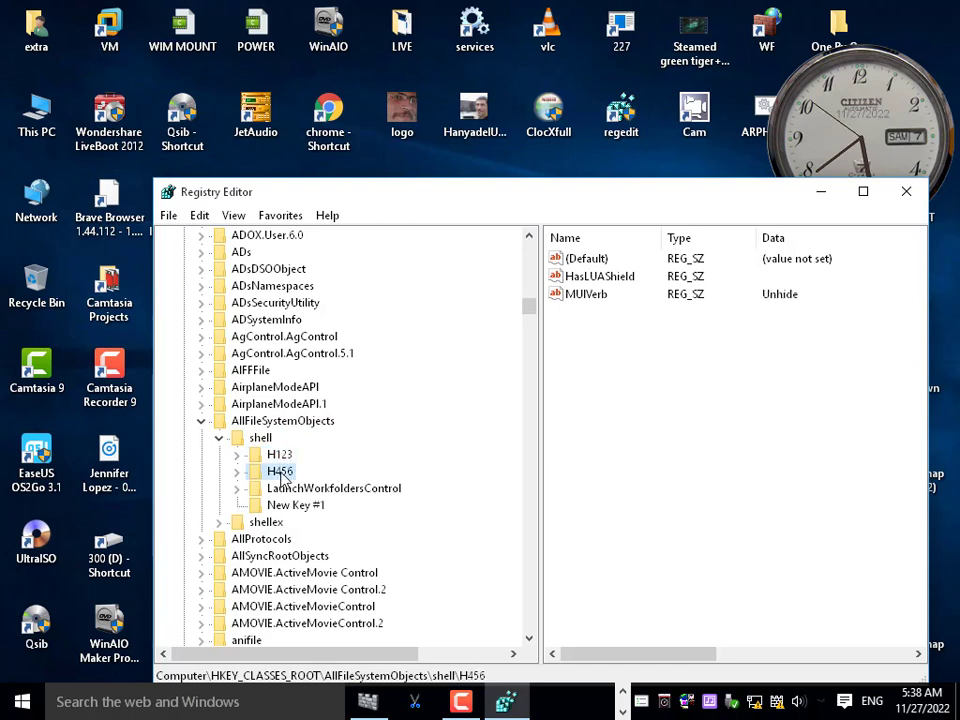
click(282, 458)
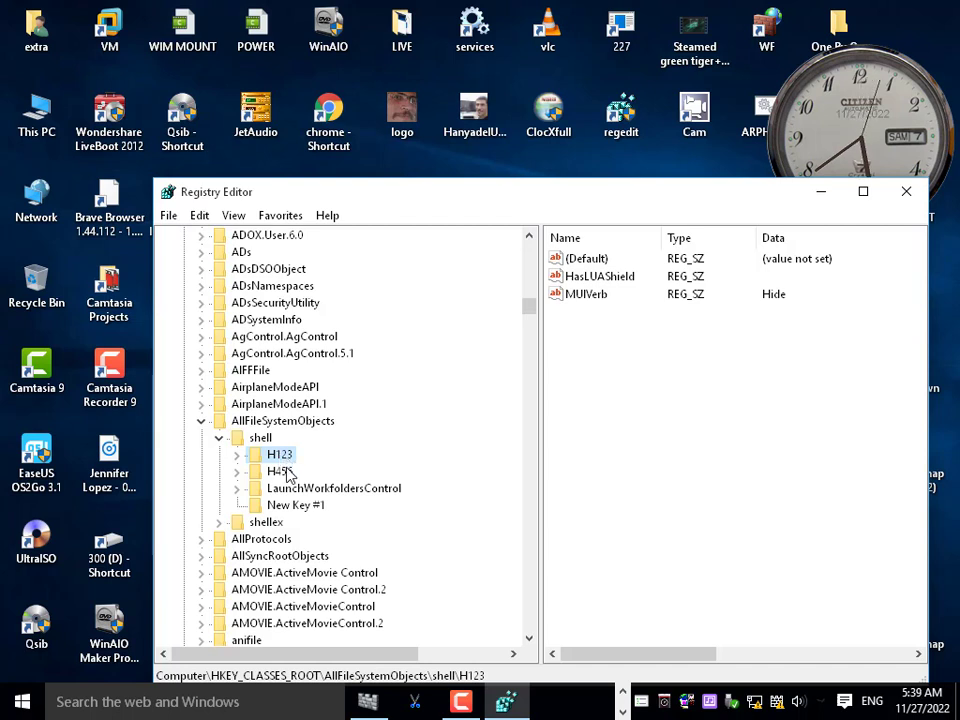
Compare H456's Unhide and H123's Hide MUIVerb labels, ending on H123
click(284, 472)
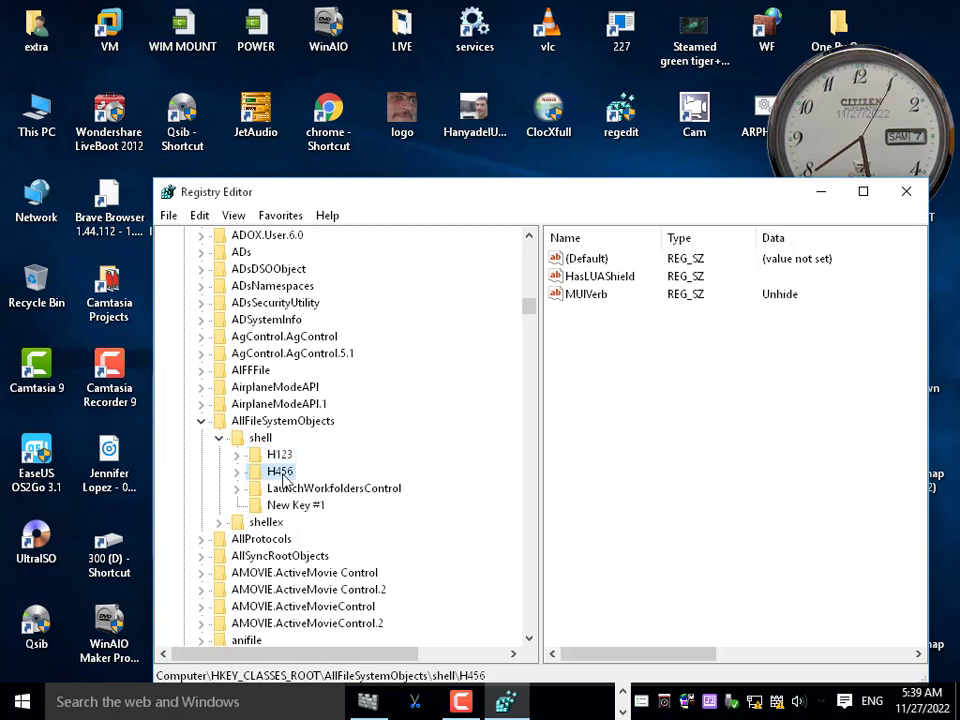
click(280, 455)
click(282, 471)
click(285, 458)
click(280, 471)
click(280, 455)
scroll(336, 336, up, 1)
drag(531, 279, 352, 235)
Expand *\shell, inspect the Hid-As-System-File entry, then collapse shell and *
double_click(233, 268)
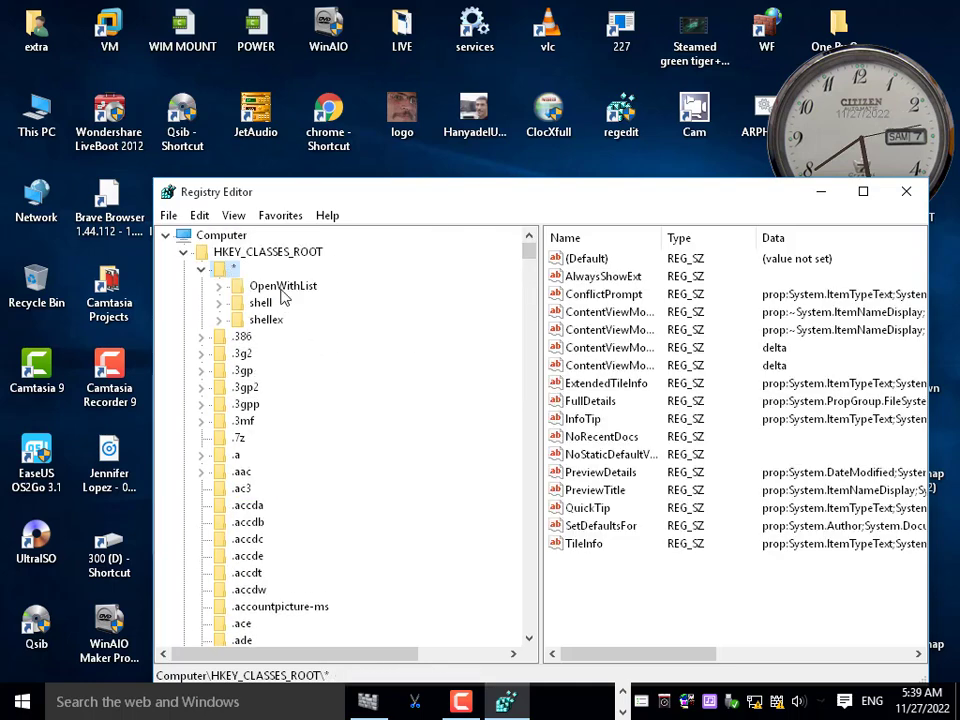
double_click(256, 303)
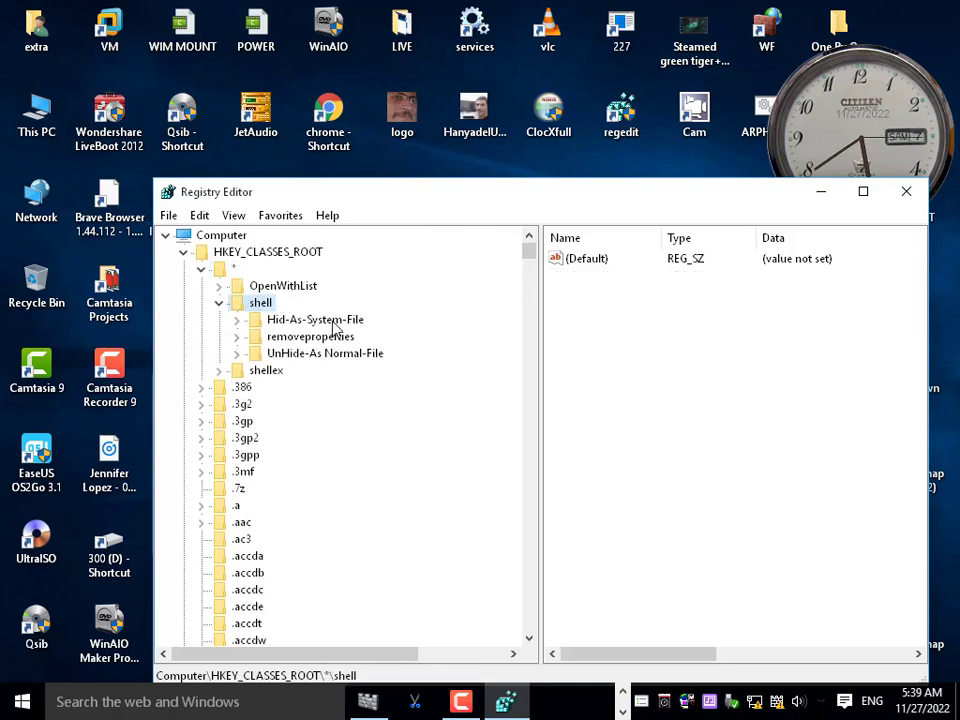
click(314, 322)
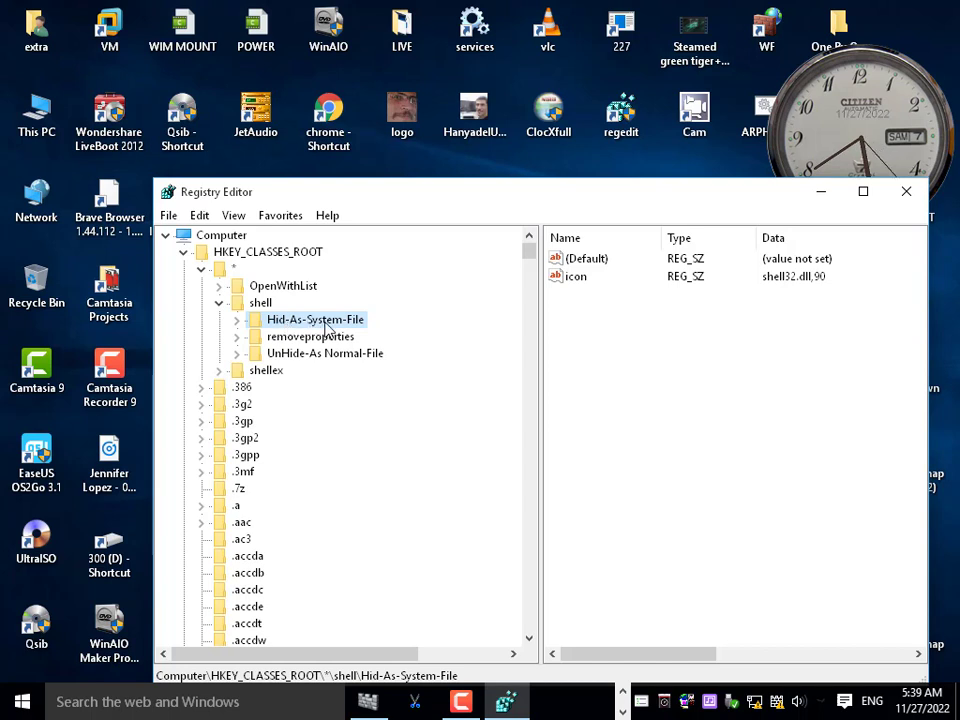
click(219, 303)
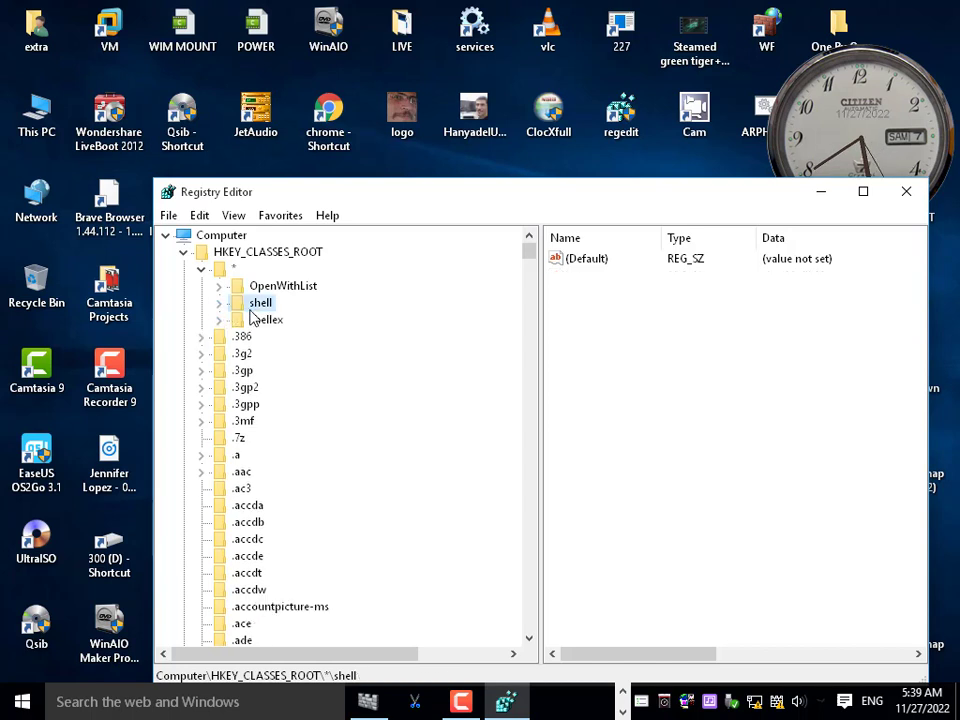
click(200, 270)
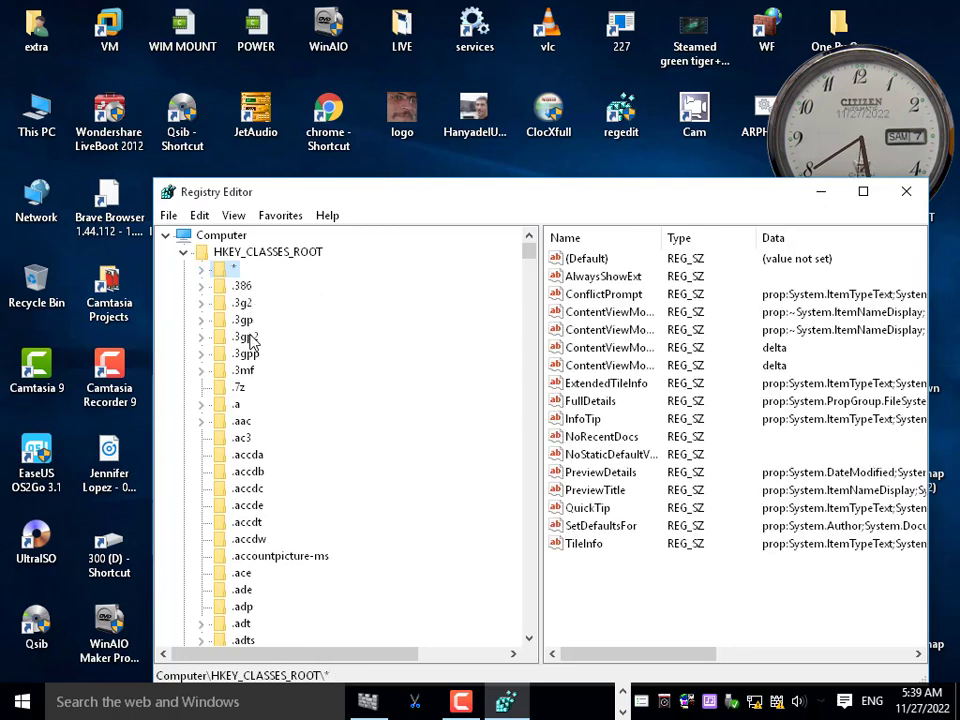
Re-expand * to view OpenWithList, collapse it, and move down to AccClientDocMgr.AccClientDocMgr
click(201, 270)
click(264, 291)
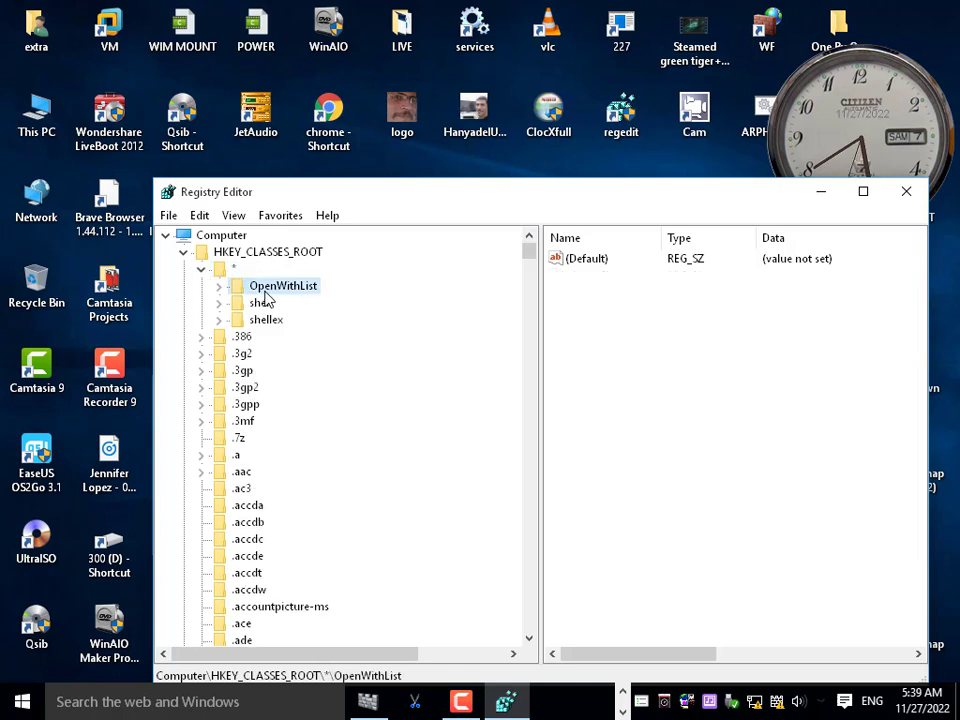
click(221, 271)
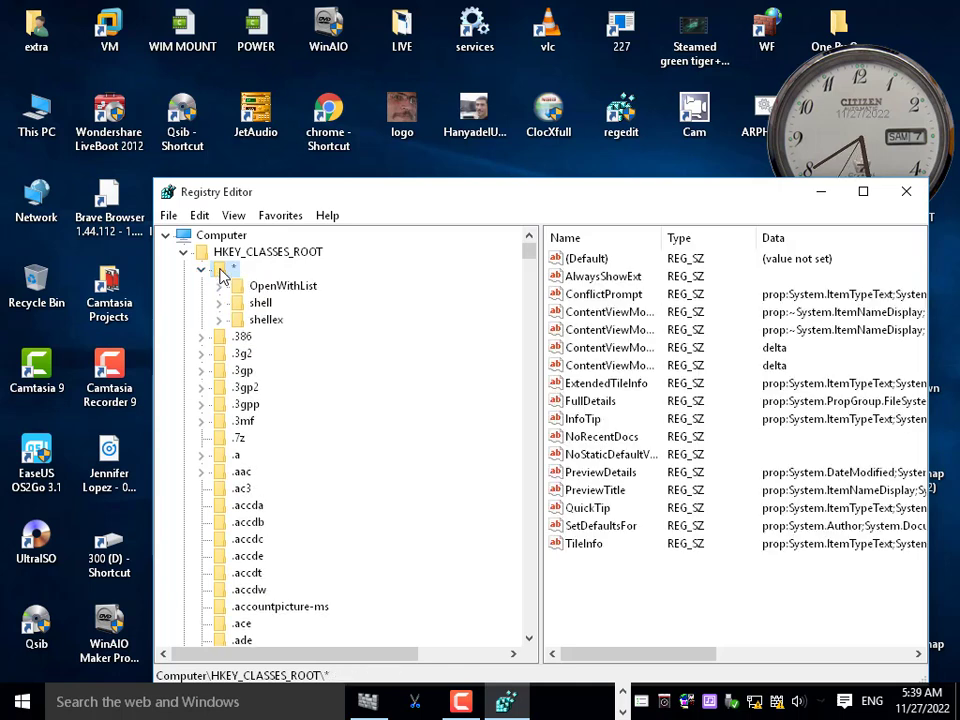
double_click(221, 271)
scroll(231, 388, down, 1)
click(240, 387)
Jump to AllFileSystemObjects\shell\H123 and check a desktop icon's context menu entries
text(al)
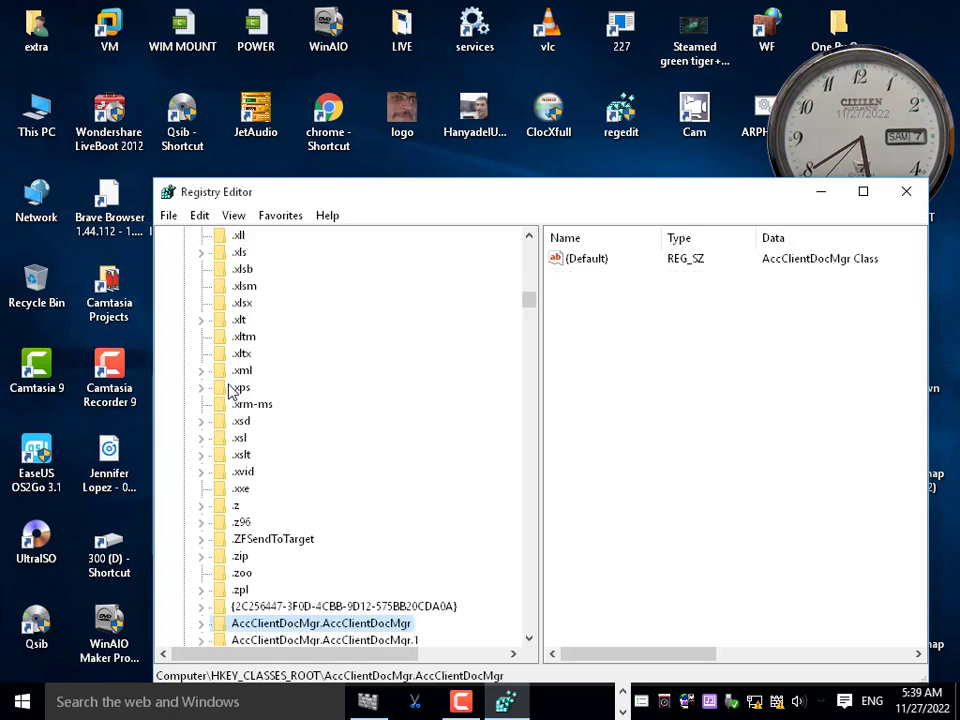
key(Right)
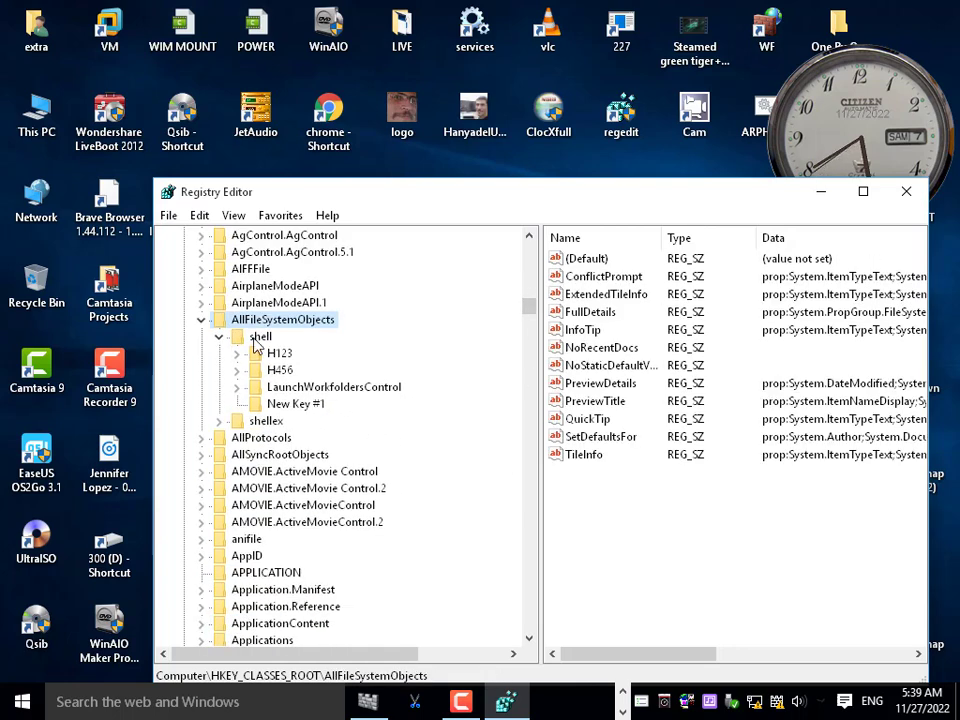
key(Down)
click(267, 358)
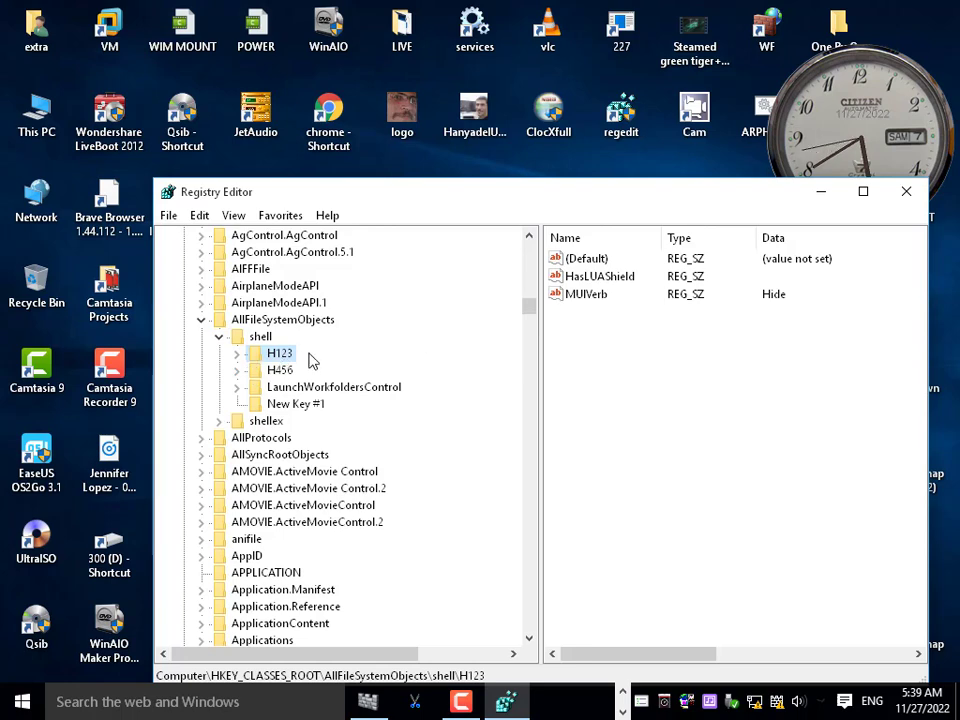
right_click(478, 110)
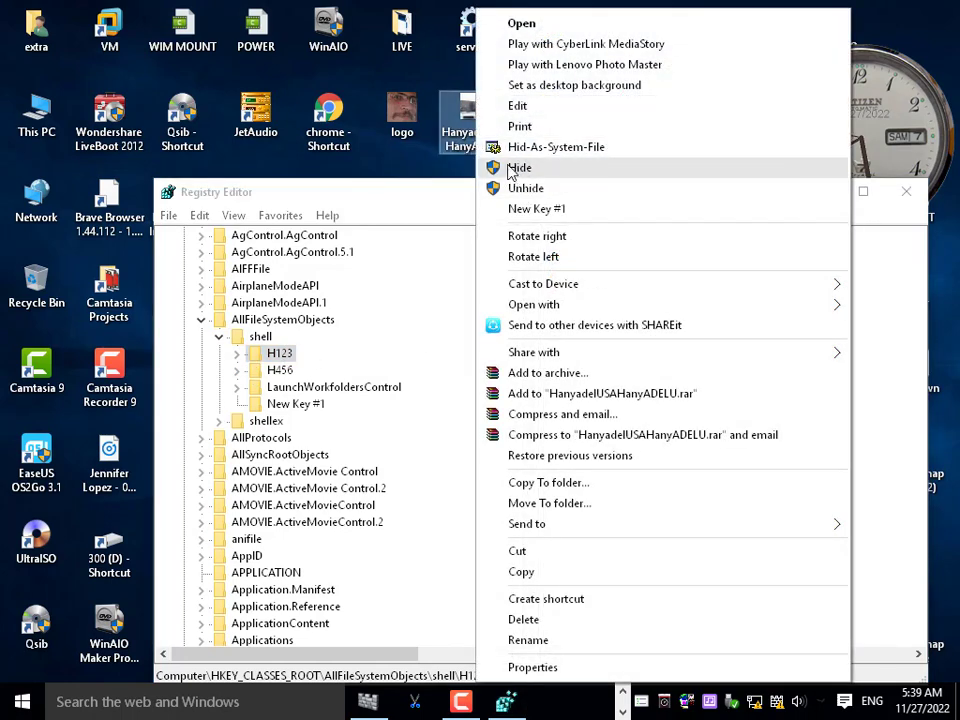
click(283, 357)
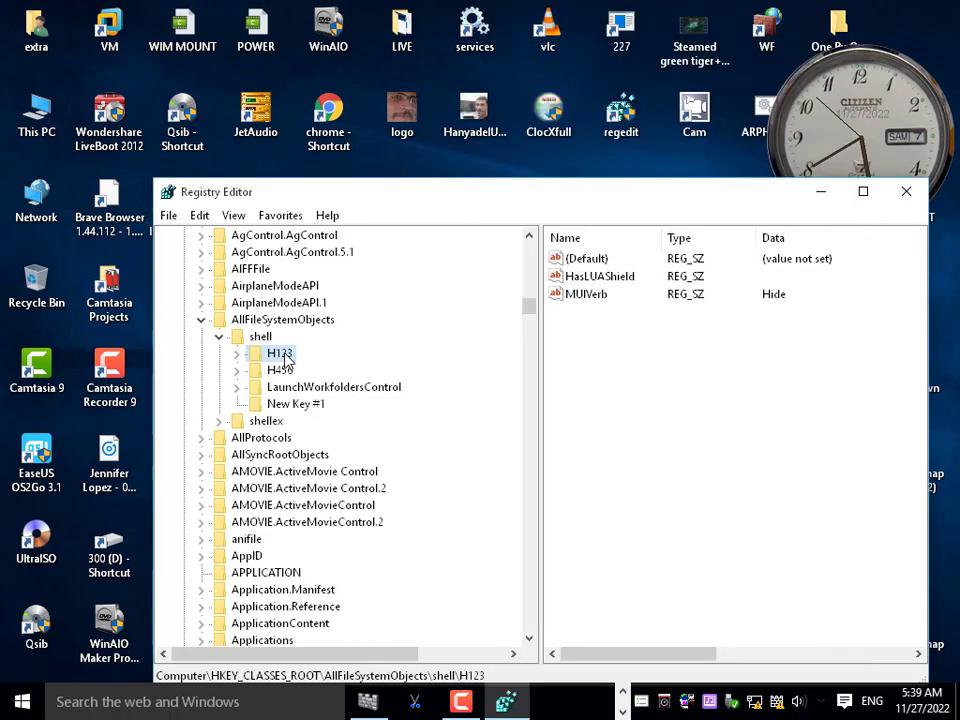
Move the window aside, select H123's MUIVerb value (Hide), and check folder A's context menu
click(579, 298)
drag(617, 203, 557, 258)
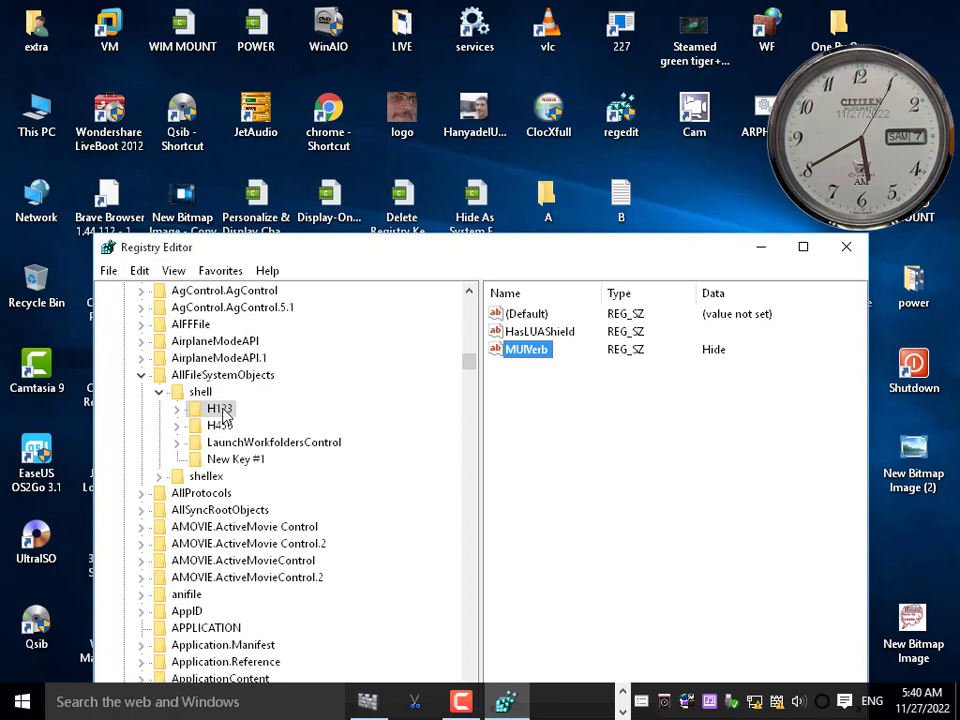
drag(356, 252, 392, 268)
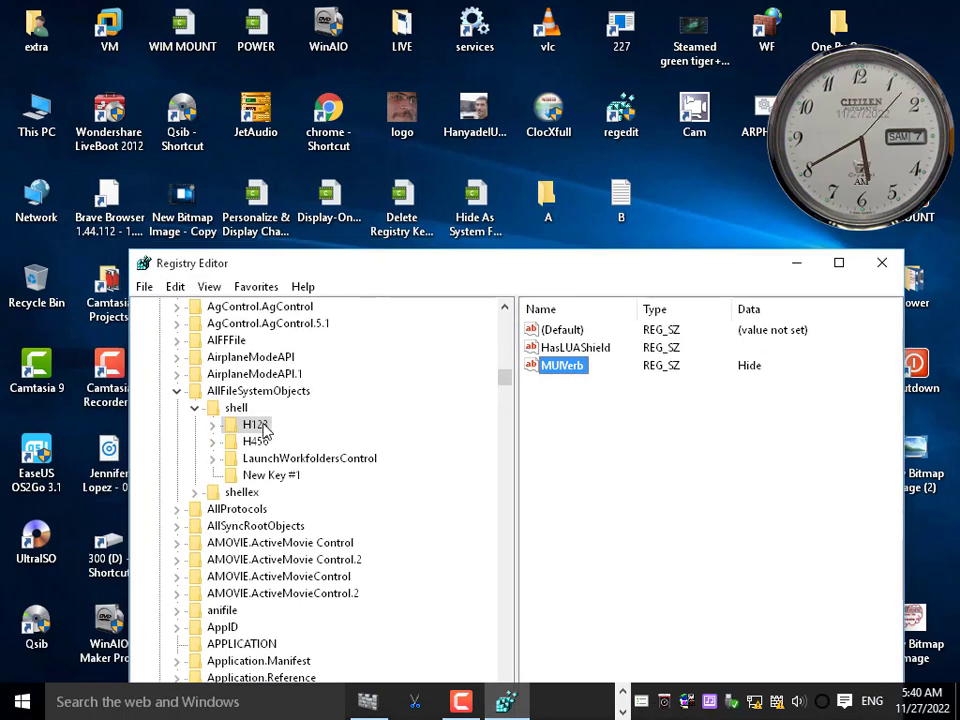
click(264, 429)
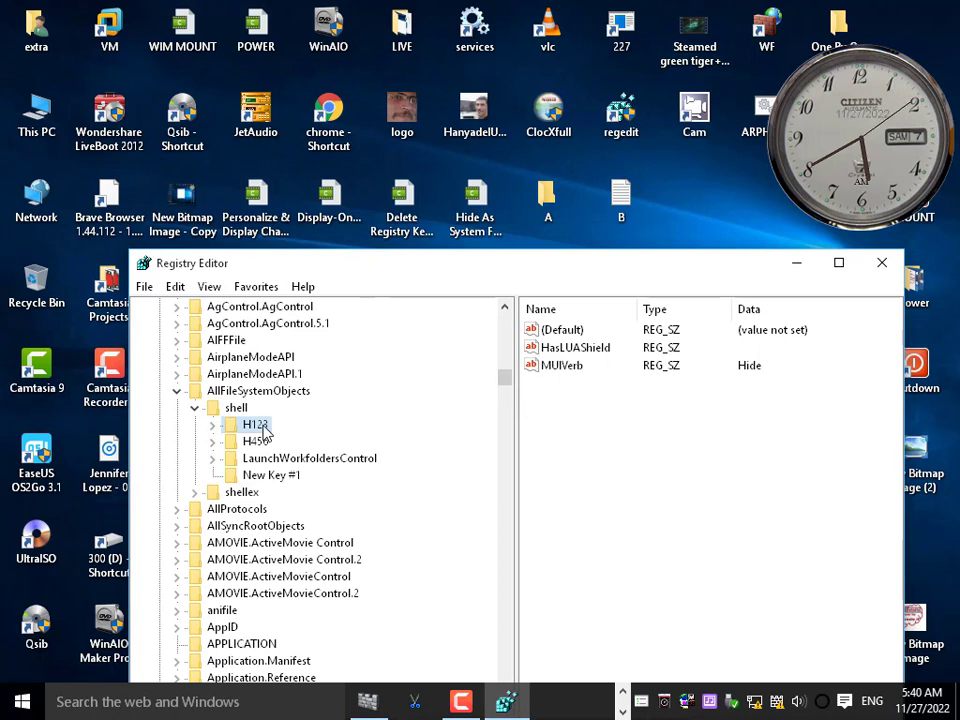
click(561, 334)
click(561, 367)
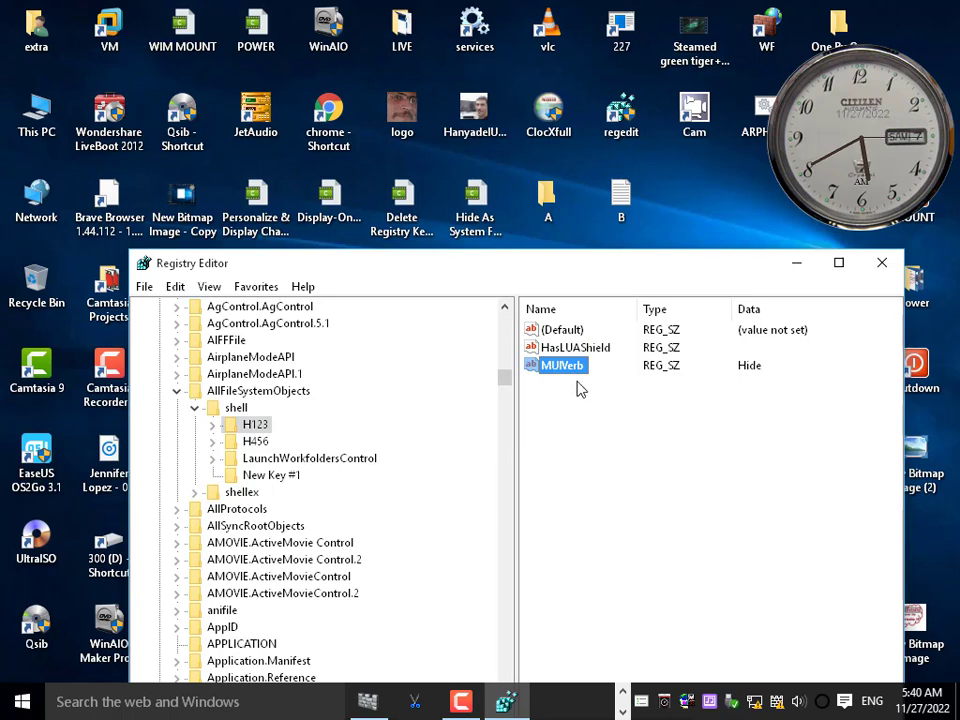
right_click(549, 207)
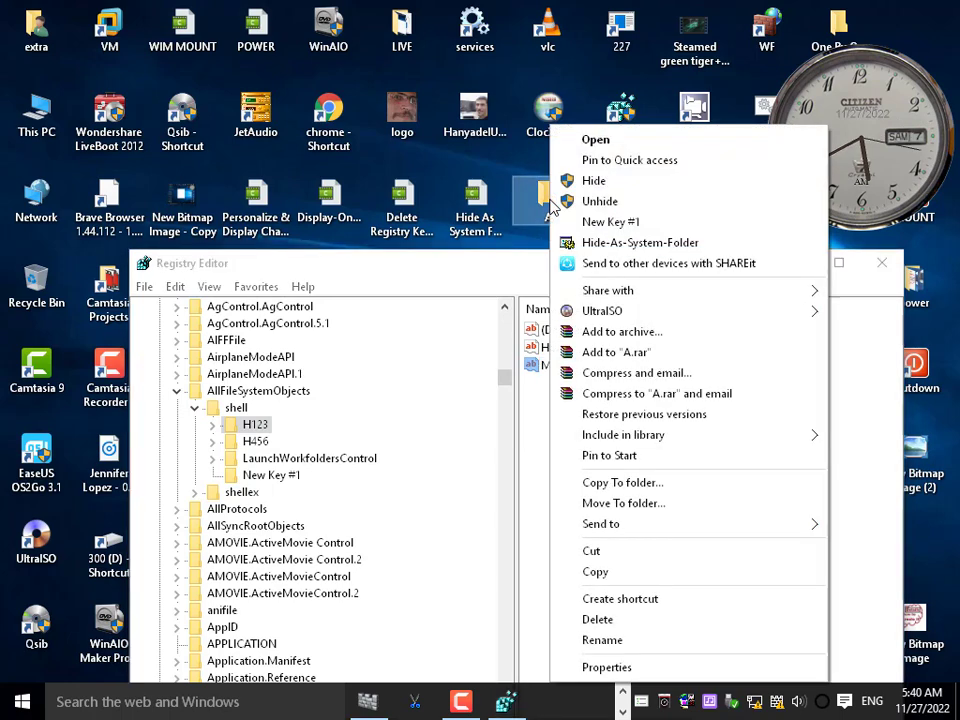
click(549, 375)
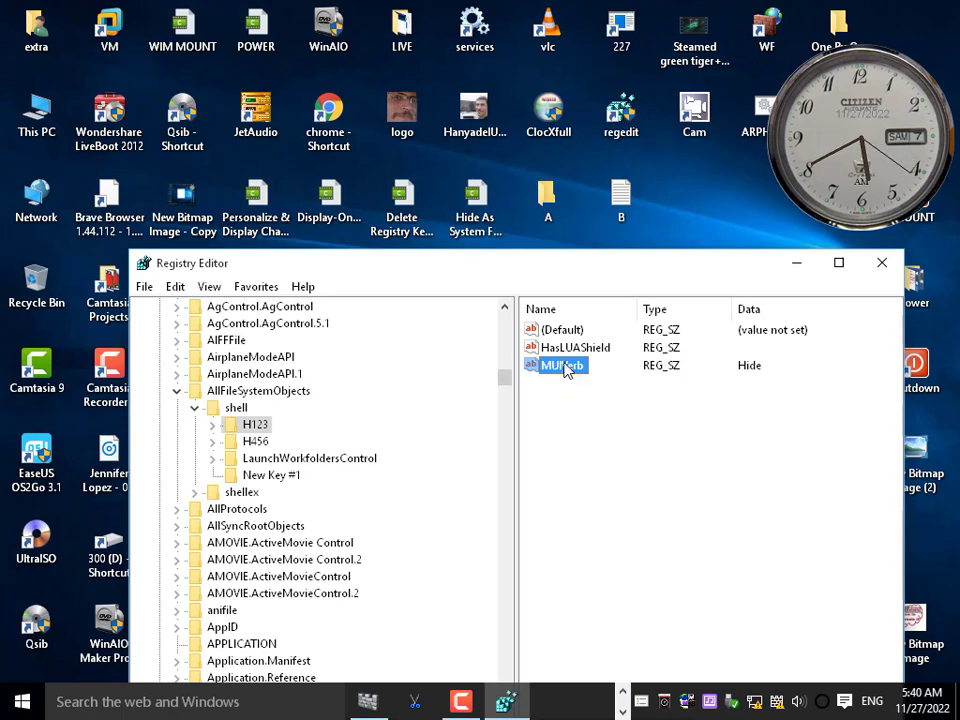
key(Delete)
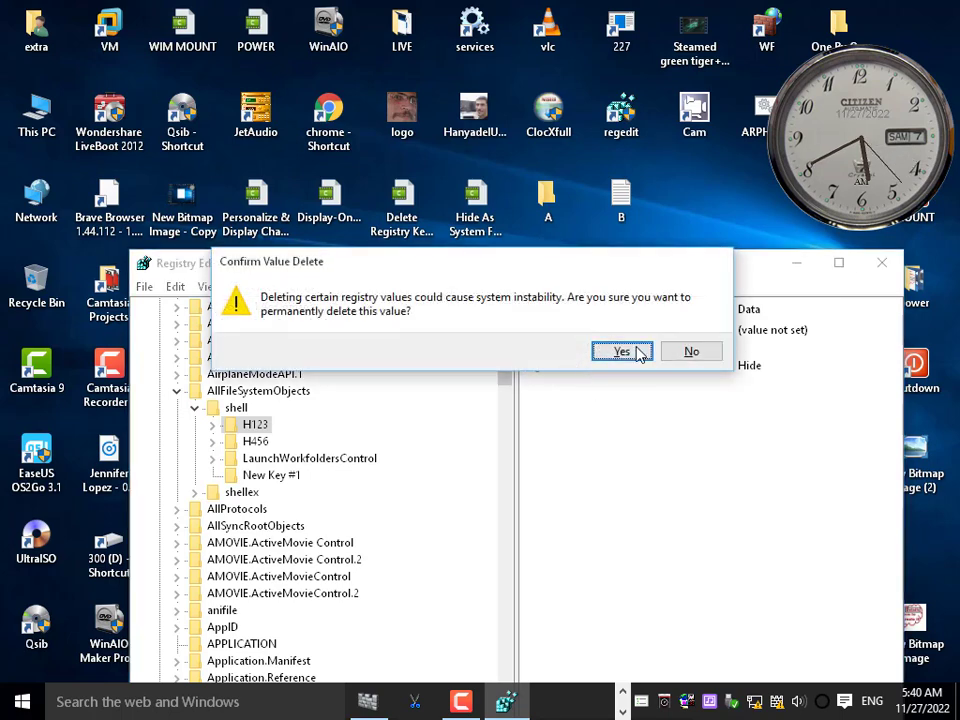
click(622, 352)
right_click(547, 207)
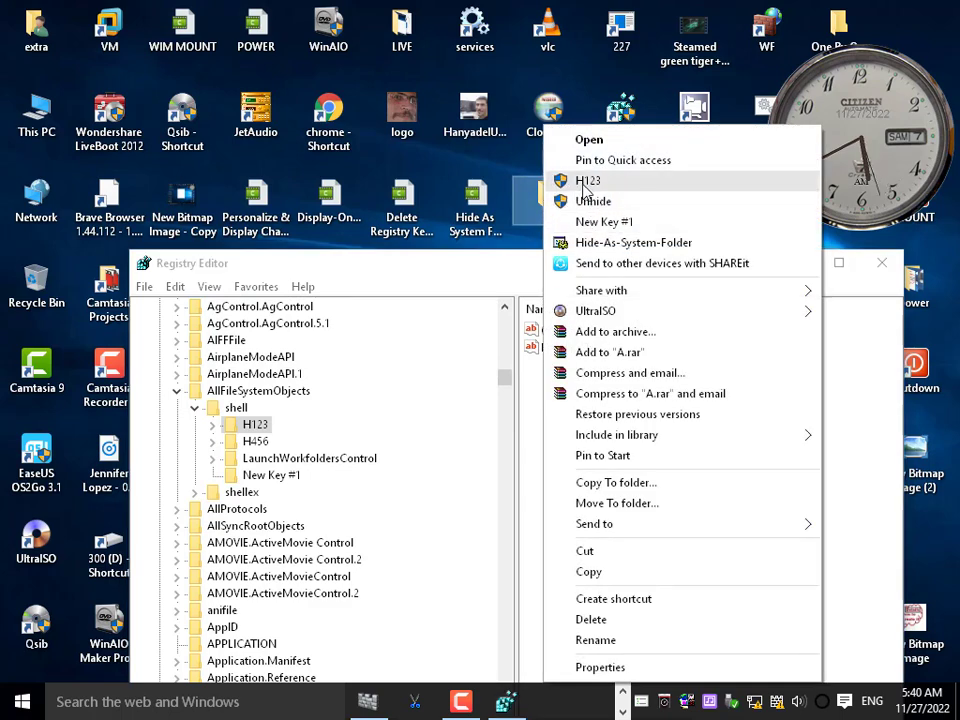
click(258, 428)
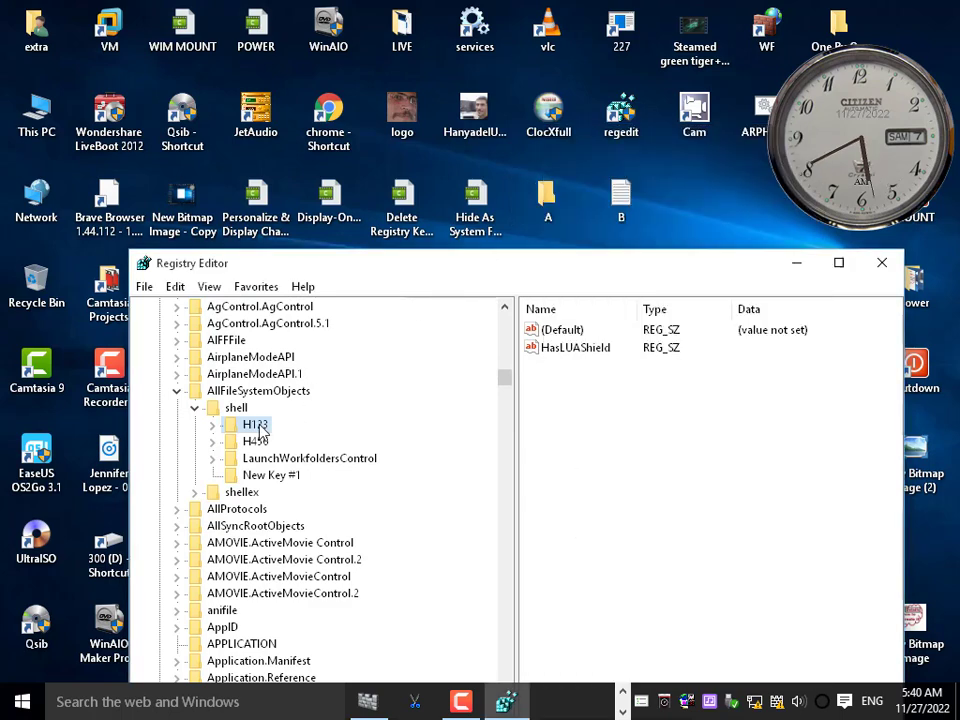
right_click(550, 205)
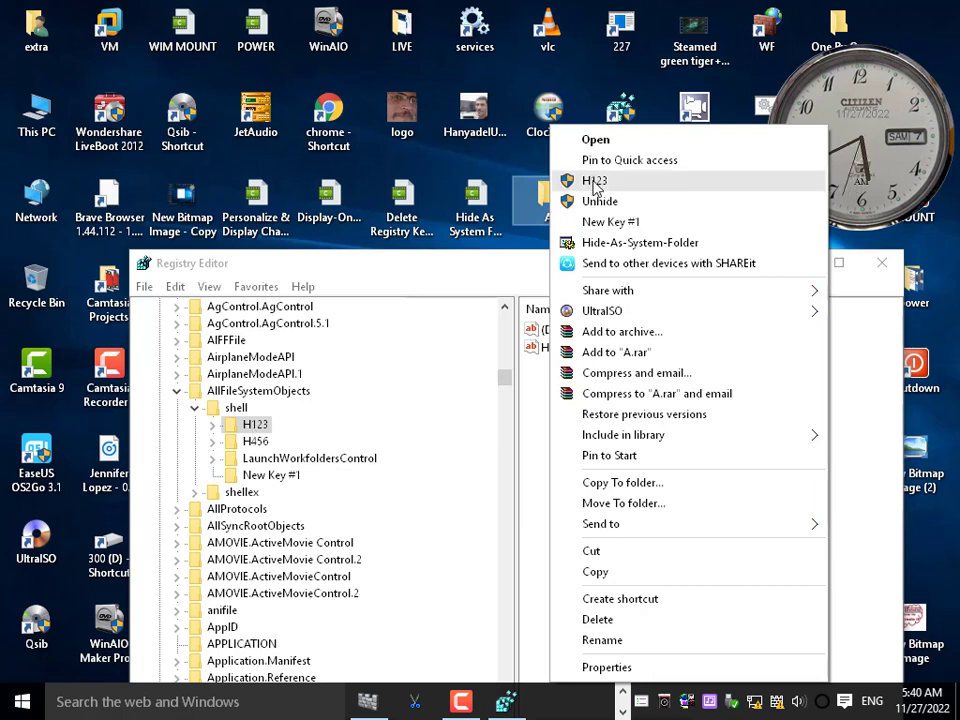
click(544, 387)
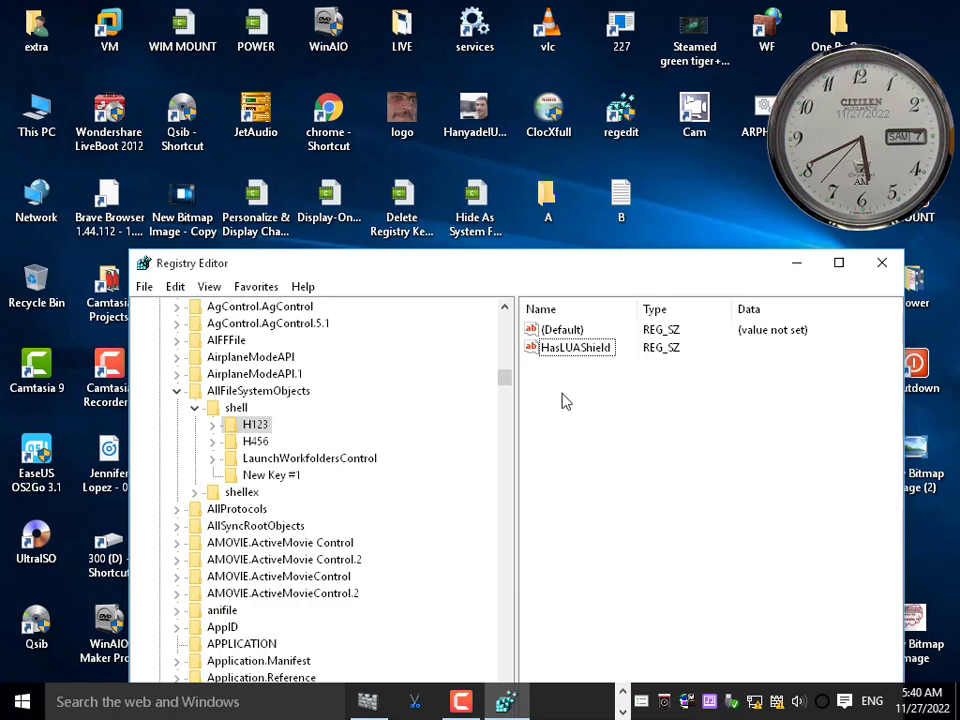
click(560, 332)
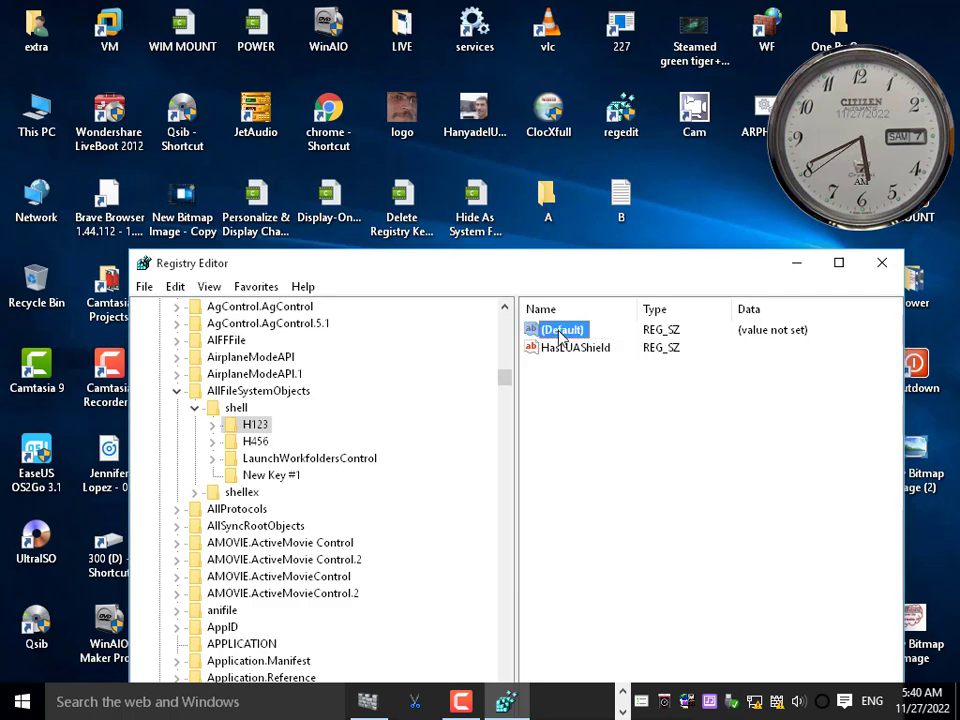
right_click(255, 428)
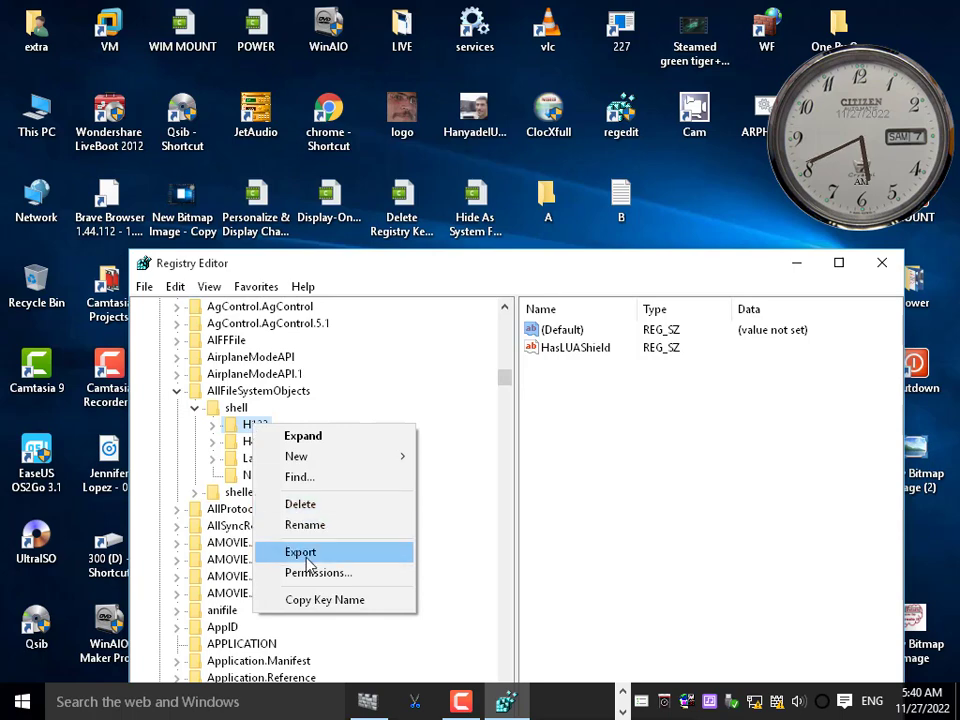
click(315, 526)
key(Escape)
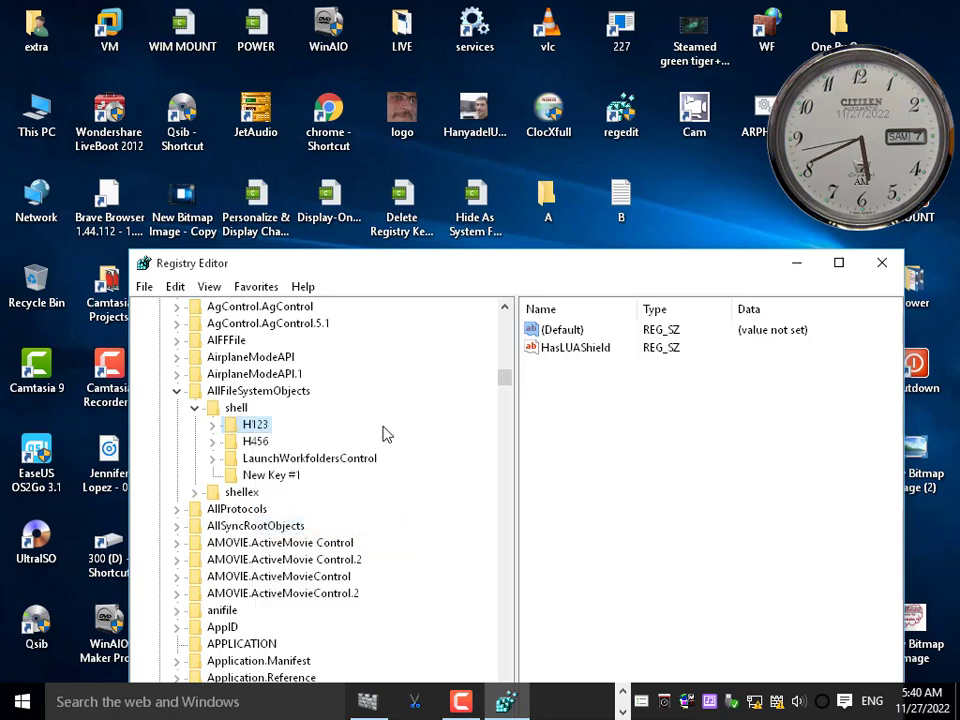
right_click(548, 202)
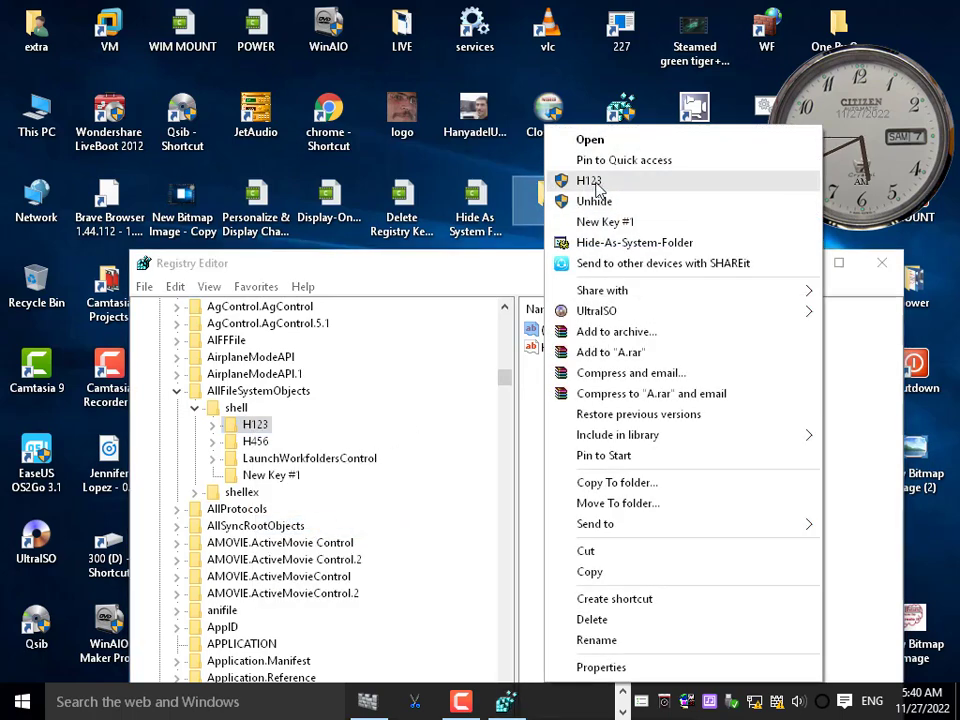
click(266, 430)
click(580, 334)
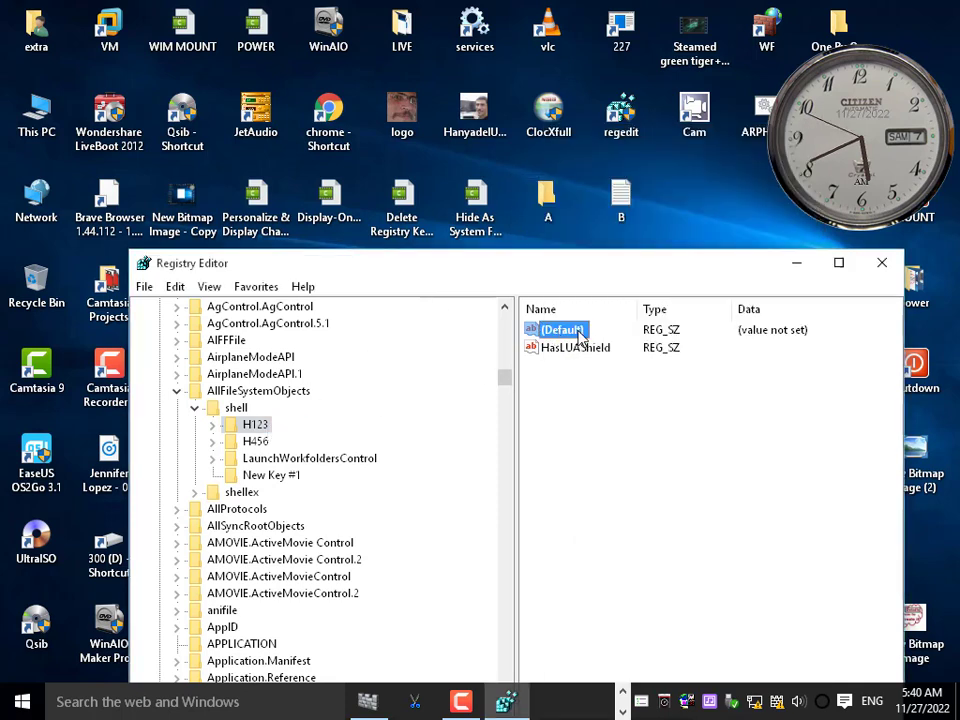
Set H123's (Default) value data to Hide and verify file B's menu shows Hide
double_click(578, 335)
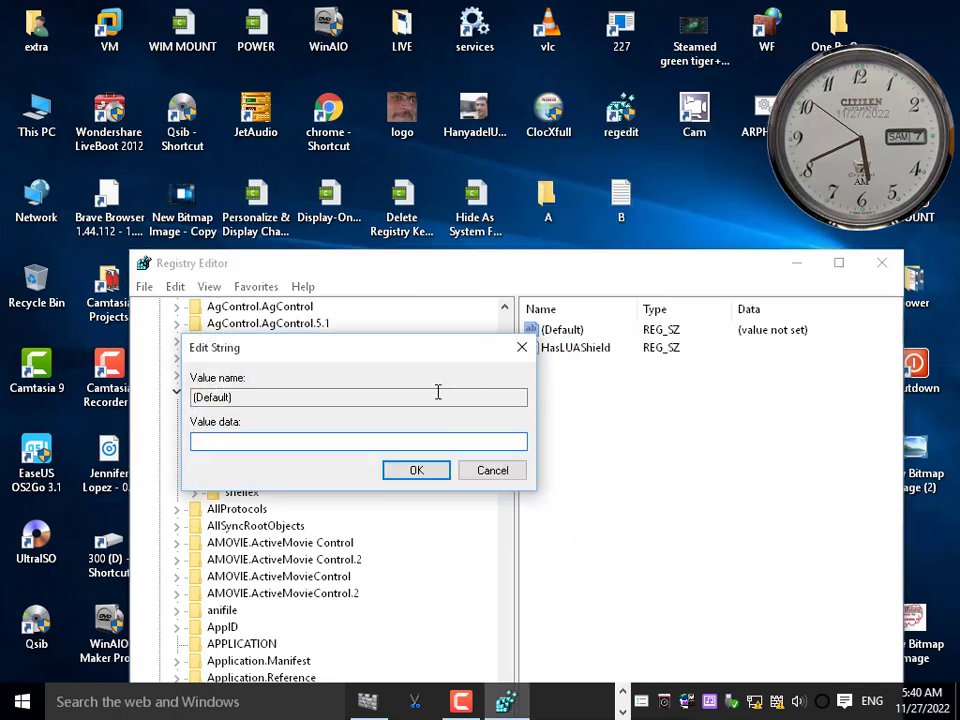
text(Hide)
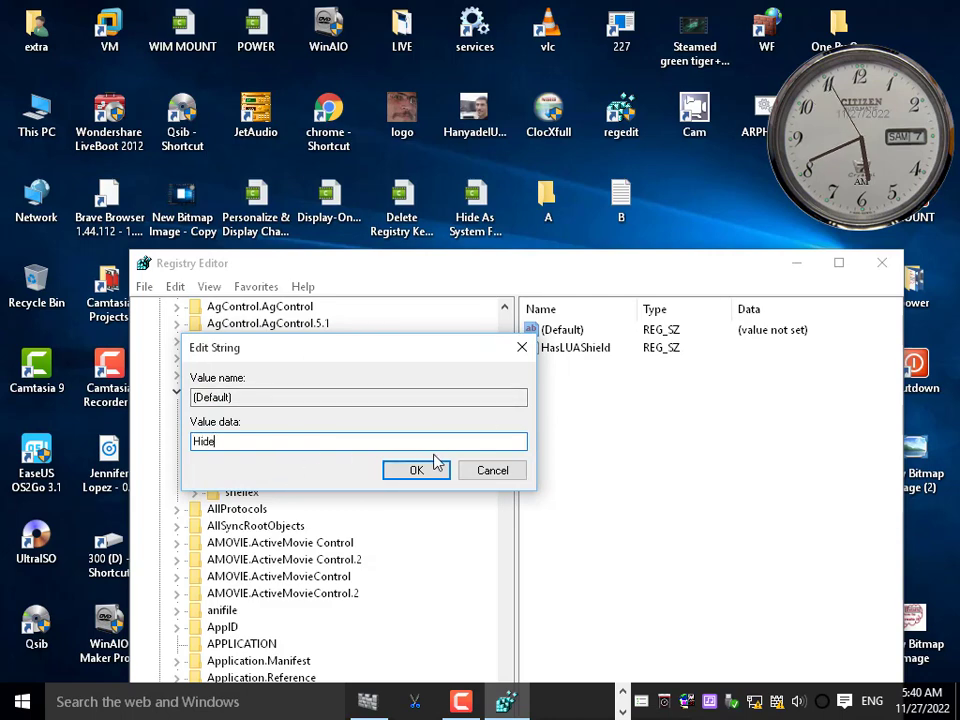
click(416, 470)
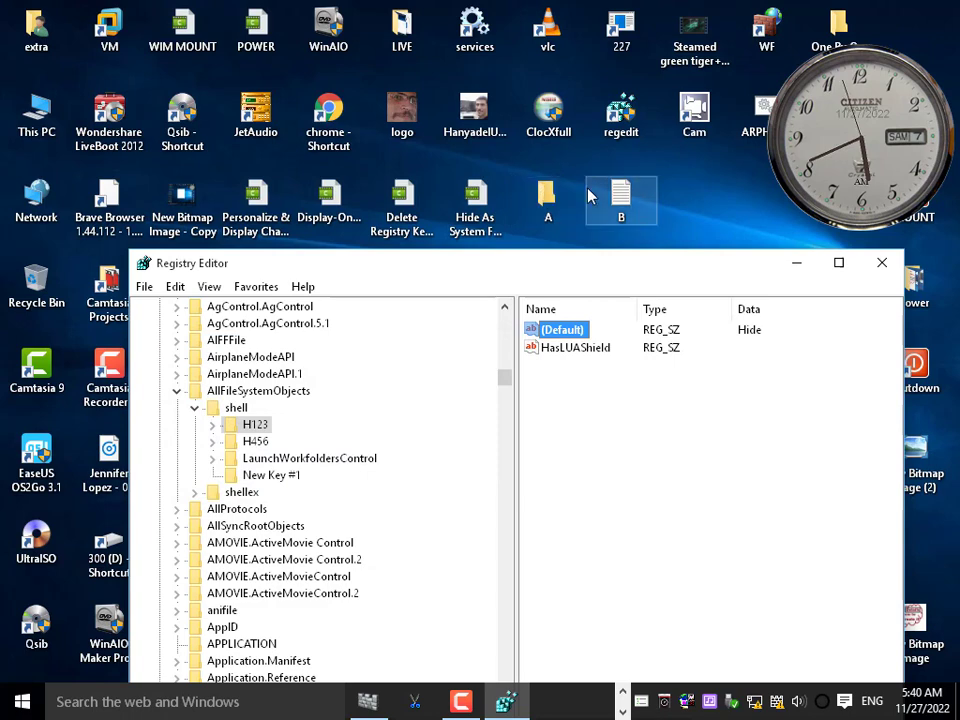
right_click(621, 197)
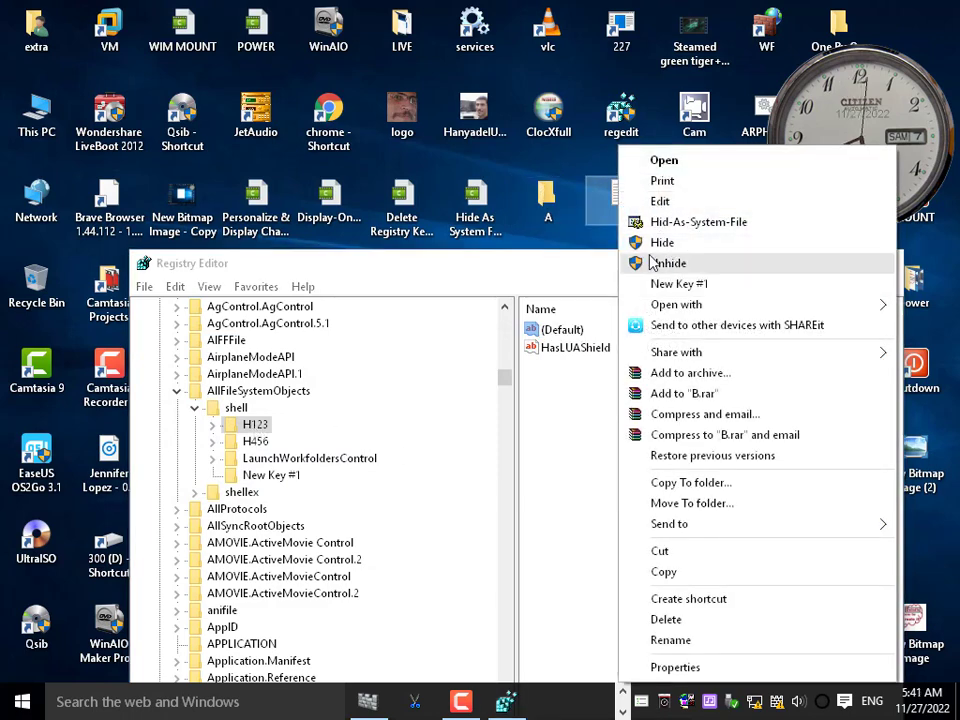
click(662, 263)
double_click(561, 330)
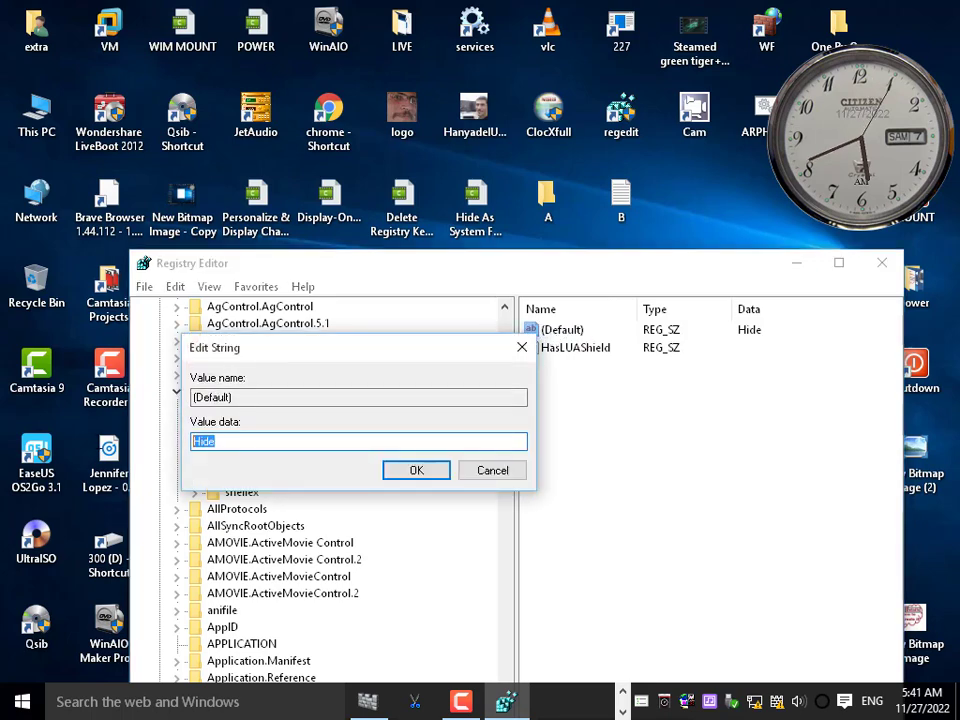
click(410, 470)
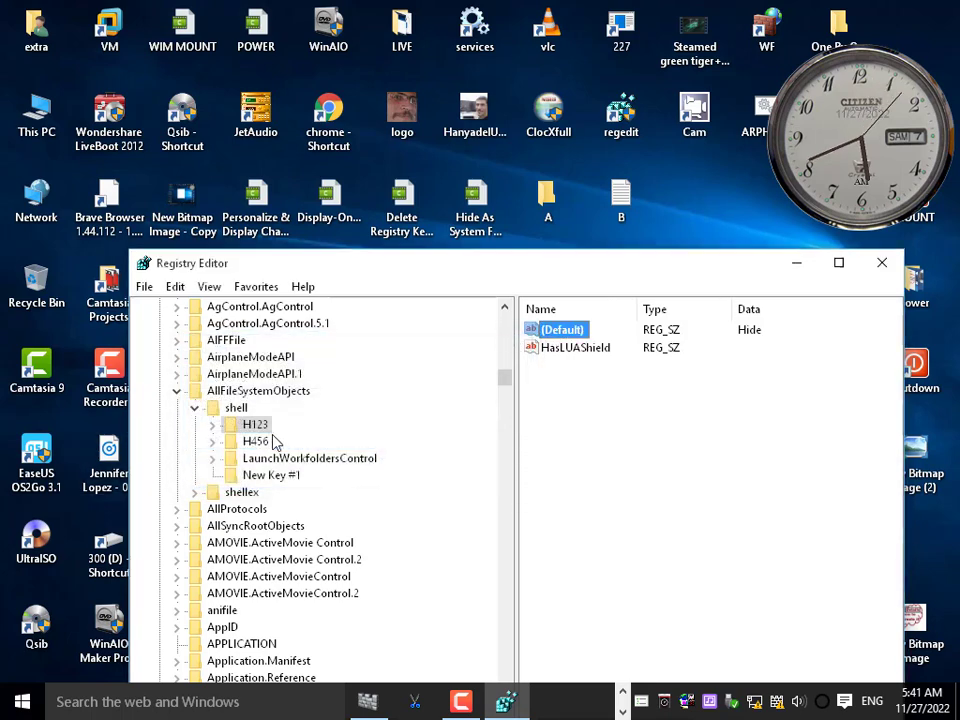
Empty H123's (Default) value data and check folder A's context menu
right_click(257, 428)
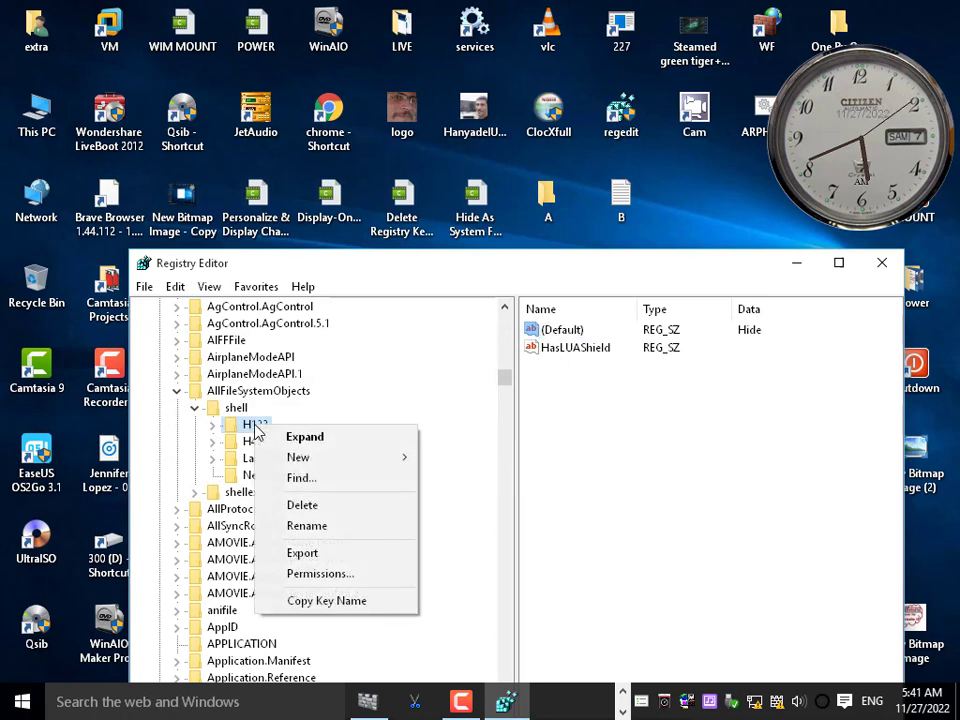
click(560, 330)
double_click(560, 330)
key(Delete)
click(416, 470)
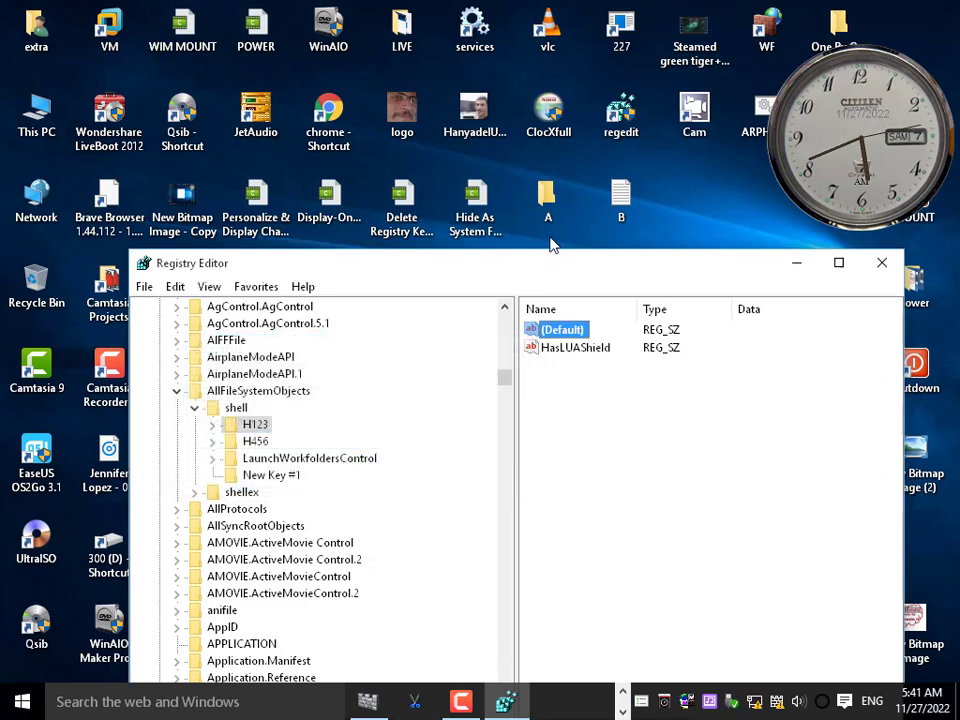
right_click(547, 207)
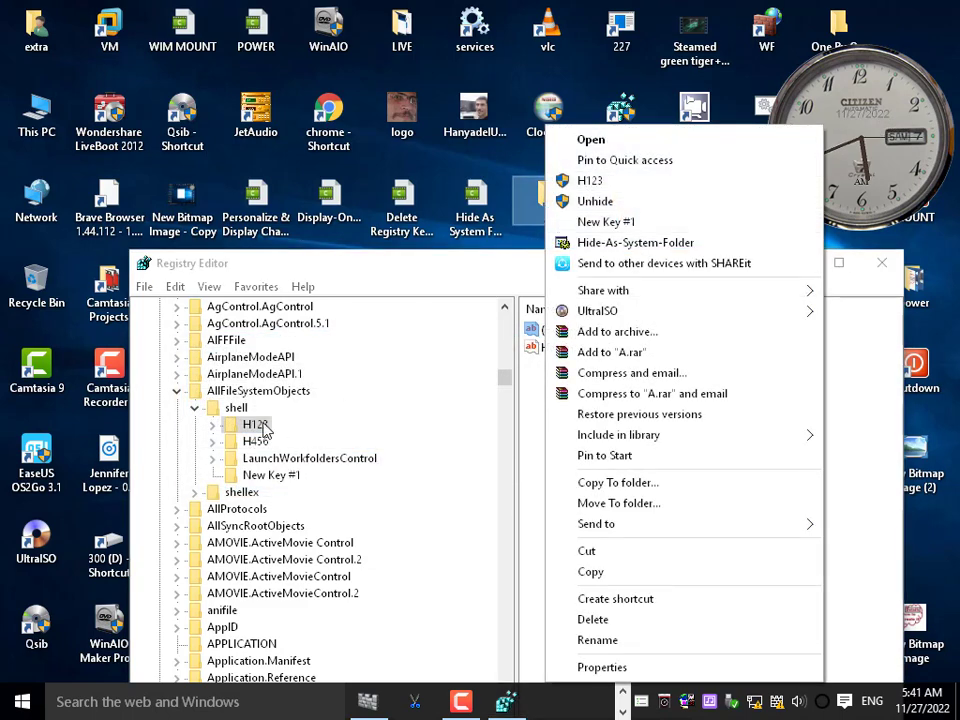
click(260, 426)
Rename the H123 key to Hide and try the Hide entry on folder A
right_click(262, 428)
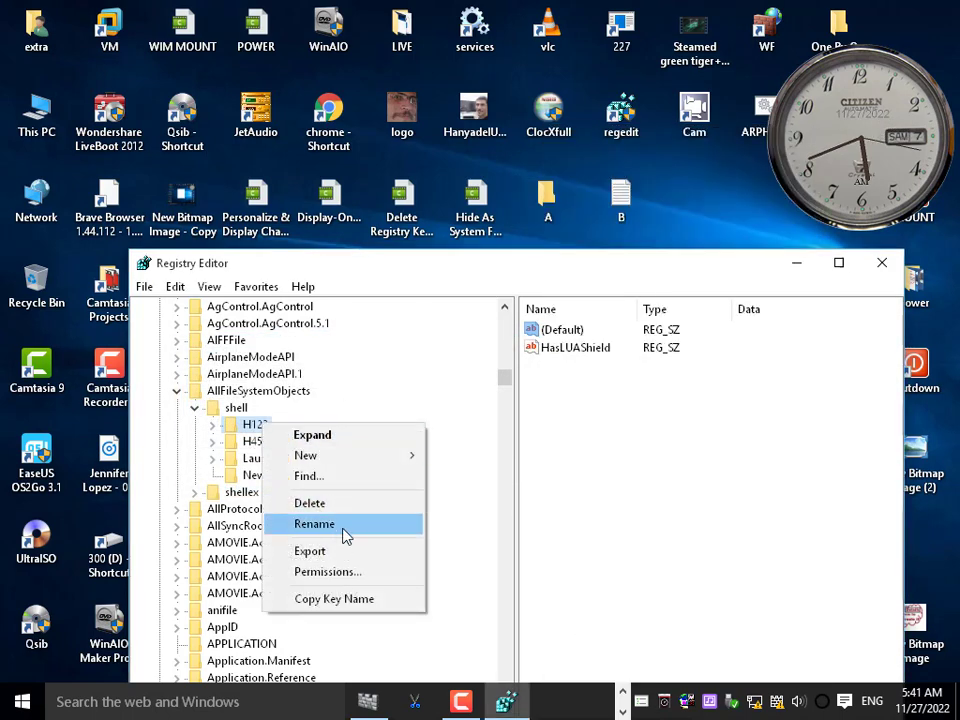
click(345, 527)
text(Hi)
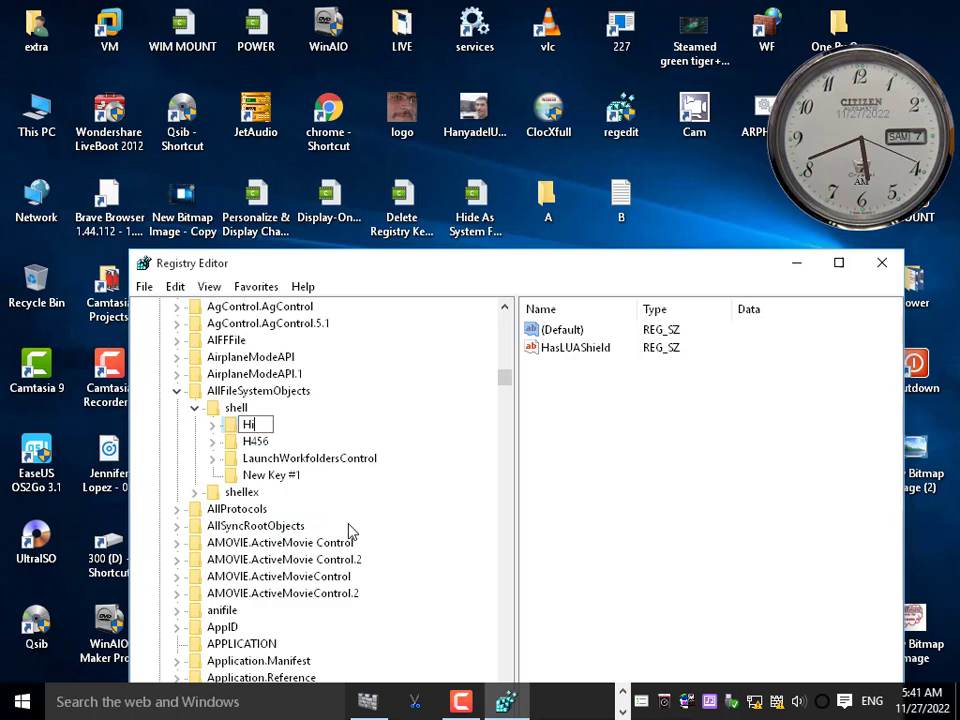
key(Return)
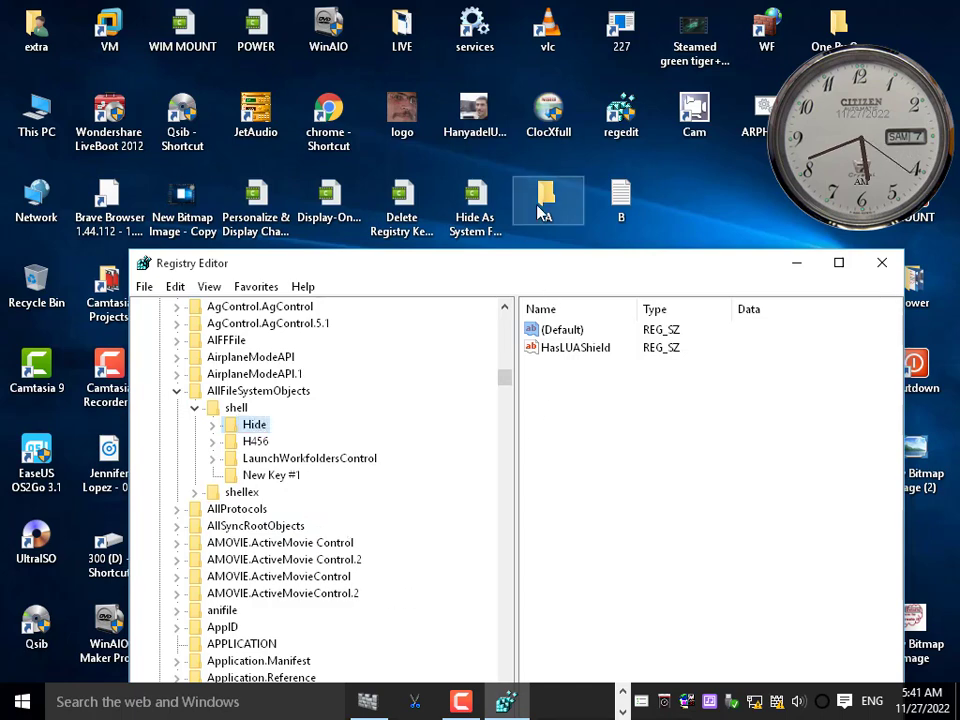
right_click(548, 205)
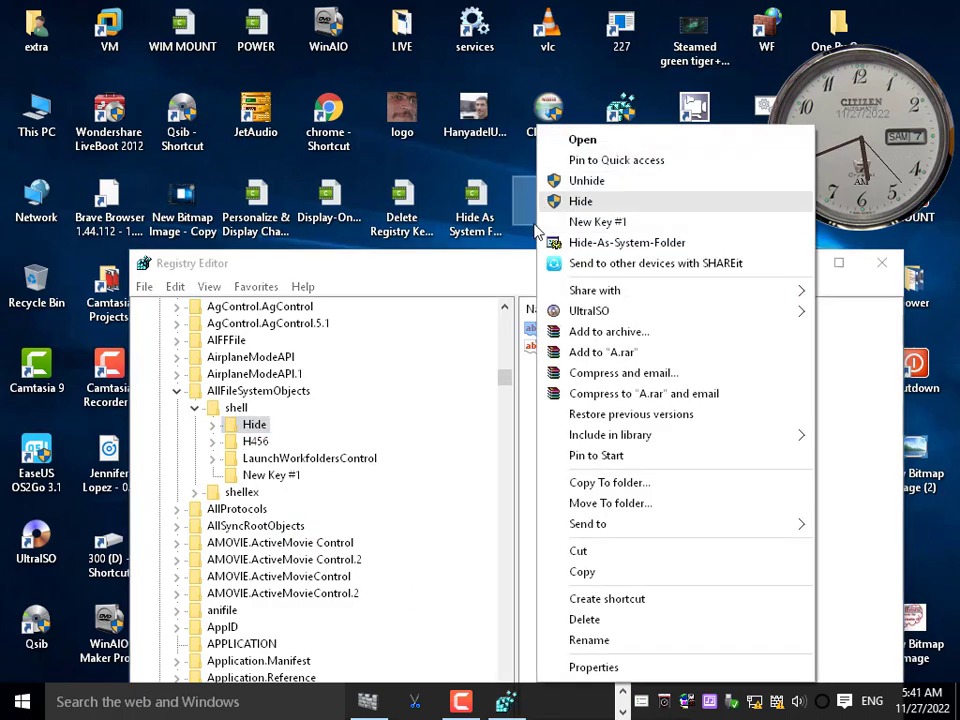
click(566, 204)
Check file B's menu and use Hide on the Hide As System File-Folder icon
right_click(243, 428)
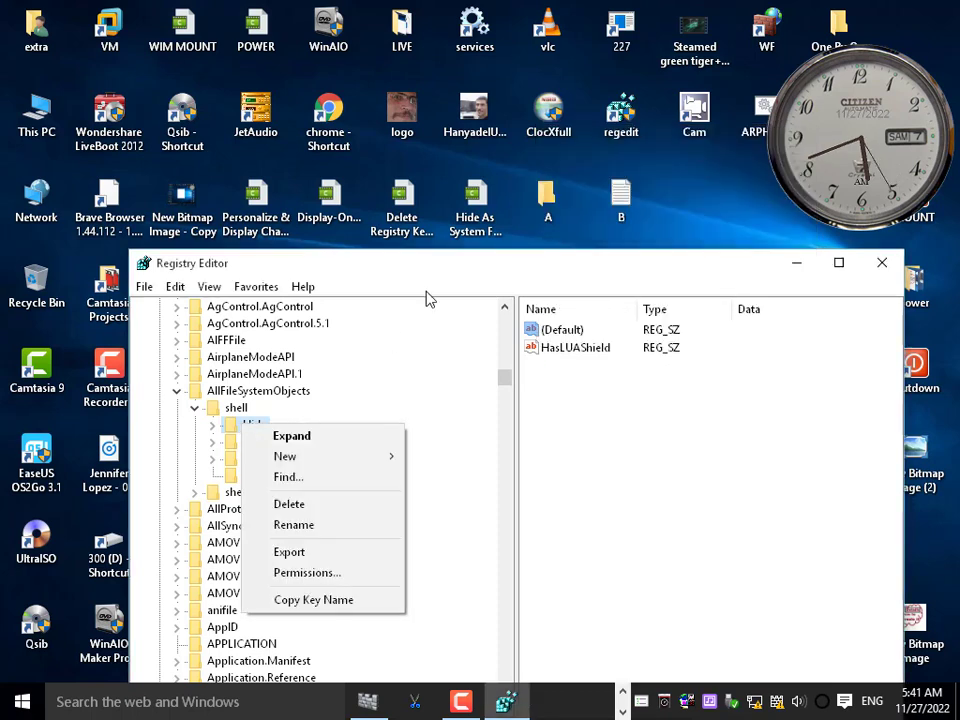
right_click(635, 203)
right_click(621, 205)
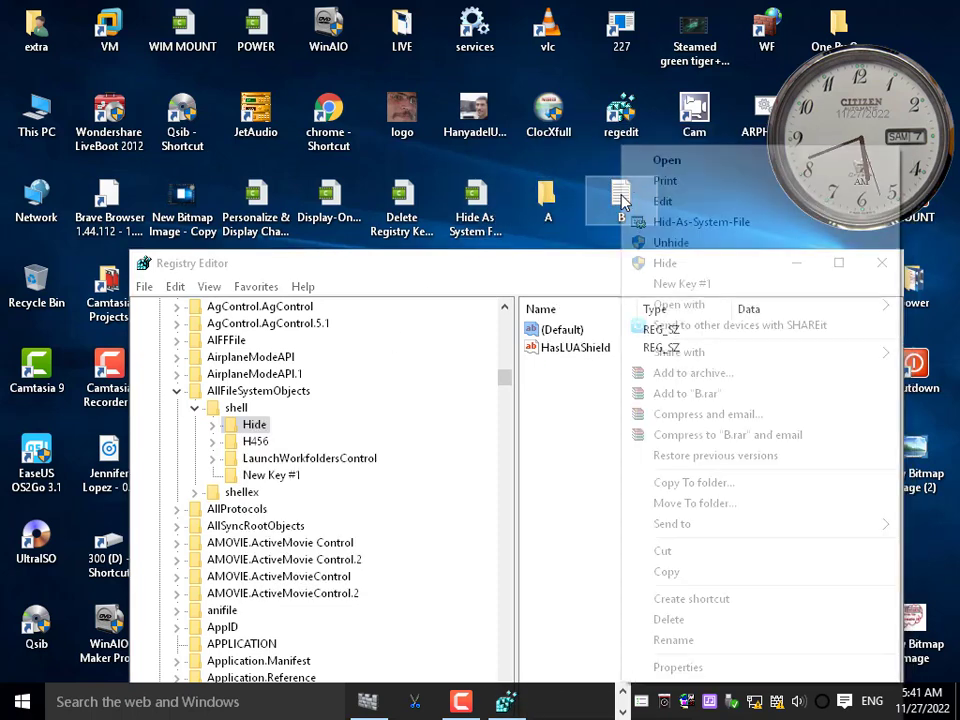
click(552, 205)
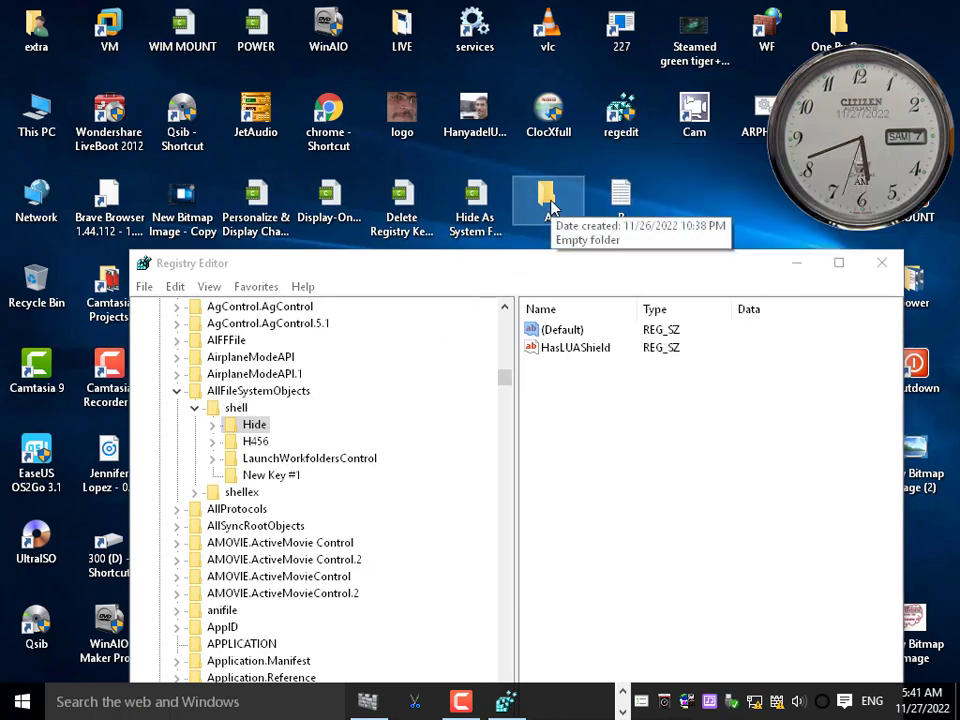
click(476, 205)
right_click(479, 191)
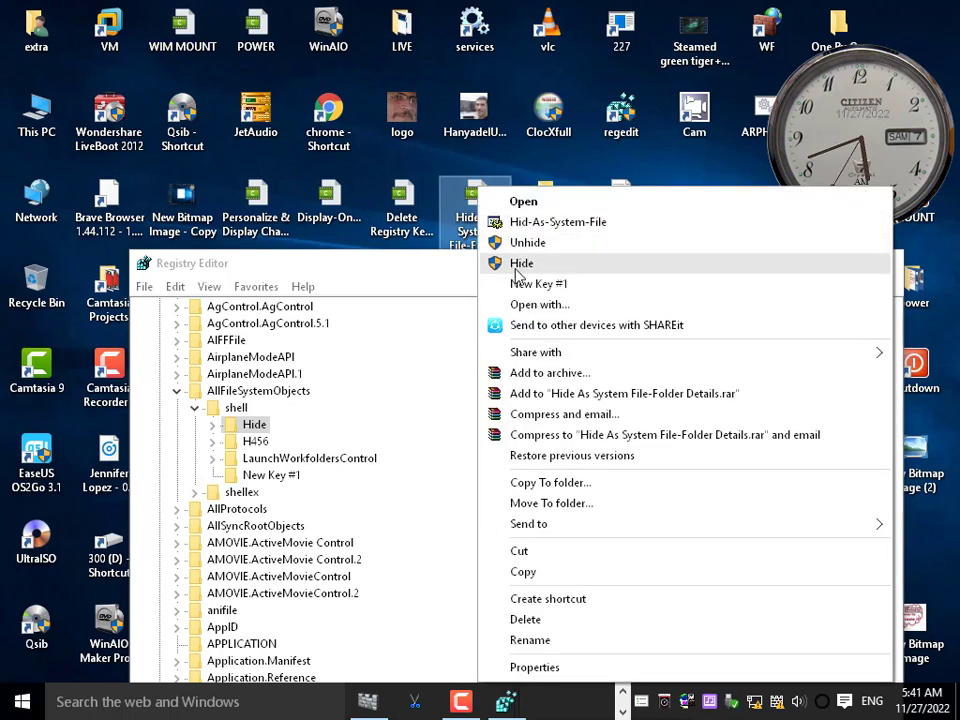
click(521, 263)
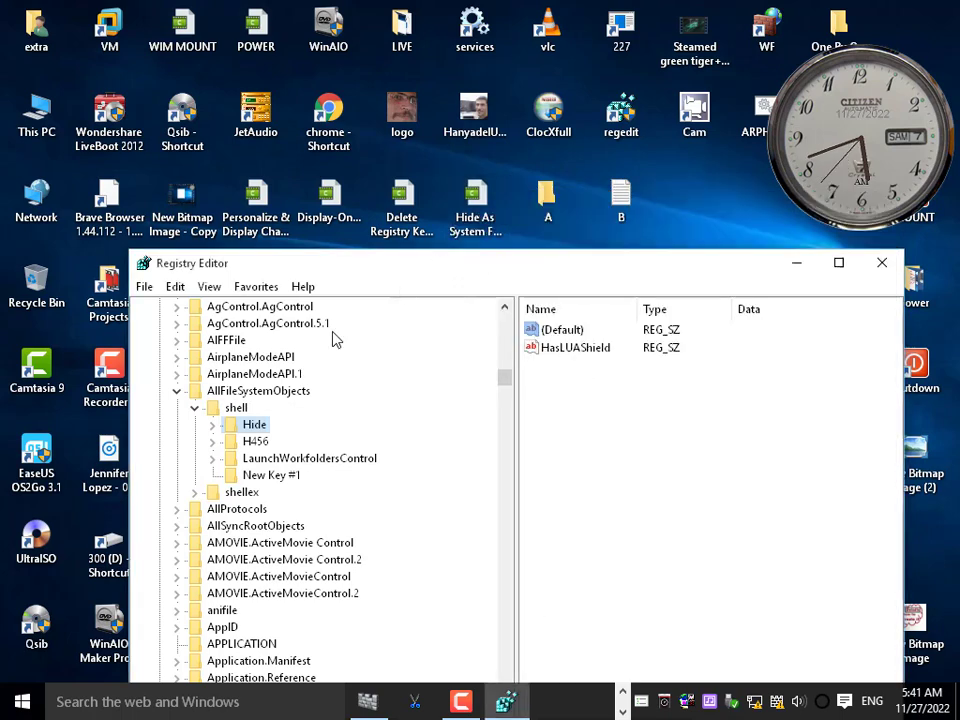
Rename the Hide key to 0 and check folder A's context menu
right_click(255, 427)
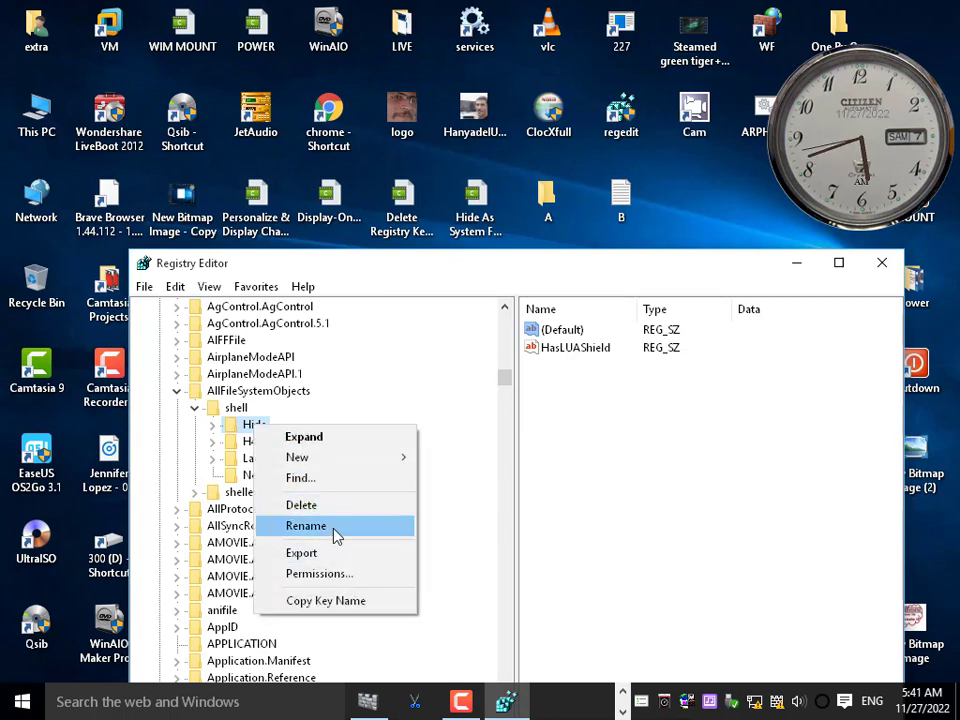
click(335, 532)
text(0)
key(Return)
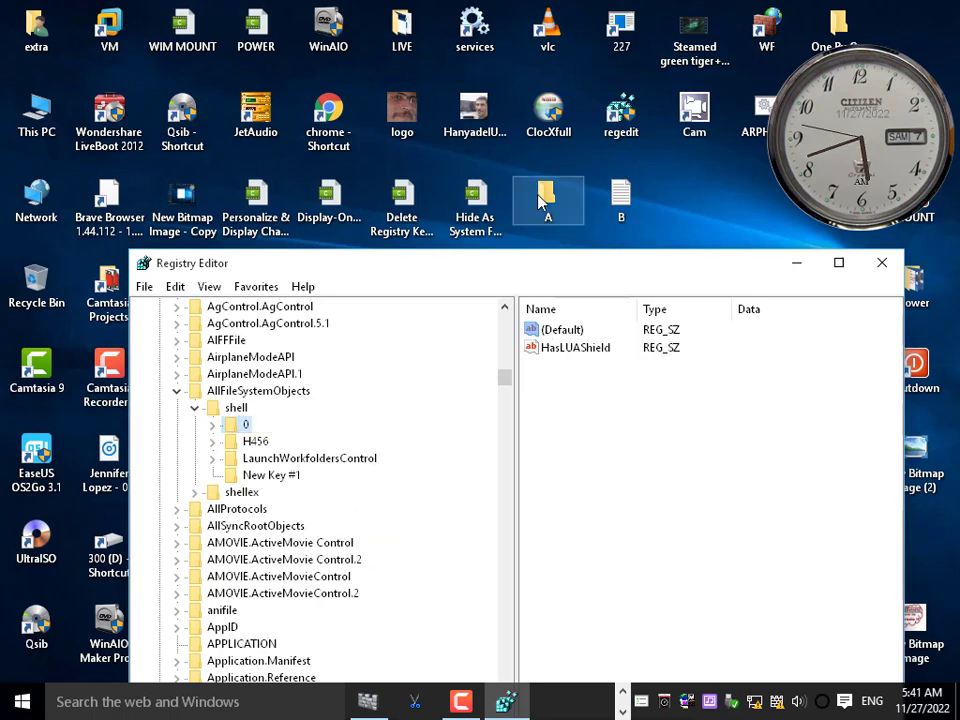
right_click(545, 200)
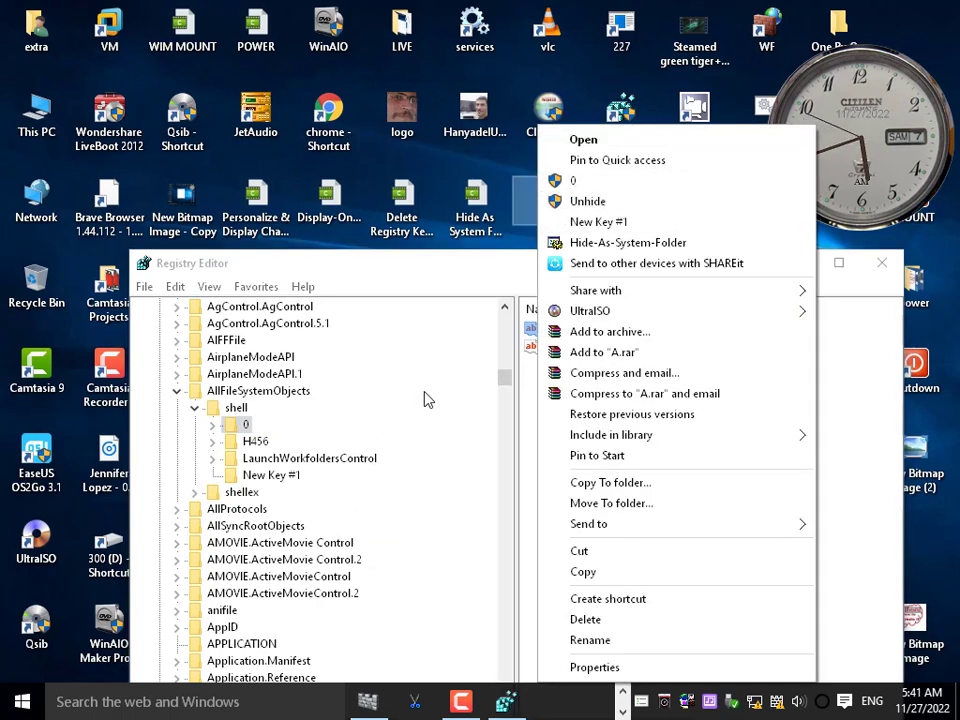
click(424, 399)
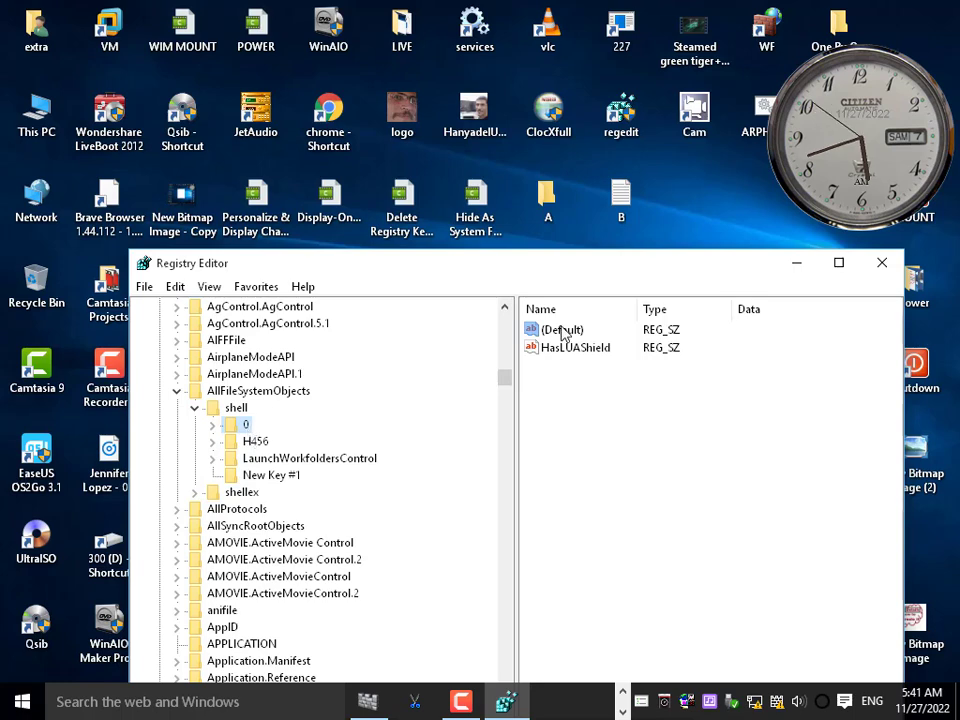
Set the 0 key's (Default) value to Hide and confirm folder A's menu reads Hide
double_click(556, 330)
text(Hide)
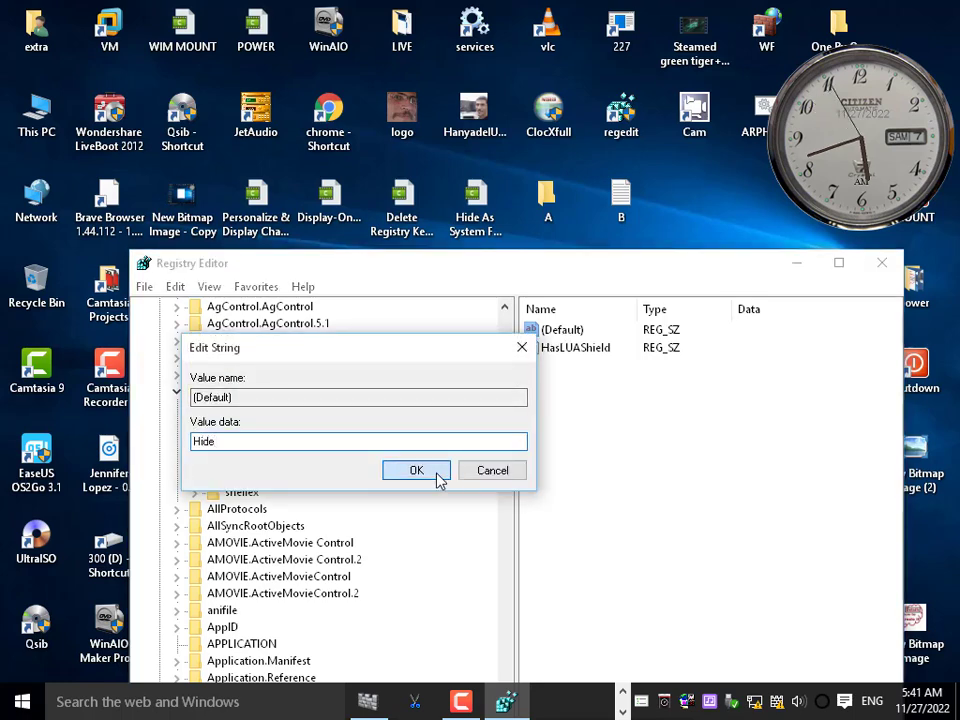
click(439, 474)
right_click(549, 210)
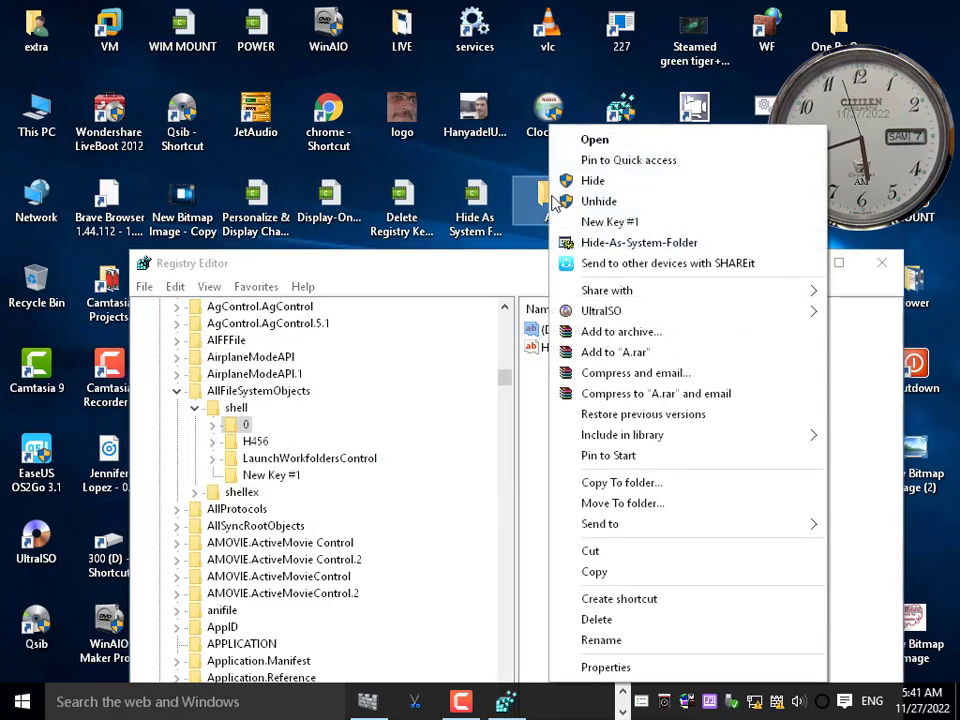
click(547, 345)
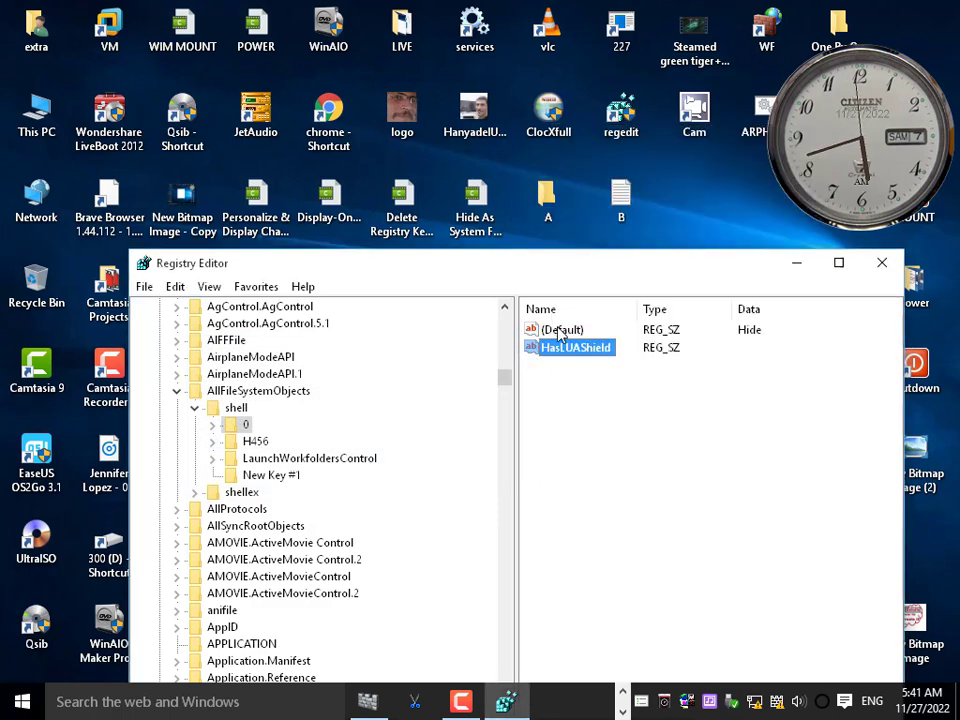
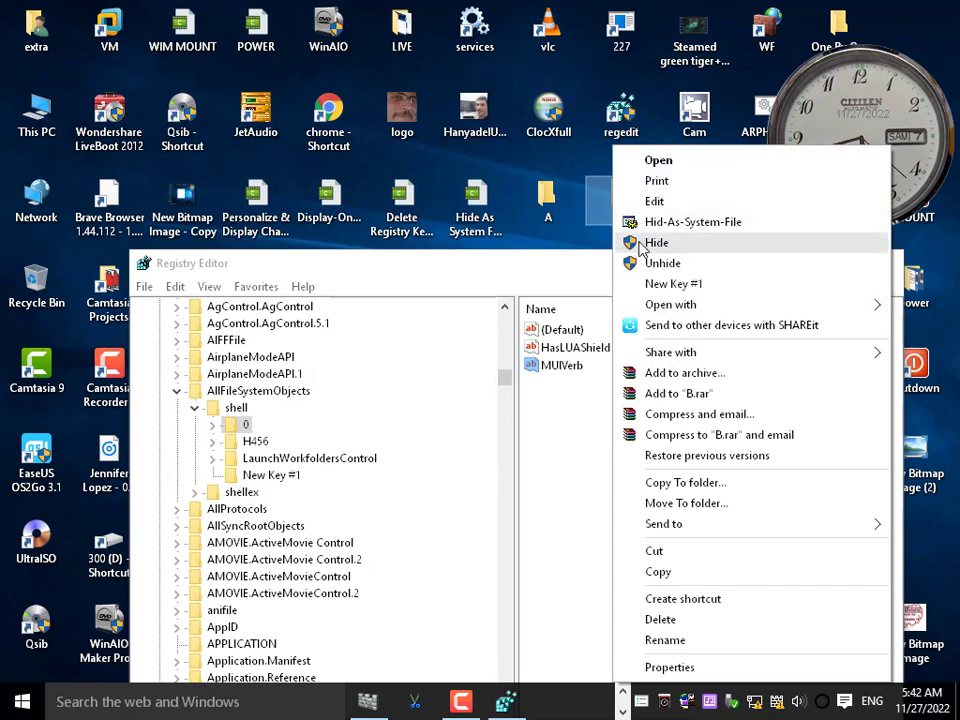
Look over the shell key's new-value options without adding one, then select MUIVerb
click(555, 372)
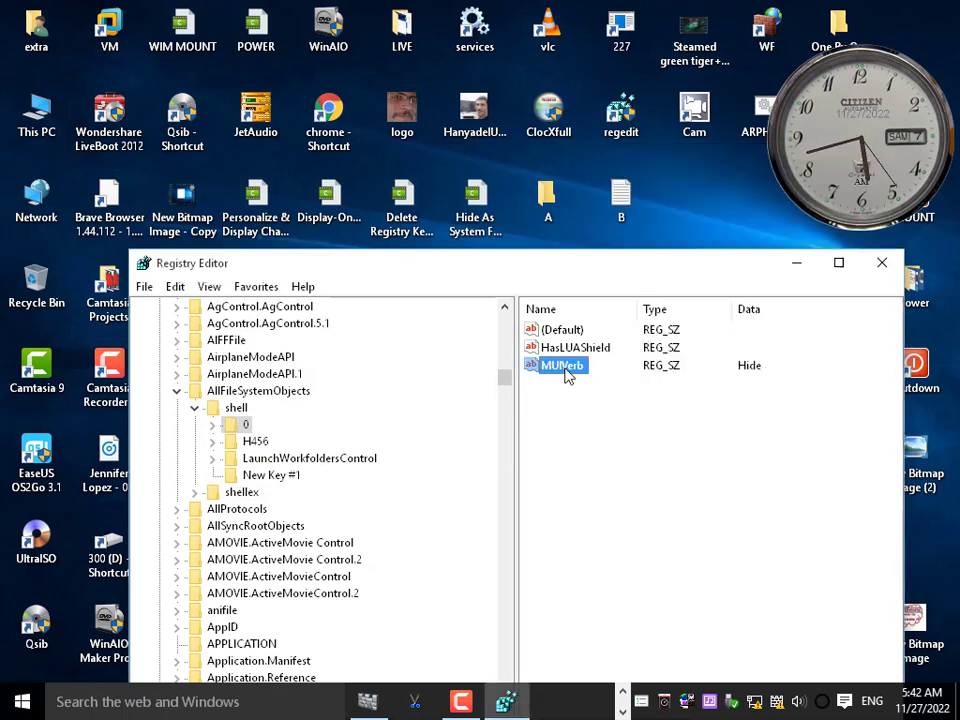
click(540, 381)
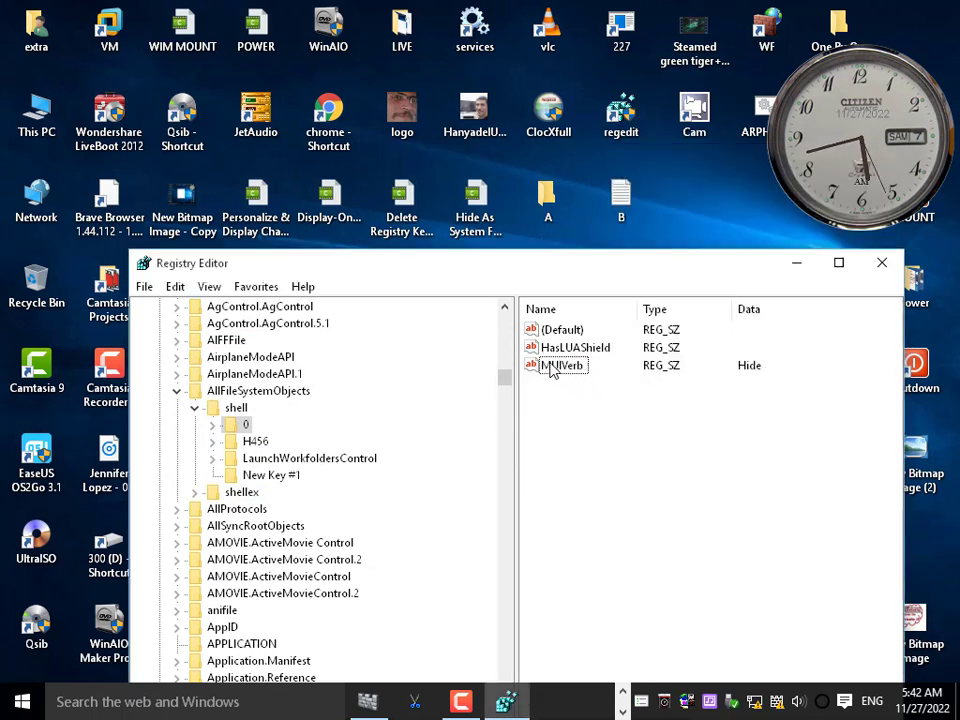
right_click(561, 418)
mouse_move(647, 431)
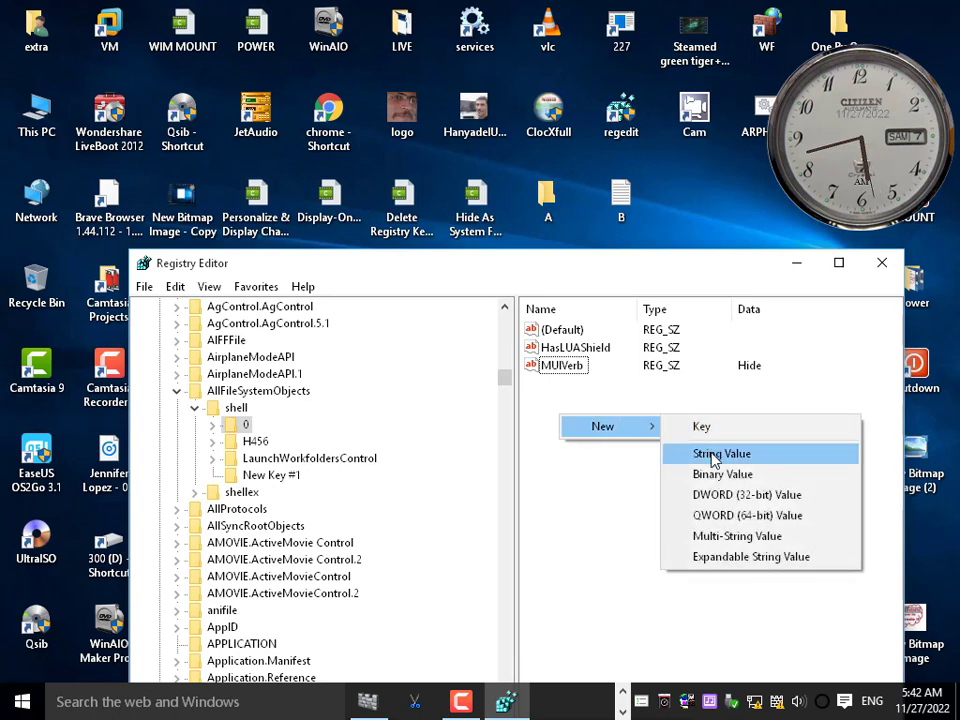
click(575, 384)
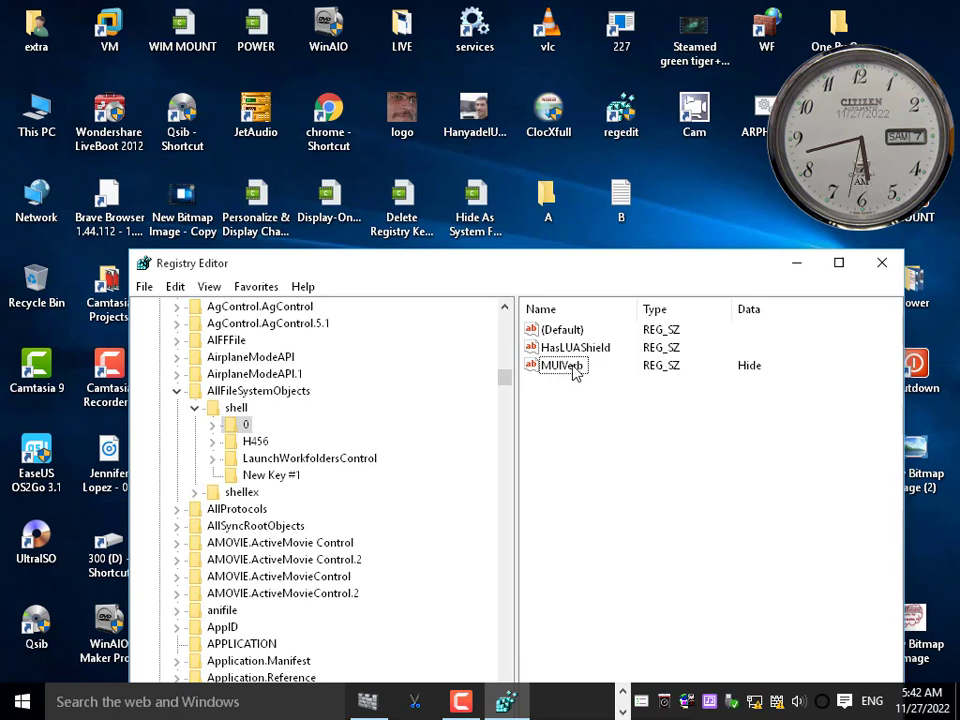
click(575, 373)
Check file B's desktop right-click menu, closing it without choosing anything
click(601, 218)
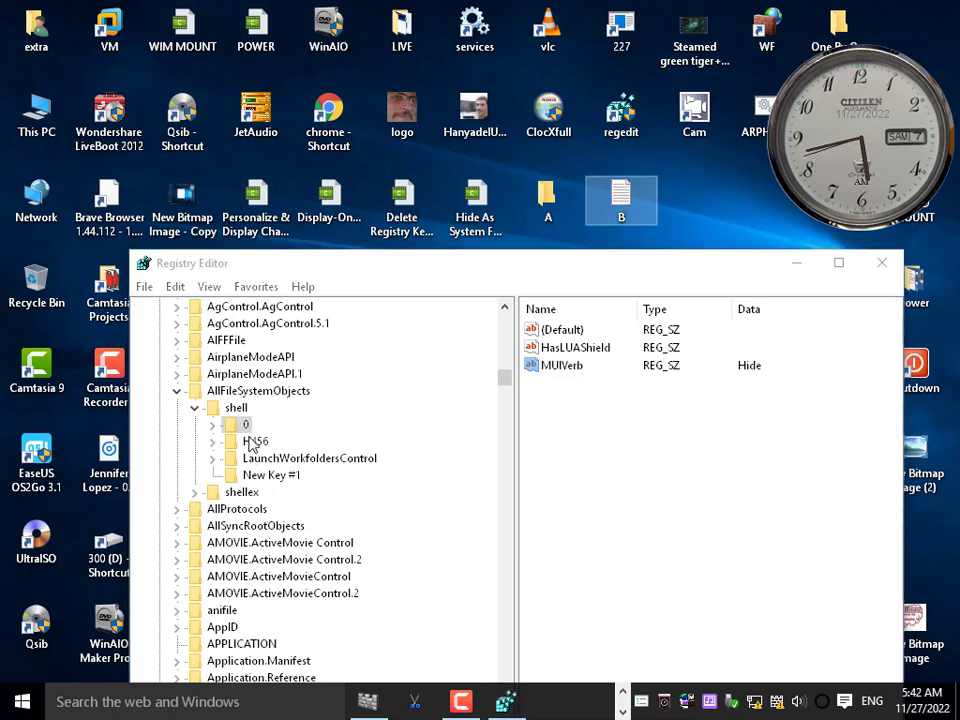
click(548, 367)
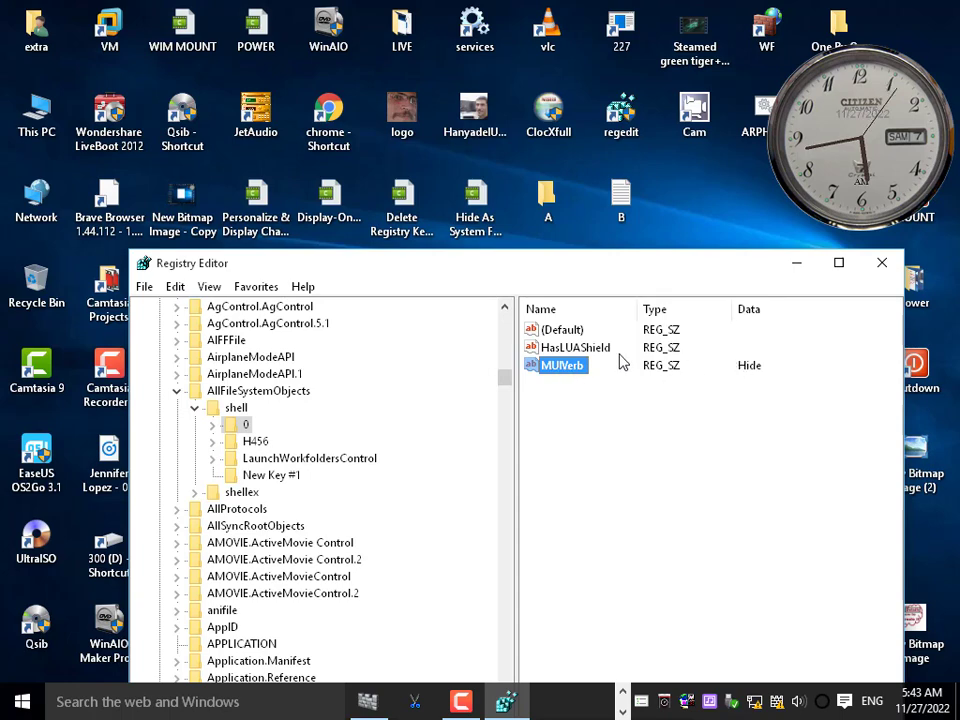
right_click(618, 198)
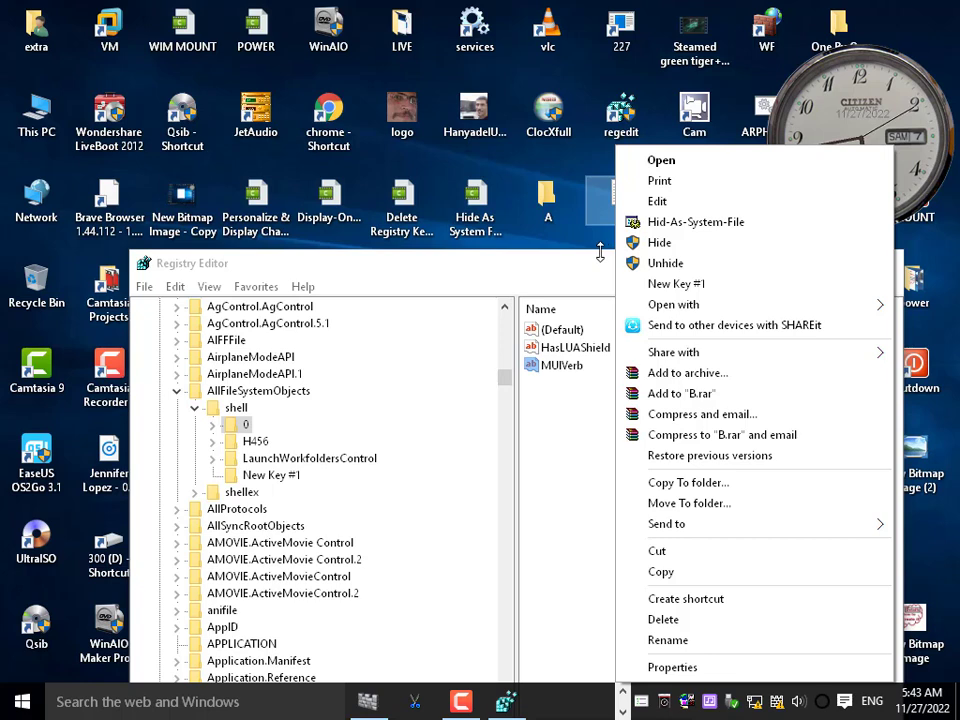
click(604, 268)
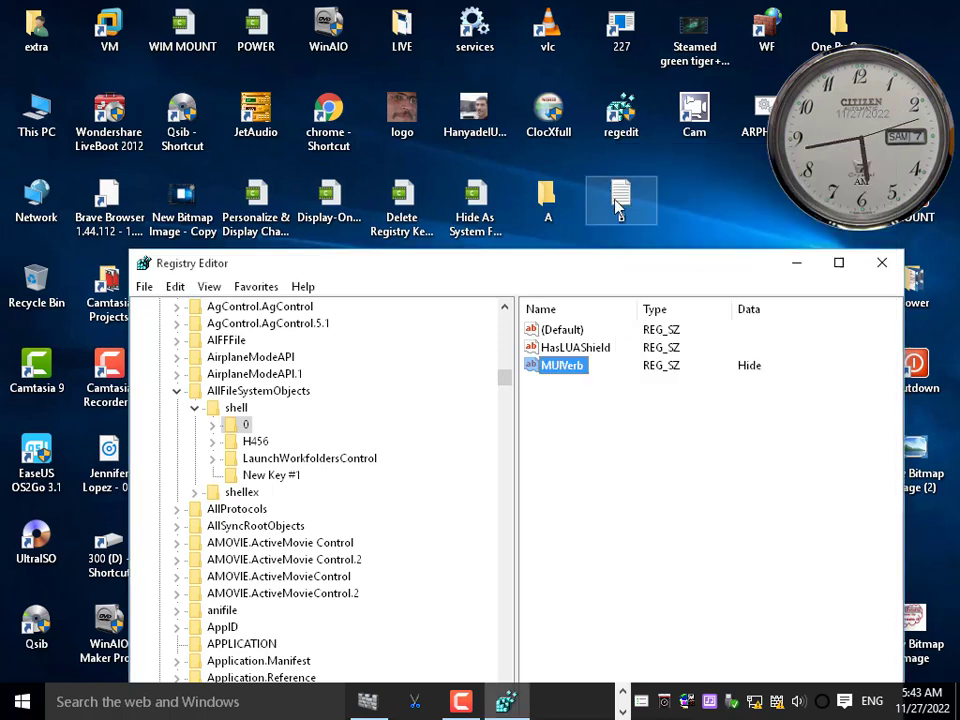
right_click(625, 200)
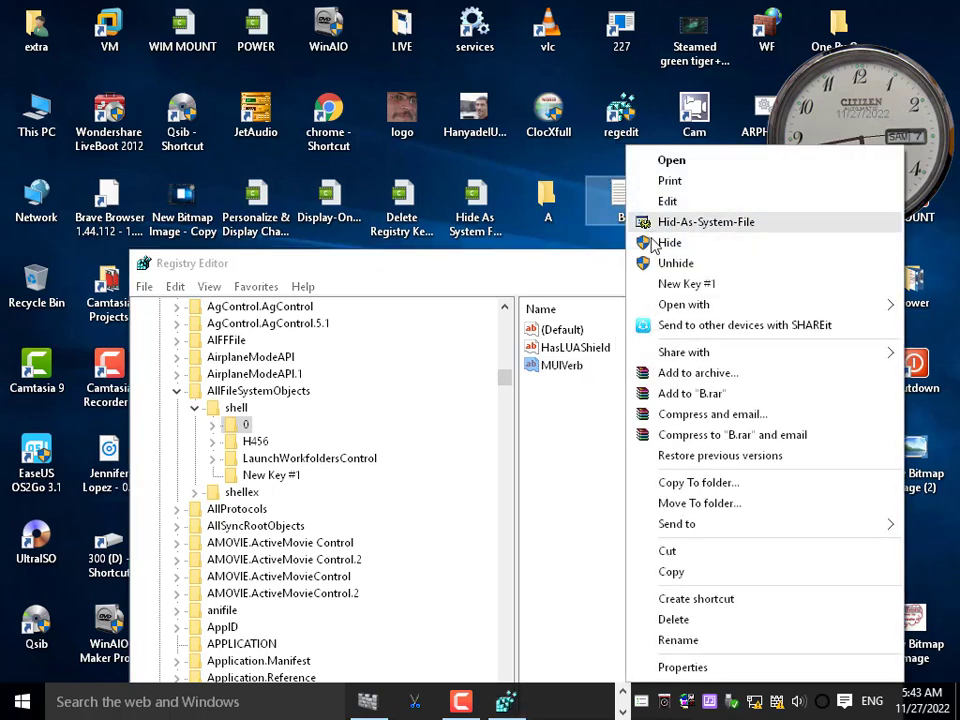
click(582, 372)
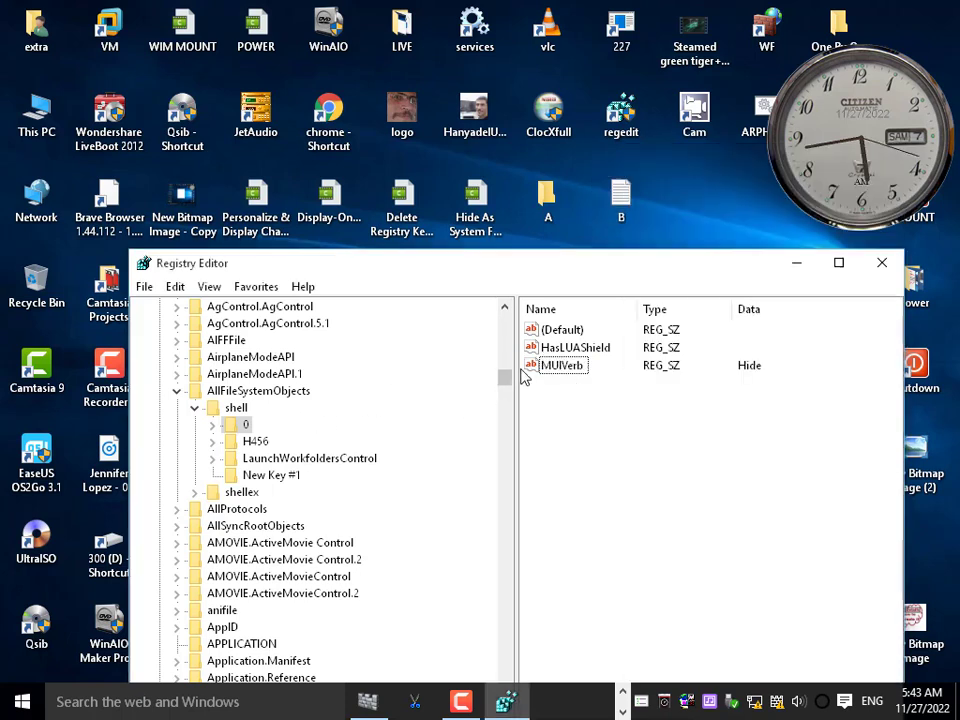
click(619, 199)
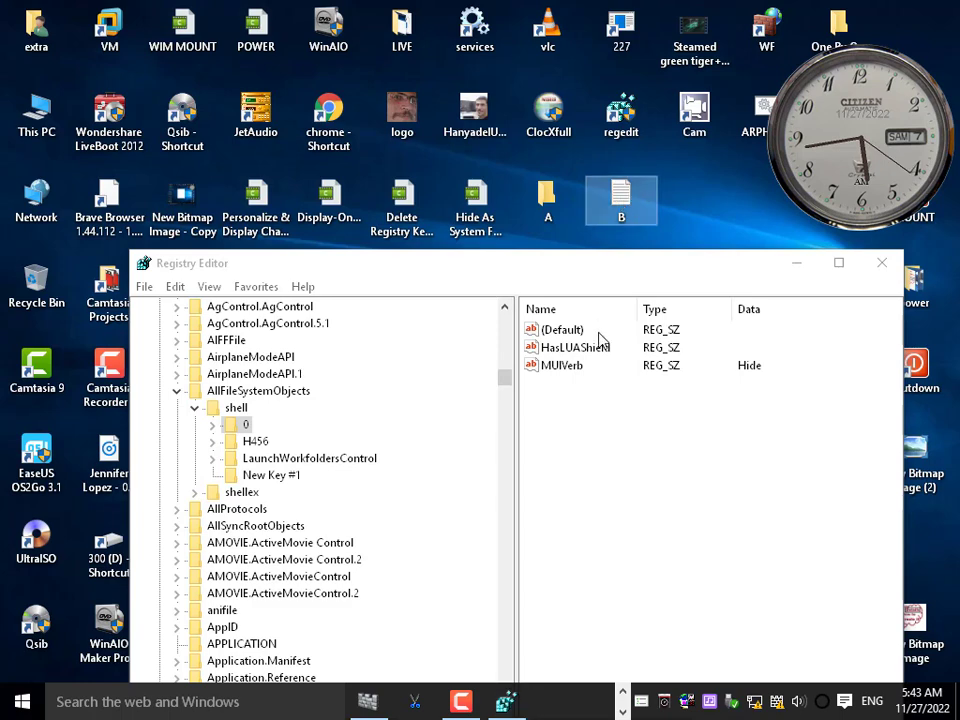
Rename the H456 key under shell to 1
click(252, 441)
right_click(262, 441)
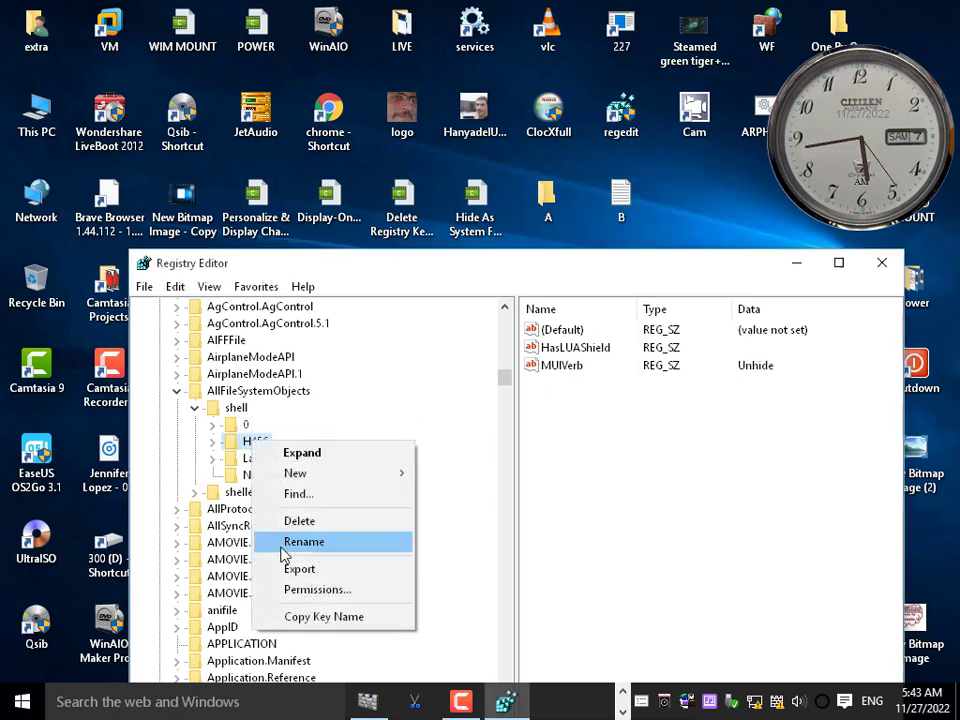
click(303, 541)
text(1)
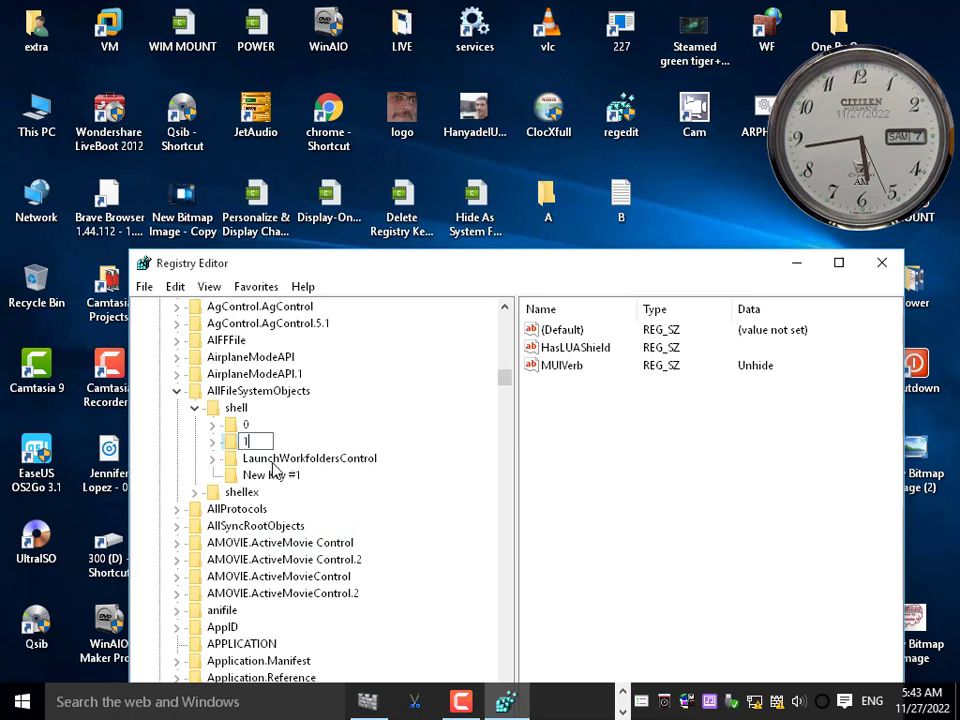
key(Return)
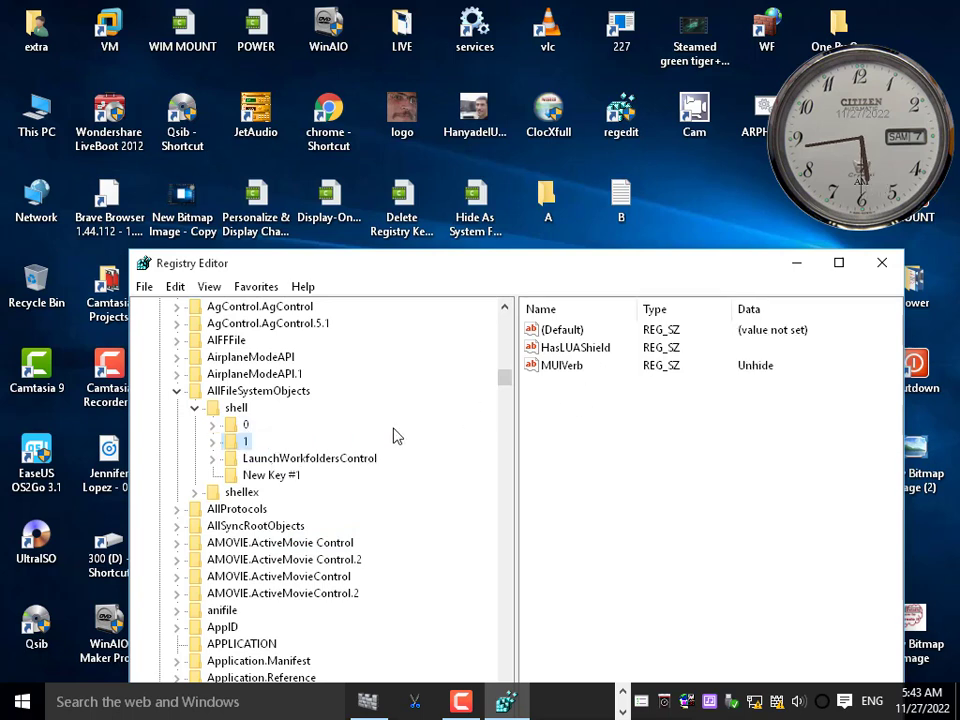
Compare keys 0 and 1 (MUIVerb Hide and Unhide) and confirm folder A's menu lists both
click(245, 426)
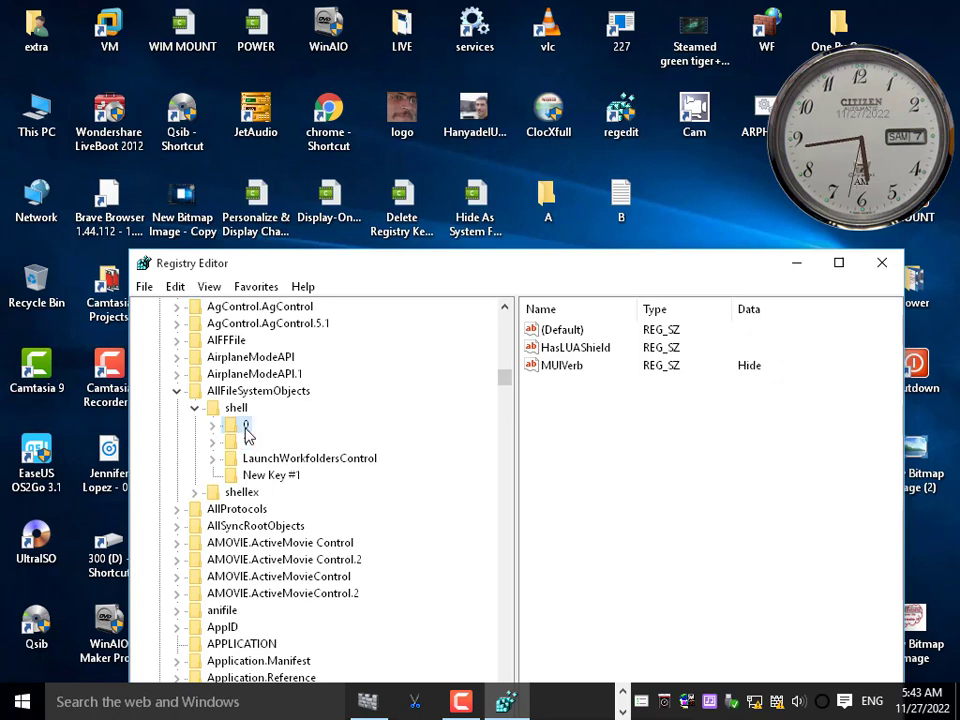
click(246, 442)
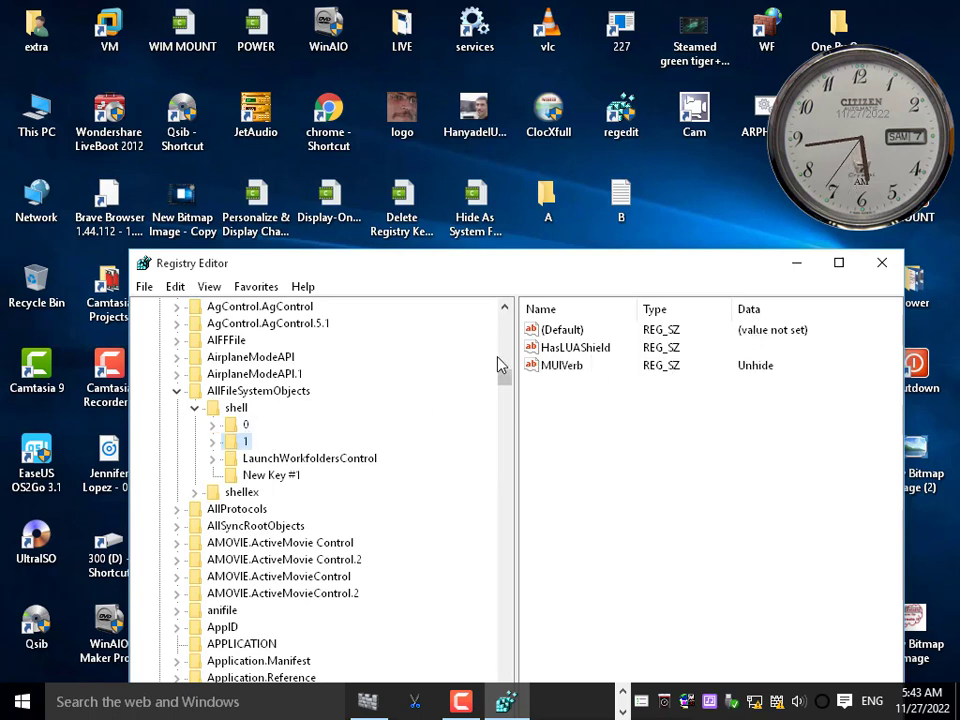
click(241, 425)
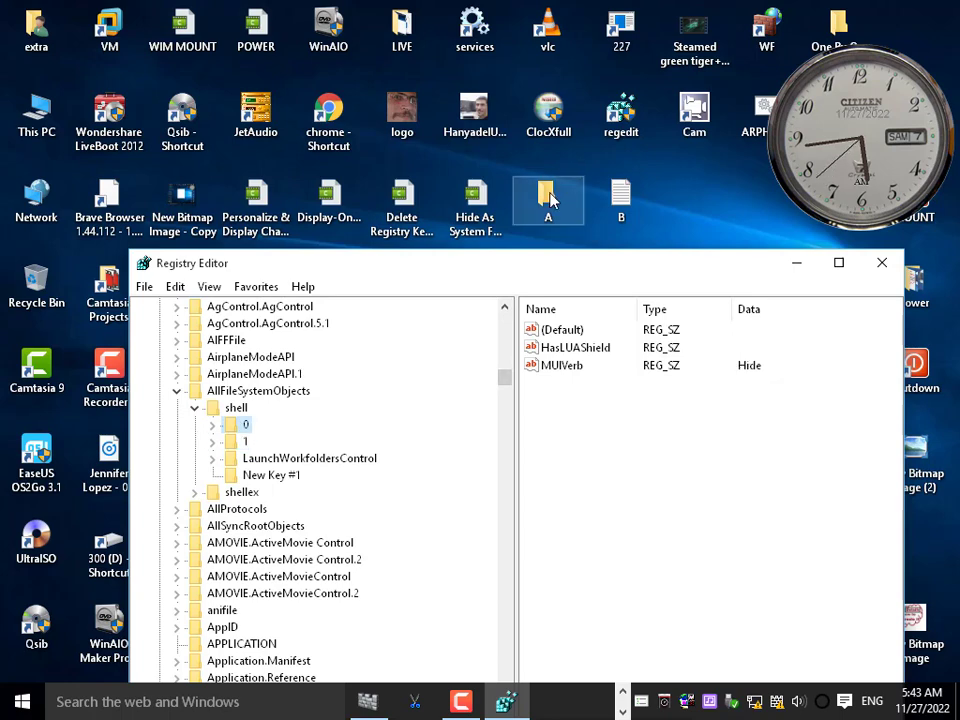
right_click(551, 200)
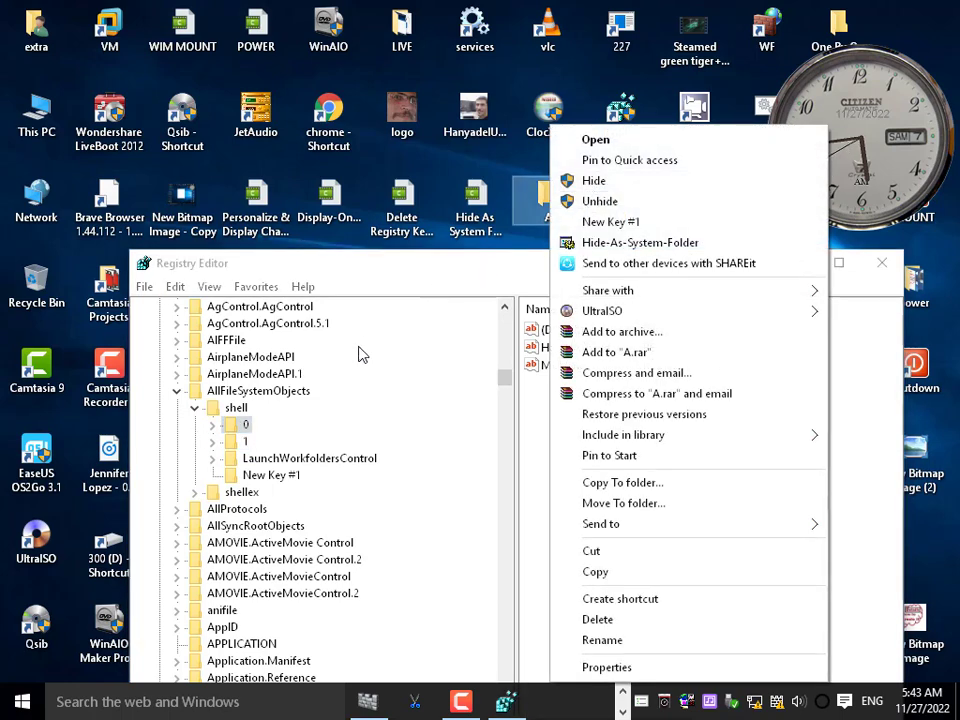
click(240, 441)
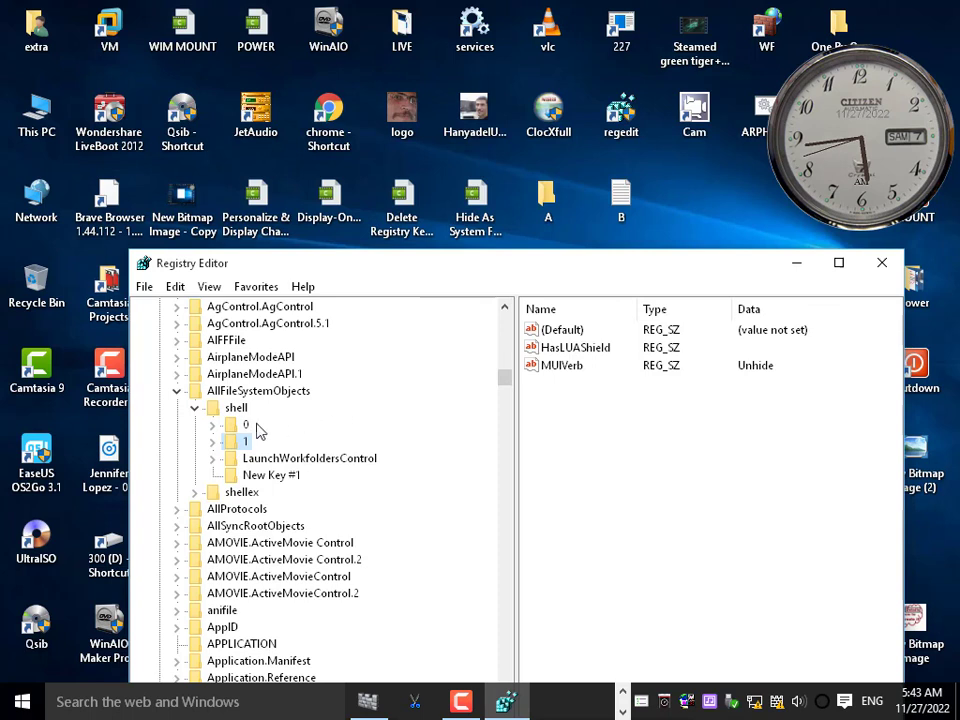
click(246, 426)
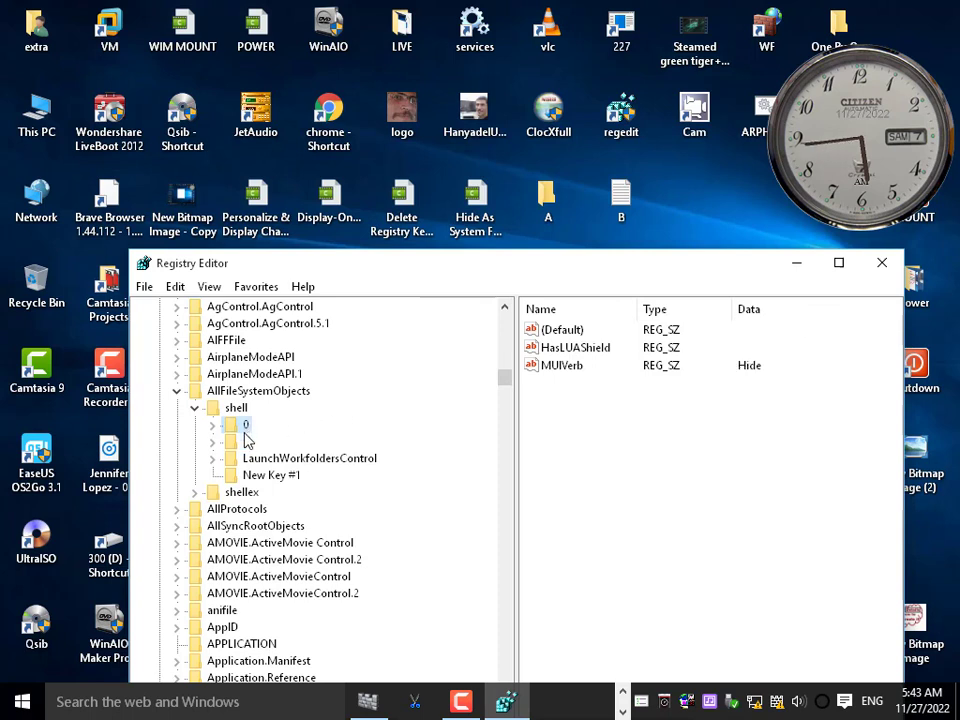
click(244, 441)
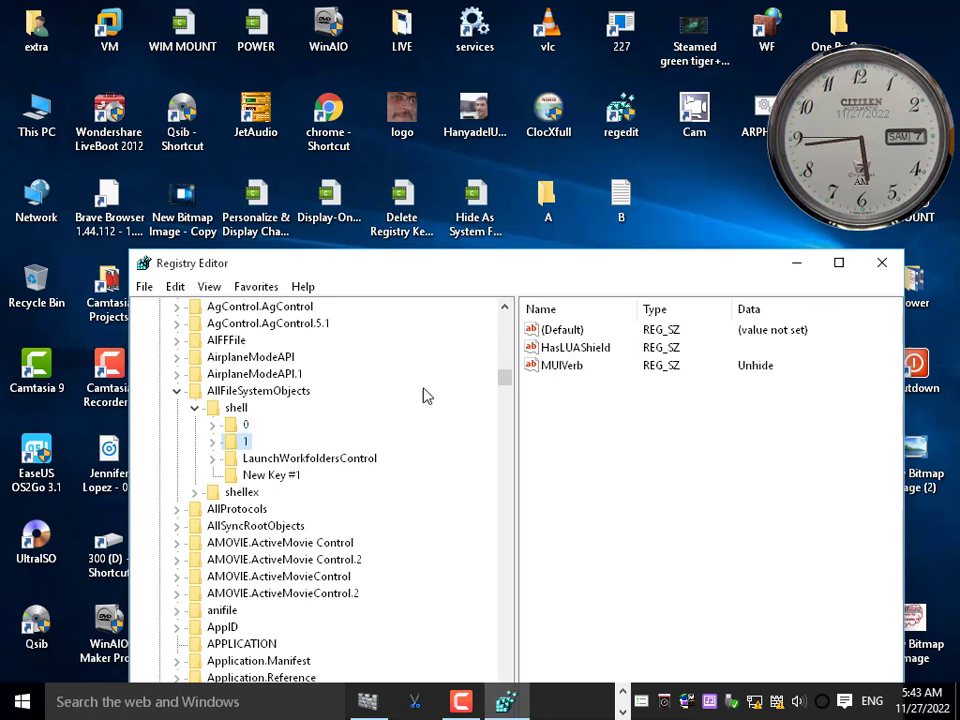
click(562, 367)
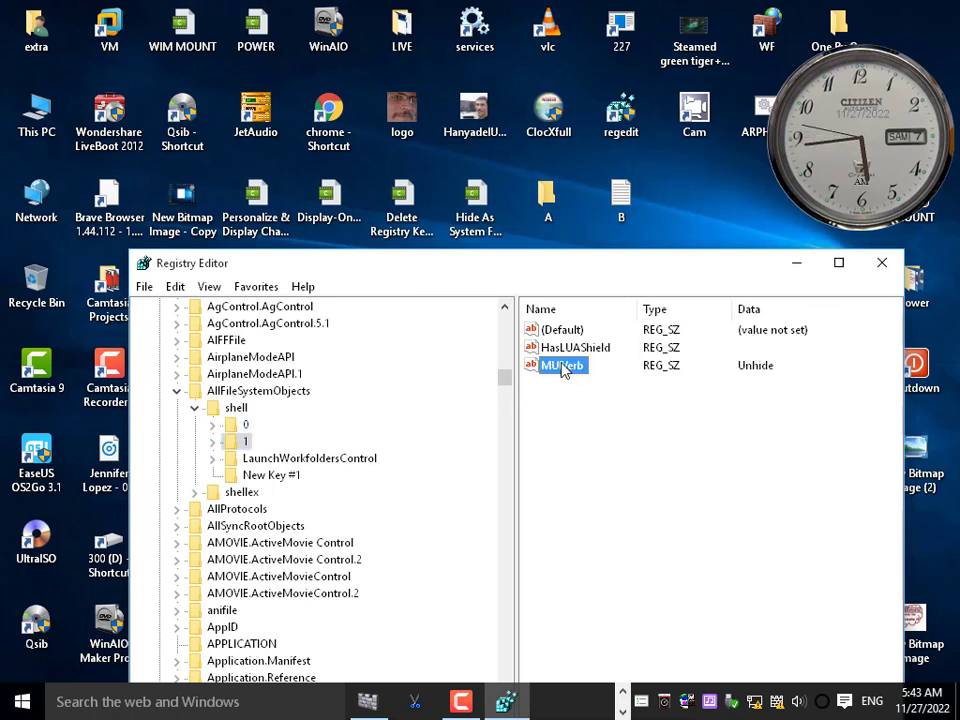
right_click(553, 197)
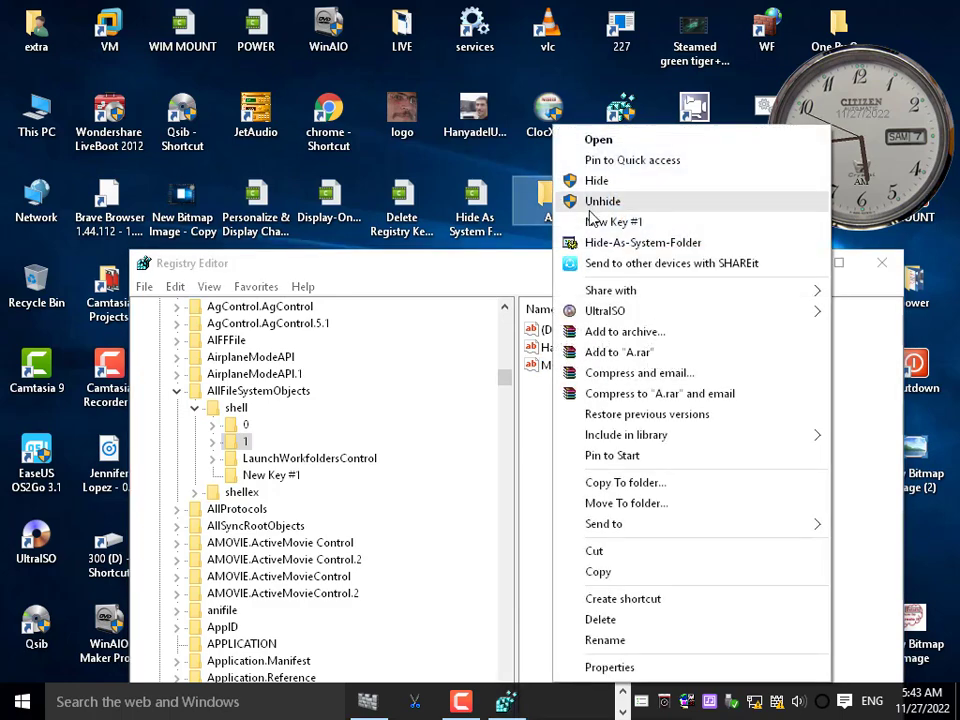
click(239, 436)
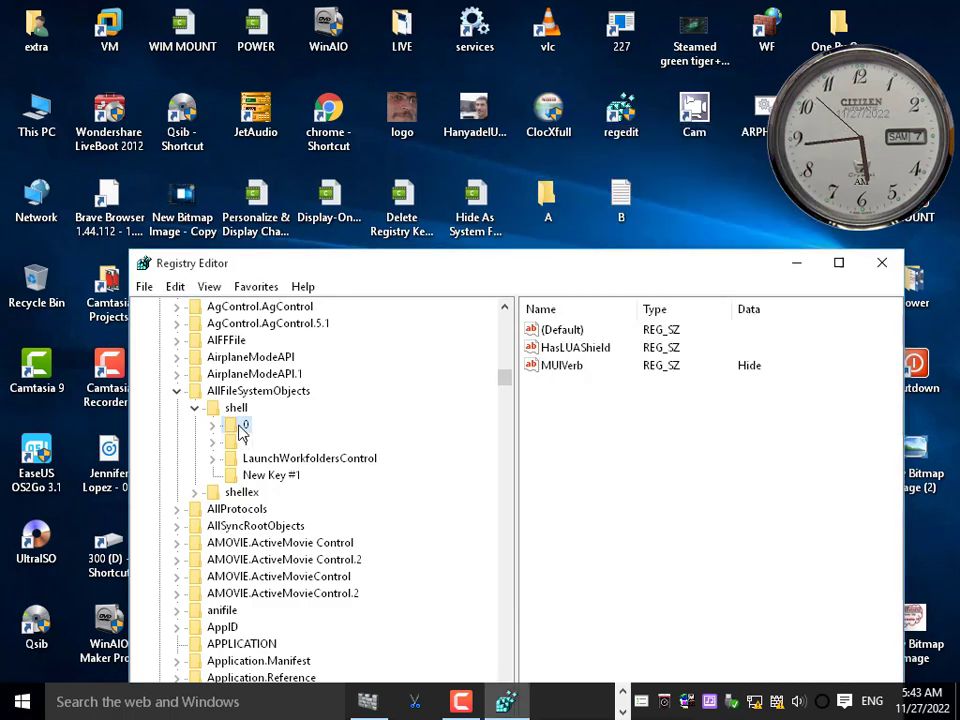
Rename shell key 0 to 8fijjjuhtgoihfdok
right_click(239, 430)
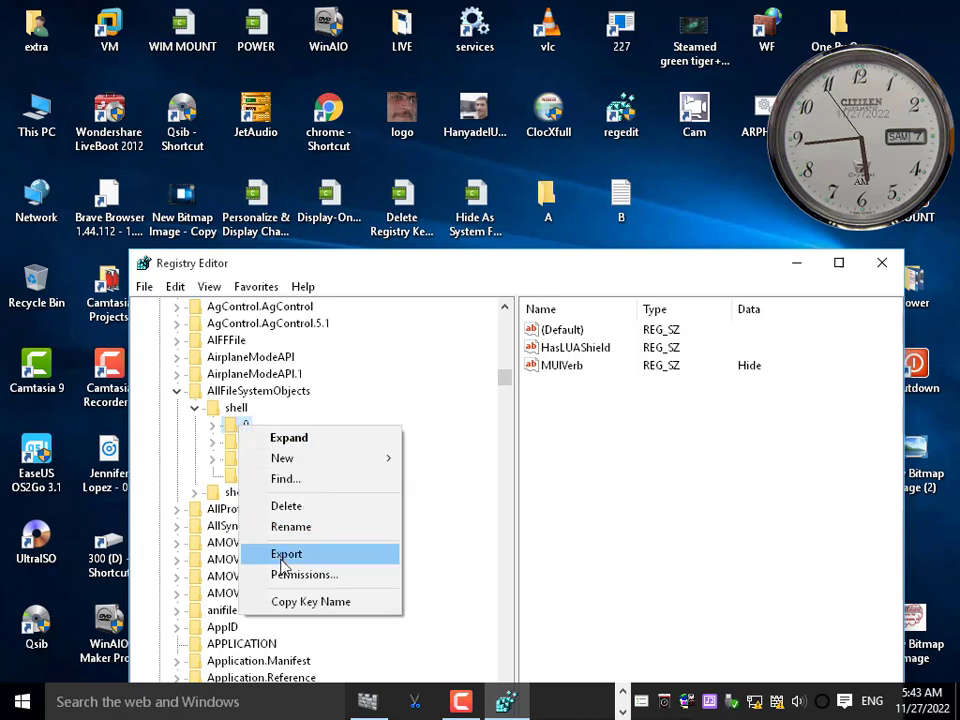
click(266, 526)
text(8fij)
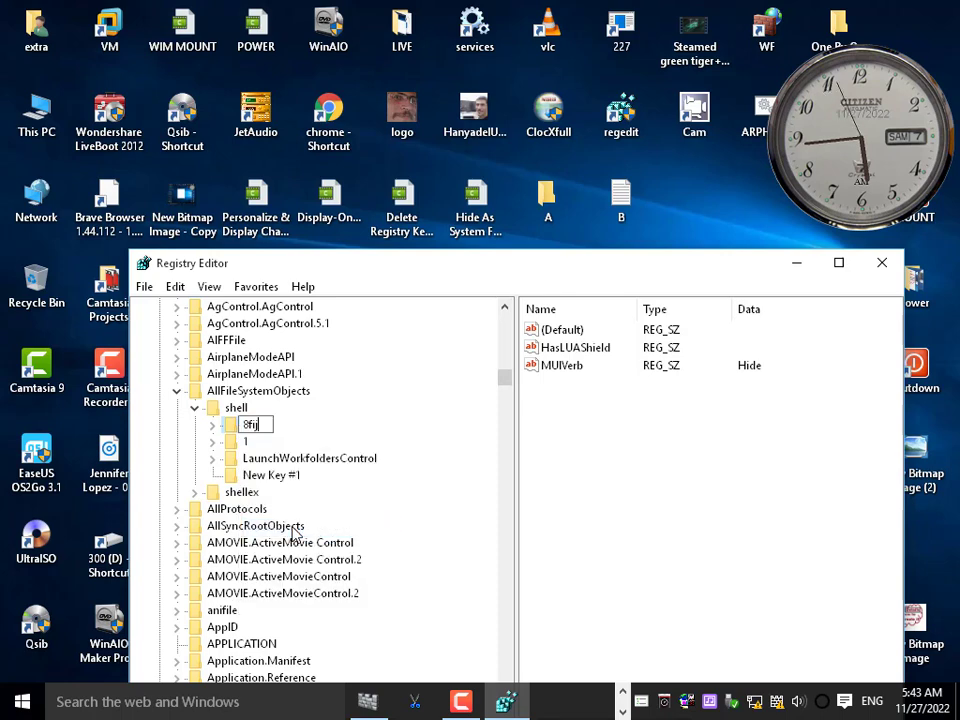
text(jjuhtgoihfdok)
key(Return)
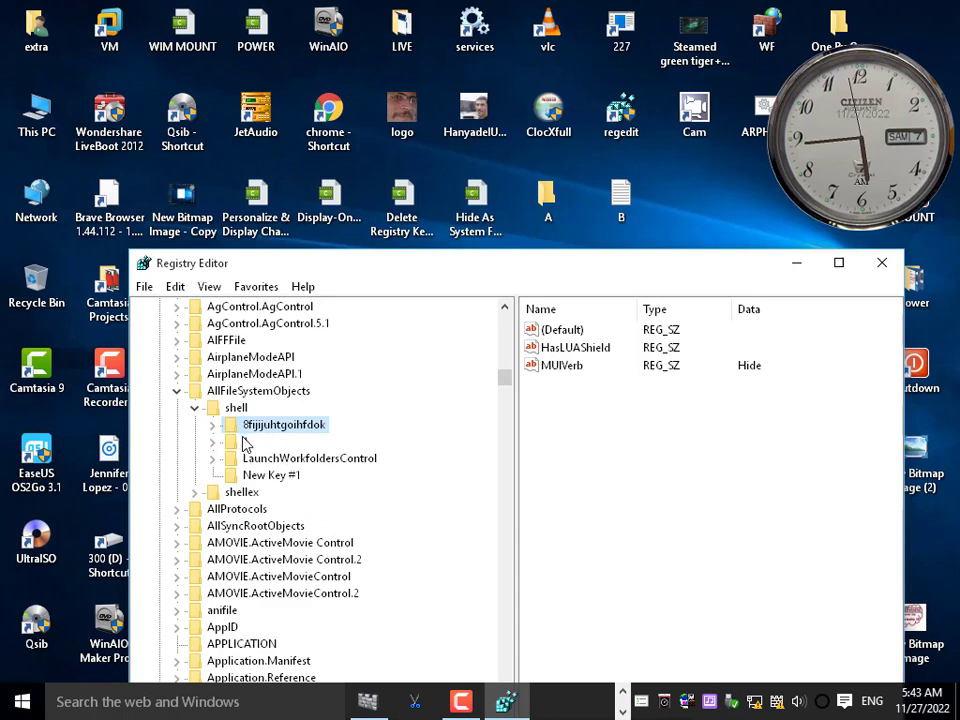
Rename key 1 to fjifgo09kp0lhplp-l- and confirm folder A's menu still offers both commands
click(245, 443)
right_click(245, 443)
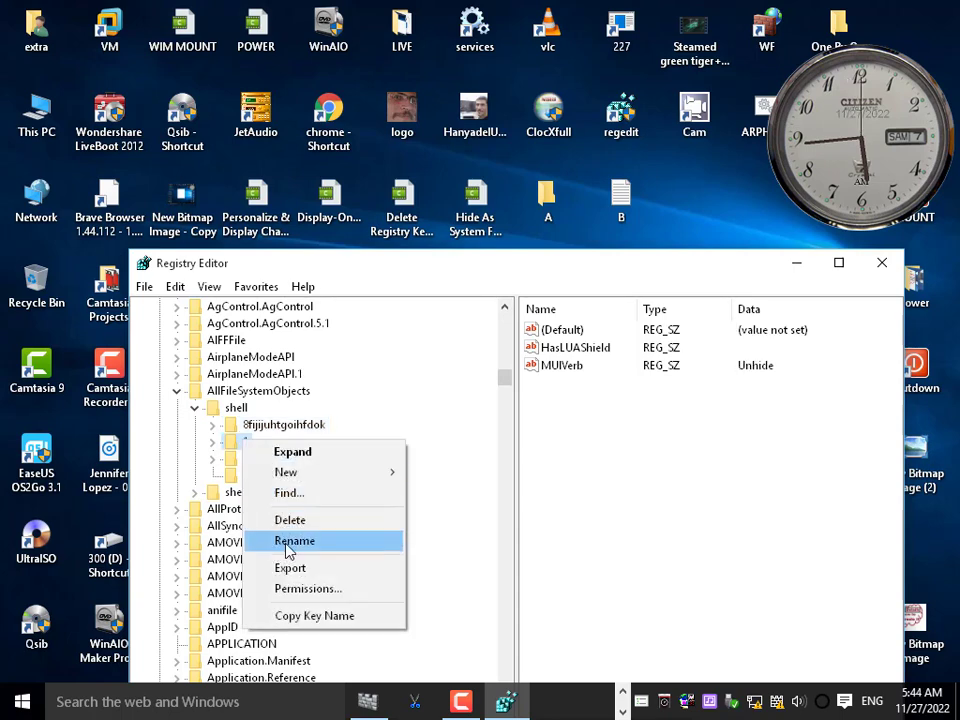
click(318, 541)
text(fjifgo09kp0lhplp-l-)
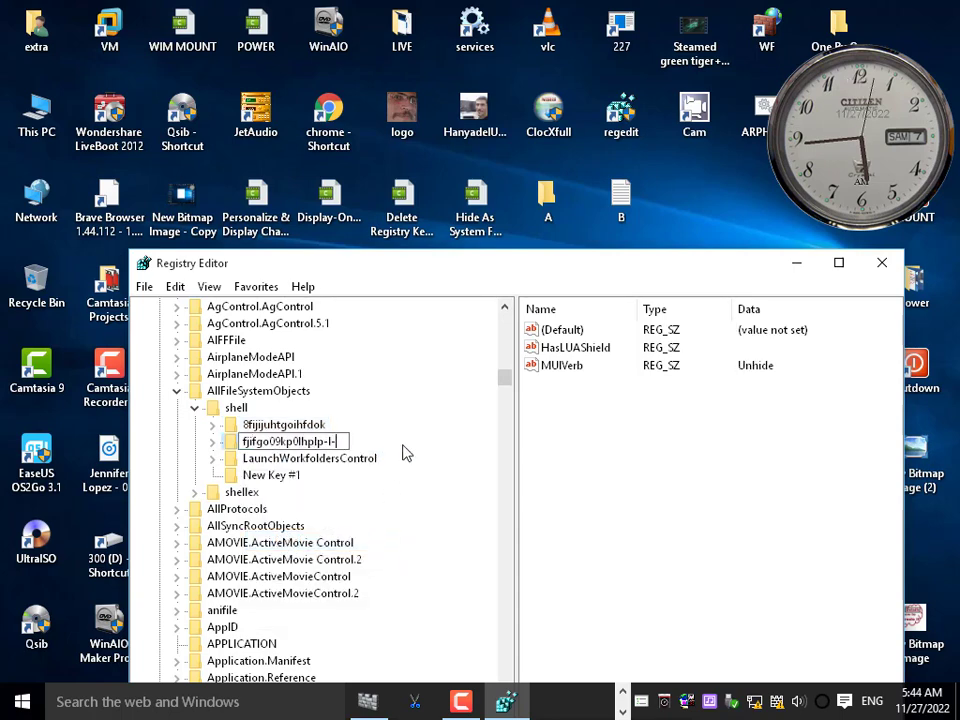
key(Return)
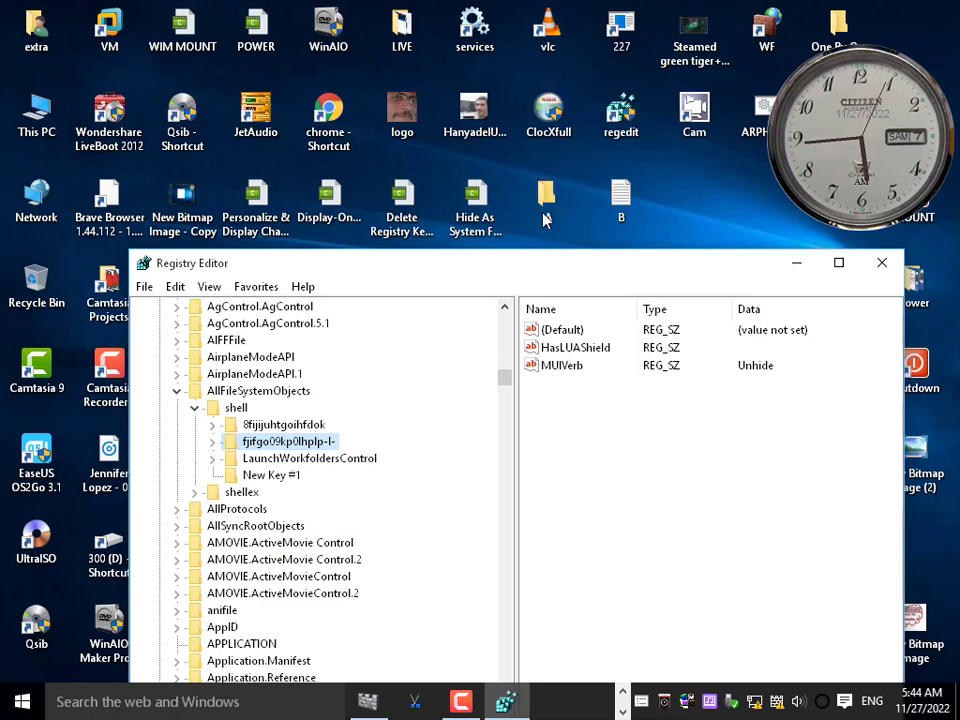
right_click(573, 197)
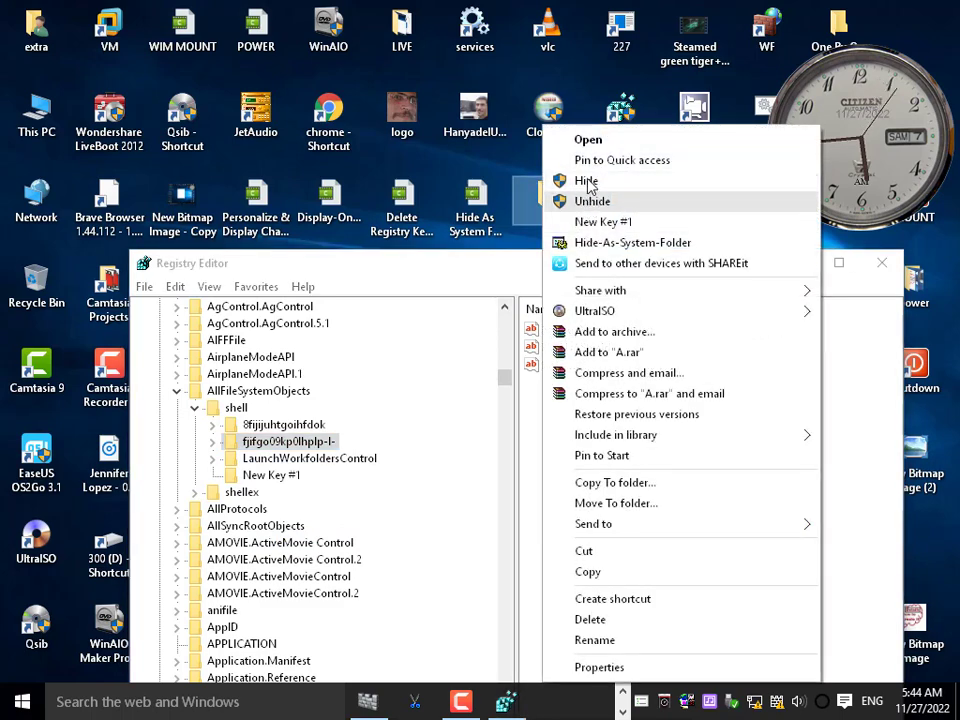
click(527, 427)
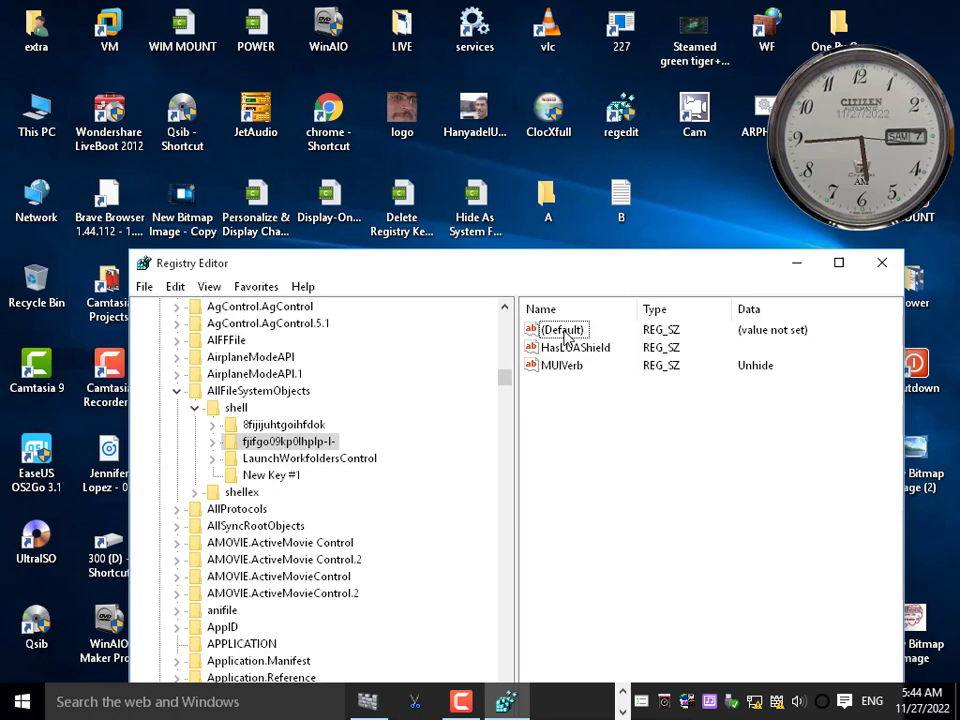
Set the 8fijjjuhtgoihfdok key's (Default) value to f9okijngf
click(561, 367)
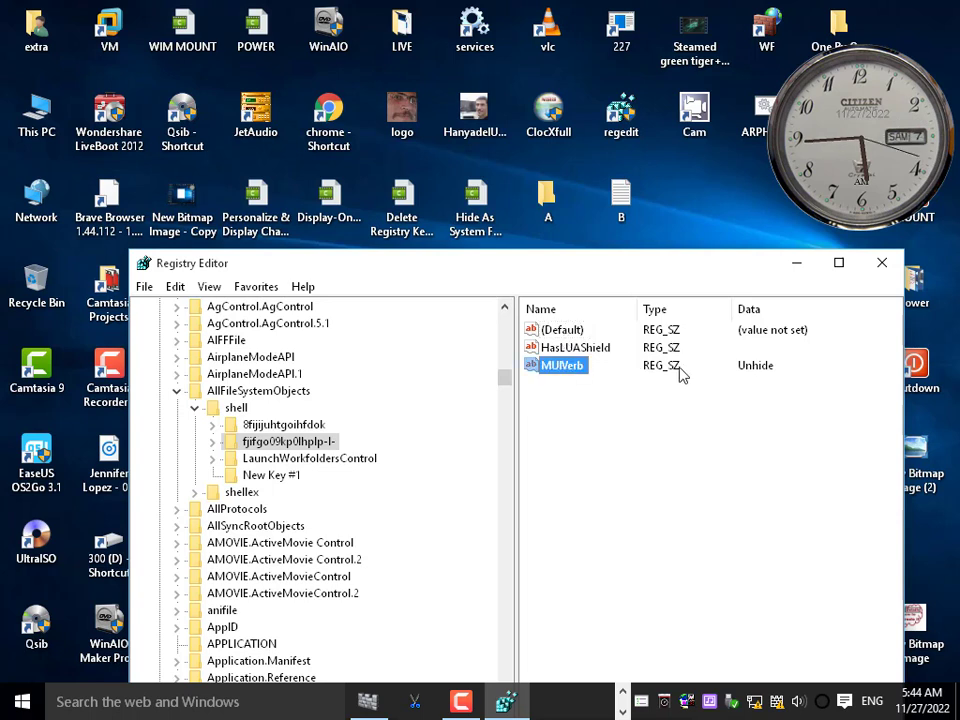
click(315, 424)
click(572, 347)
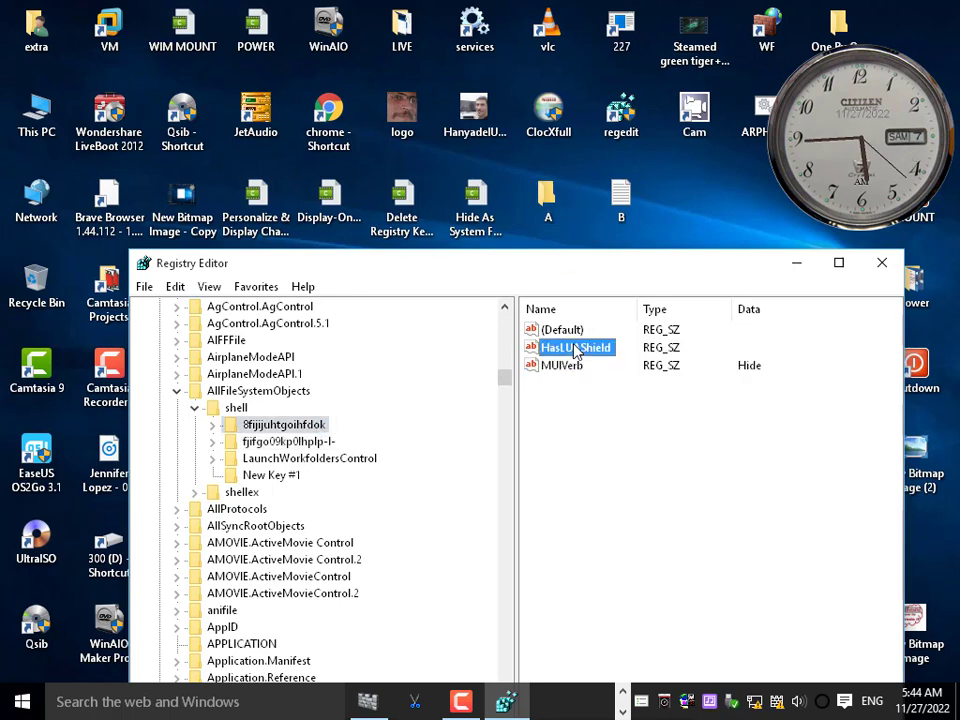
click(550, 331)
double_click(550, 331)
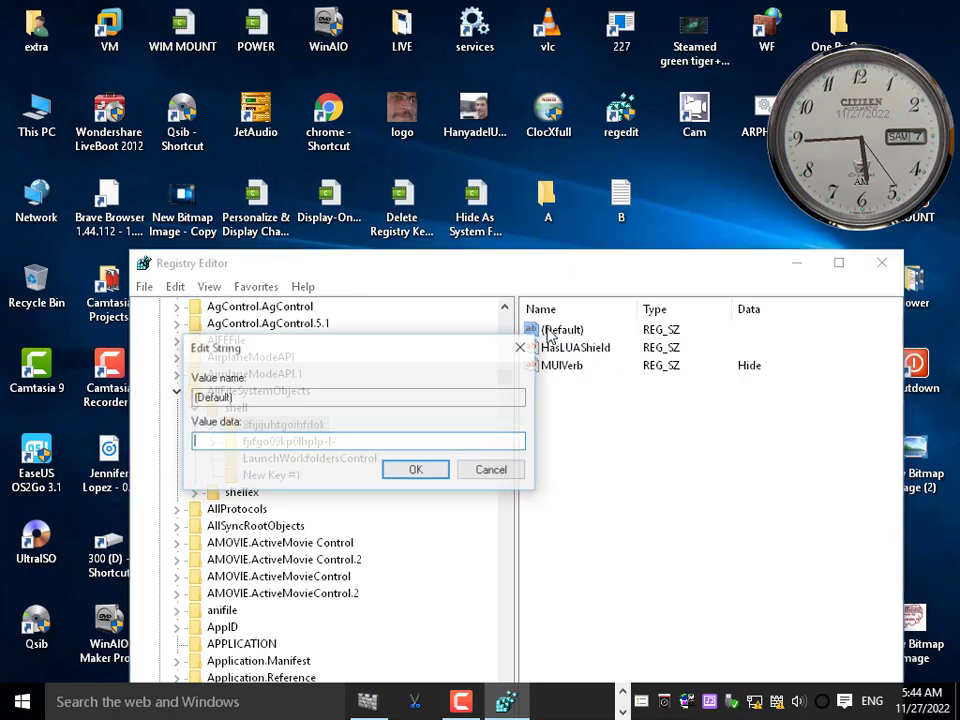
text(f9okijngf)
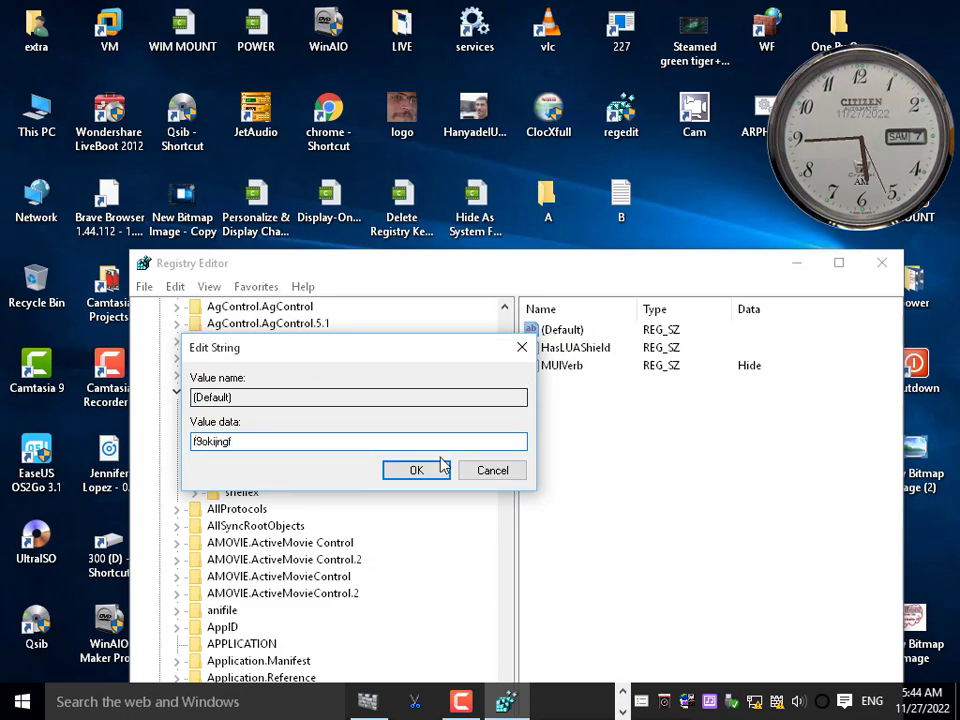
click(435, 474)
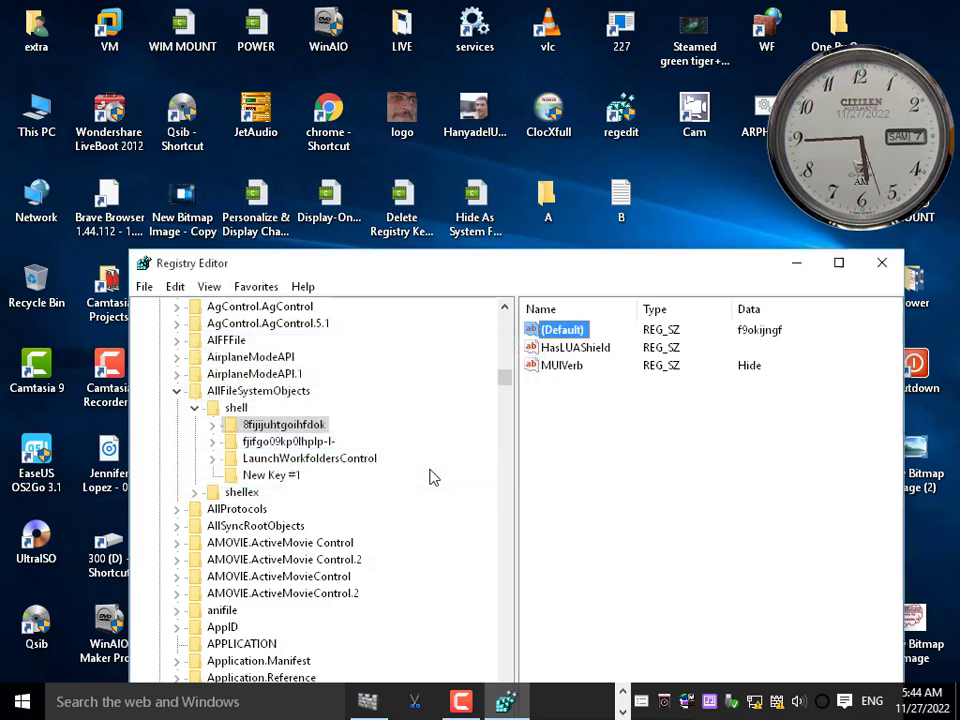
Check folder A's menu after the change and review MUIVerb, leaving it as Hide
right_click(545, 200)
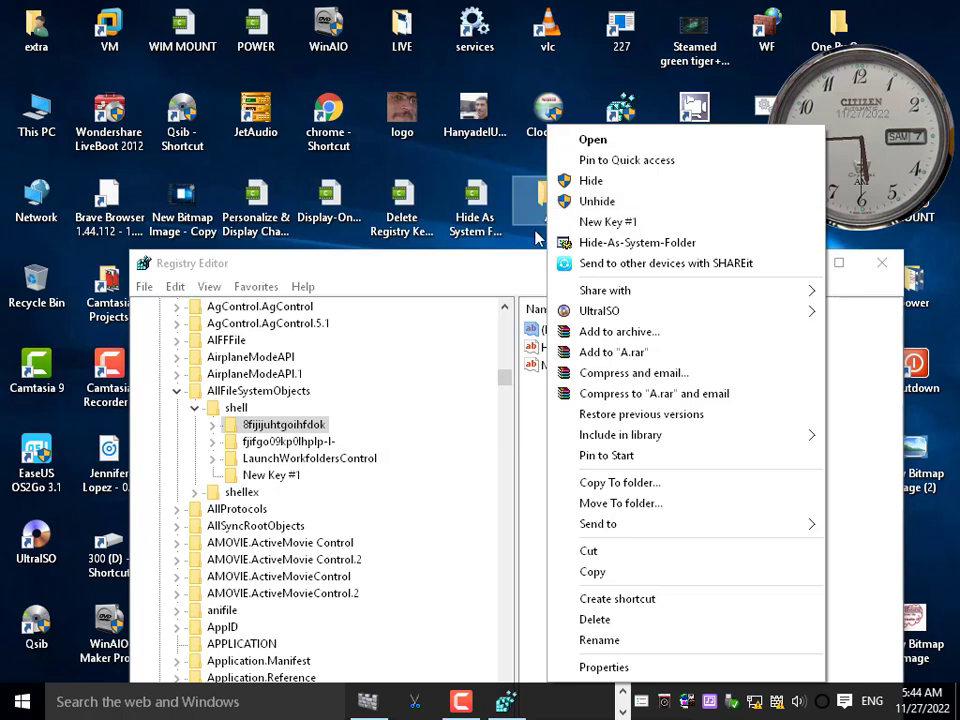
click(537, 238)
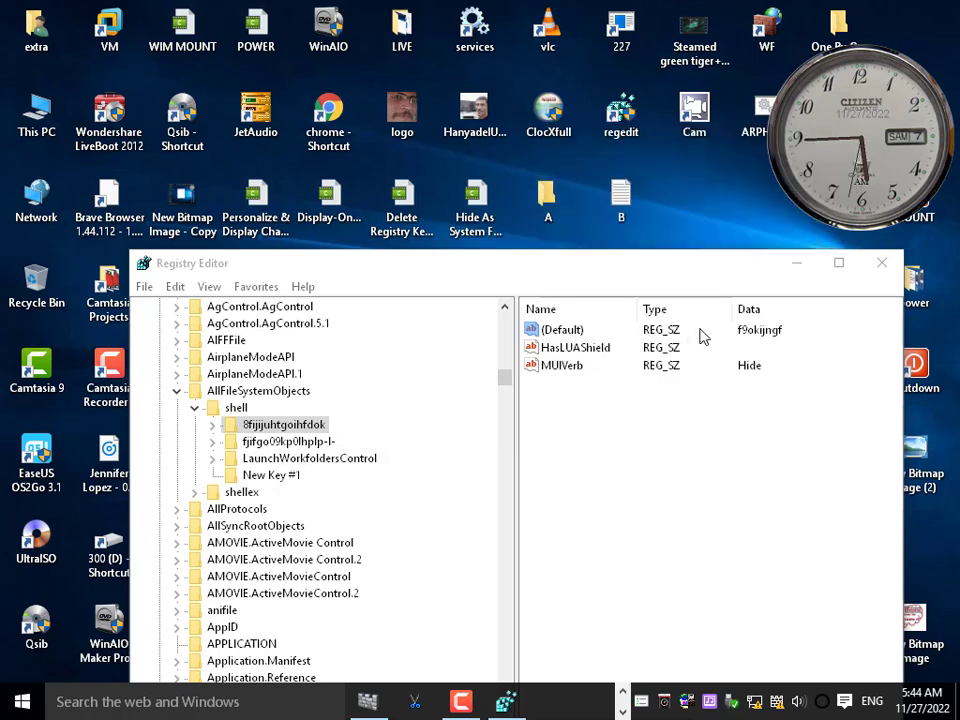
click(557, 364)
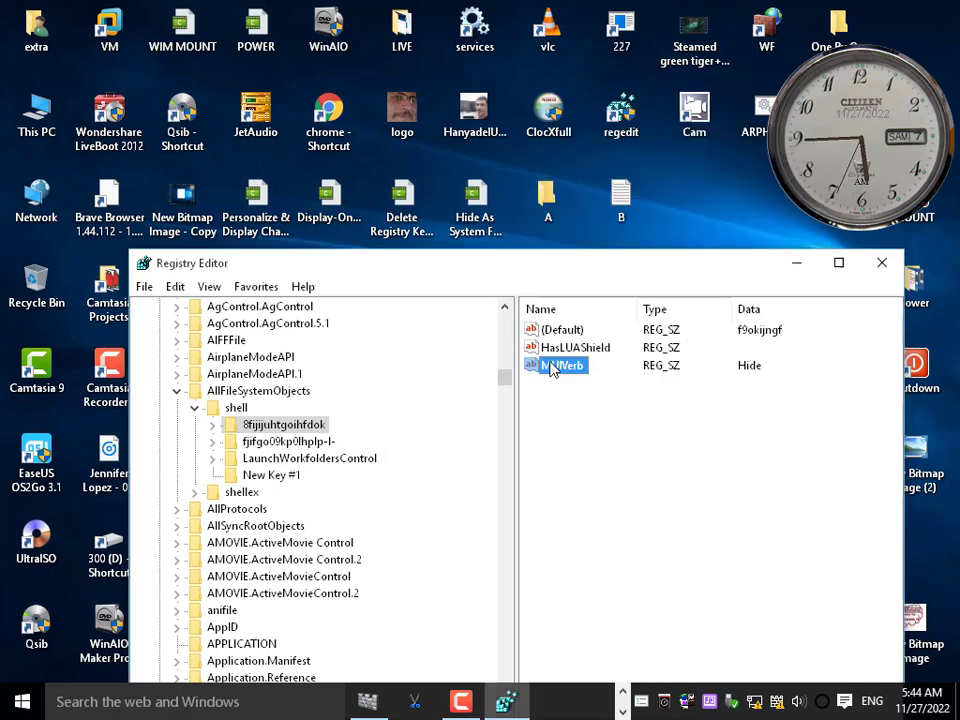
click(558, 365)
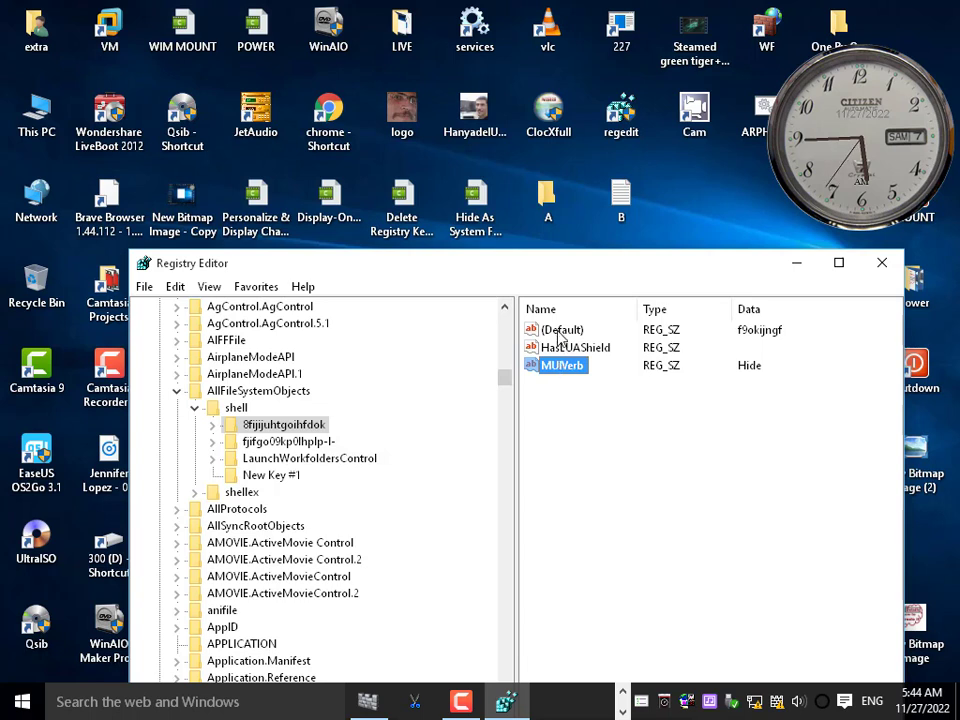
click(559, 333)
click(557, 366)
right_click(548, 218)
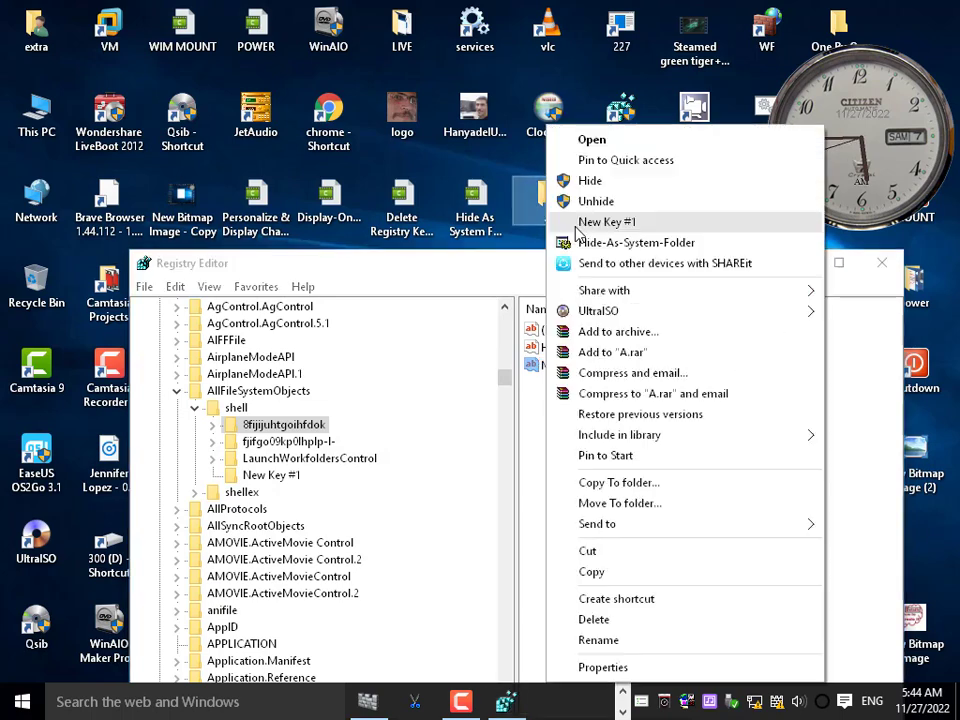
click(560, 329)
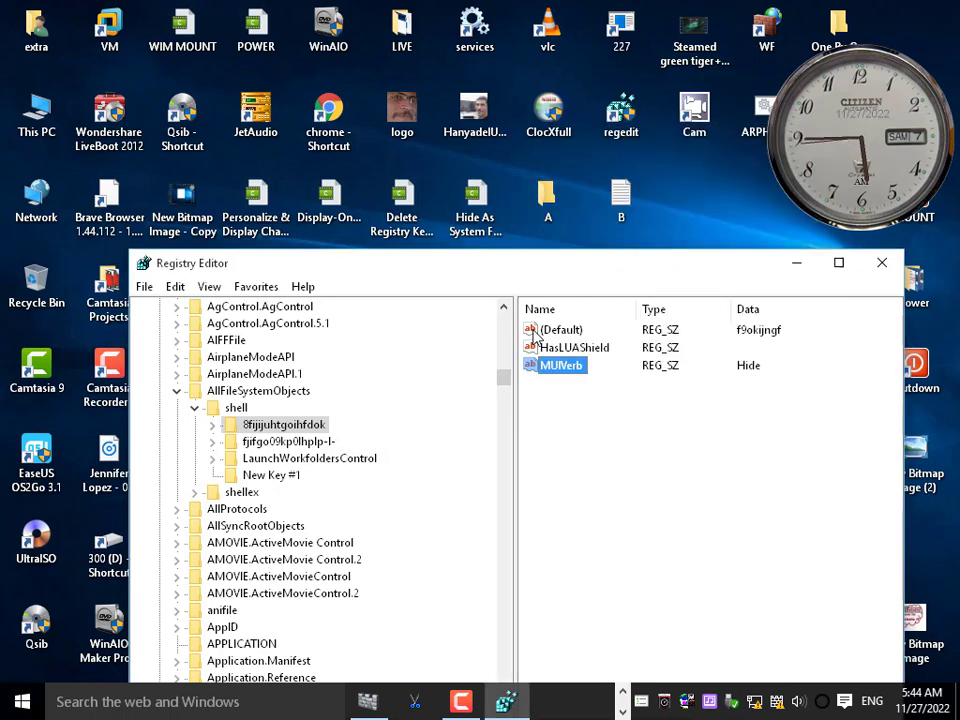
double_click(560, 329)
text(h8ufhi9jh9ikjfgok0)
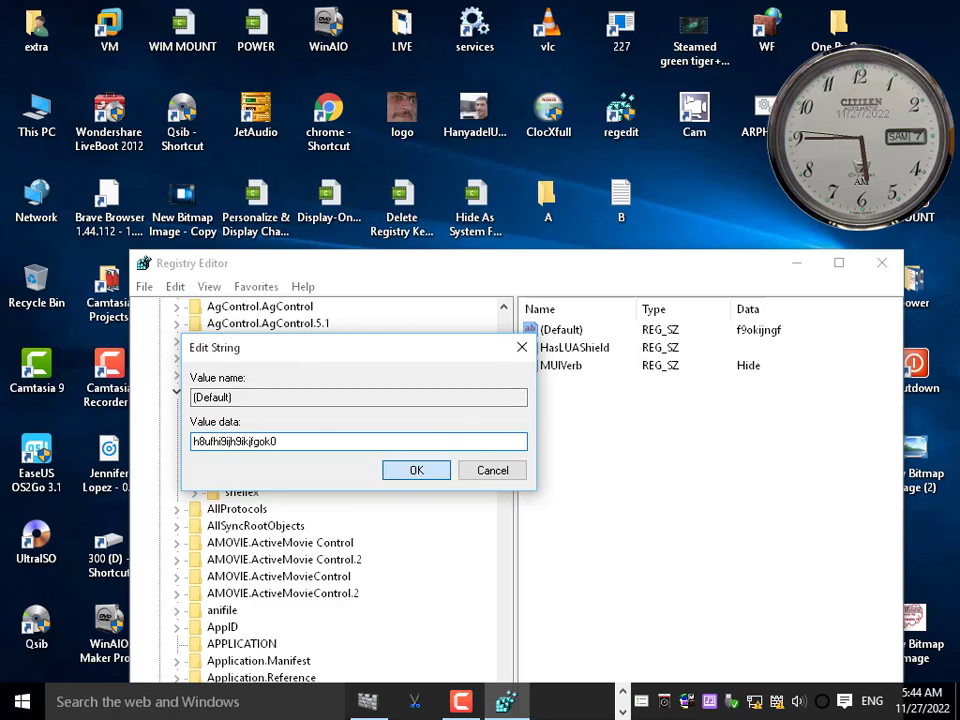
click(414, 469)
click(316, 426)
Rename the Hide key to ogjko0jyhp0lkh[;jh[ and confirm folder A's menu still lists Hide
right_click(313, 426)
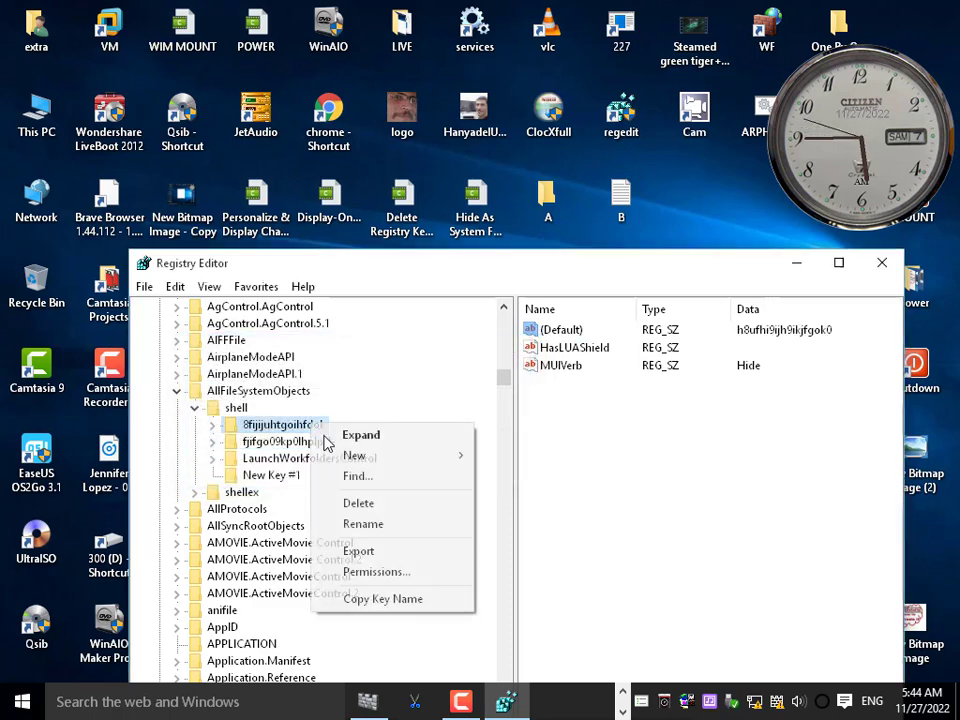
click(375, 523)
text(ogjko0jyhp0lkh[;jh[)
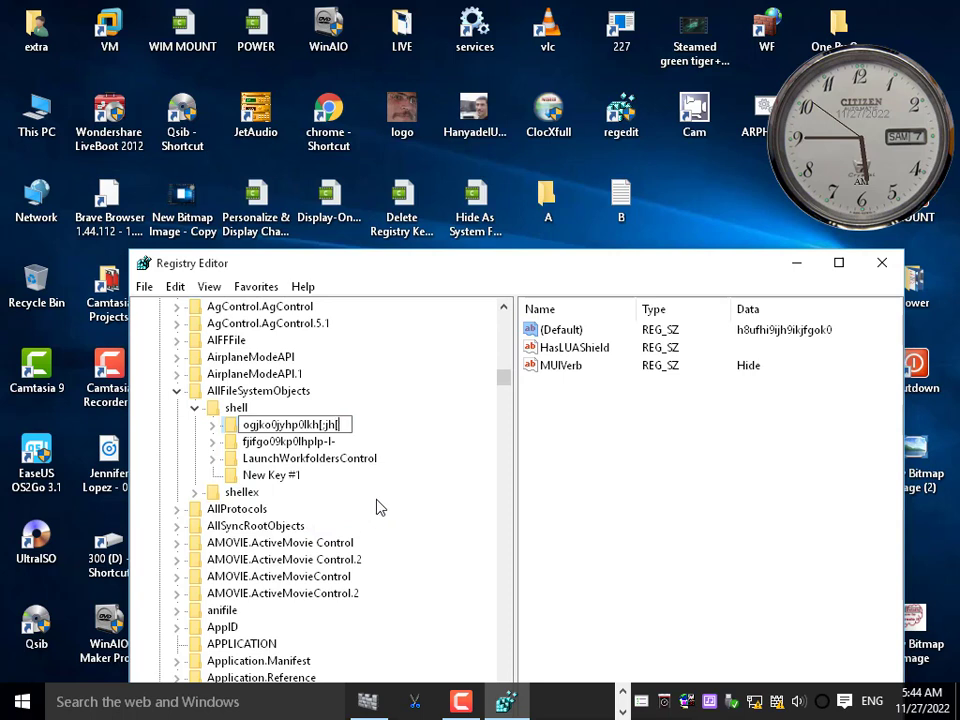
key(Return)
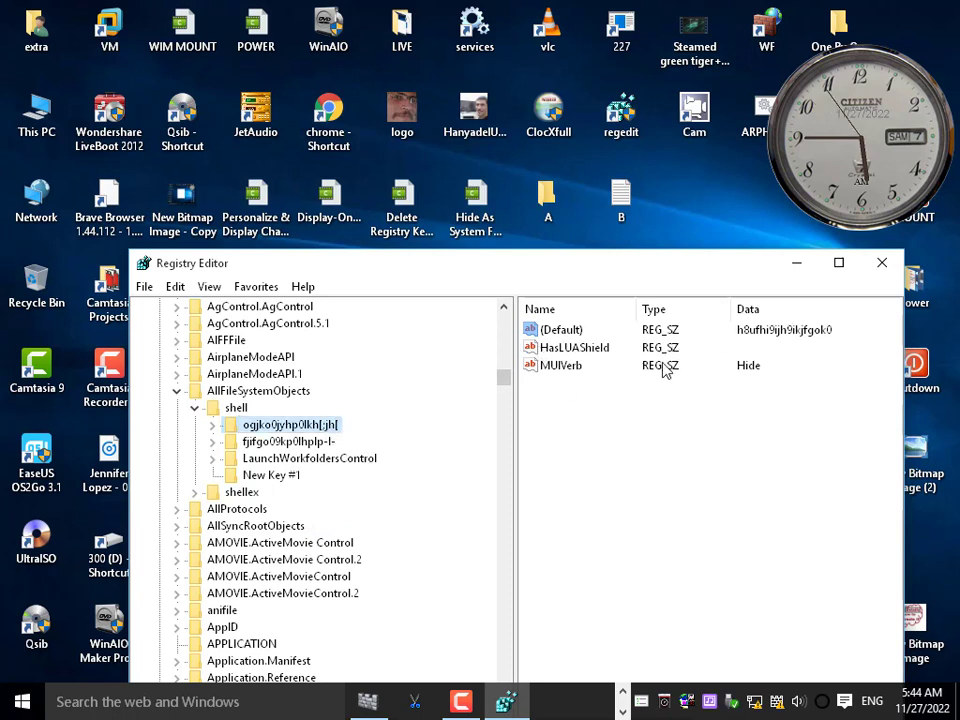
click(564, 367)
right_click(550, 200)
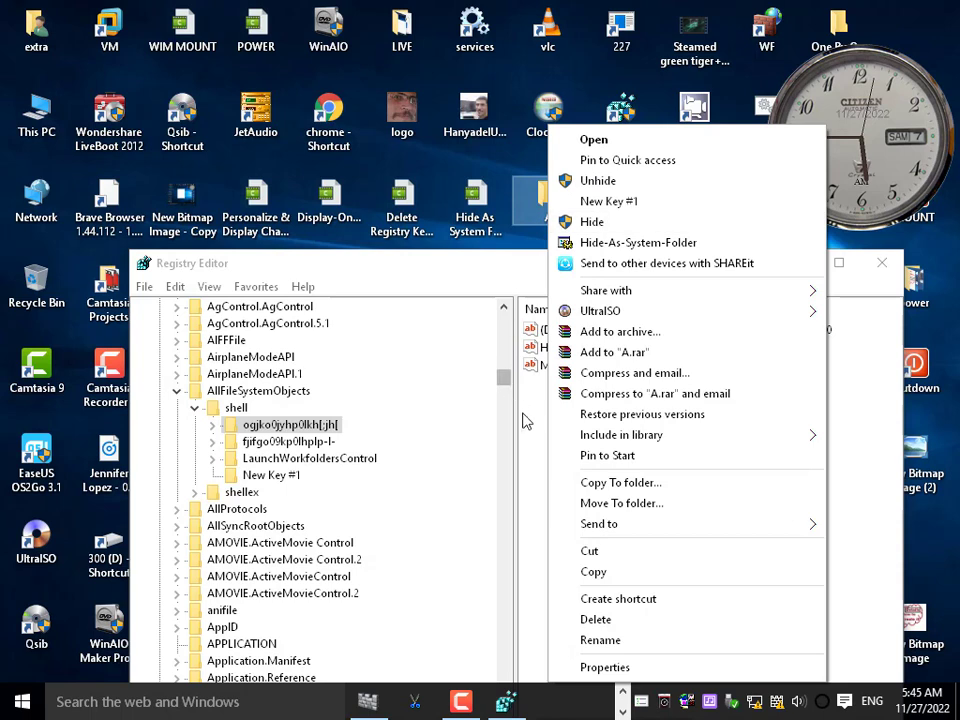
click(285, 480)
click(285, 480)
Delete New Key #1 and recheck folder A's desktop right-click menu
right_click(285, 481)
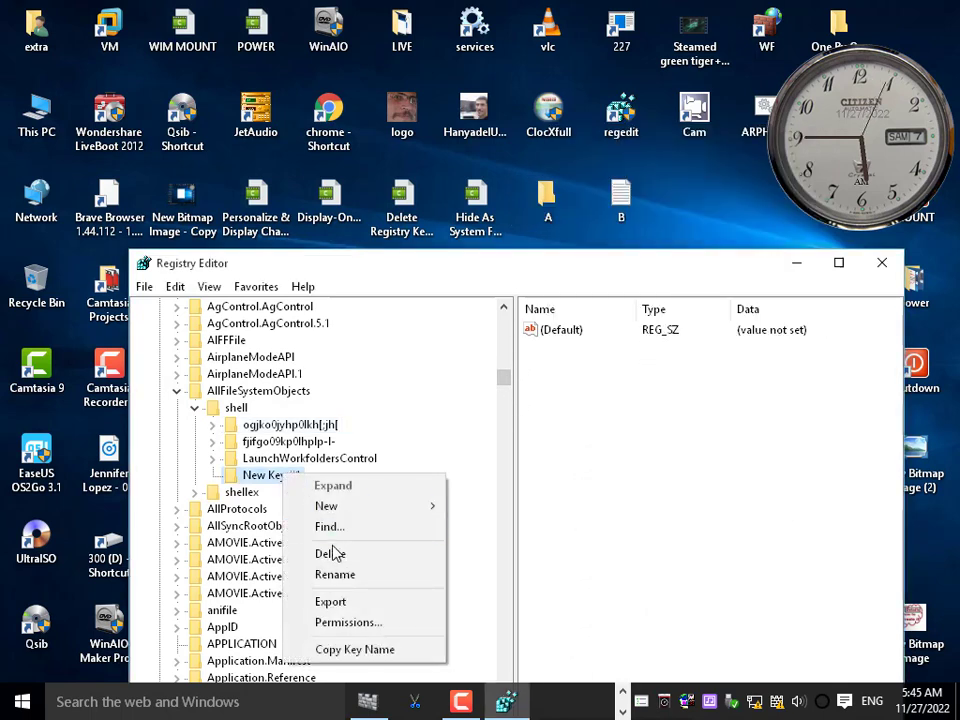
click(333, 556)
click(575, 349)
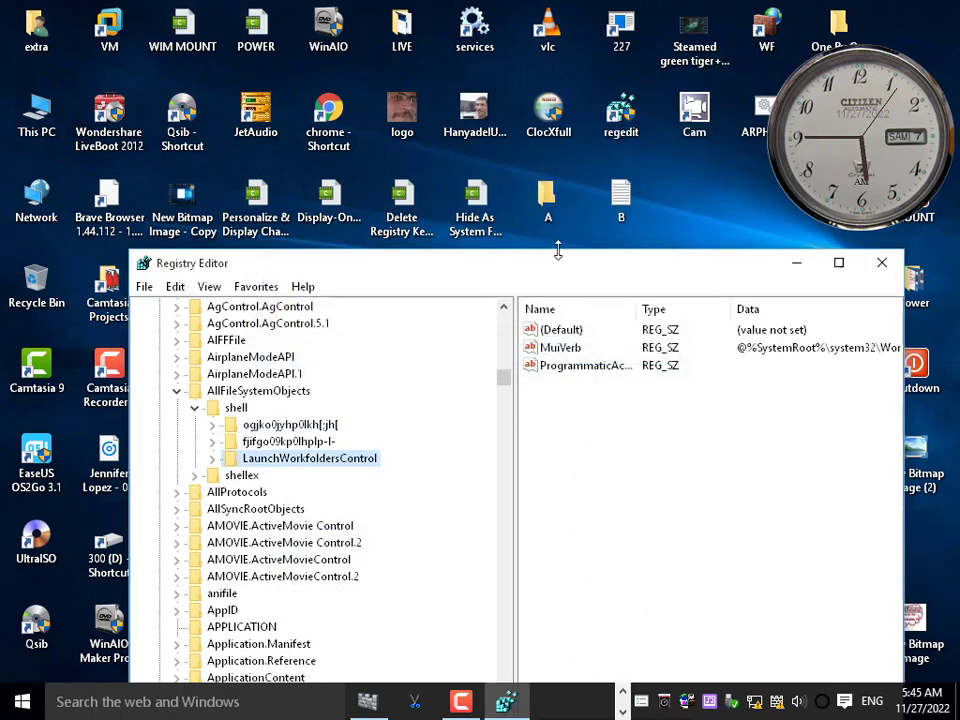
right_click(549, 203)
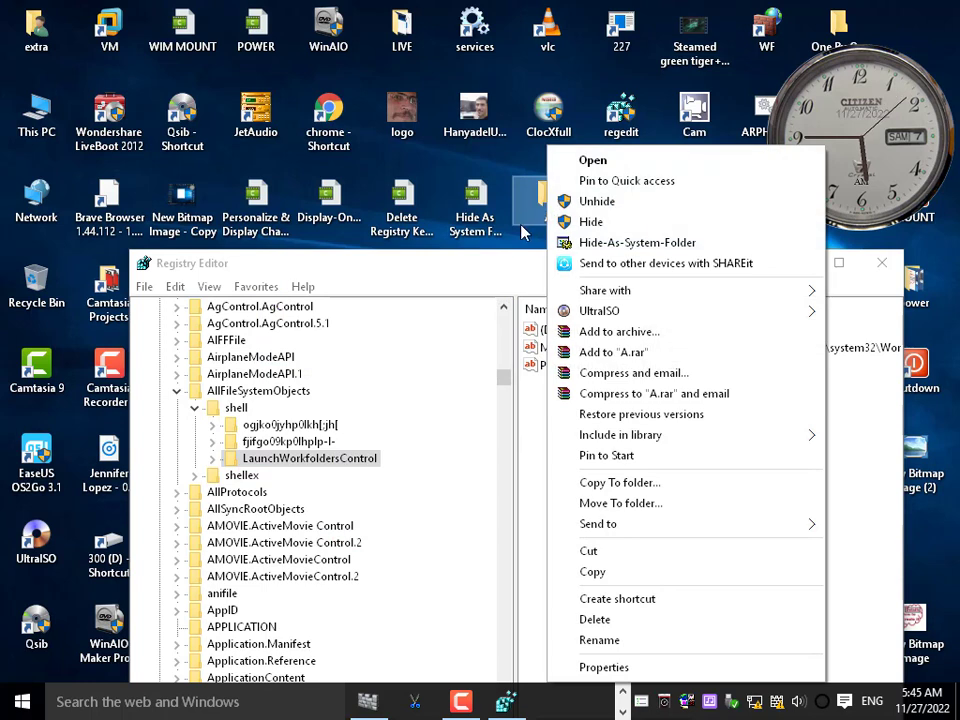
click(521, 233)
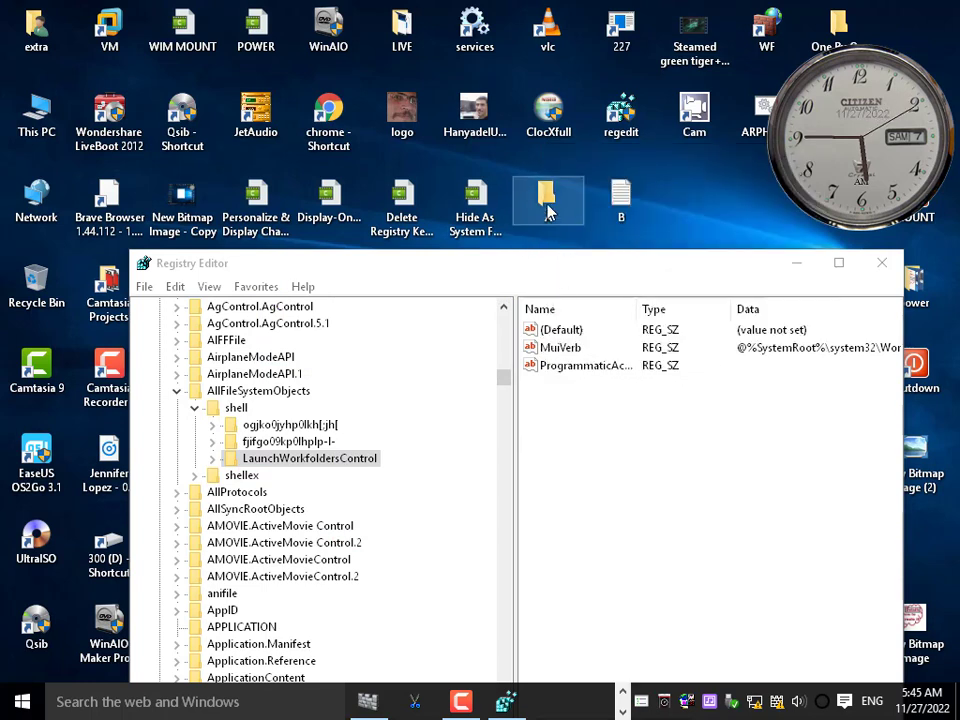
right_click(548, 203)
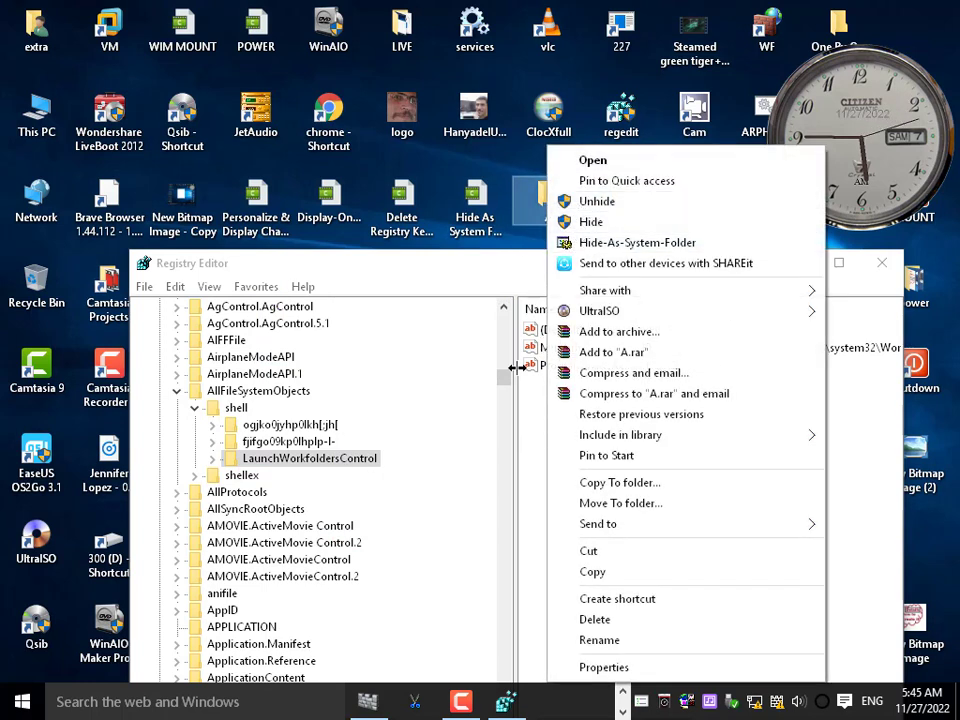
click(344, 427)
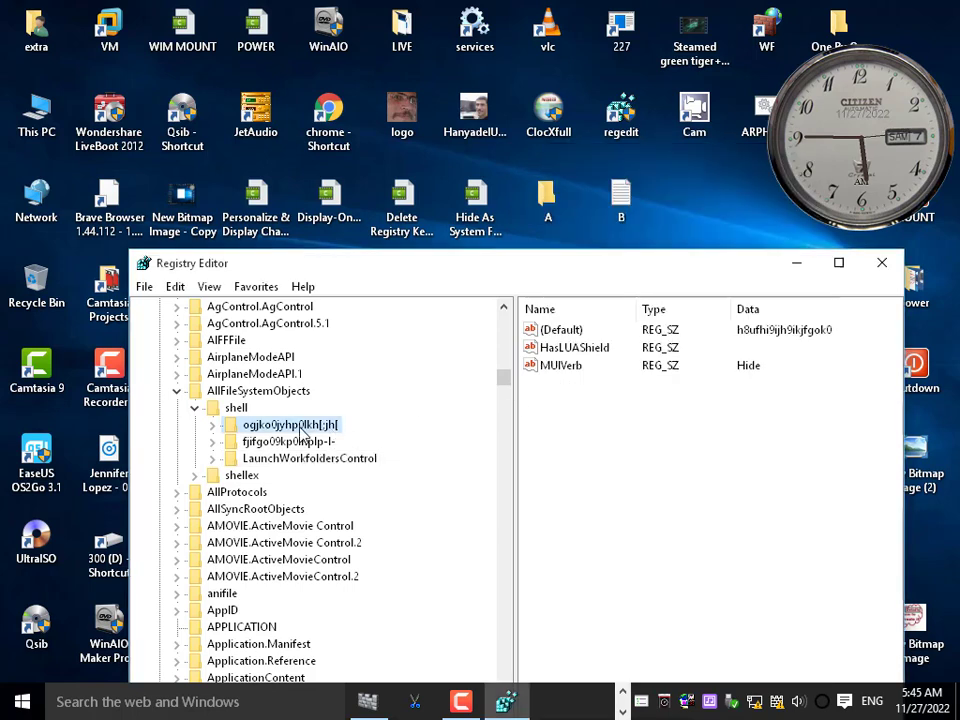
Review the values of the ogjko0jyhp0lkh[;jh[ and Unhide keys, ending on MUIVerb
click(301, 436)
click(295, 425)
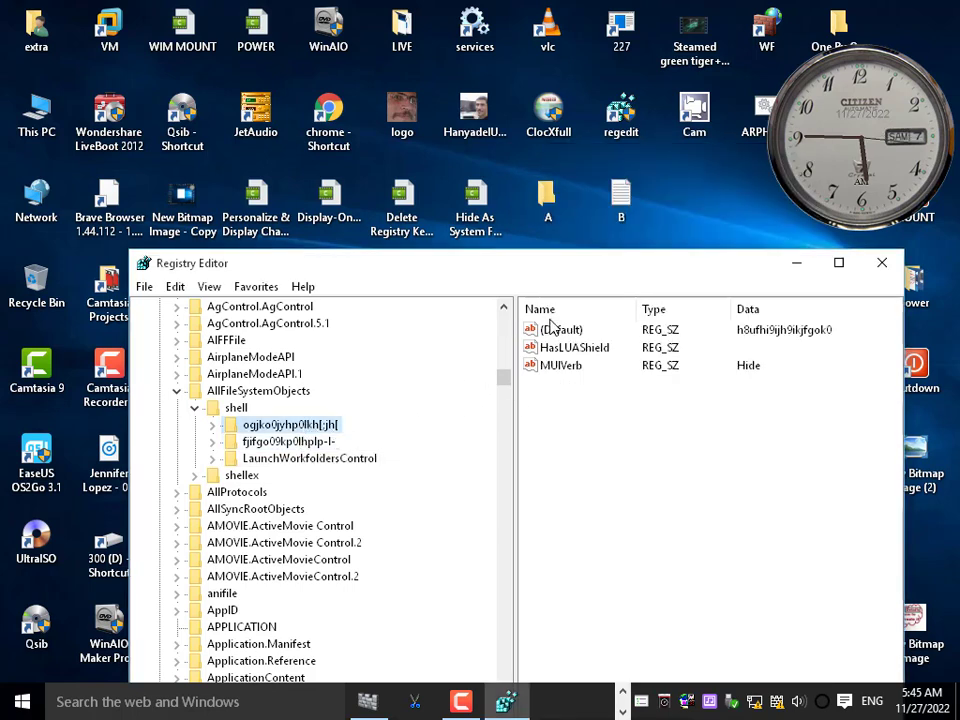
click(291, 442)
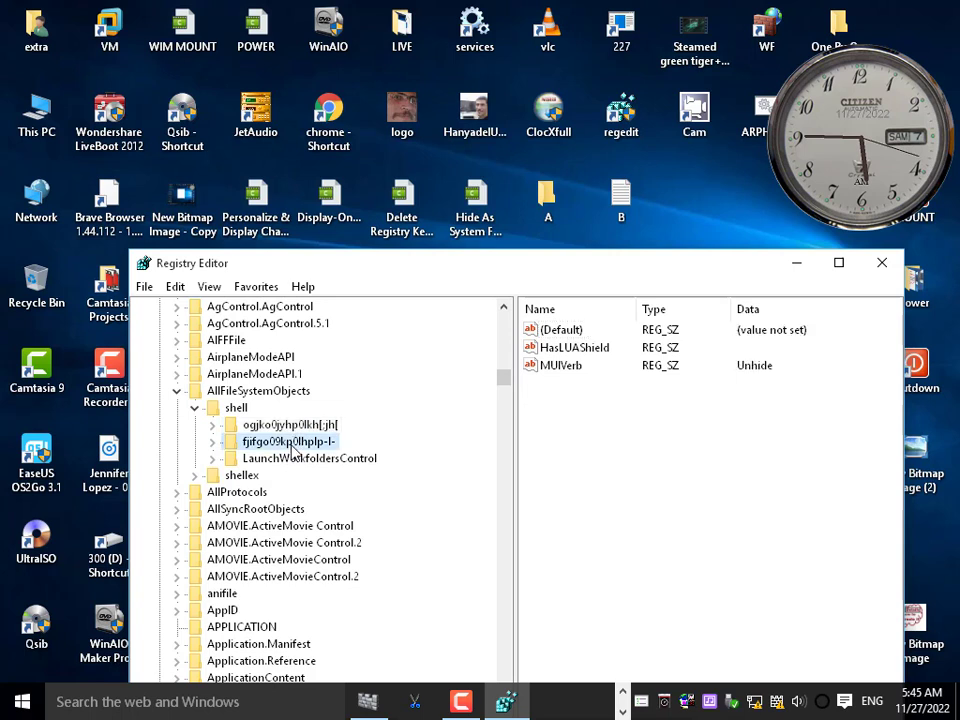
click(292, 426)
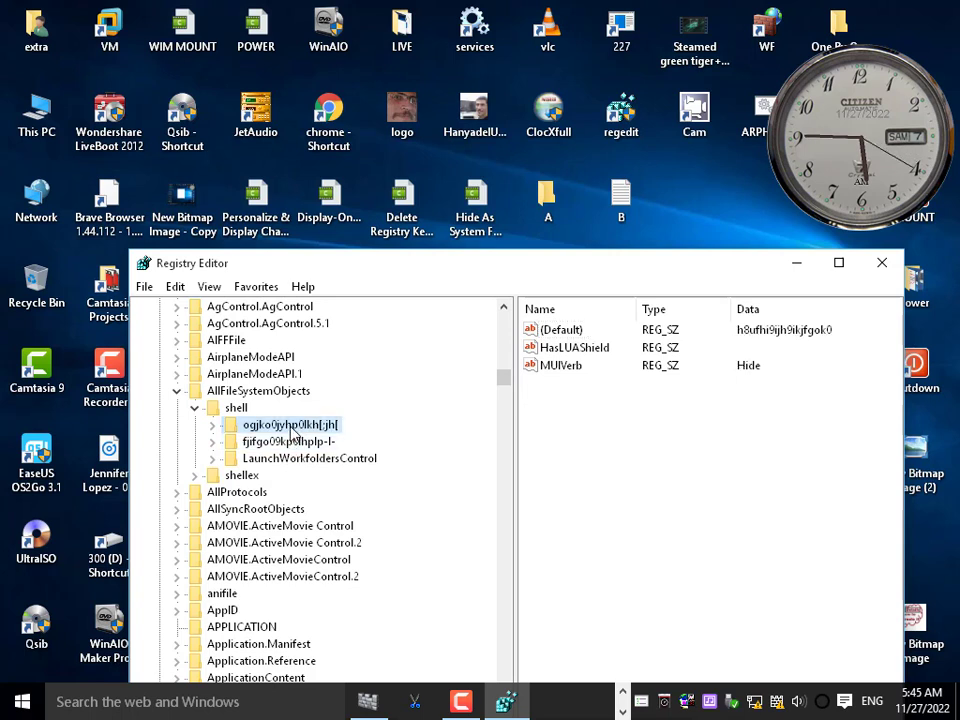
right_click(290, 428)
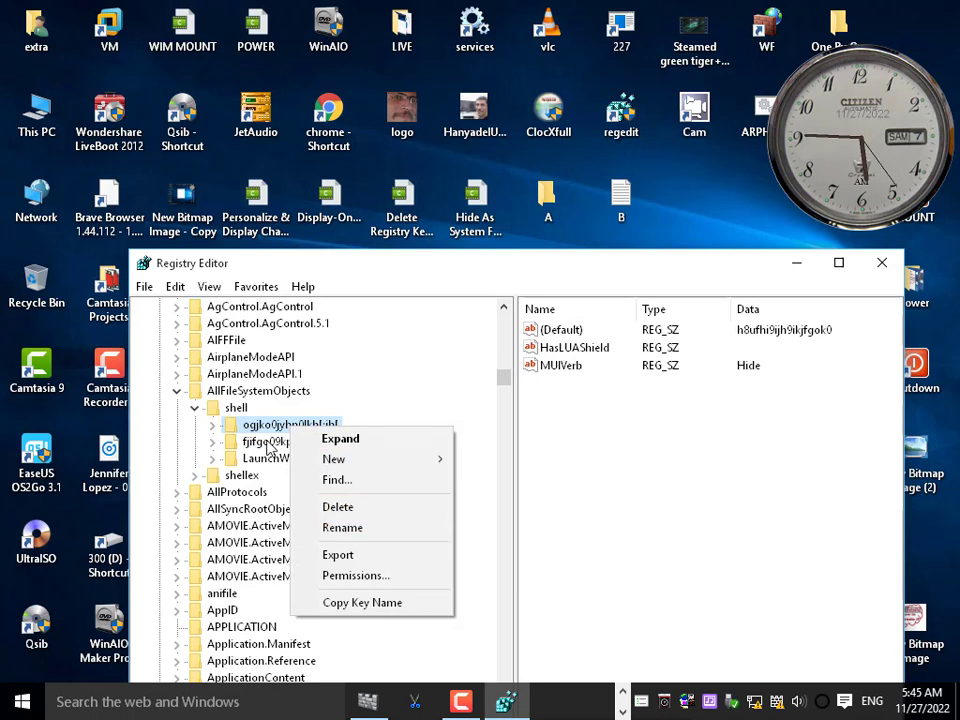
click(268, 435)
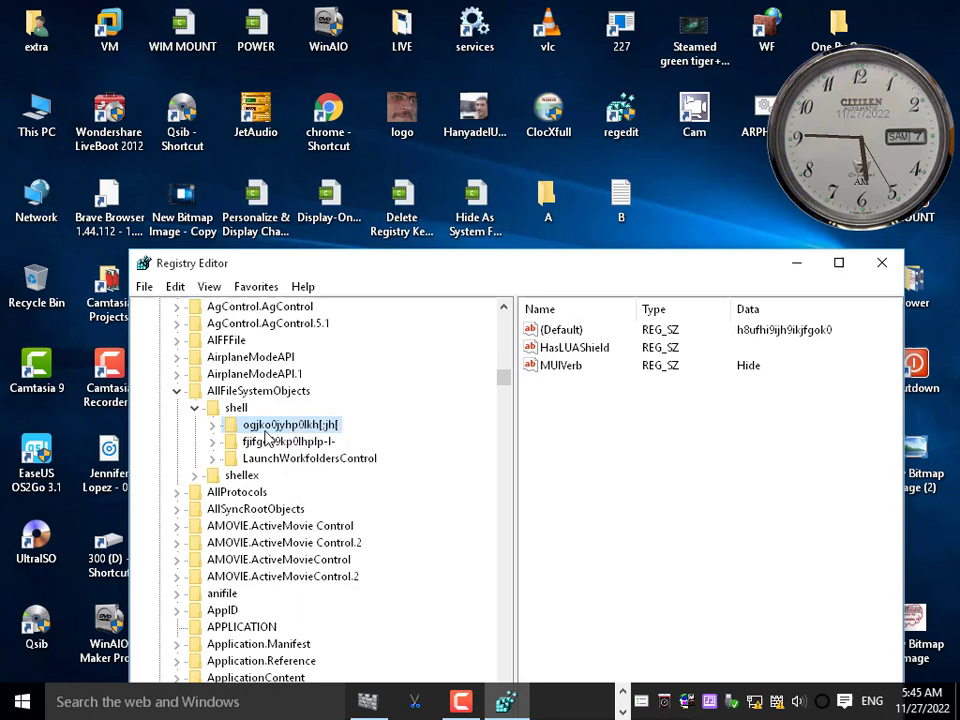
click(556, 335)
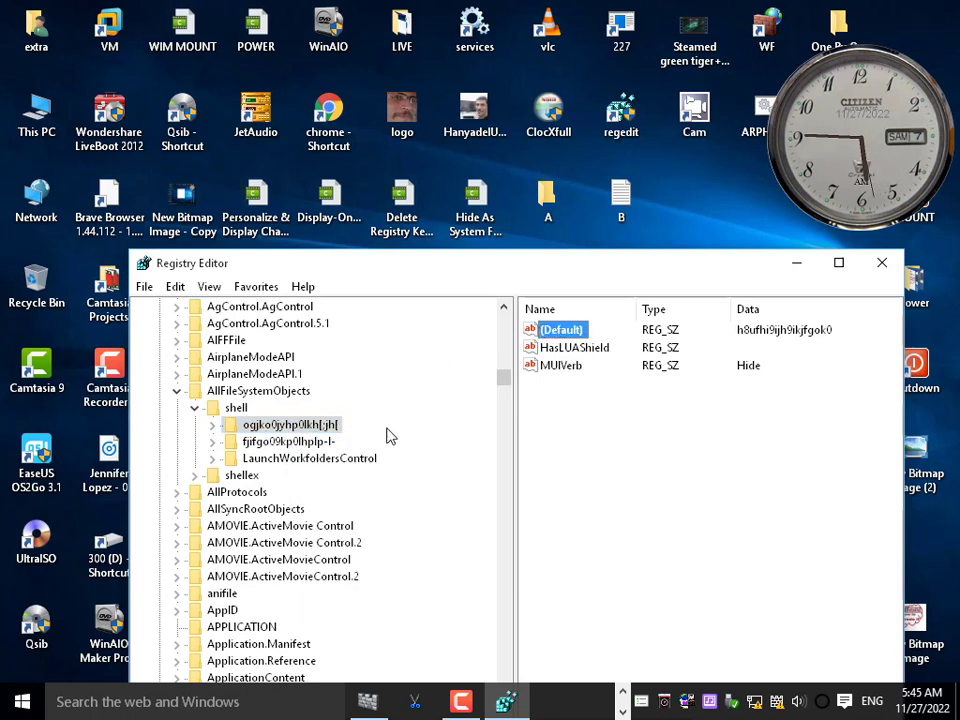
click(555, 367)
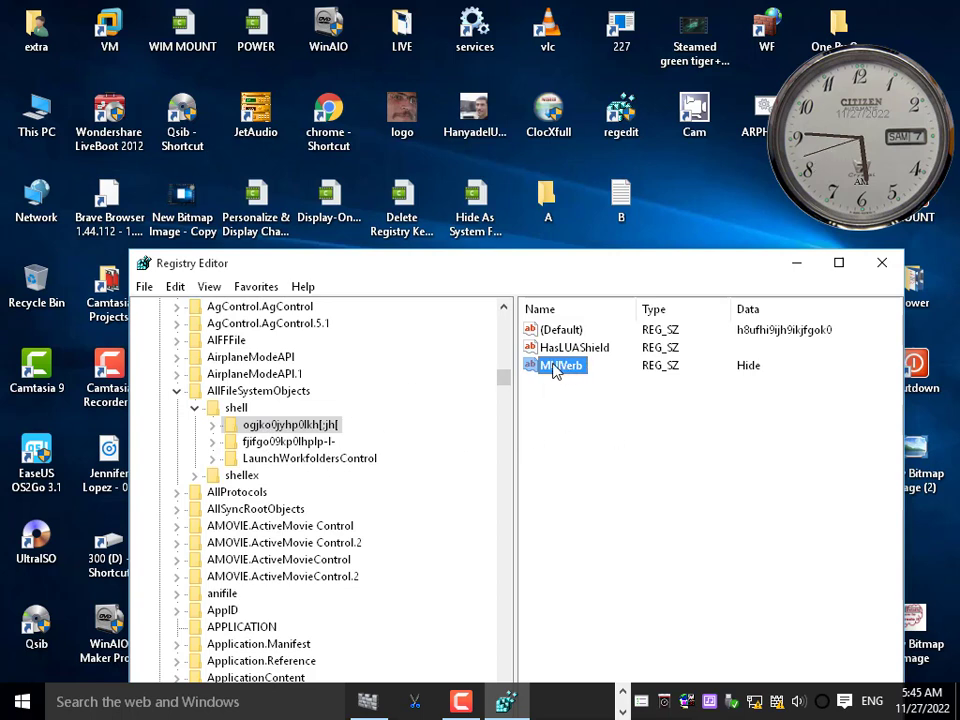
Expand ogjko0jyhp0lkh[;jh[ and open its command subkey's attrib +h %1 value for editing
double_click(313, 427)
click(300, 443)
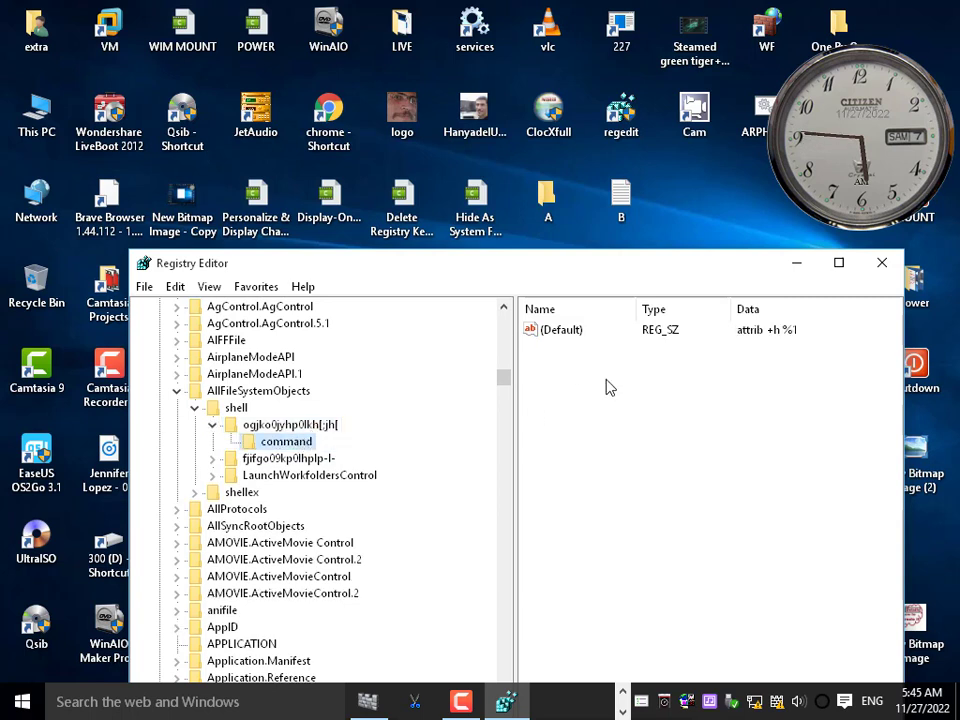
click(580, 331)
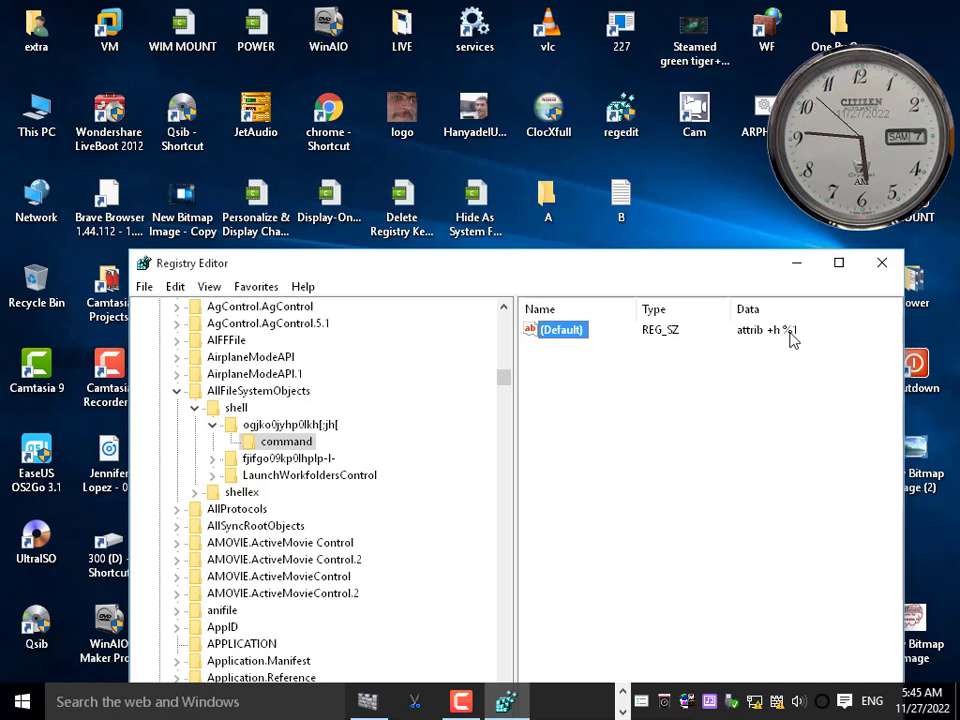
click(771, 338)
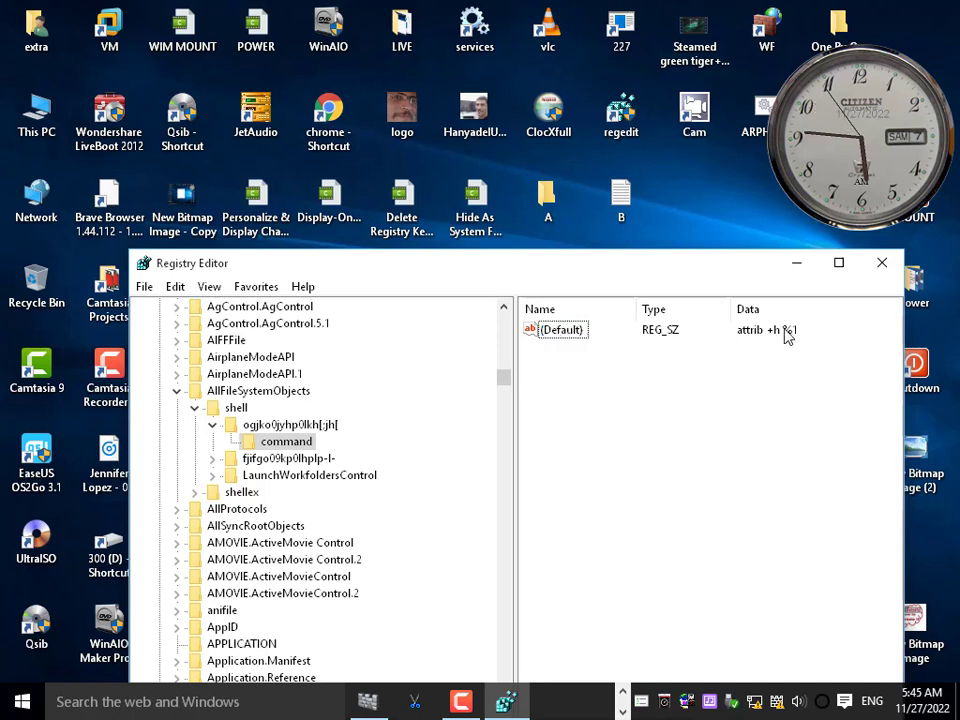
double_click(557, 334)
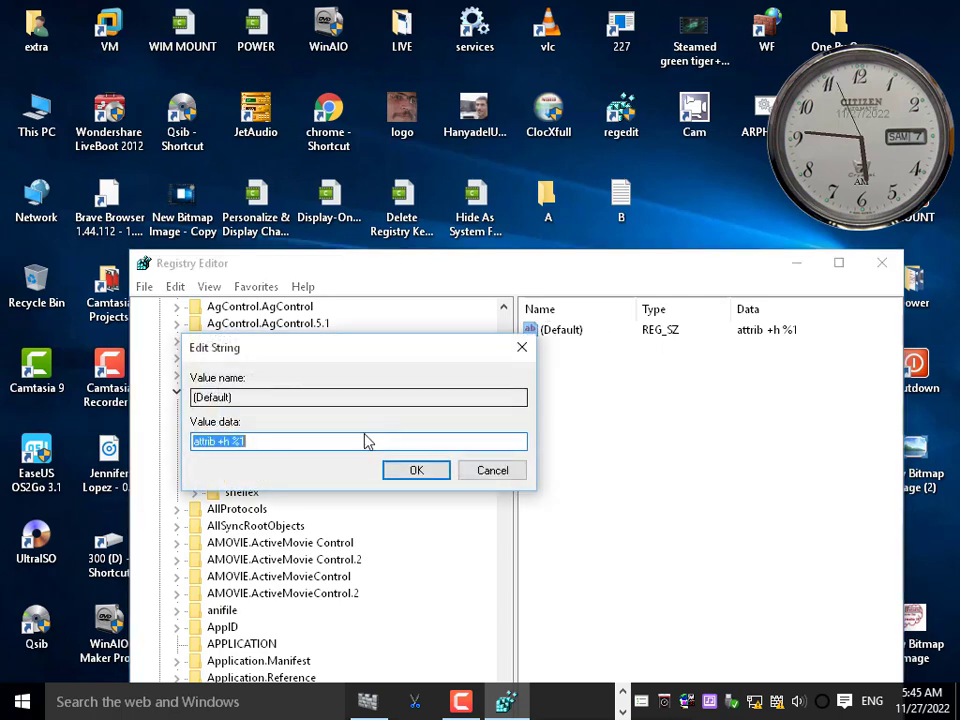
click(366, 441)
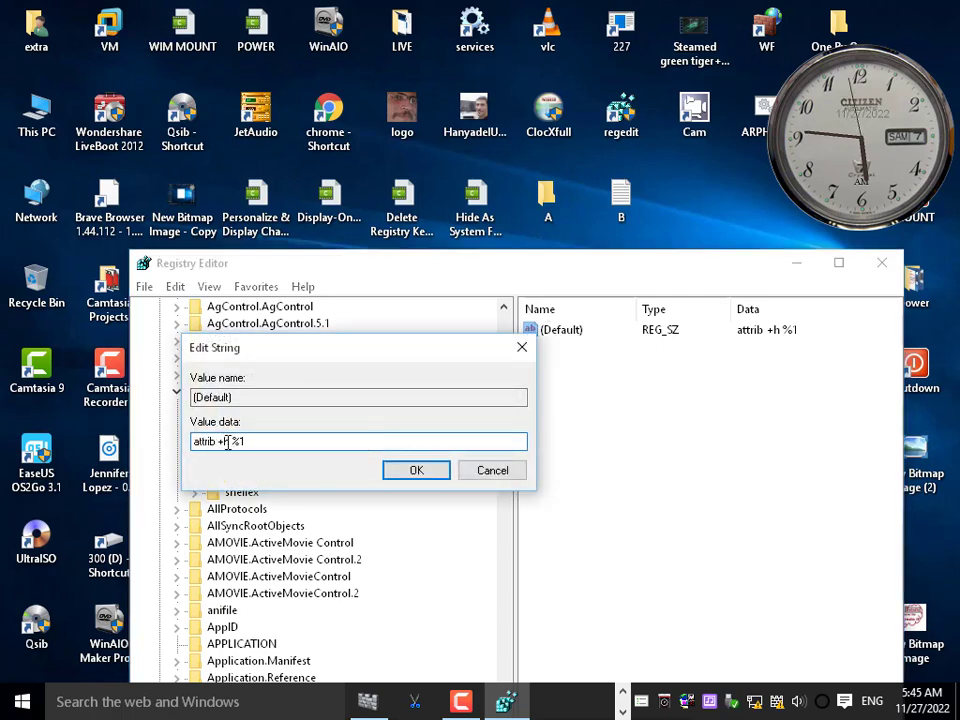
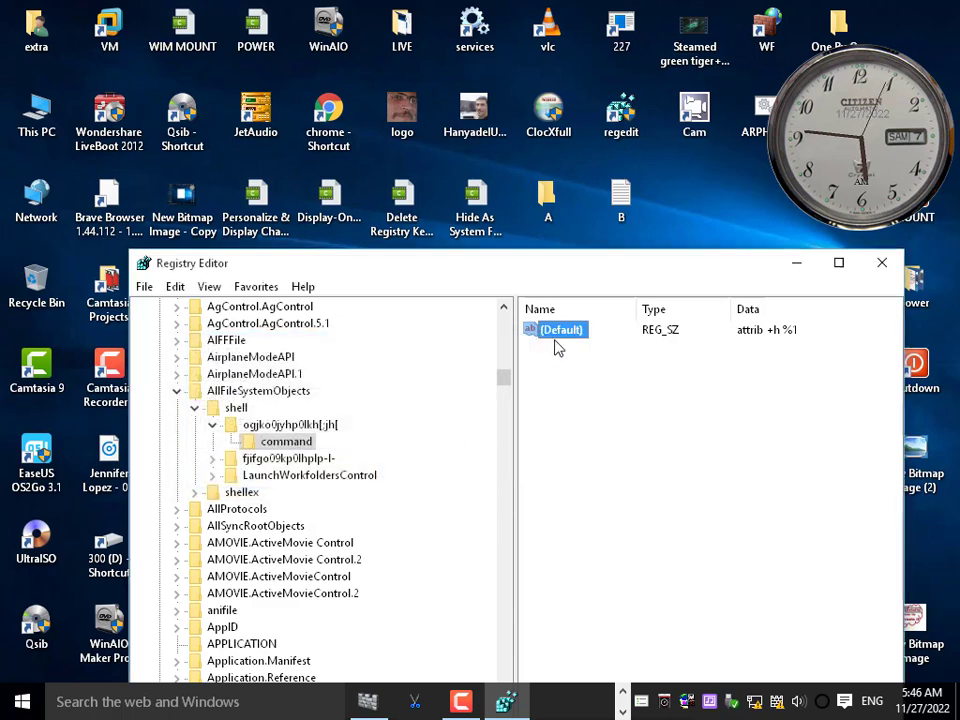
Inspect the command subkey's (Default) string and close it unchanged
double_click(565, 333)
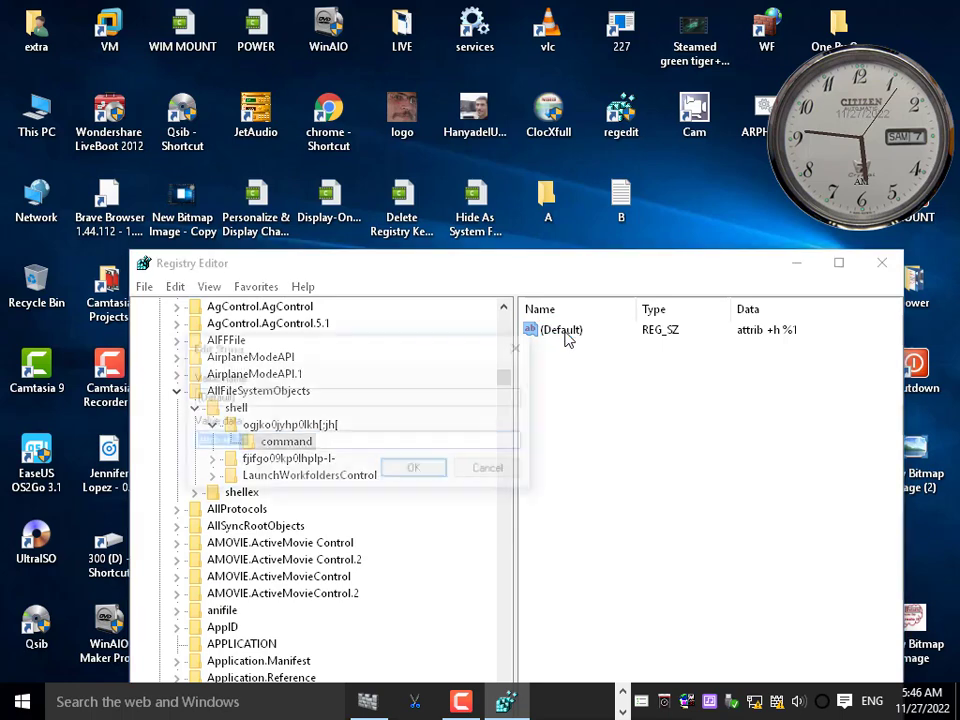
click(622, 197)
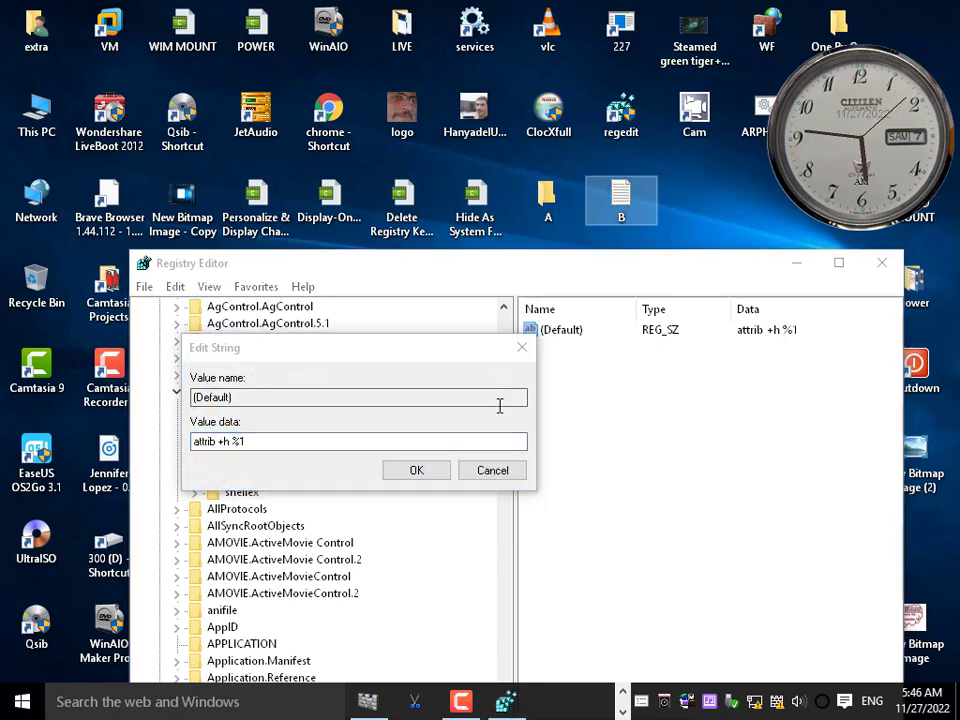
click(503, 474)
Test the new entries by hiding file B and then unhiding it
click(255, 424)
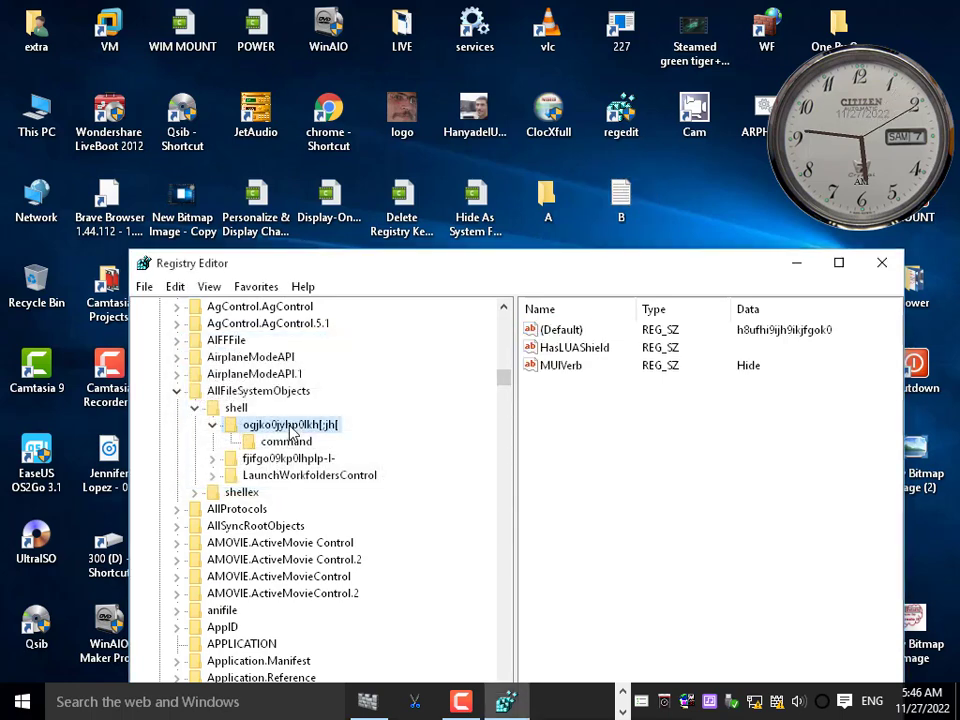
right_click(617, 205)
click(655, 286)
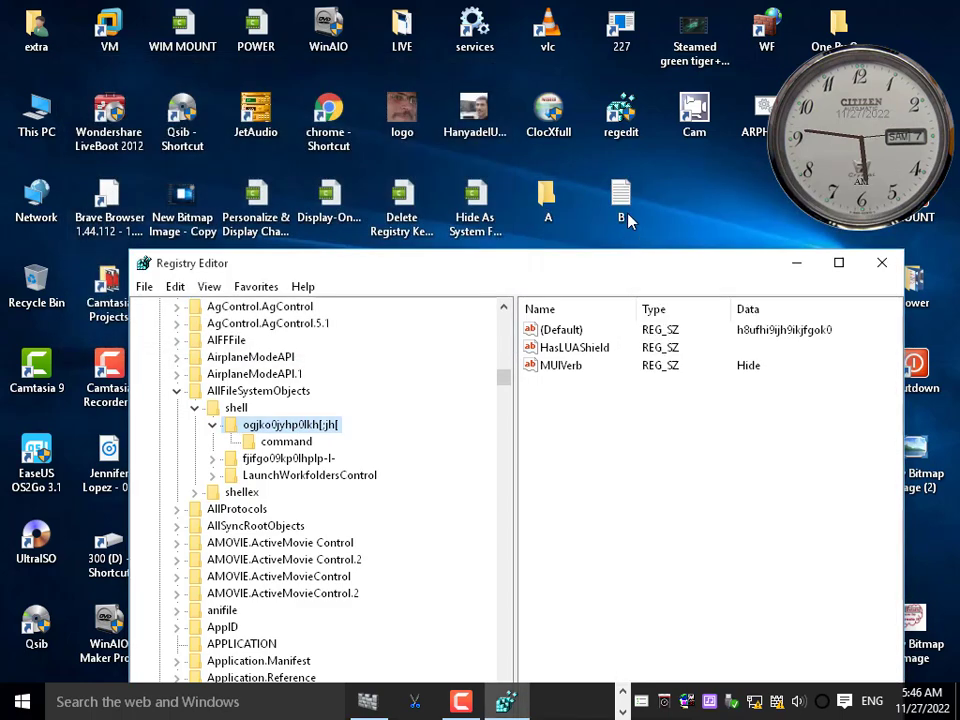
right_click(627, 198)
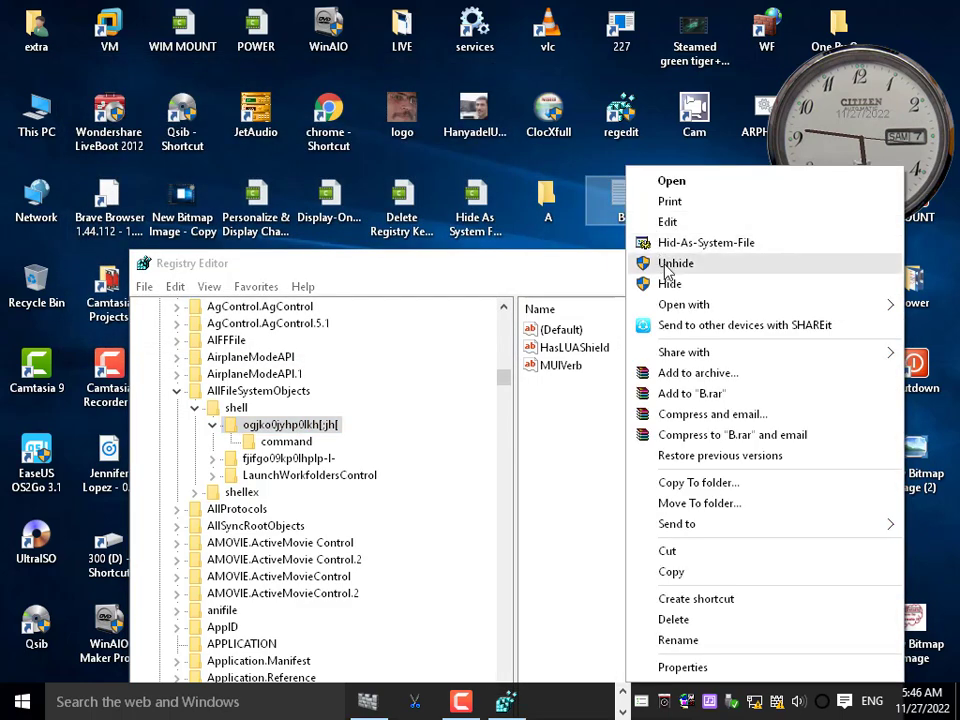
click(662, 261)
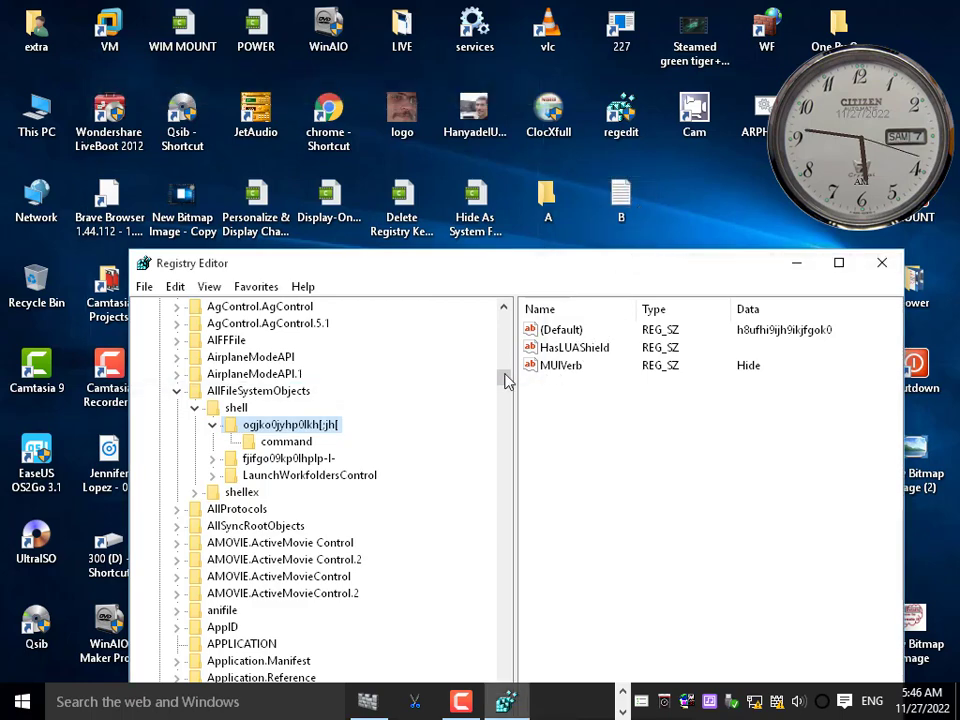
Review the command subkeys of the Hide and Unhide entries
click(287, 441)
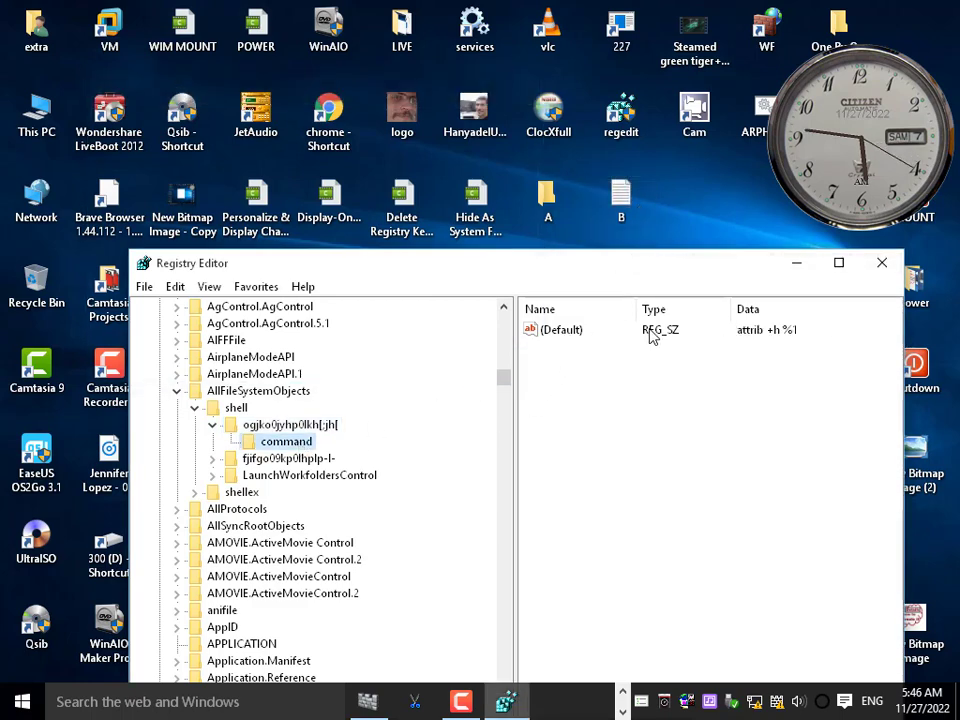
click(291, 478)
key(Up)
key(Right)
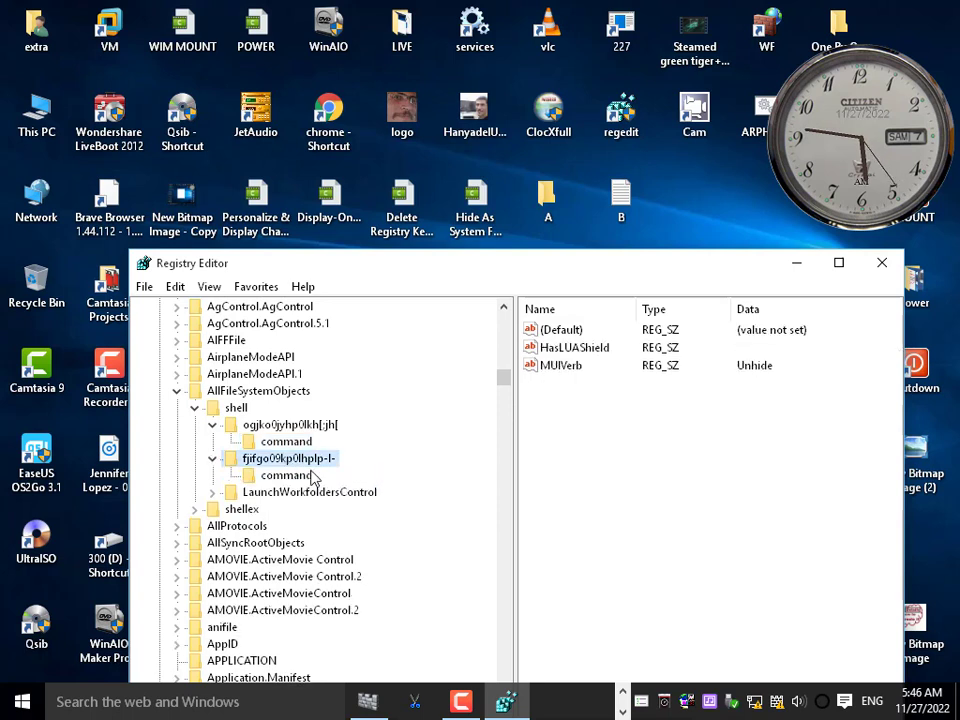
click(300, 477)
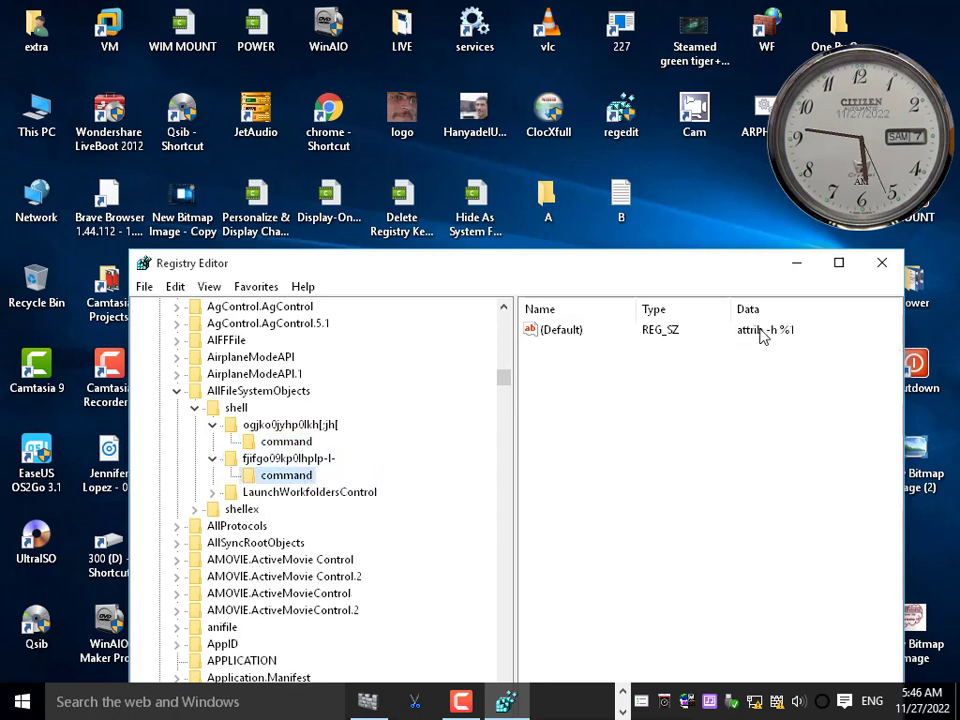
Check folder A's right-click entries, then select the Hide key's HasLUAShield value
click(546, 205)
right_click(546, 205)
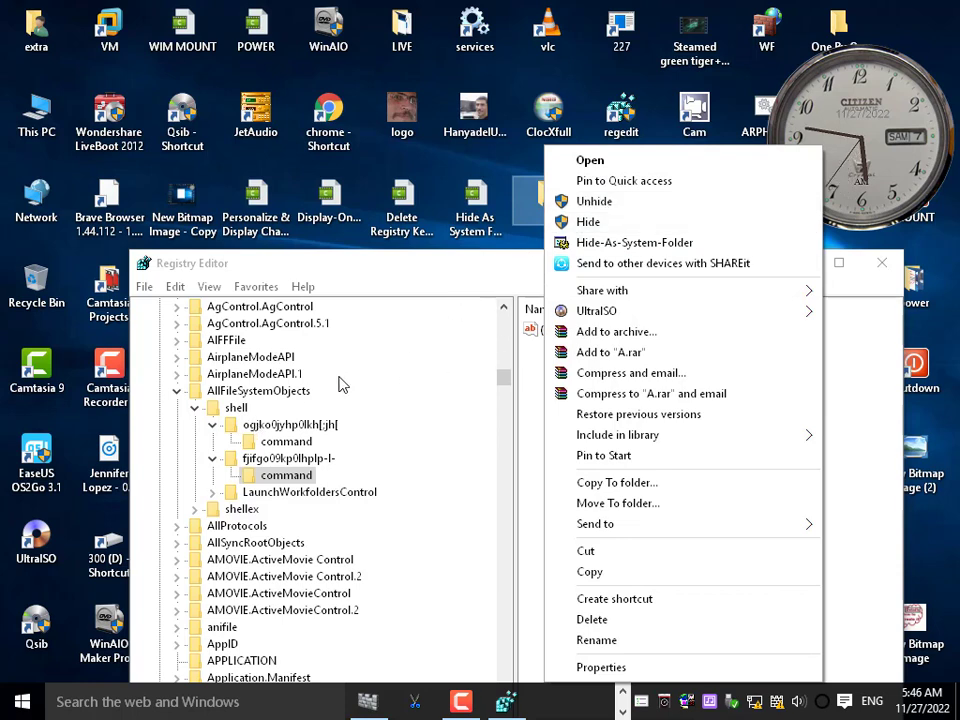
click(300, 425)
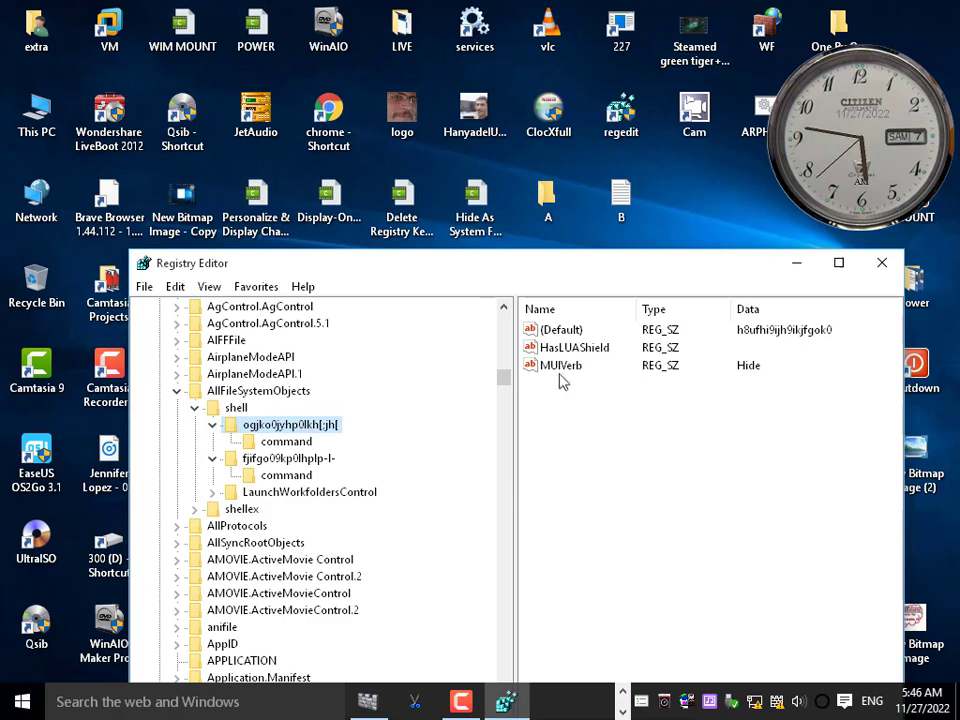
click(568, 349)
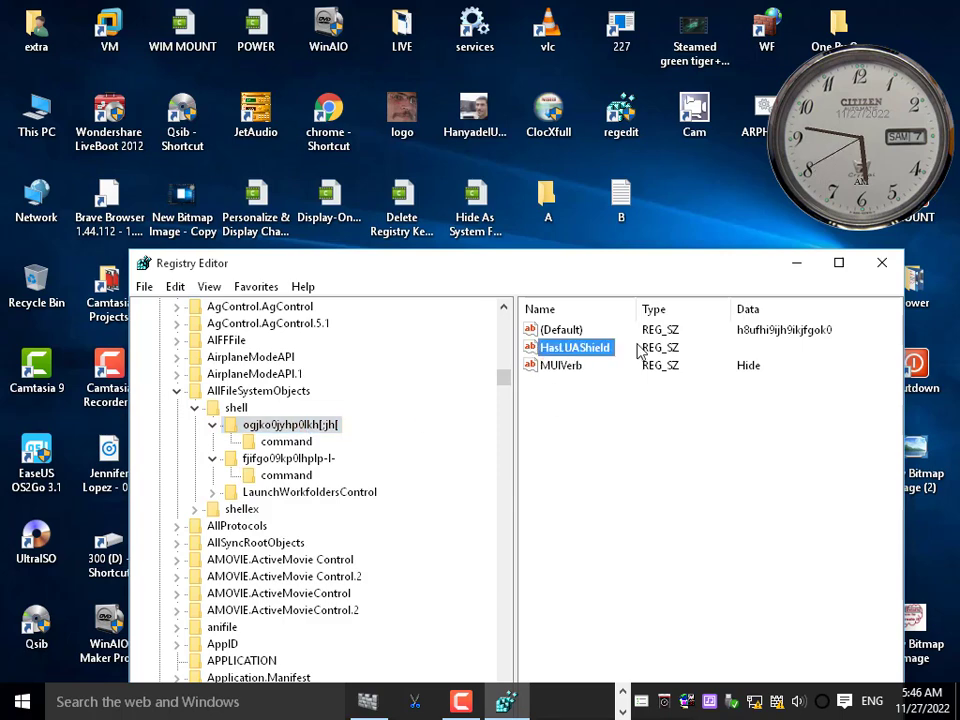
Compare the right-click entries shown on folder A and the Cam shortcut
right_click(551, 201)
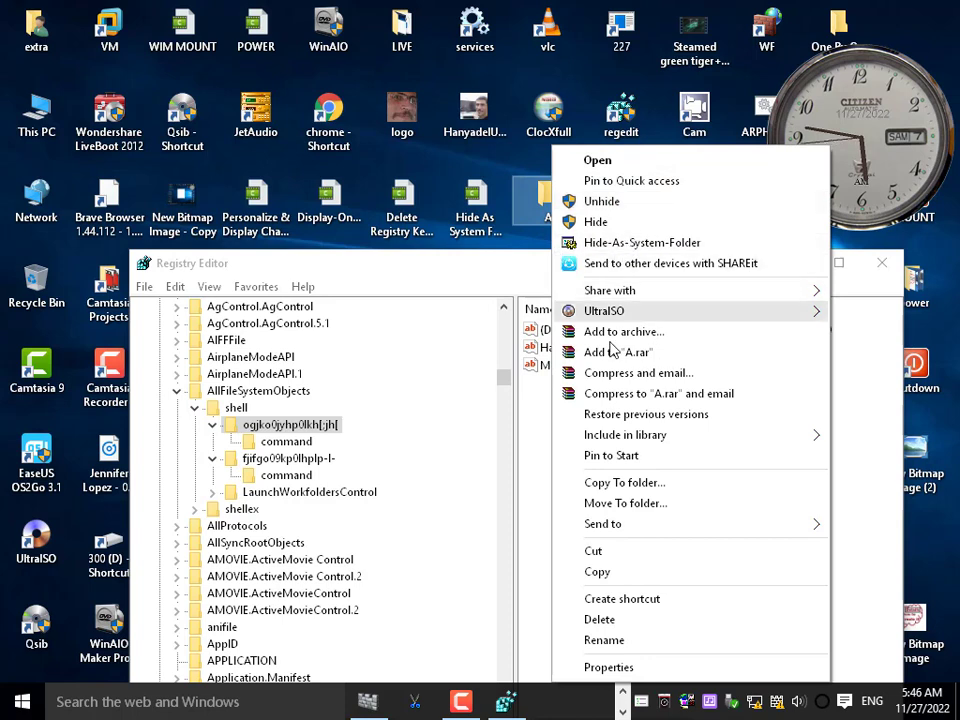
click(505, 230)
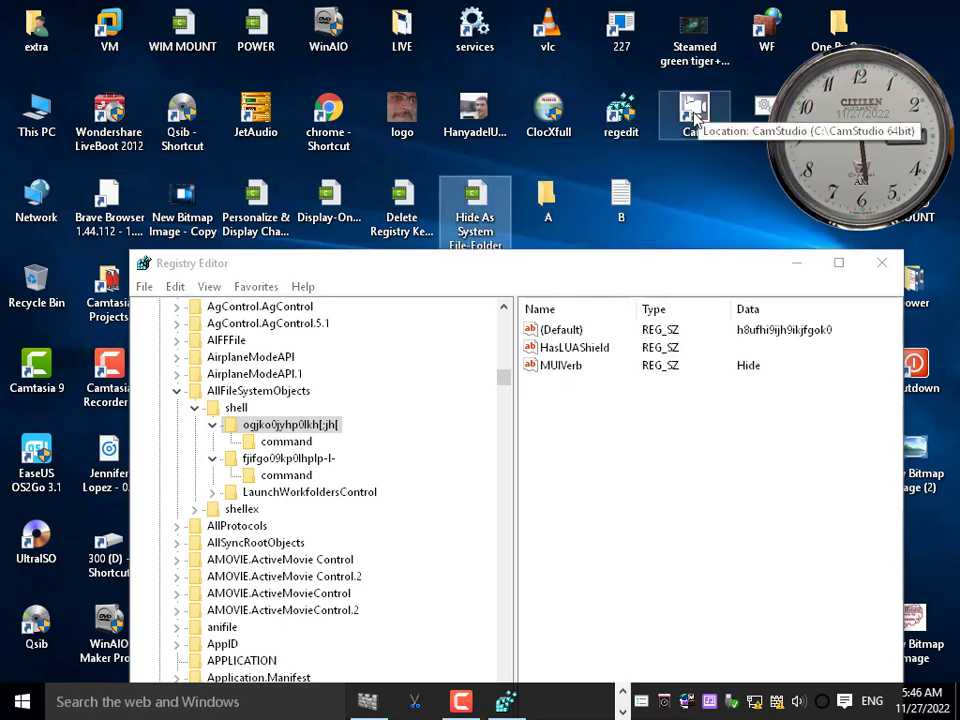
right_click(700, 116)
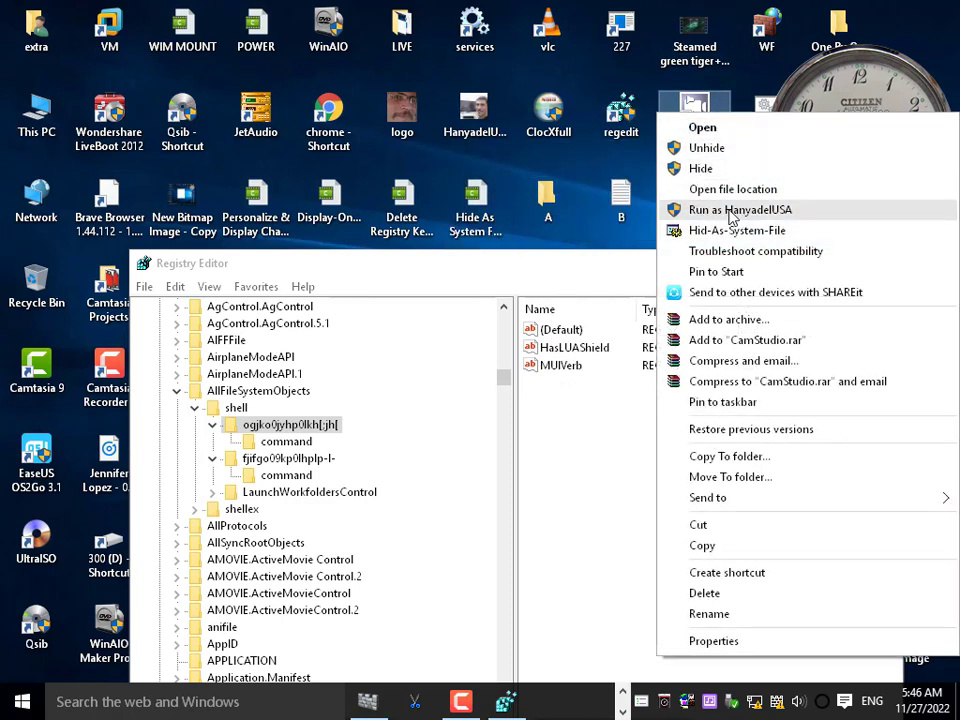
click(565, 348)
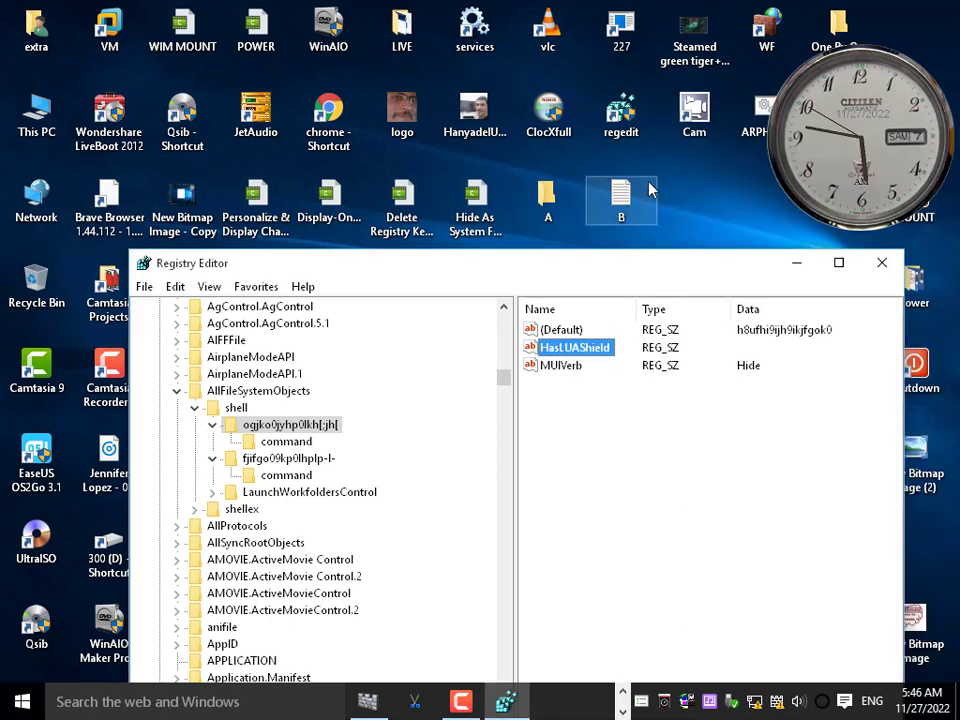
right_click(694, 110)
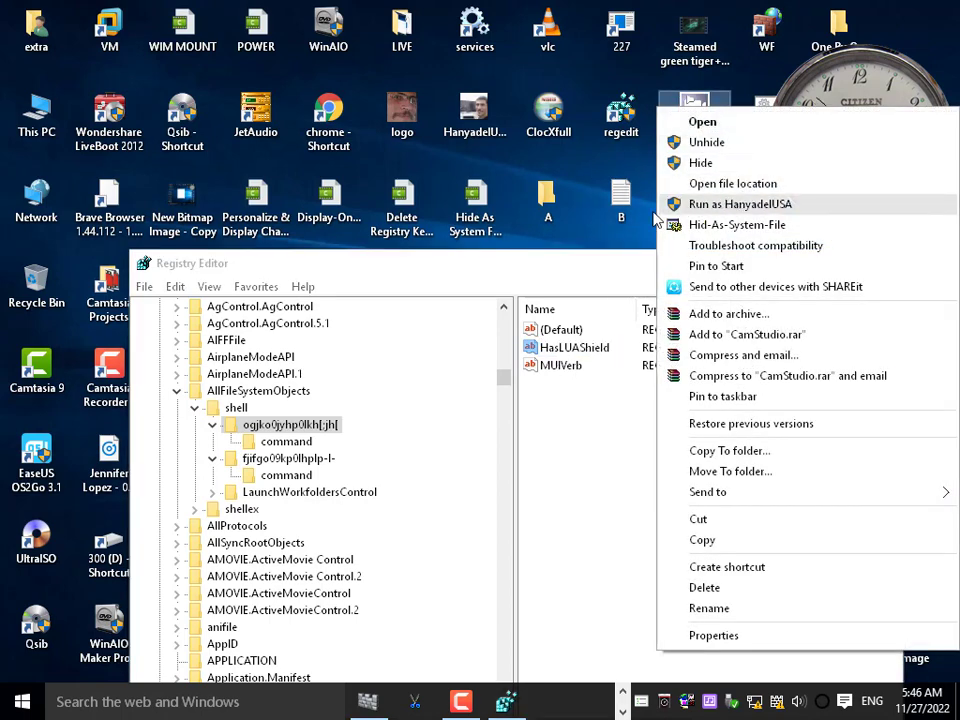
click(550, 350)
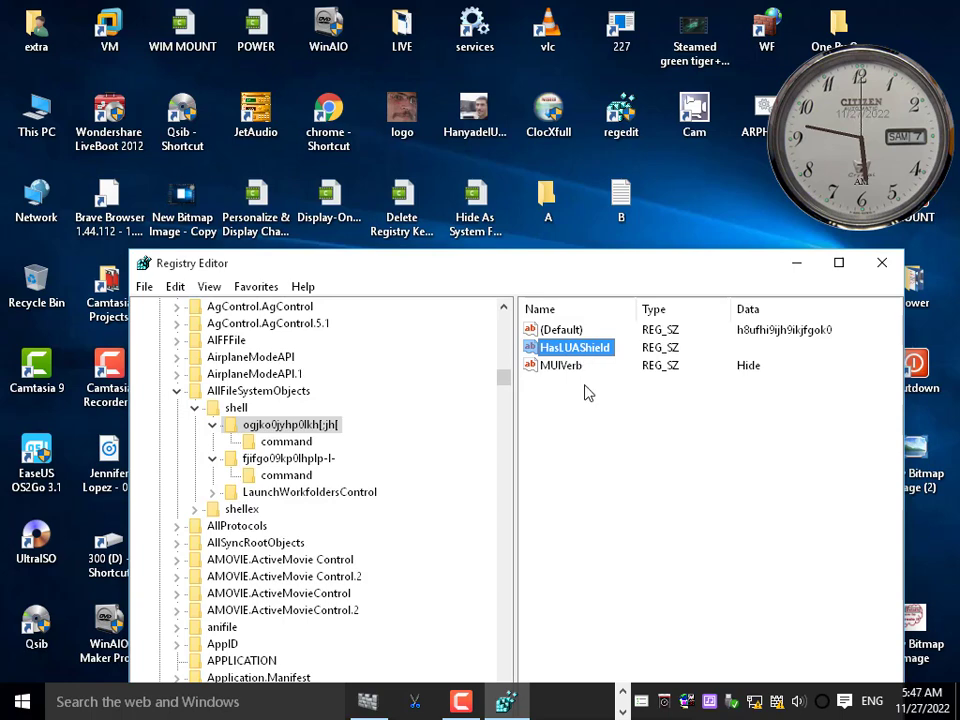
Delete HasLUAShield from the Hide and Unhide keys and confirm file B's menu lost the shields
key(Delete)
click(621, 352)
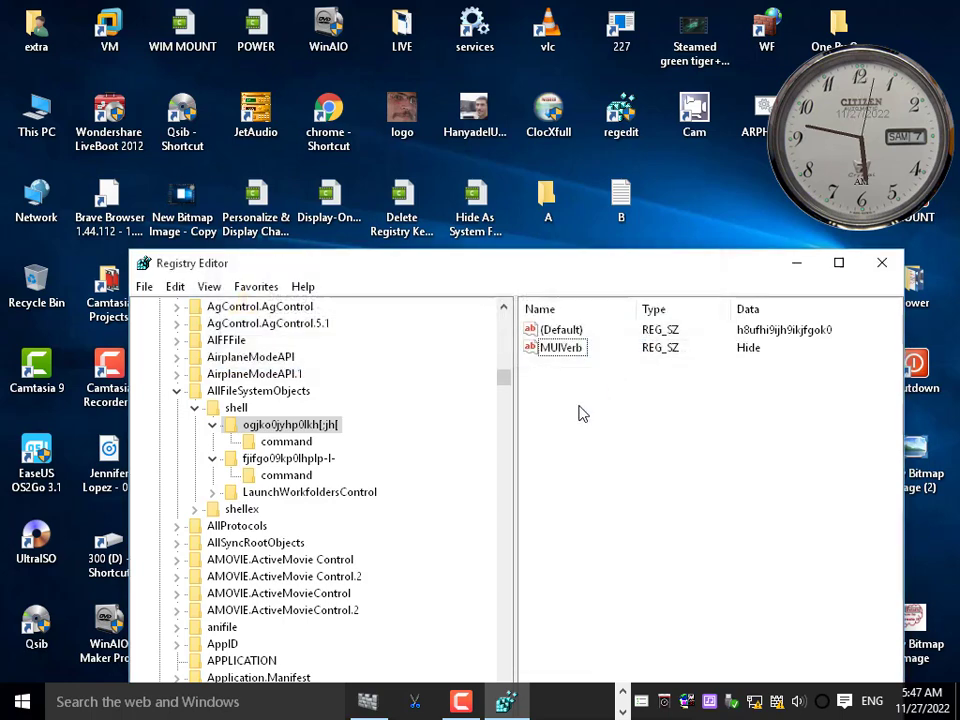
click(300, 457)
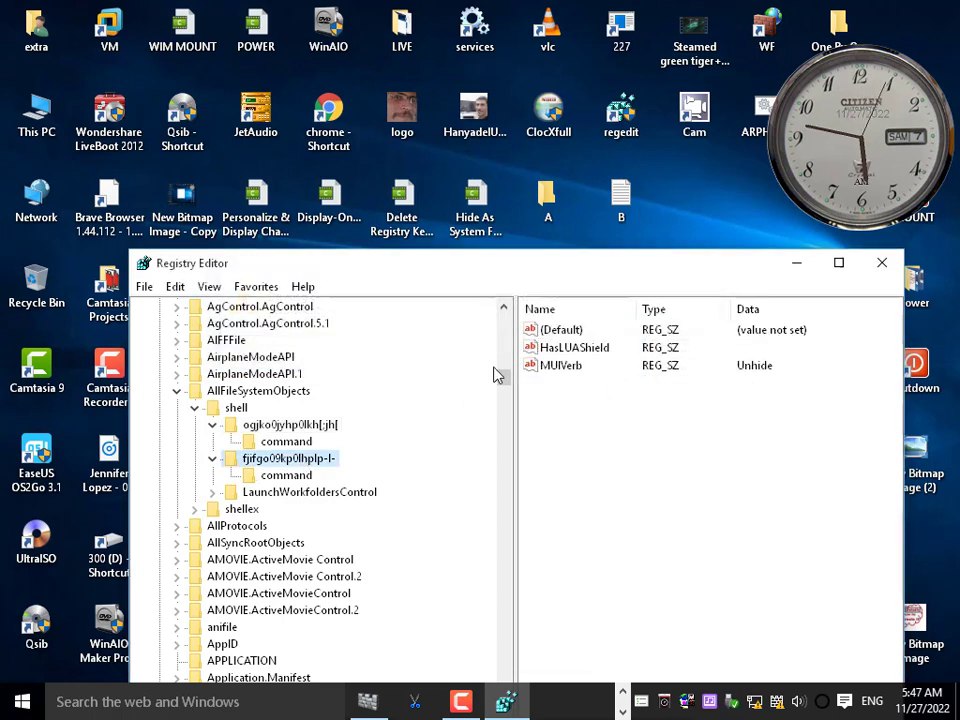
click(576, 350)
key(Delete)
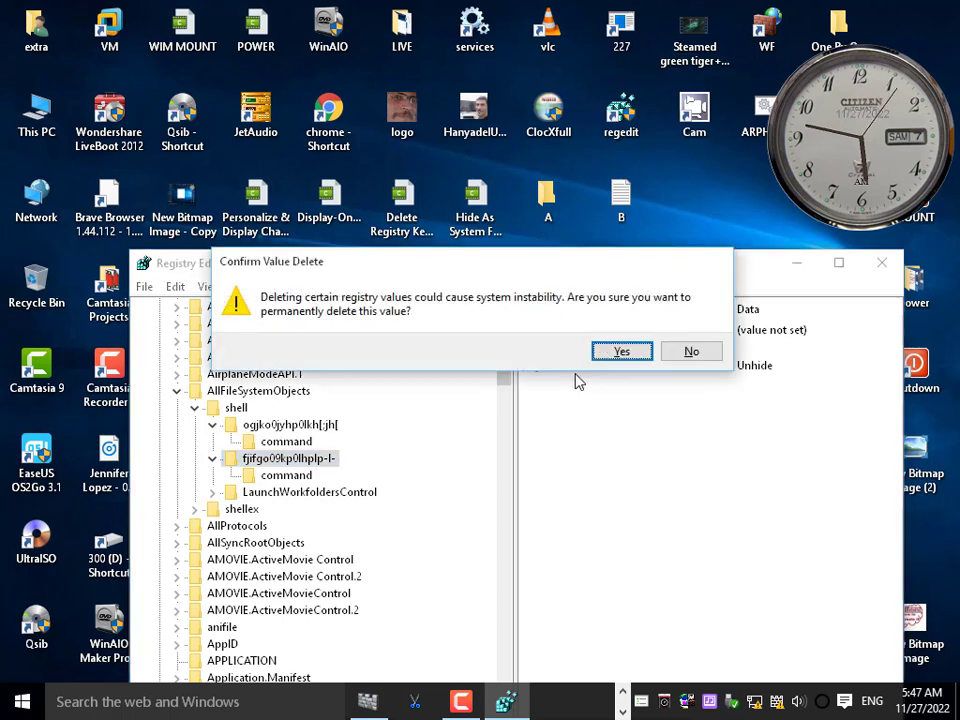
click(620, 350)
right_click(621, 200)
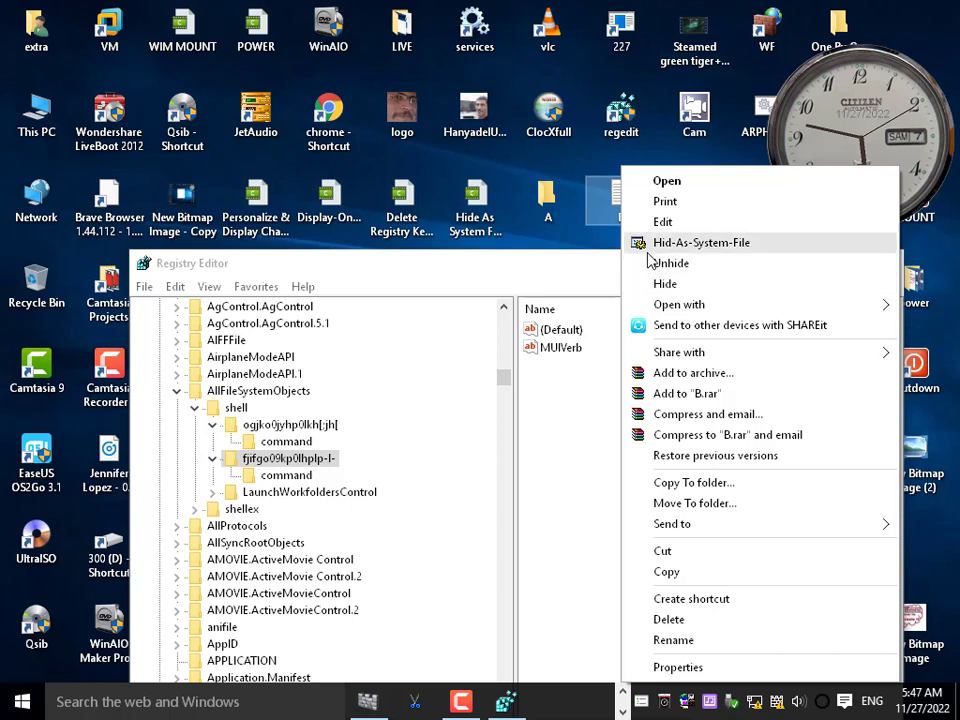
click(565, 388)
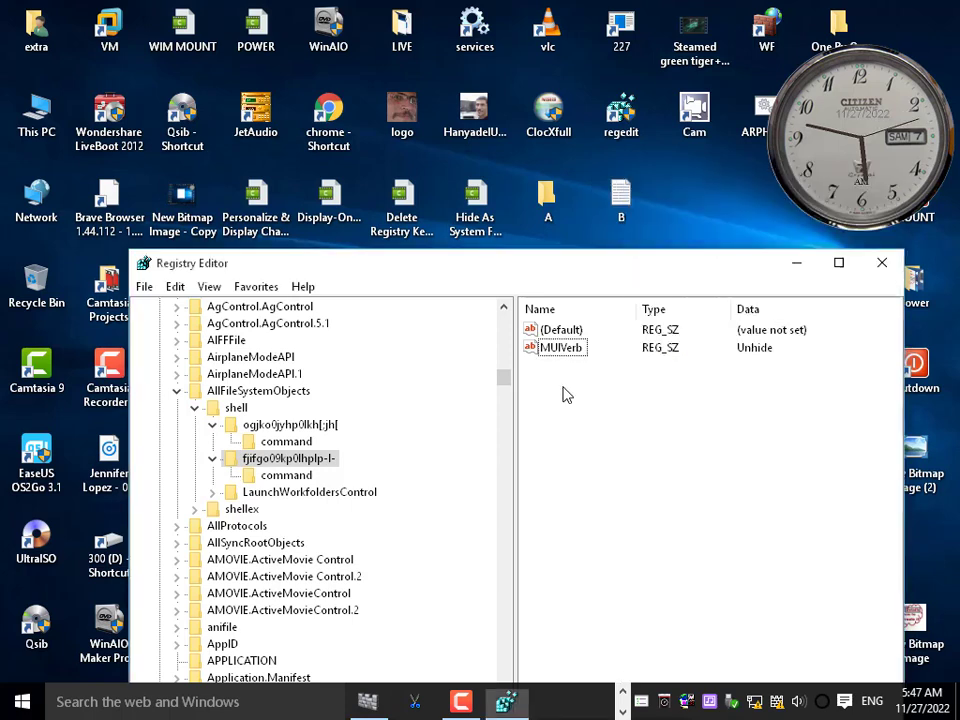
right_click(552, 395)
Add a new string value named shell32.dll,30 to the Unhide key and check file B's menu
mouse_move(615, 407)
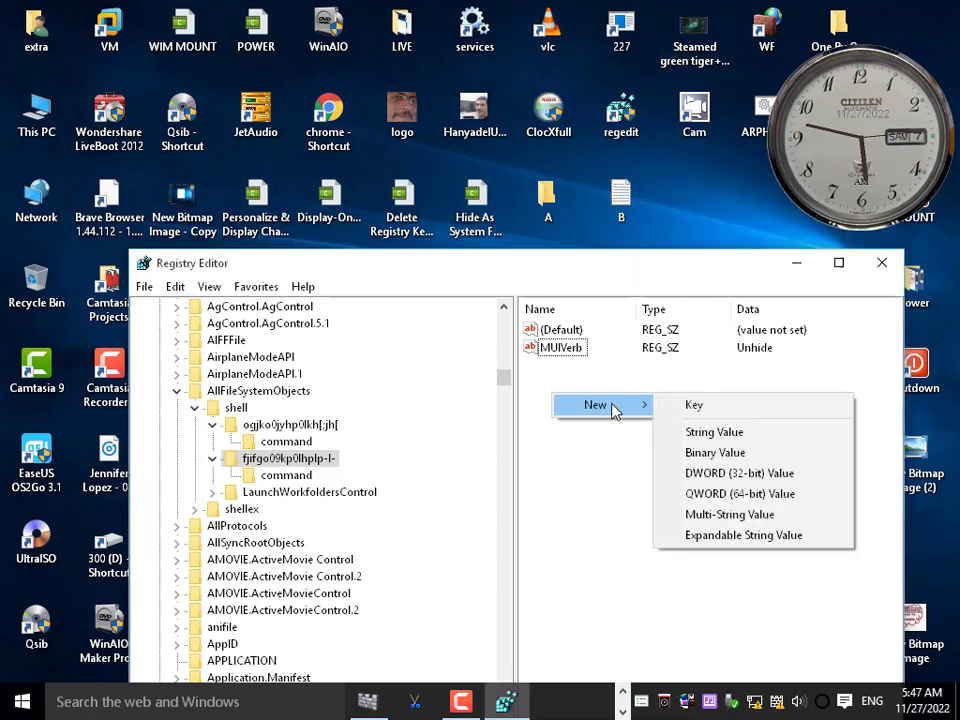
click(714, 432)
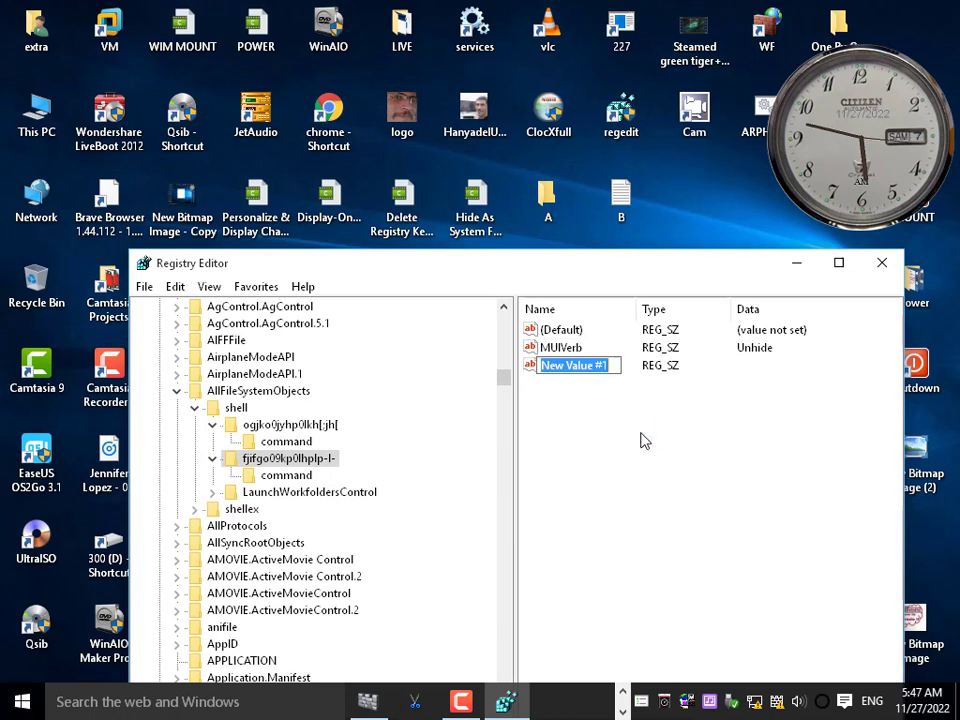
text(sh)
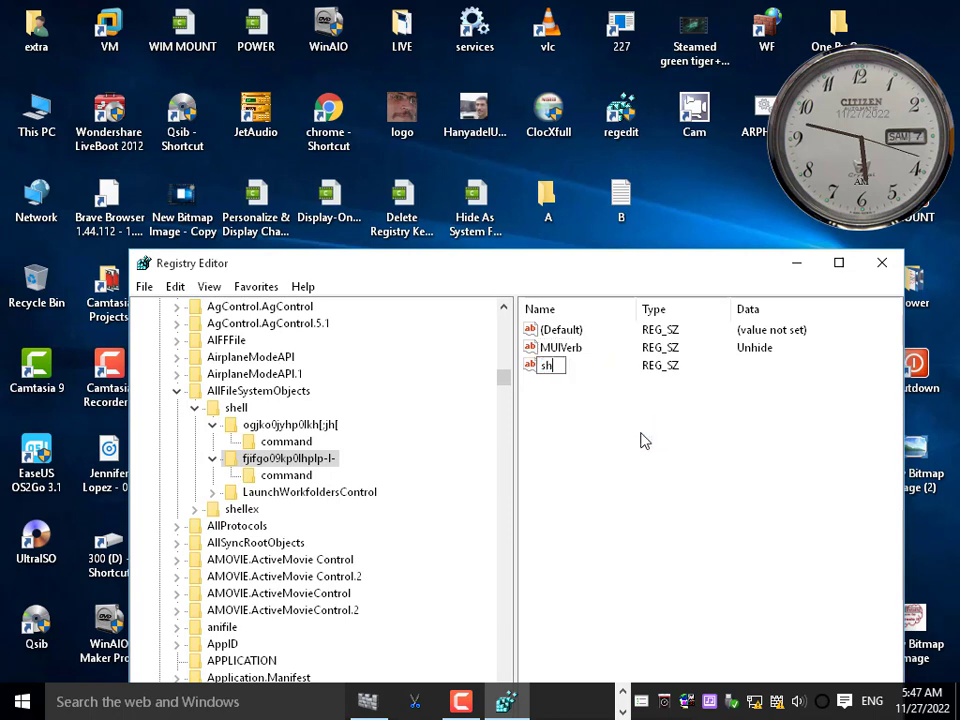
text(ell32.dll)
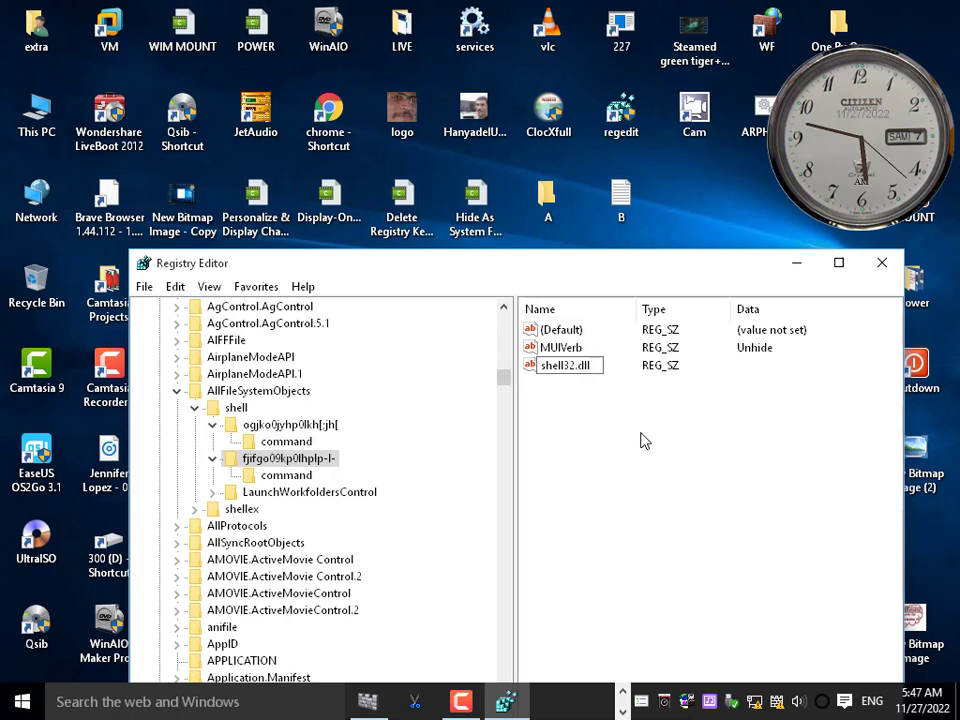
text(,)
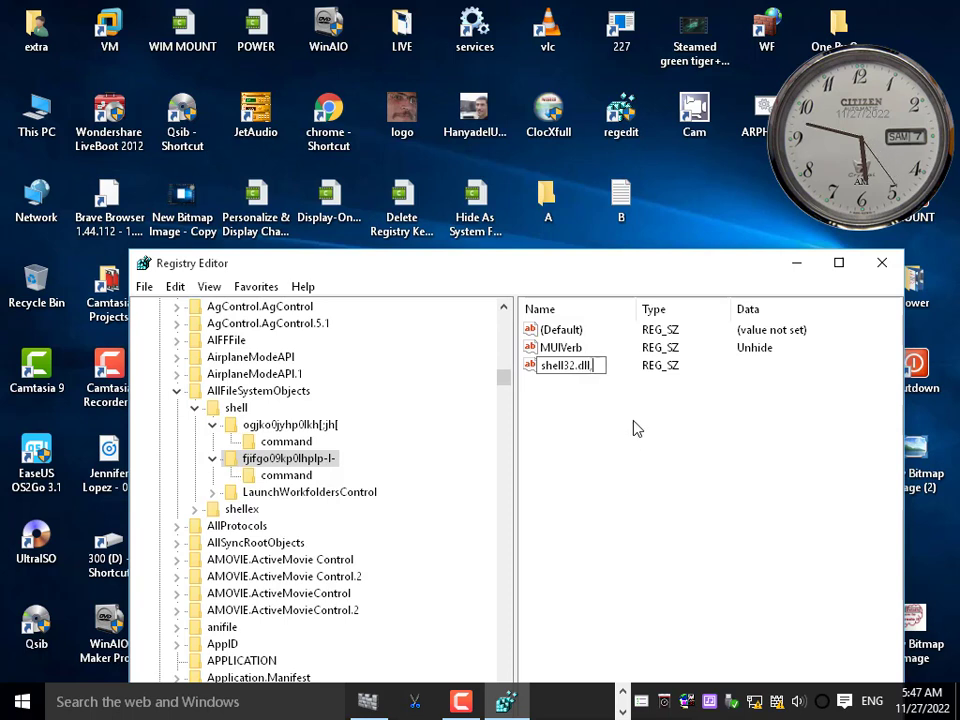
text(30)
key(Return)
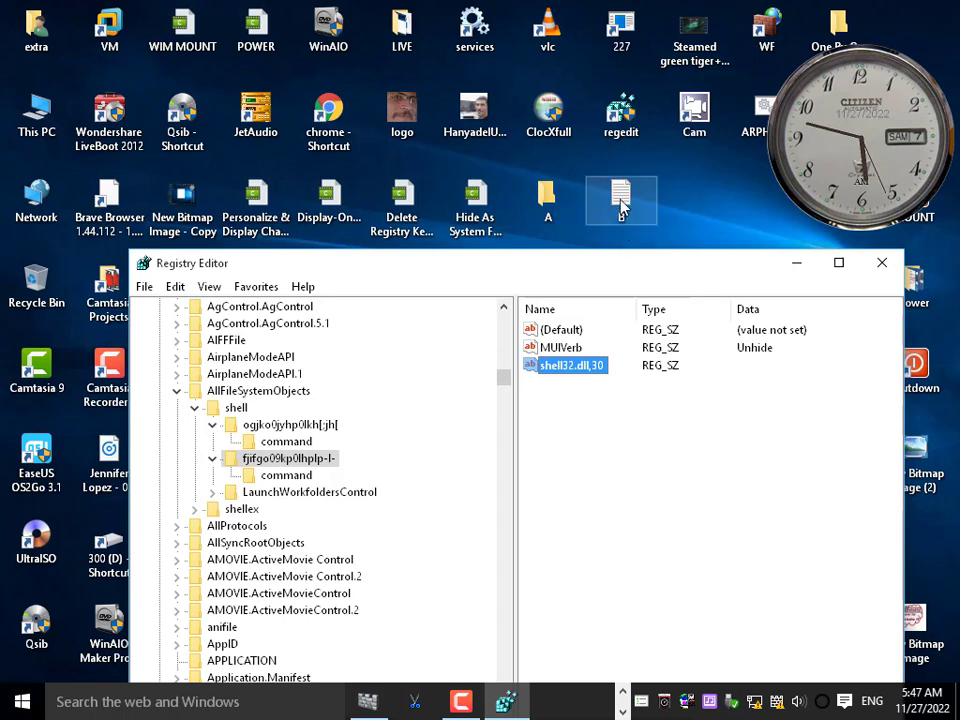
right_click(619, 205)
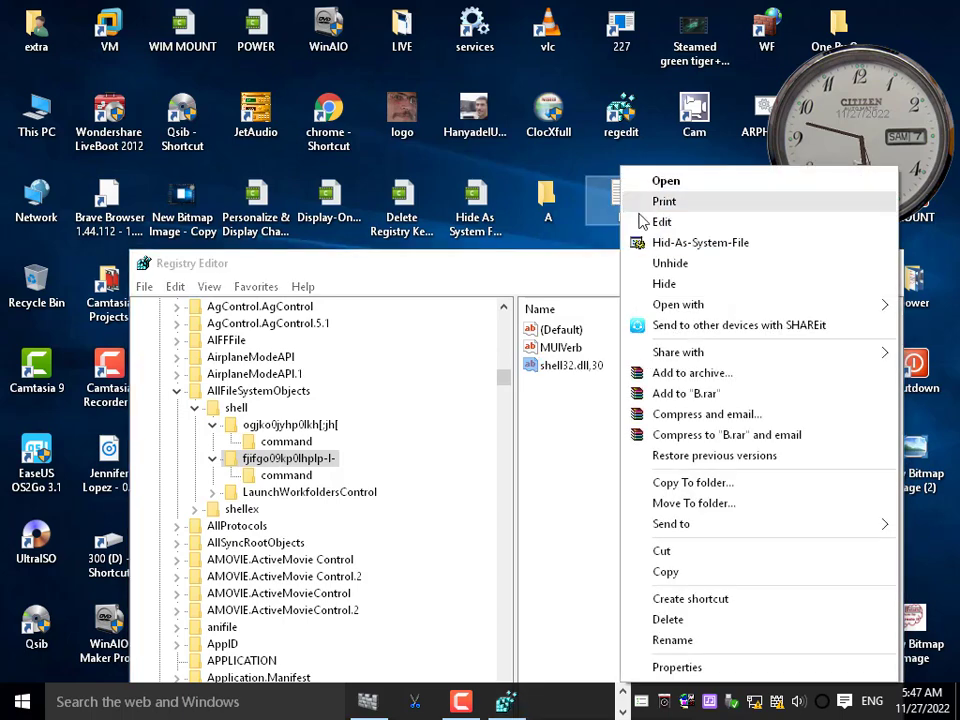
click(566, 392)
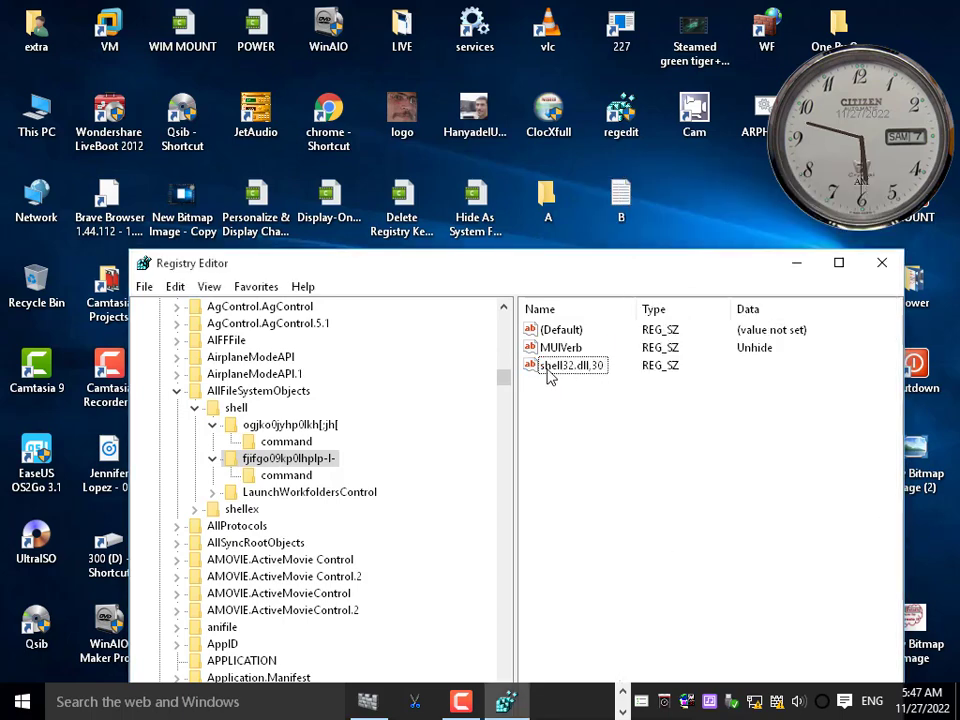
Rename that value to icon and set its data to shell32.dll,30
click(553, 367)
right_click(555, 367)
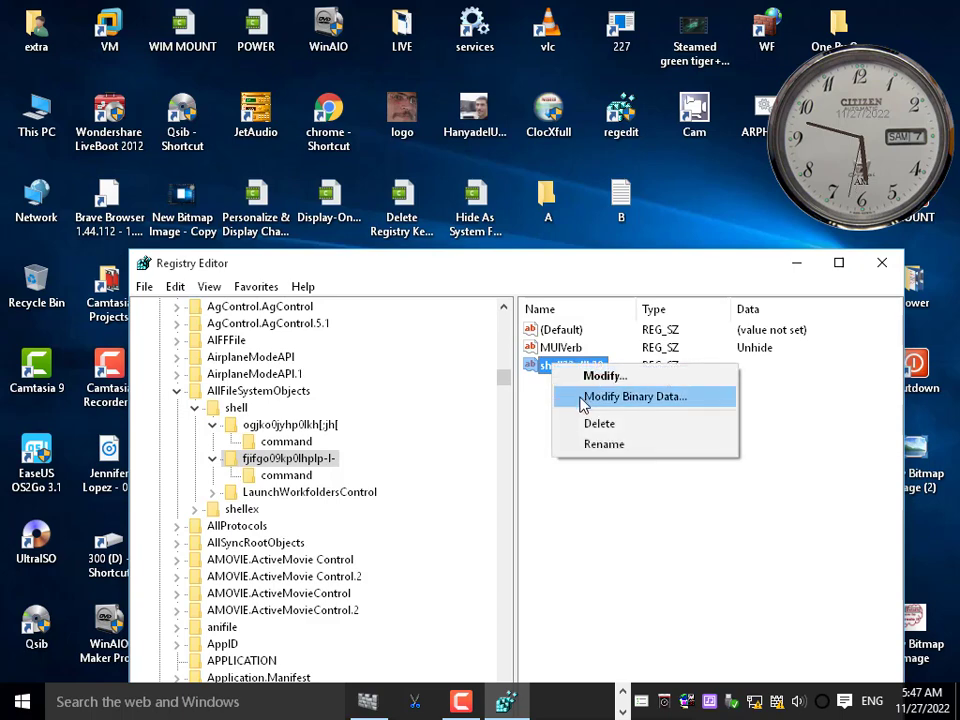
click(593, 445)
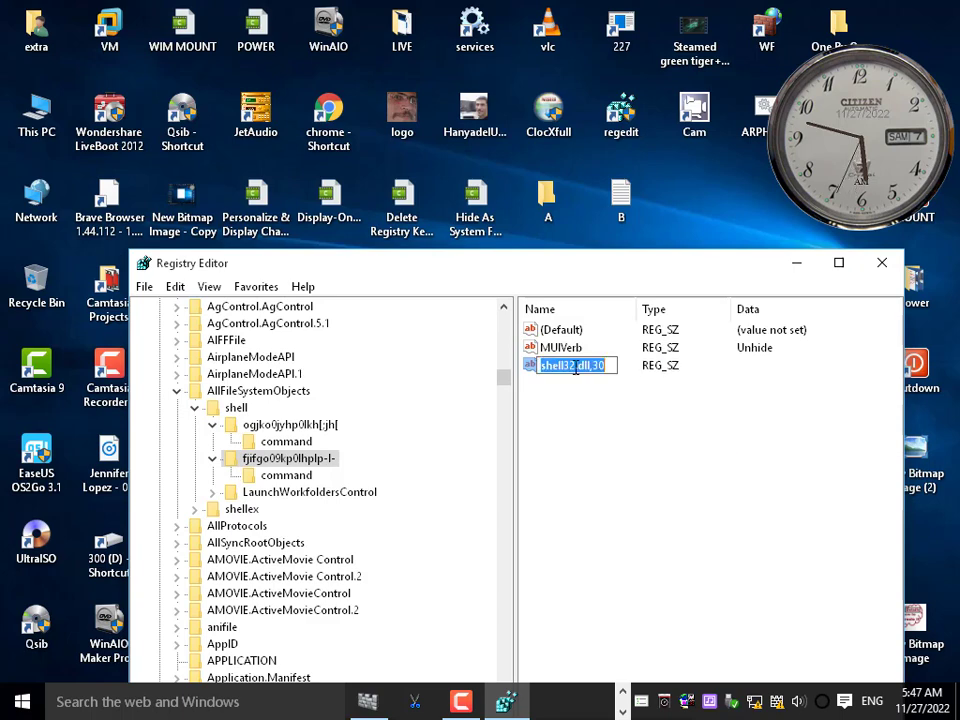
right_click(578, 366)
click(612, 408)
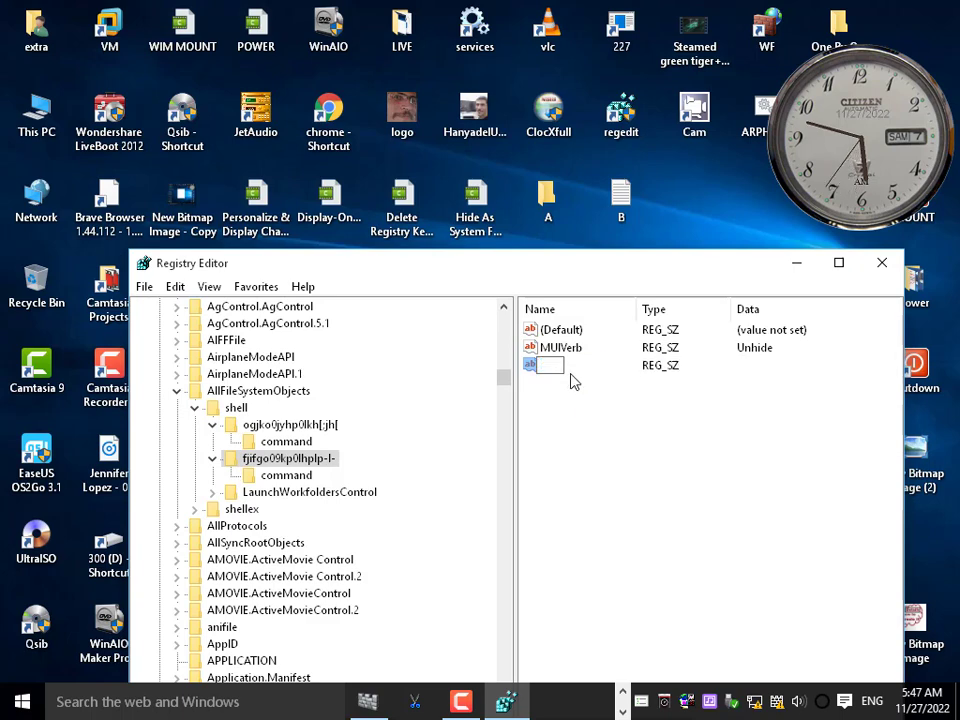
text(icon)
key(Return)
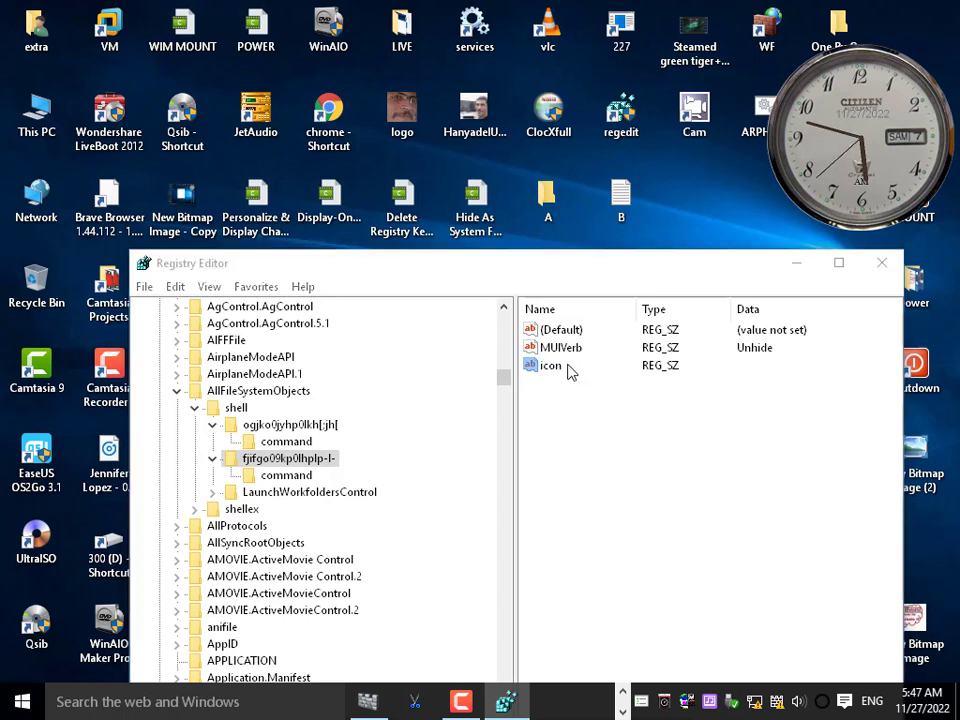
double_click(570, 370)
key(ctrl+v)
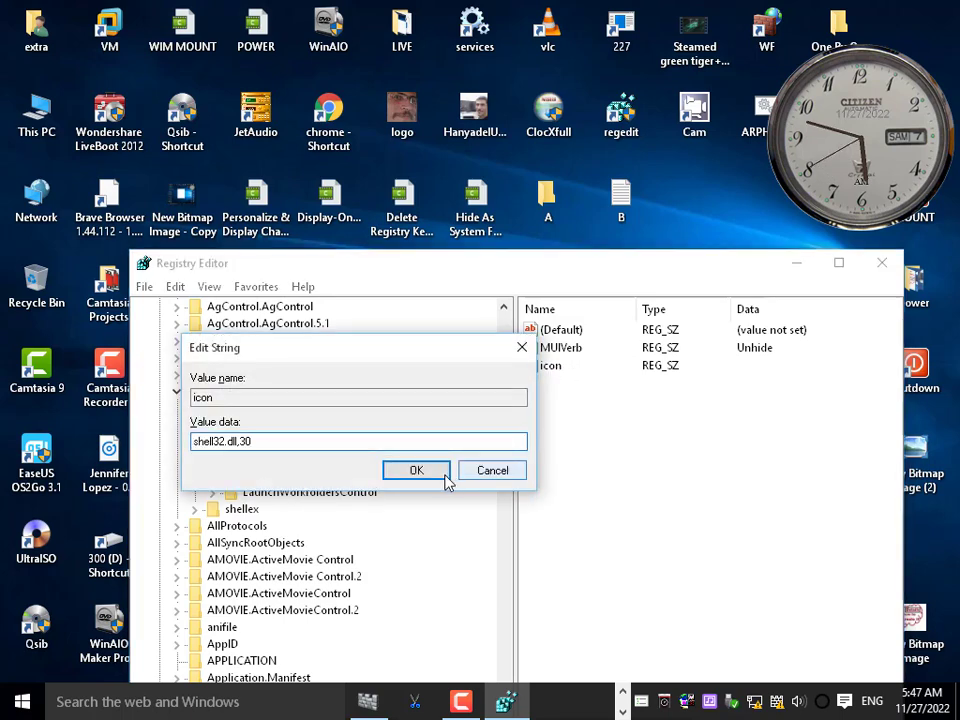
click(445, 478)
Check the Unhide icon on file B's menu, then delete the icon value
right_click(616, 200)
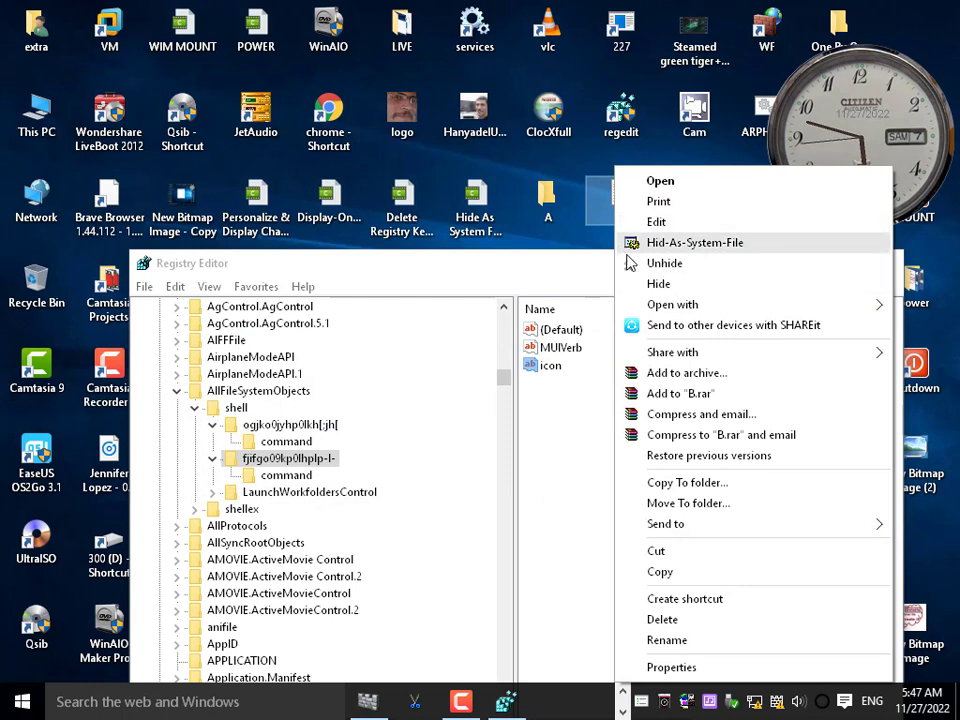
click(552, 366)
key(Delete)
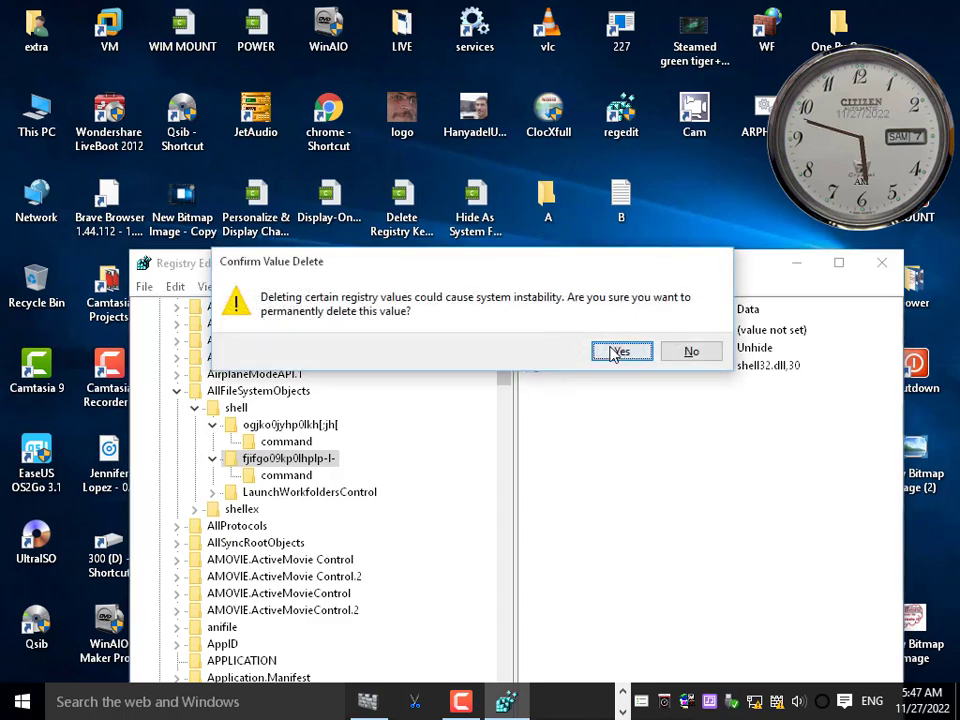
click(617, 352)
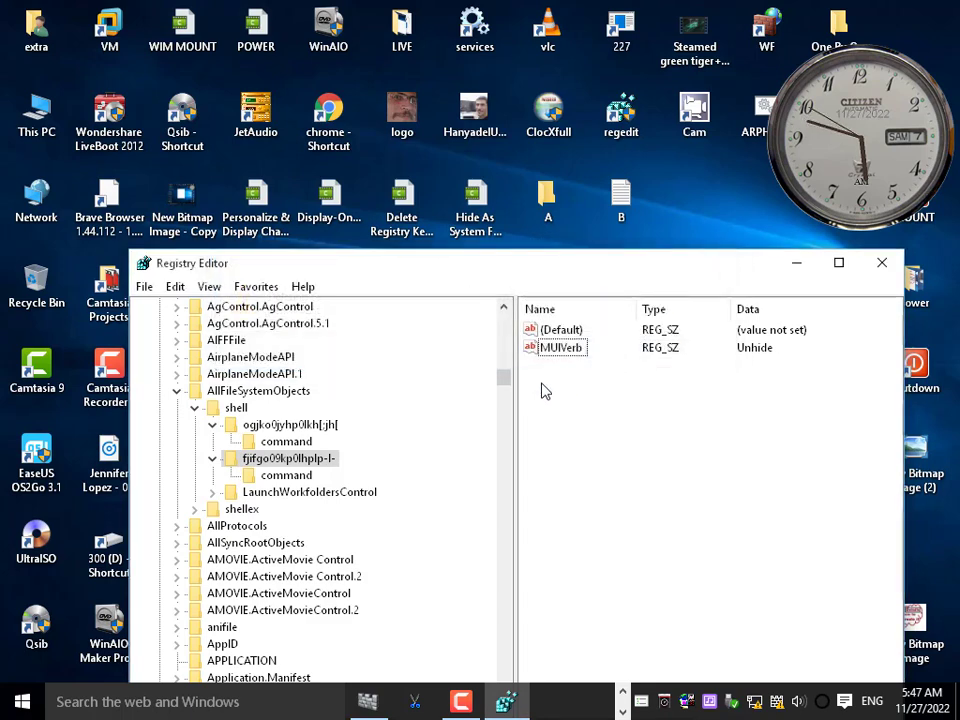
Compare the context-menu entries on file B and the Cam shortcut
click(547, 199)
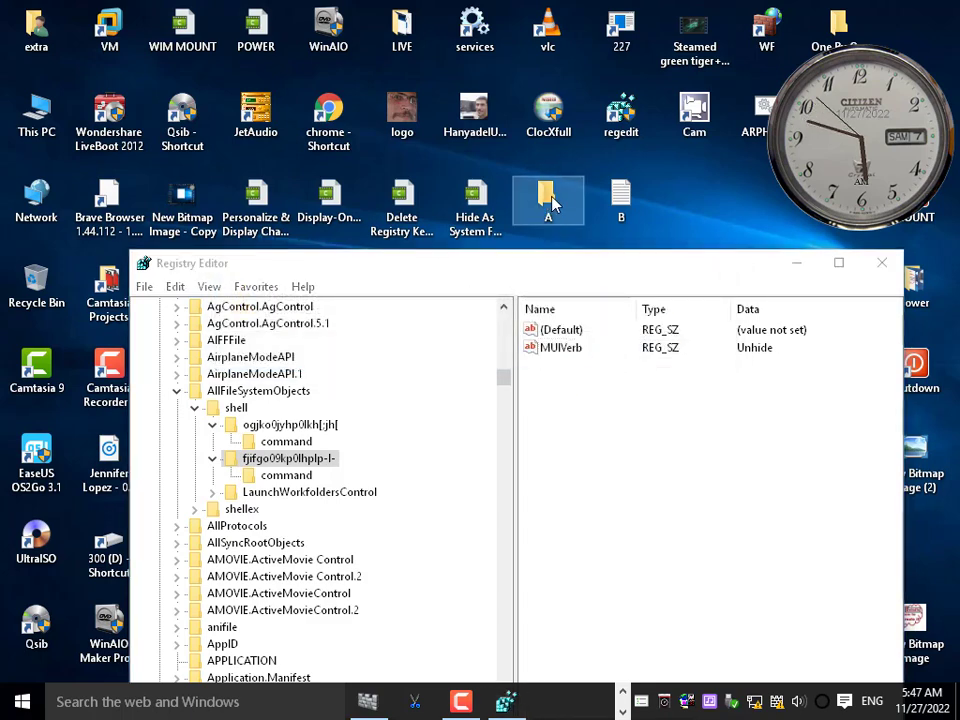
right_click(617, 200)
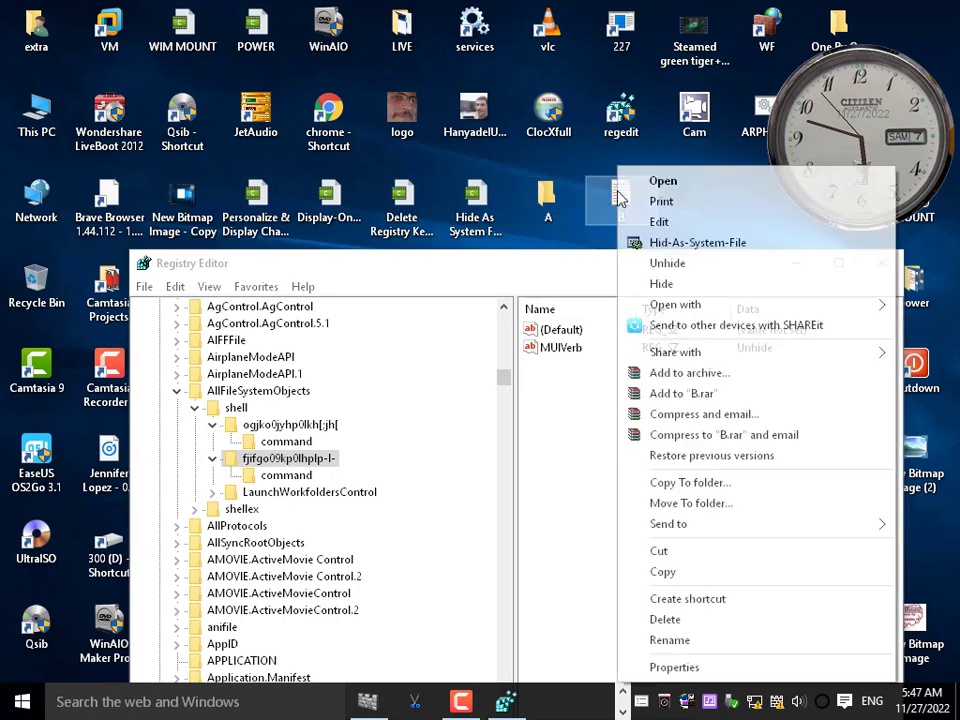
click(697, 110)
right_click(697, 110)
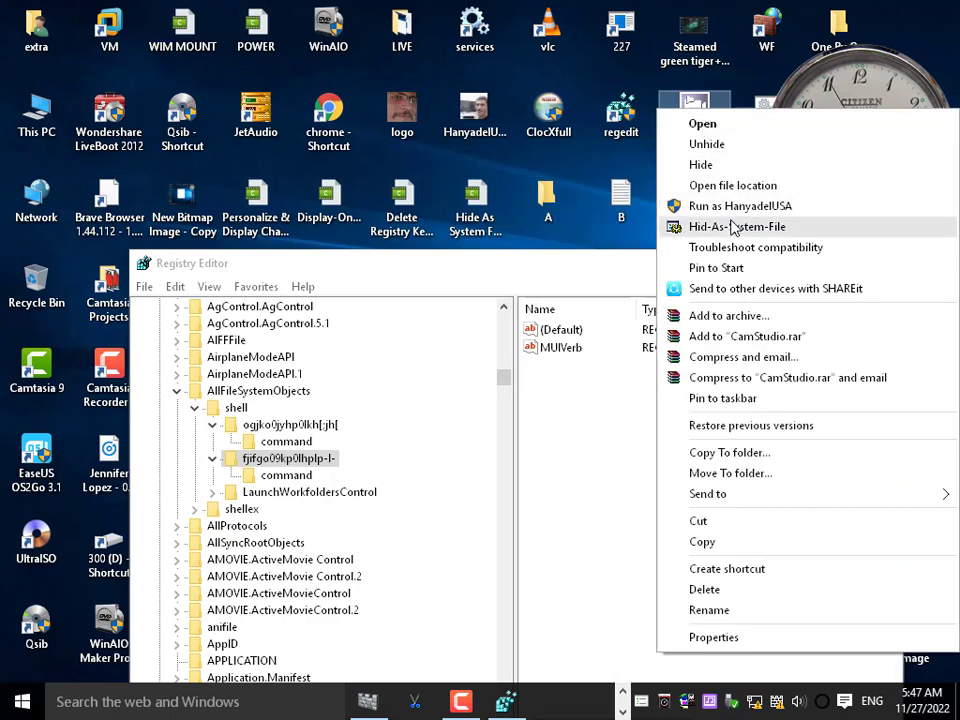
Add a HasLUASHIELD string value to the Unhide key and verify its shield on file B
right_click(537, 411)
mouse_move(566, 432)
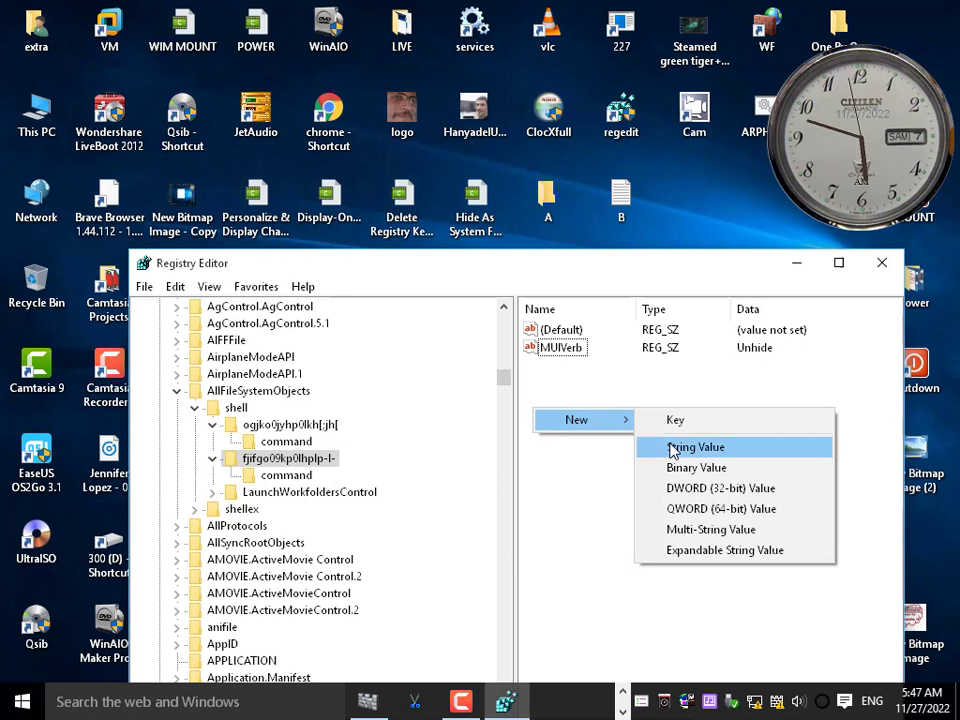
click(671, 449)
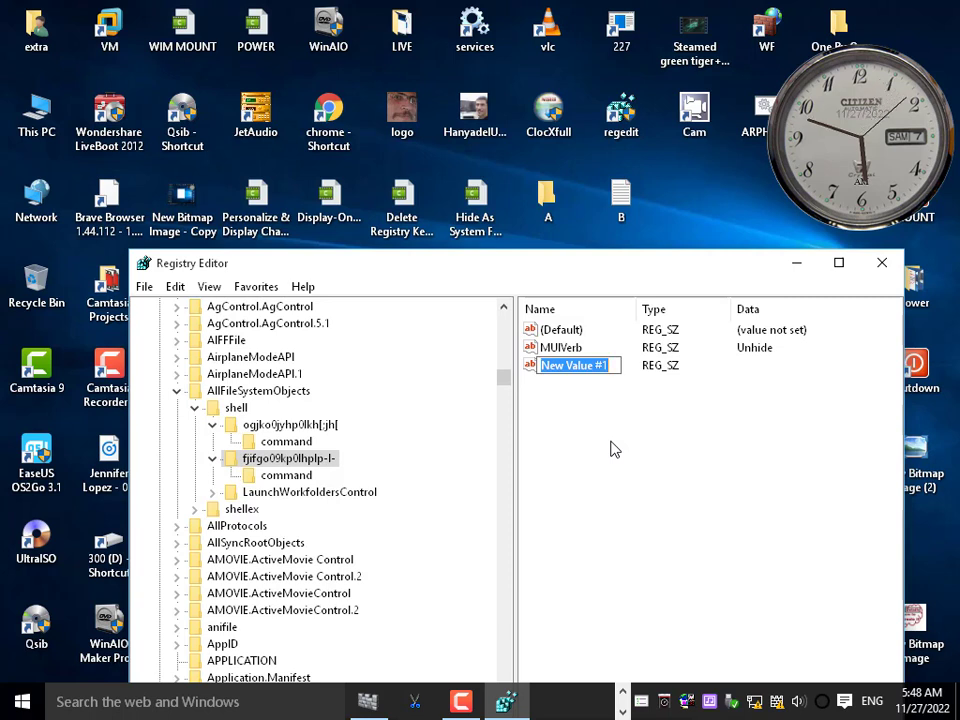
text(H)
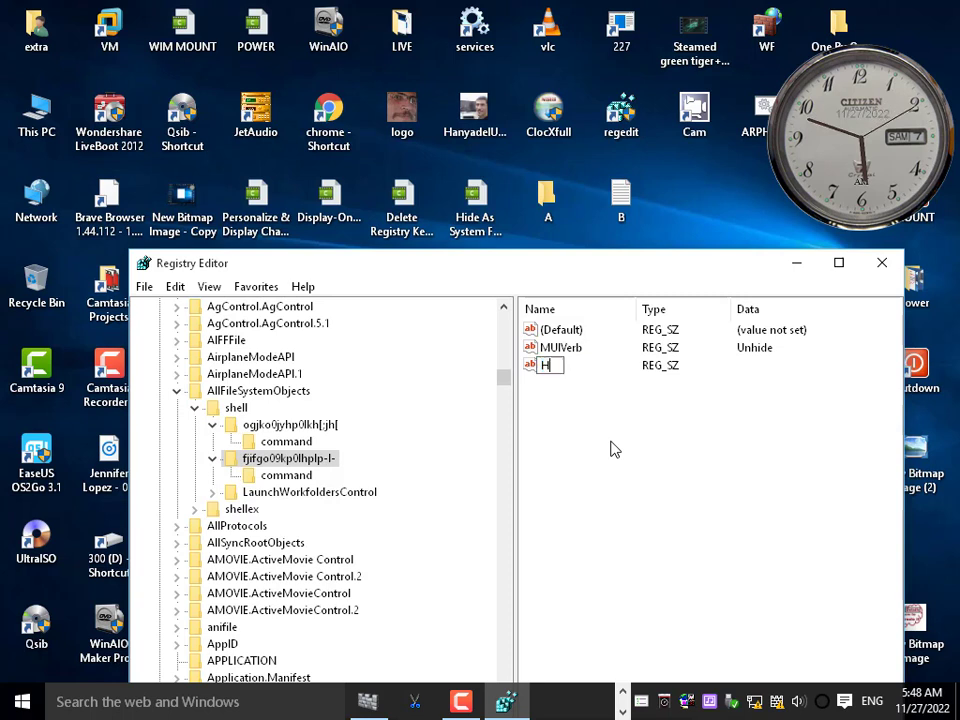
text(asL)
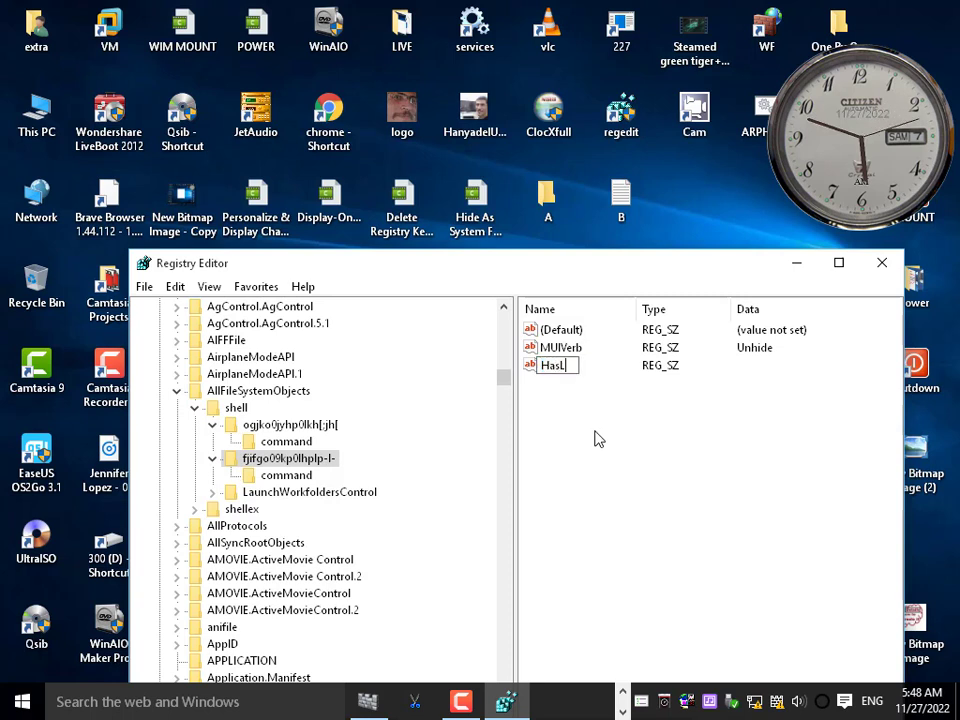
text(UASHIE)
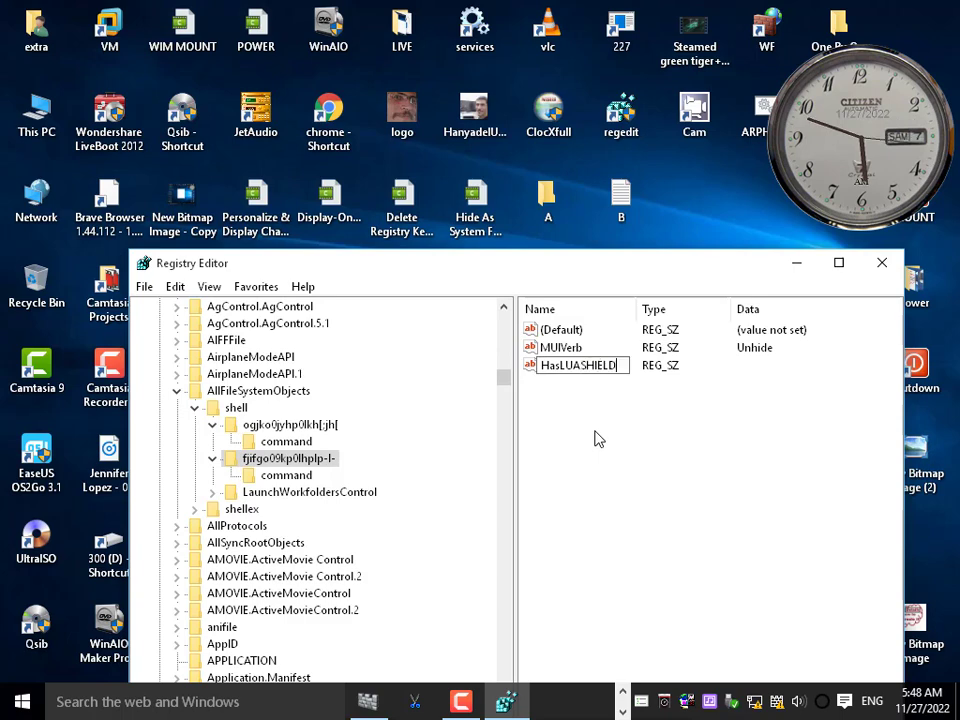
text(LD)
key(Return)
right_click(623, 206)
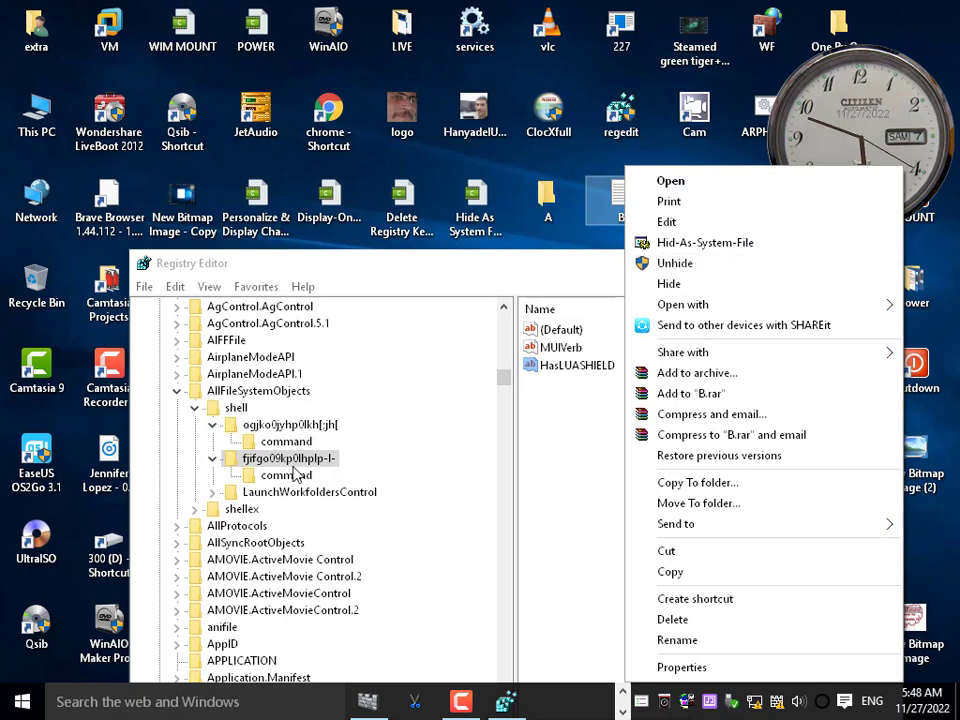
click(276, 426)
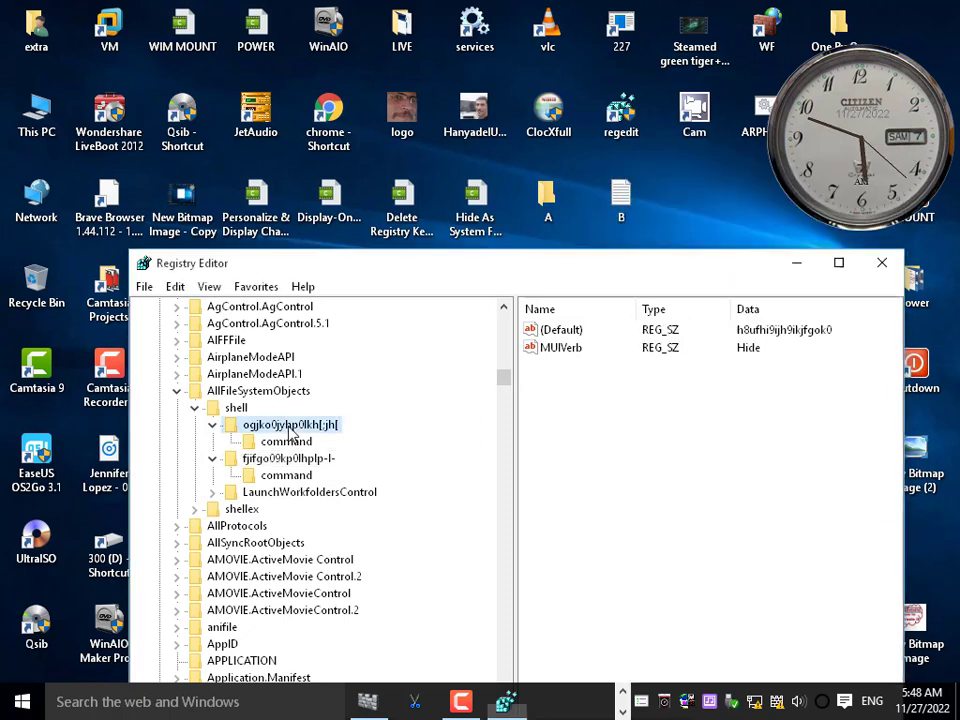
Add a HASLUASHIELD string value to the Hide key and check file B's menu
right_click(565, 380)
mouse_move(645, 400)
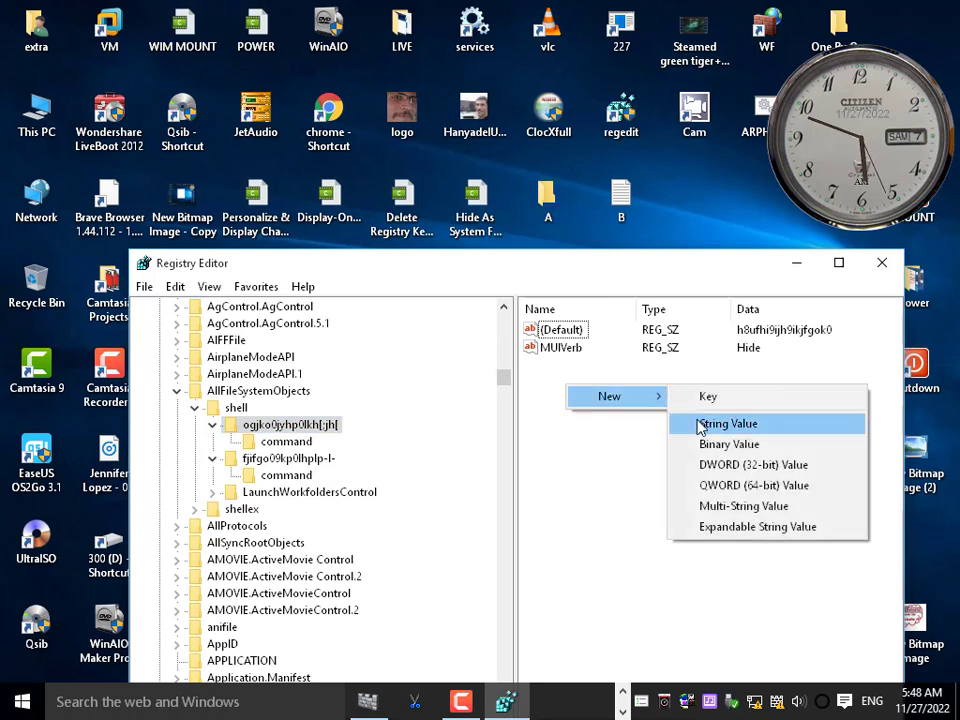
click(701, 427)
text(H)
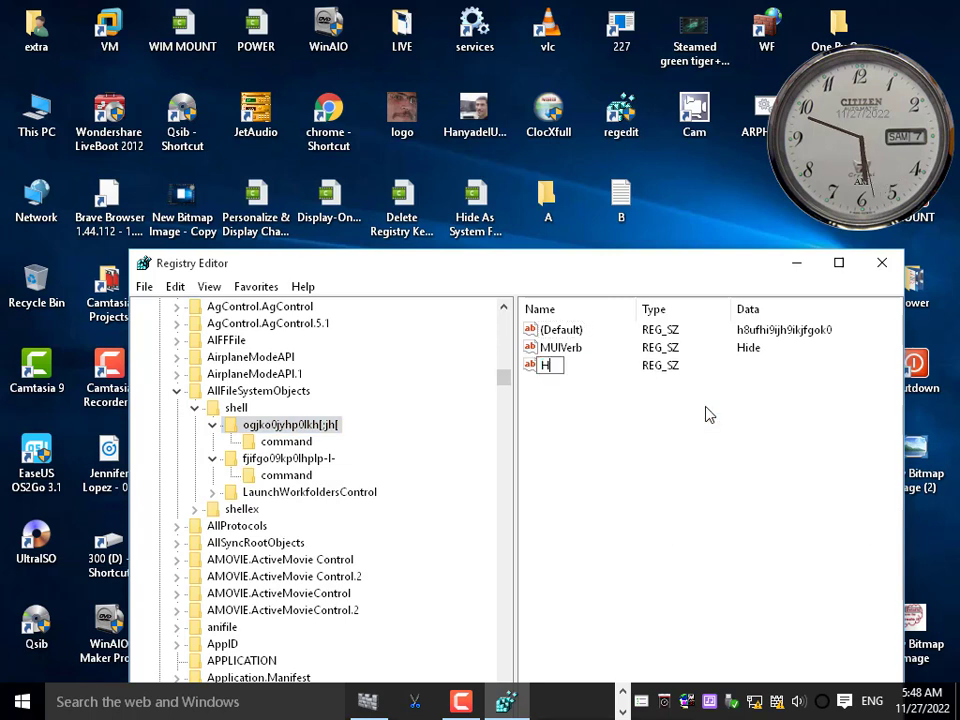
text(ASLU)
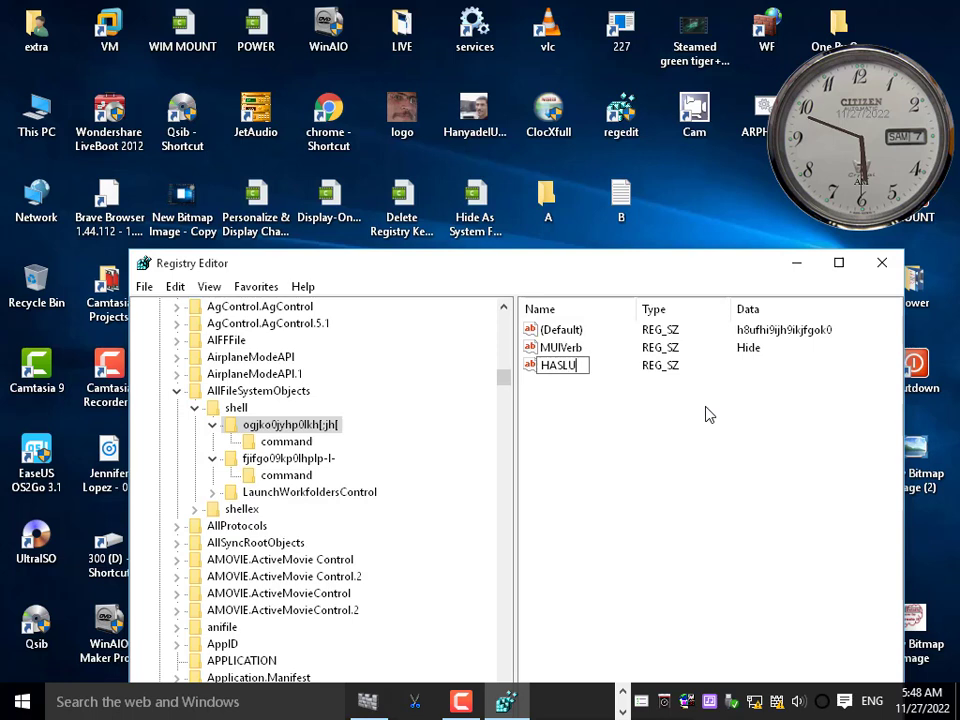
text(ASHIE)
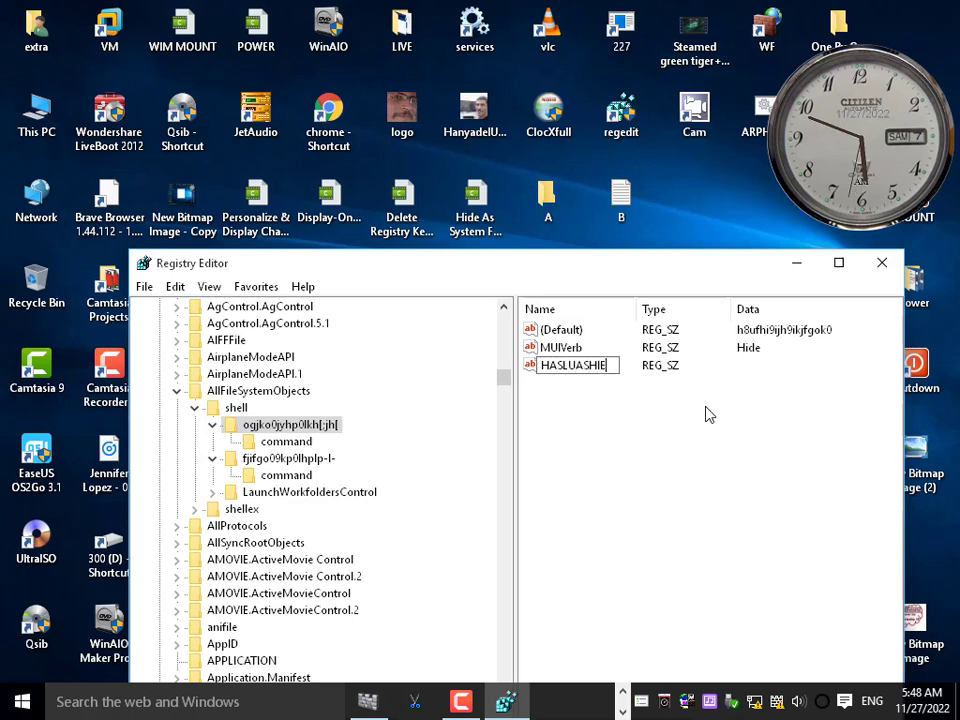
text(LD)
key(Return)
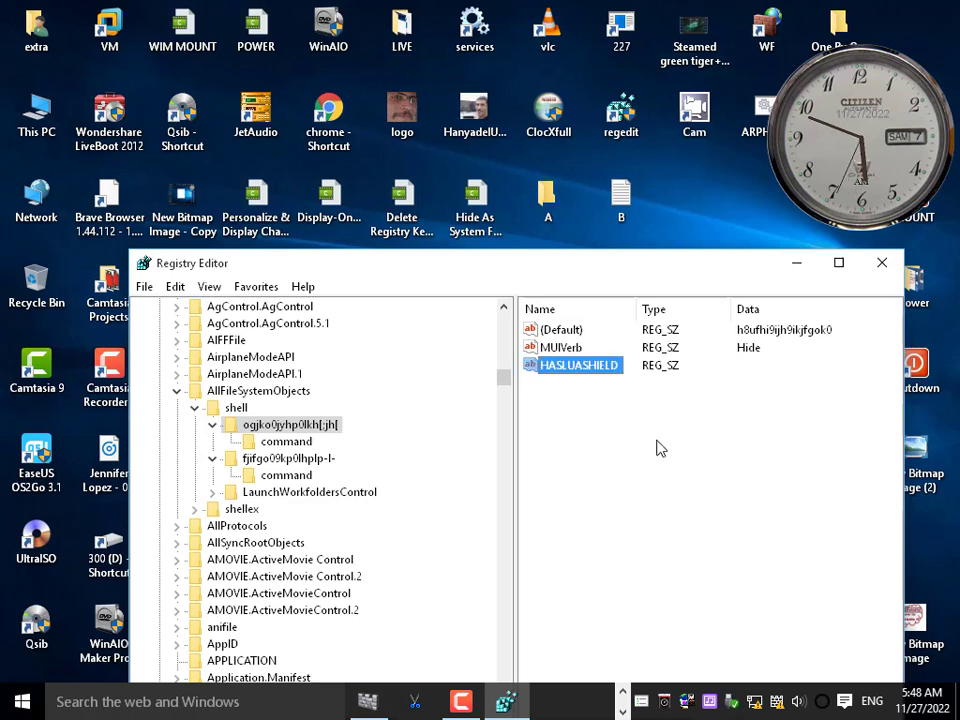
right_click(625, 211)
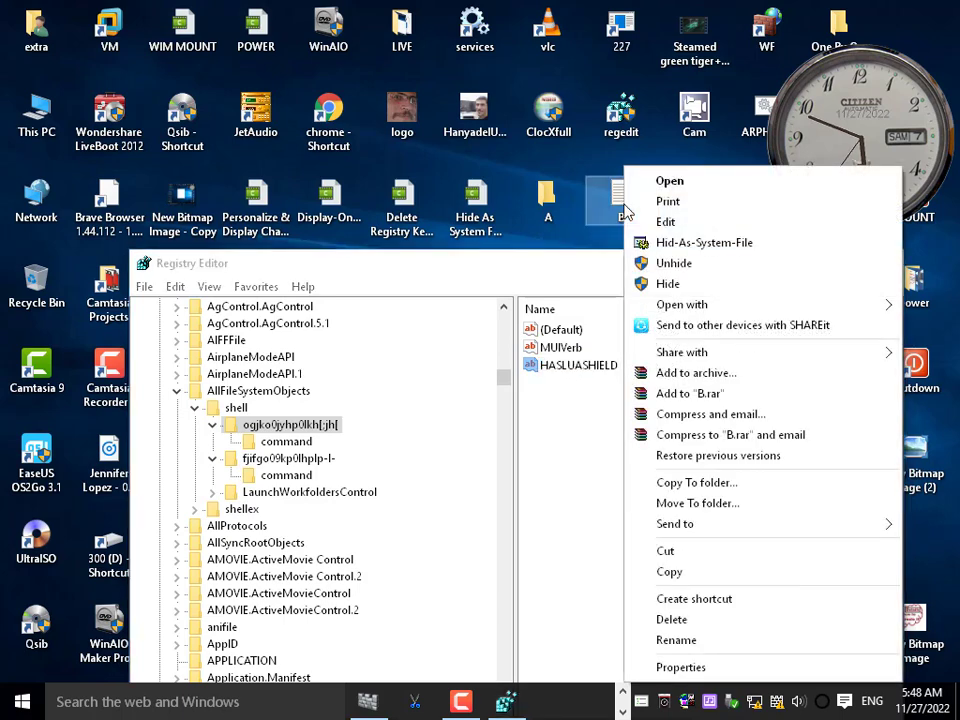
Verify both shielded entries on menus for folder A, file B, and both selected together
right_click(553, 200)
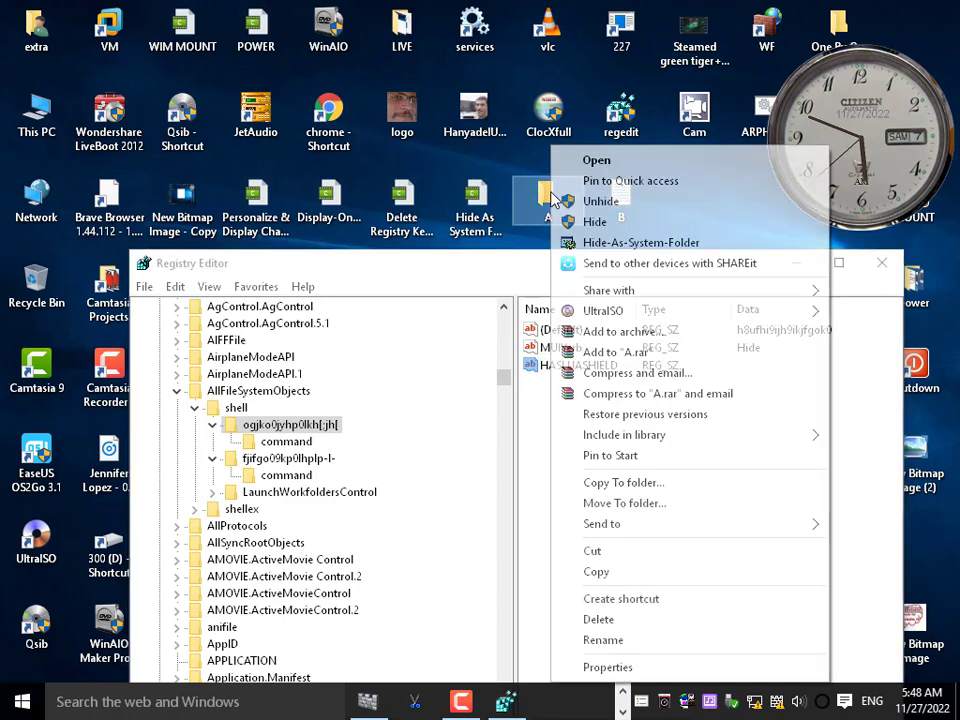
click(563, 370)
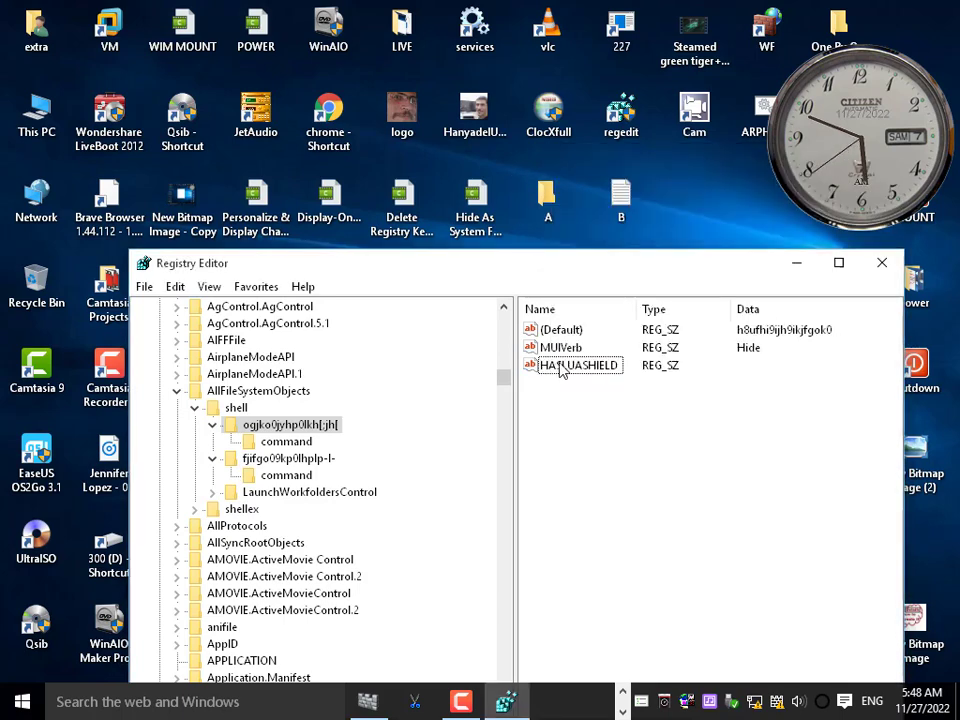
click(622, 205)
right_click(624, 207)
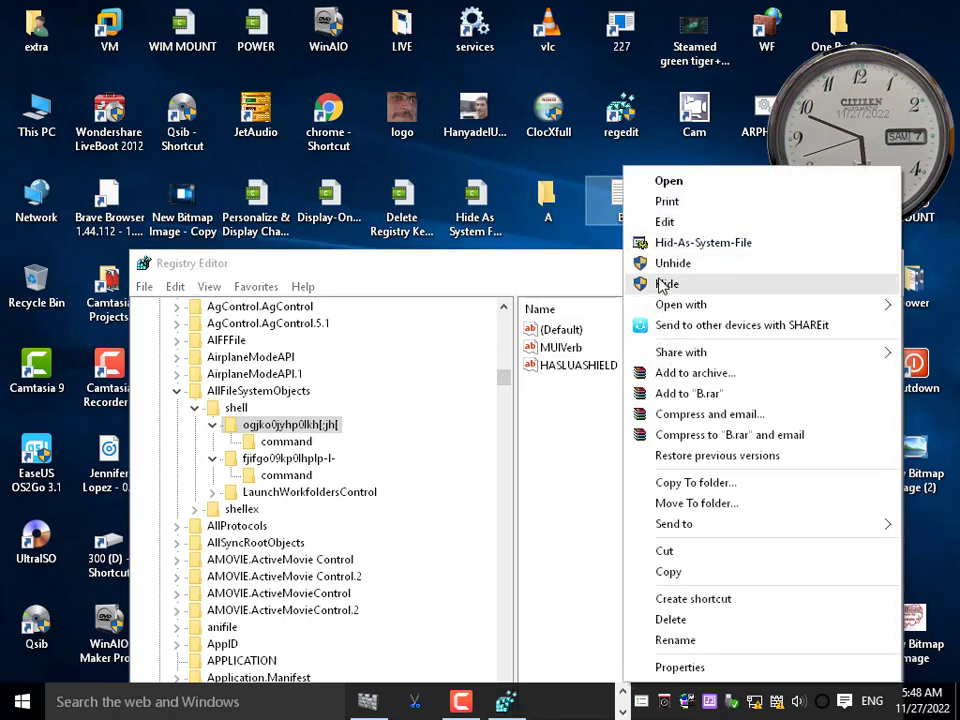
ctrl+click(548, 200)
right_click(552, 205)
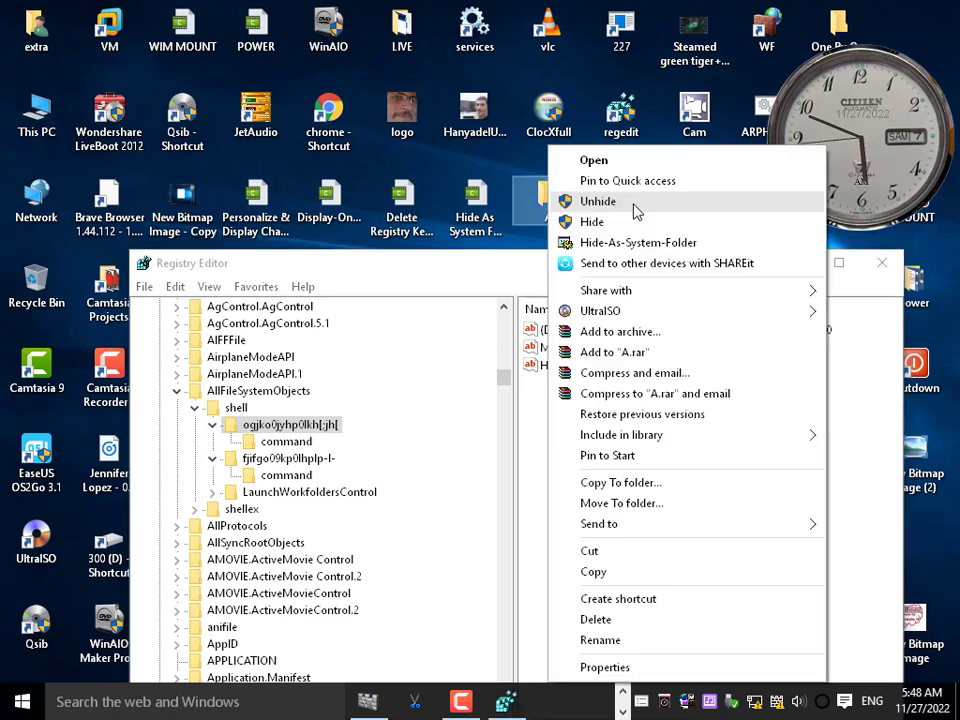
key(Escape)
right_click(620, 195)
click(553, 403)
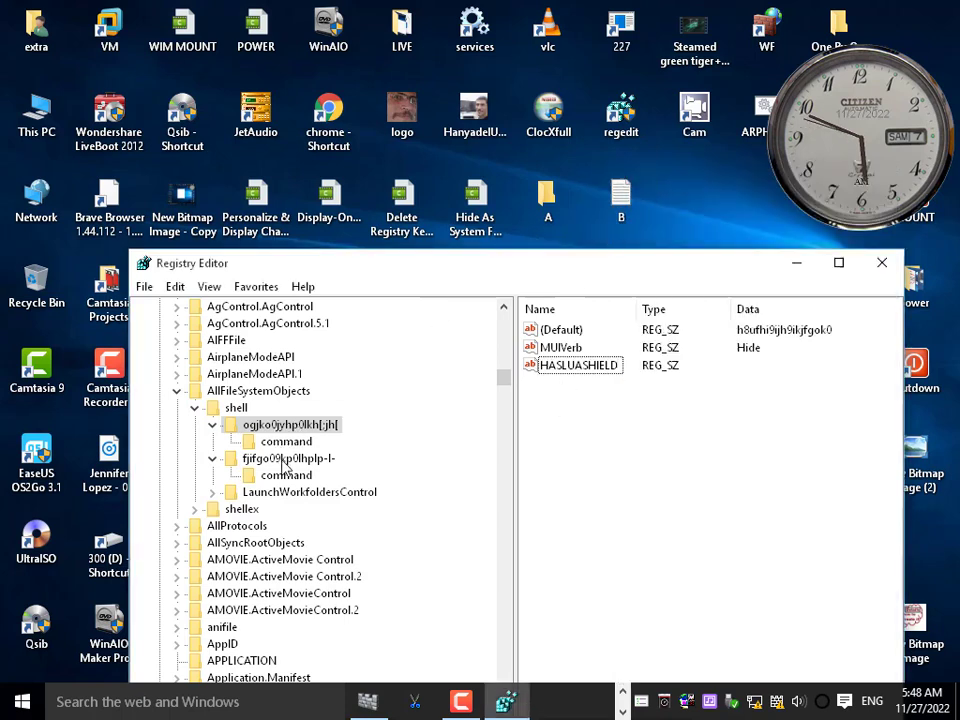
click(548, 200)
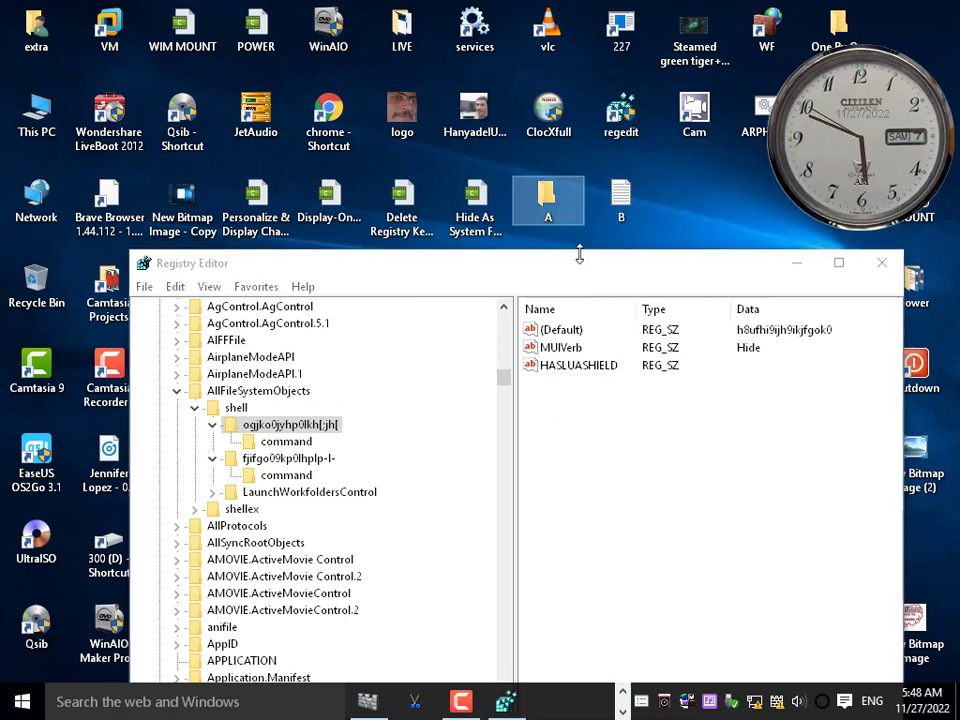
drag(579, 255, 573, 389)
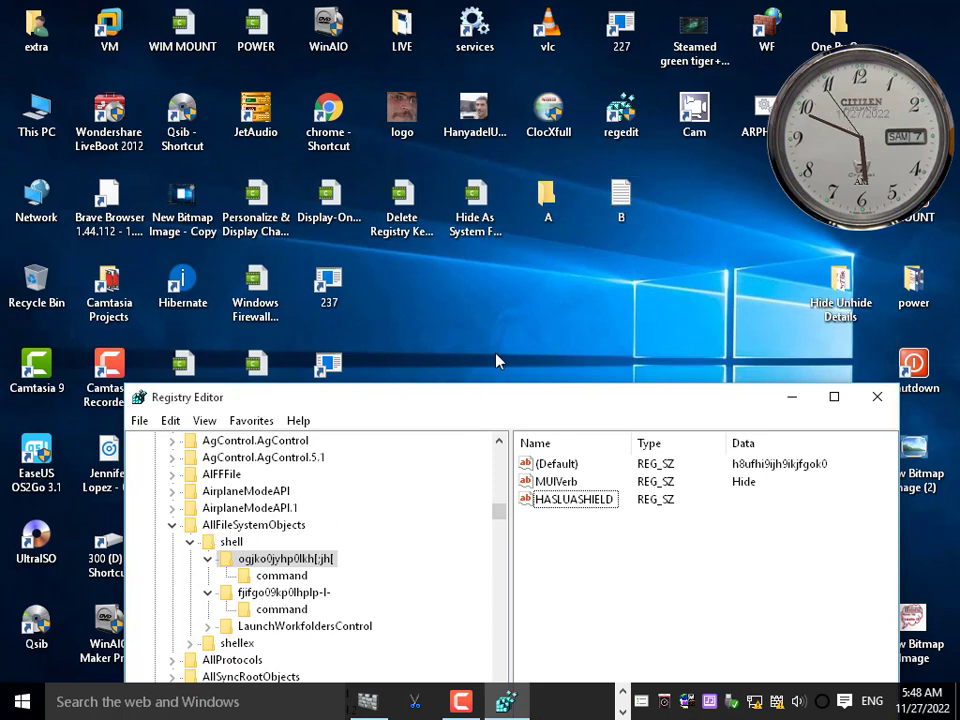
right_click(493, 202)
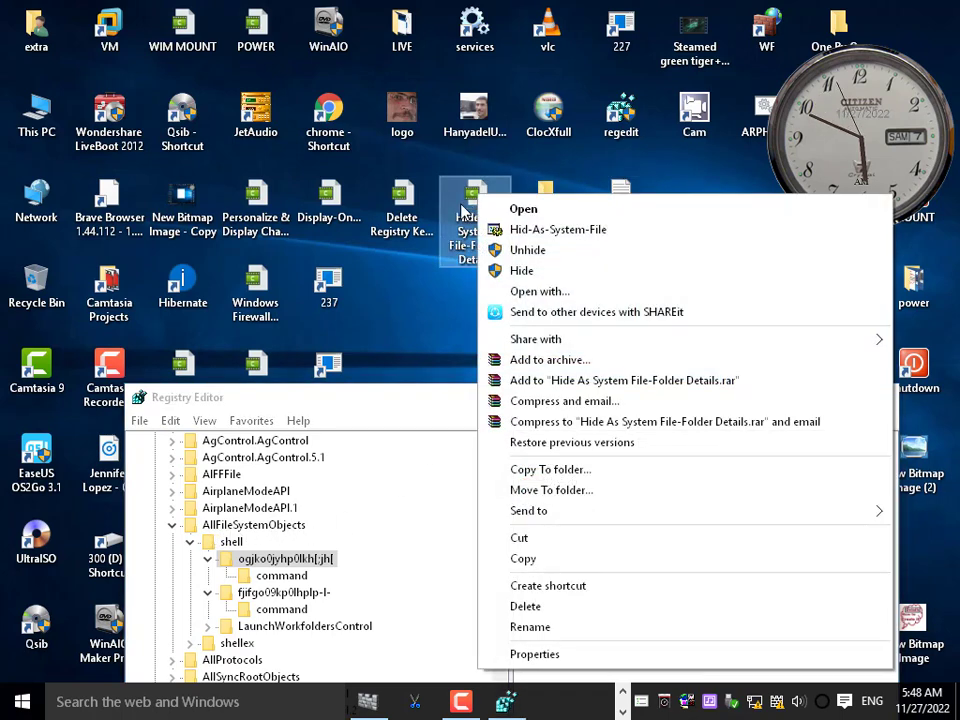
right_click(320, 205)
right_click(251, 119)
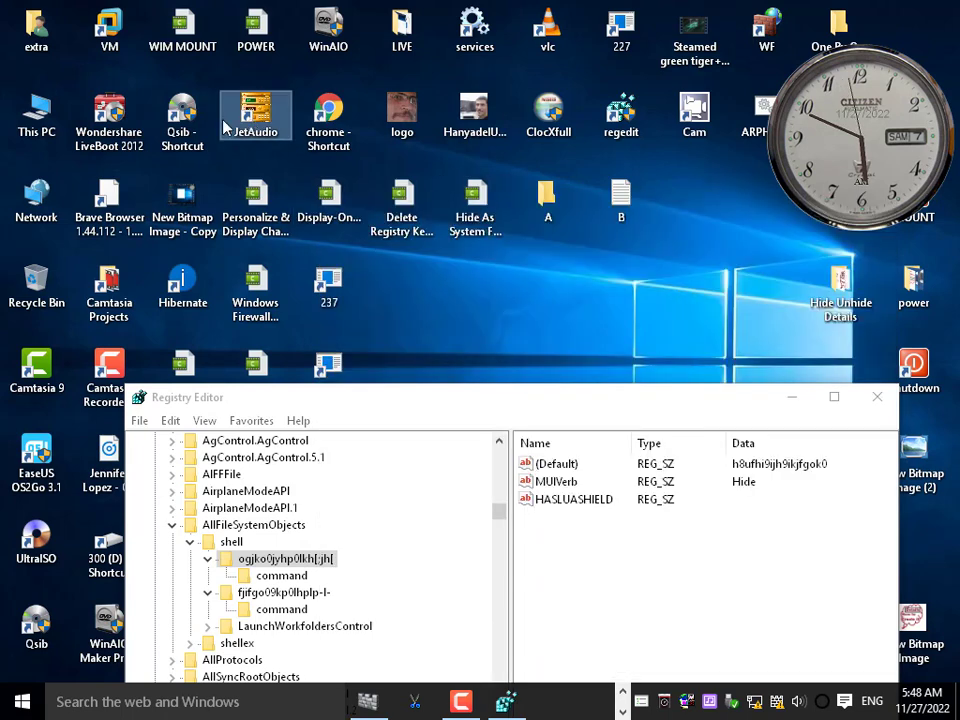
right_click(184, 125)
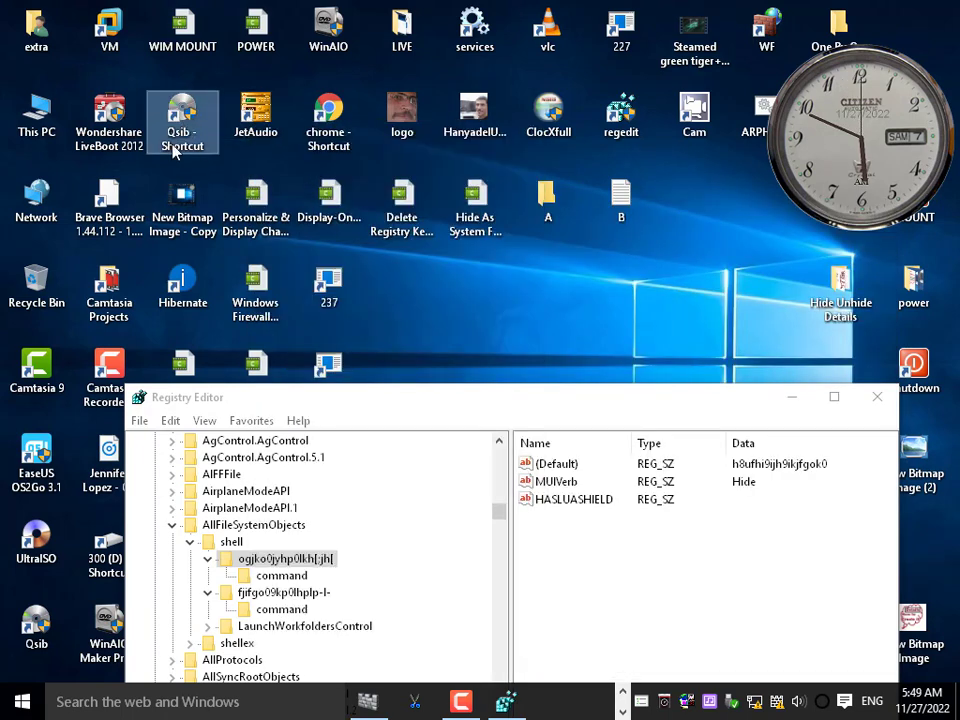
click(112, 118)
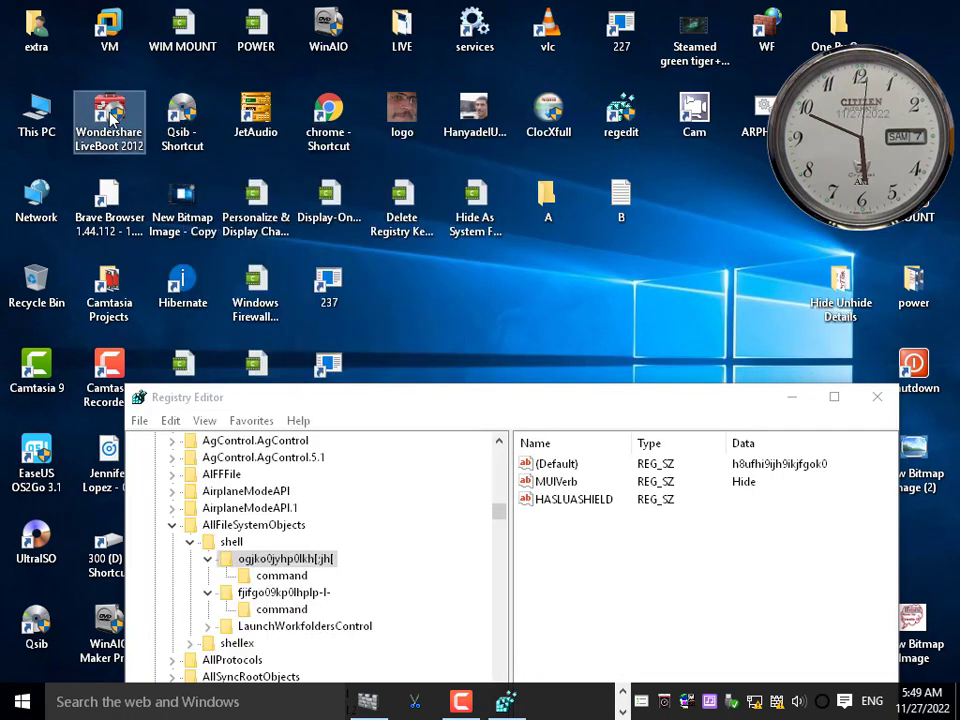
right_click(621, 115)
click(754, 279)
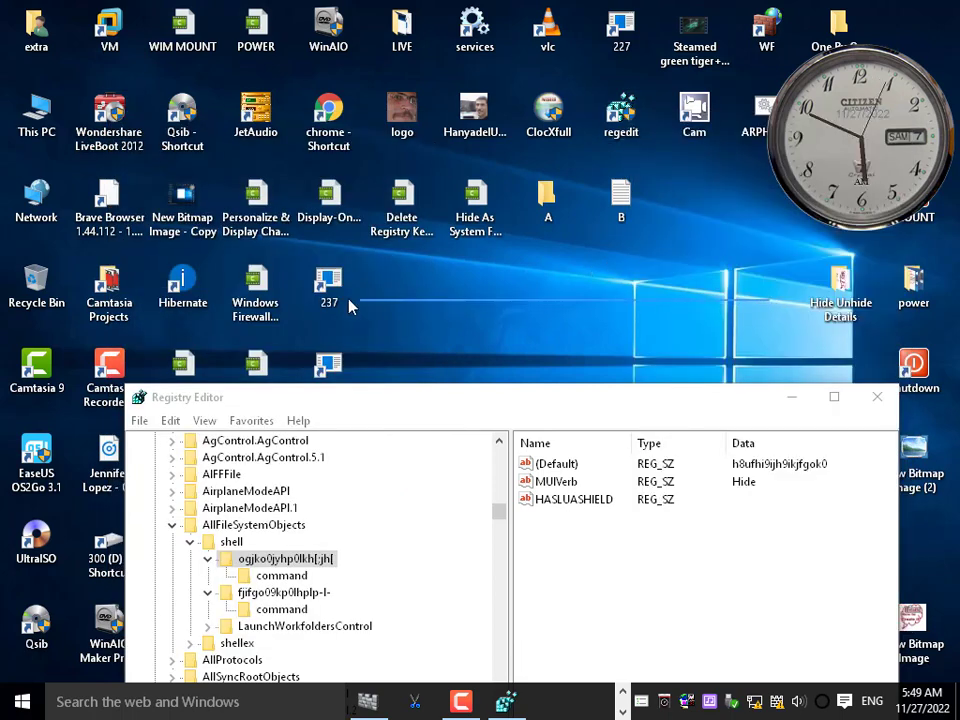
drag(768, 302, 105, 30)
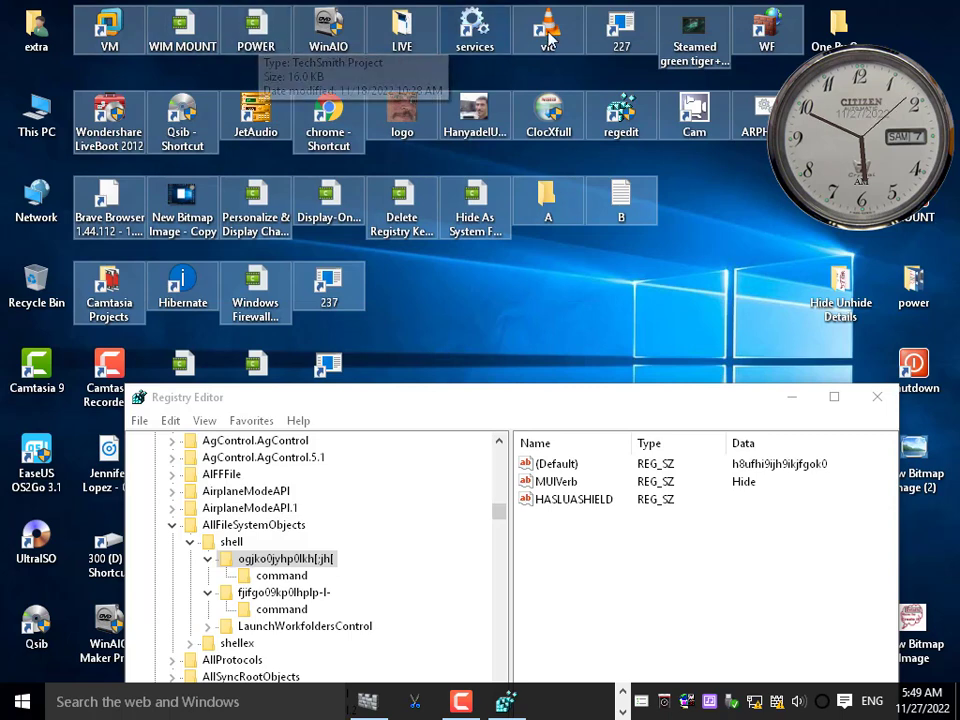
right_click(472, 102)
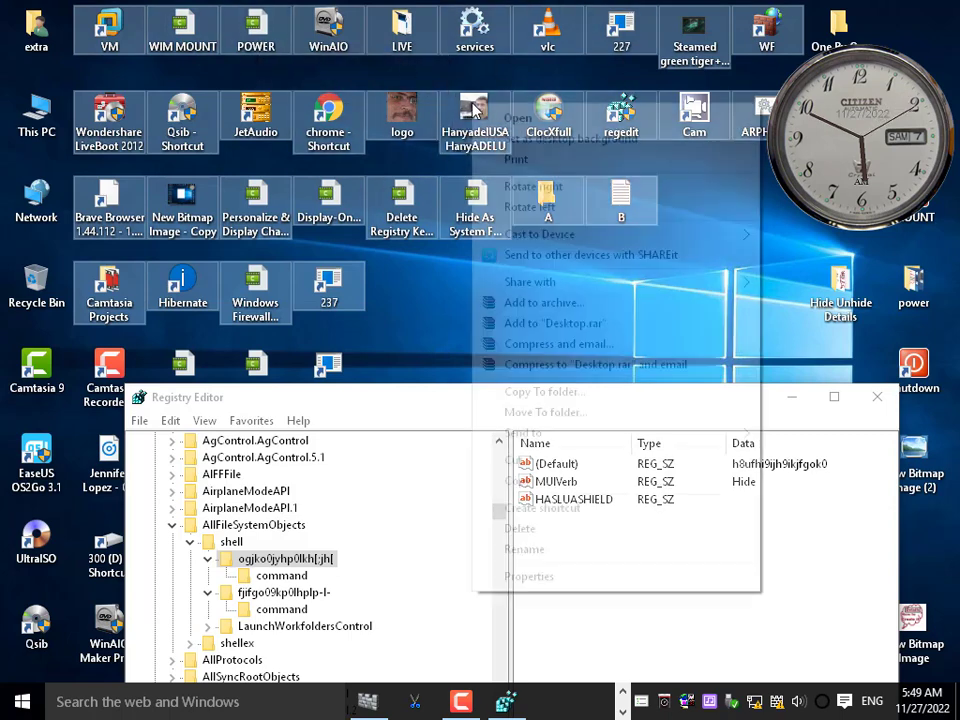
click(508, 140)
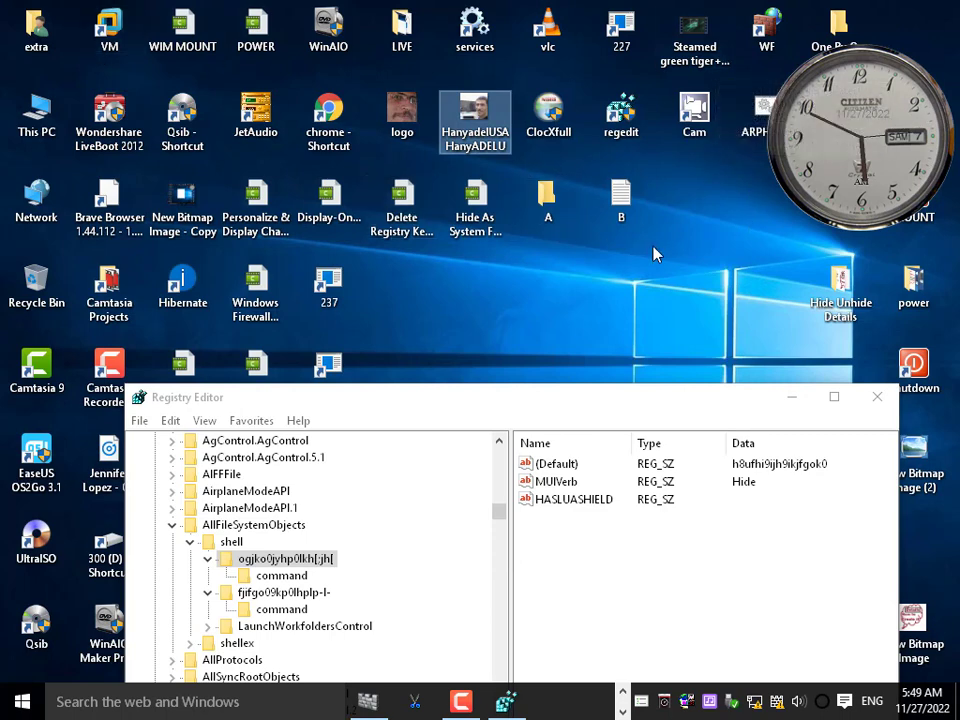
drag(724, 267, 232, 10)
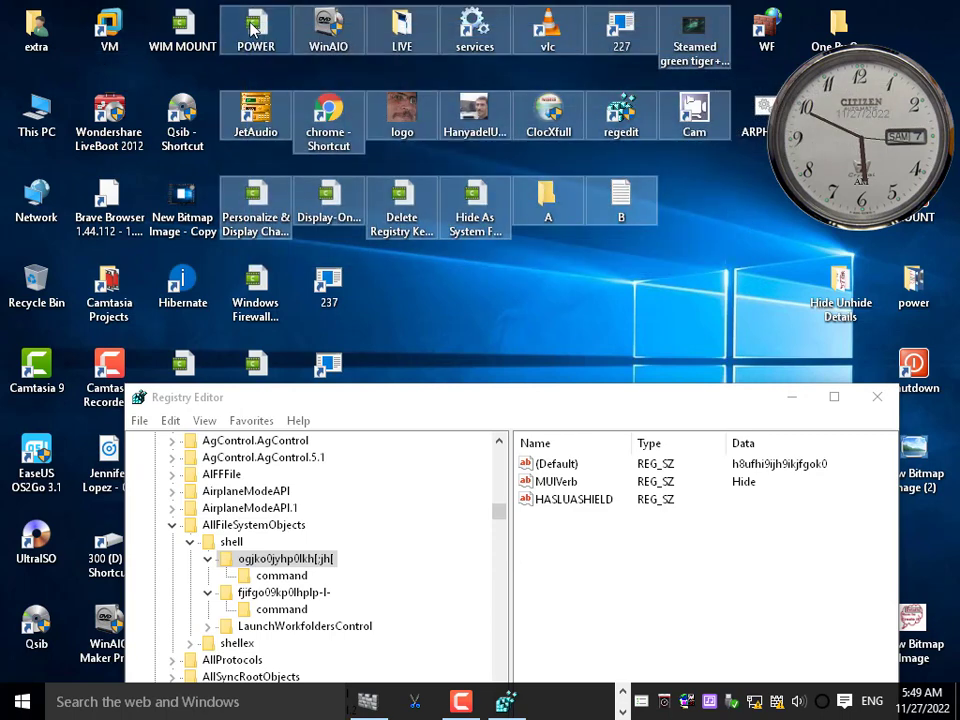
right_click(252, 28)
click(550, 207)
drag(740, 245, 449, 60)
right_click(474, 36)
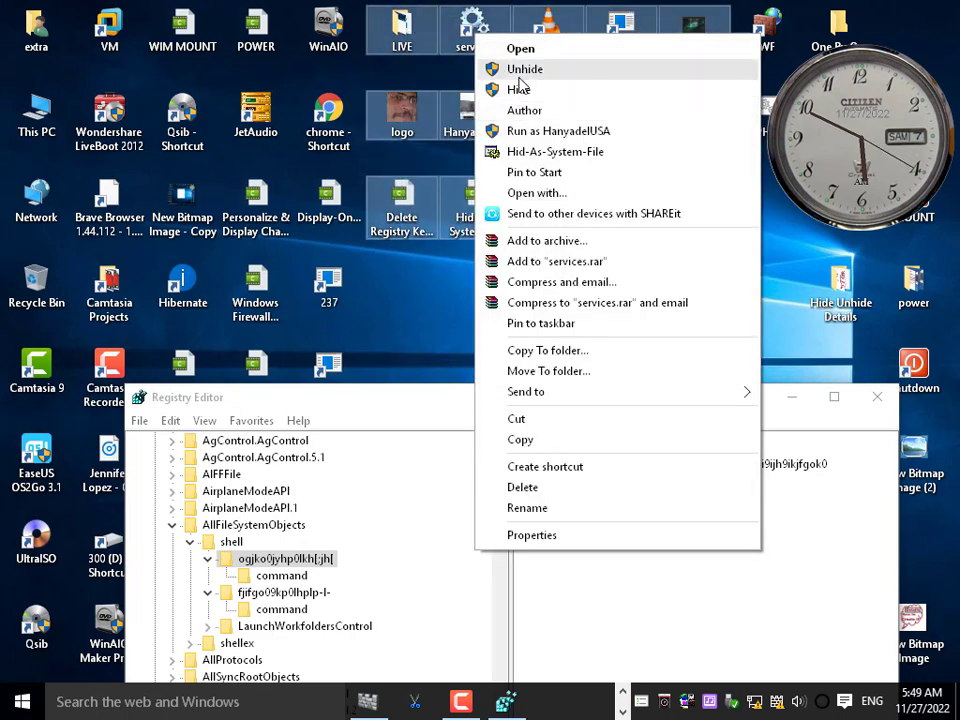
click(420, 277)
drag(364, 258, 85, 660)
right_click(188, 300)
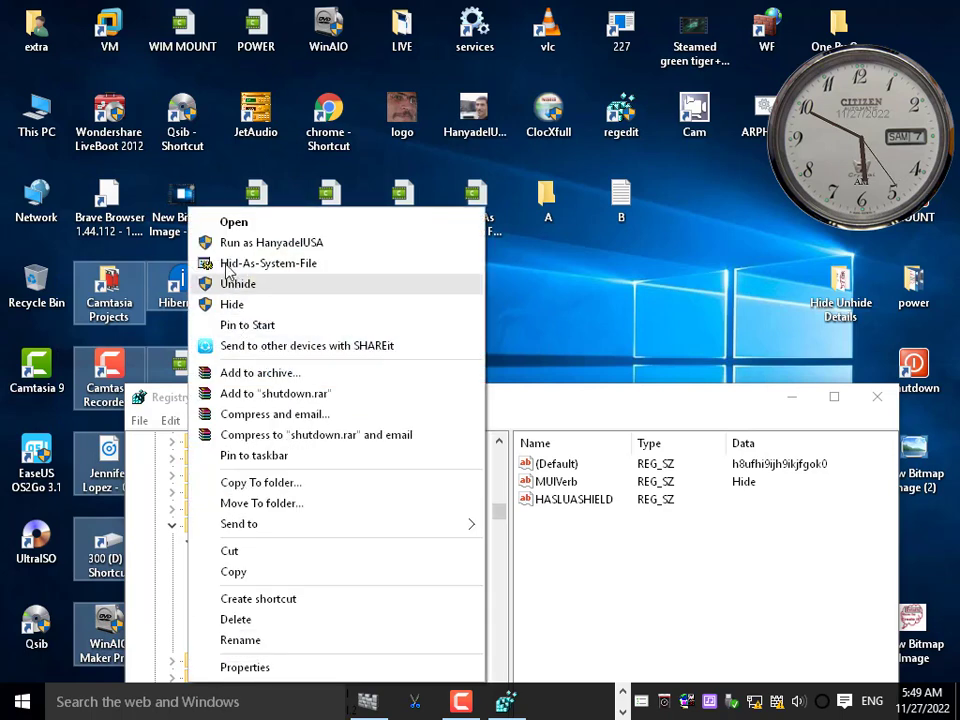
click(742, 311)
drag(938, 4, 76, 694)
right_click(261, 289)
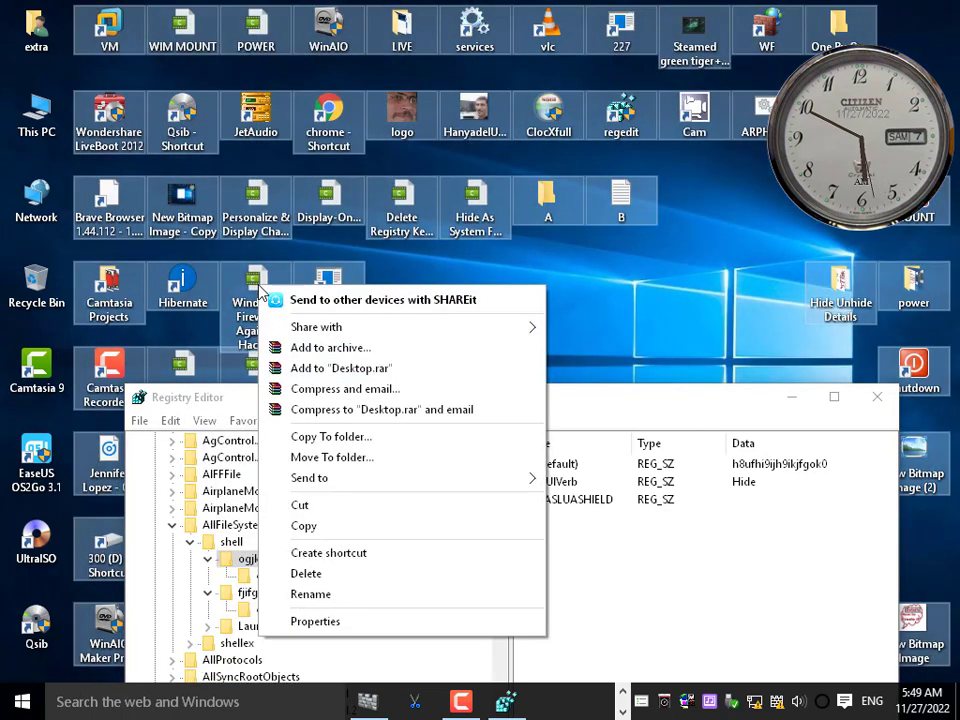
click(700, 277)
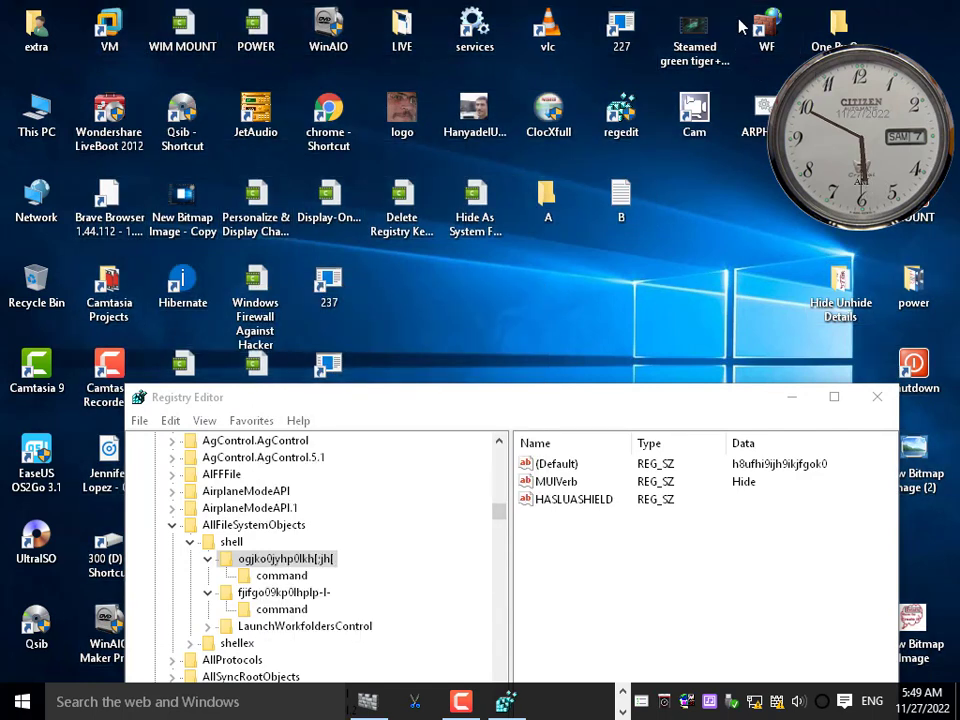
drag(729, 11, 333, 305)
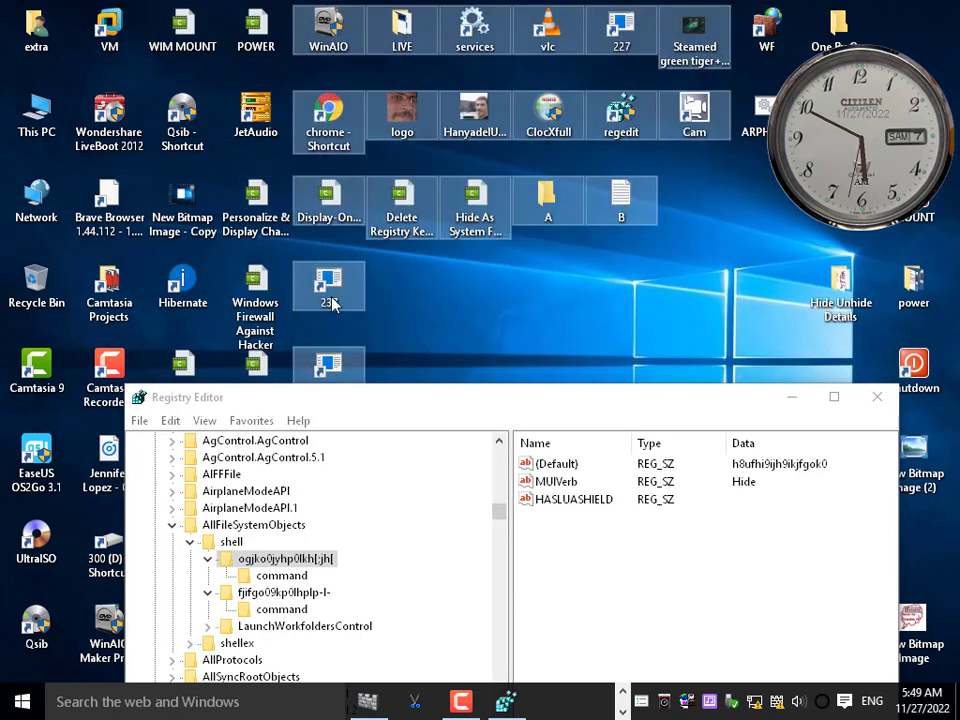
right_click(402, 184)
click(700, 187)
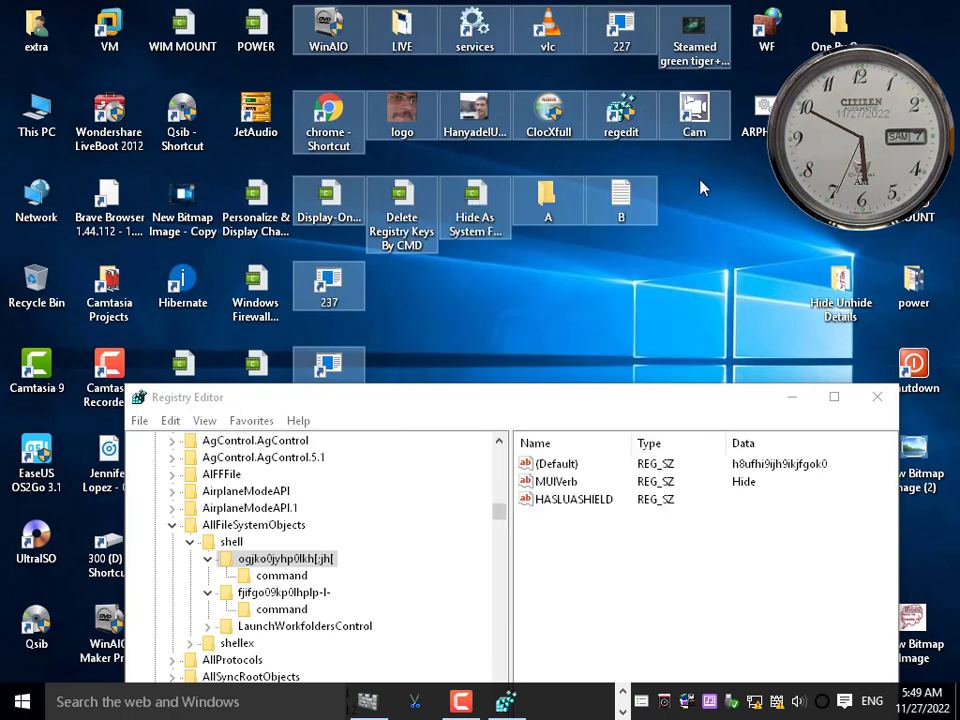
click(700, 187)
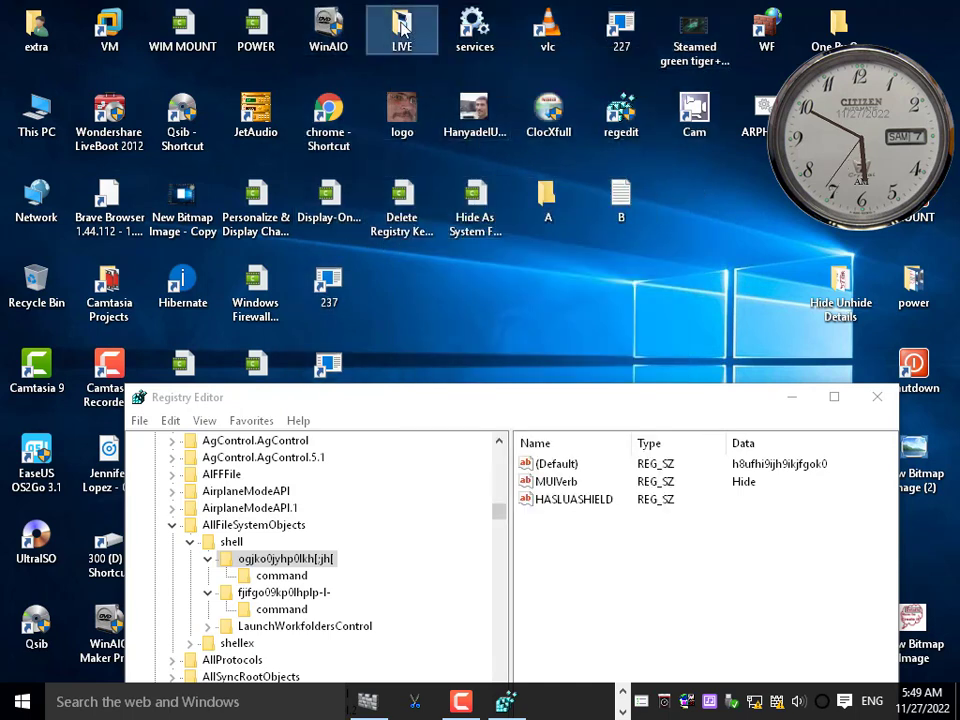
right_click(402, 30)
click(741, 193)
drag(741, 193, 139, 377)
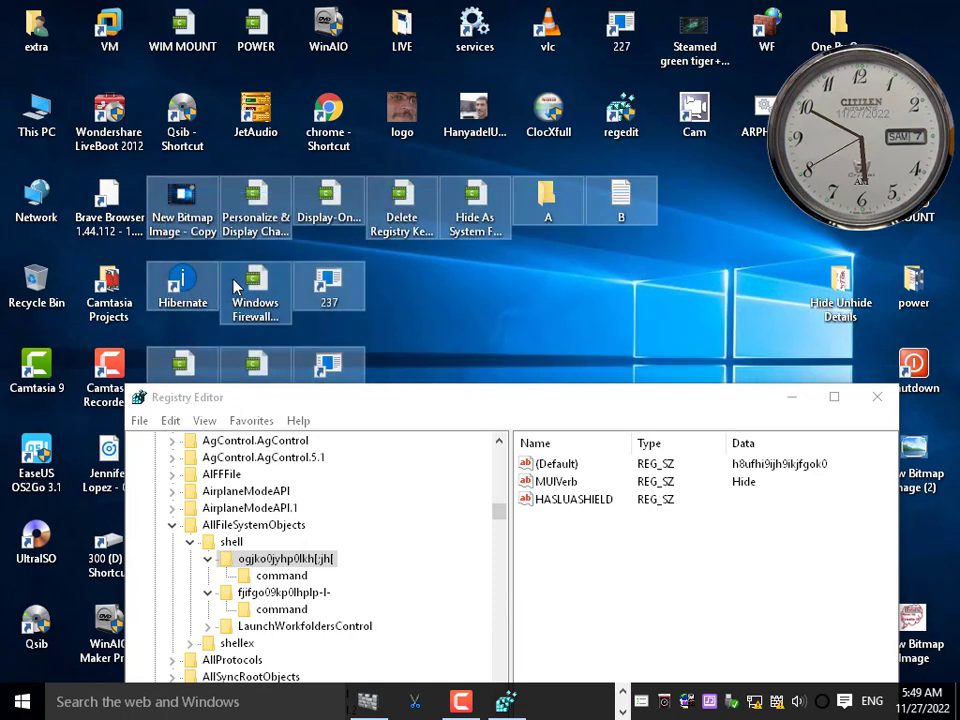
right_click(258, 282)
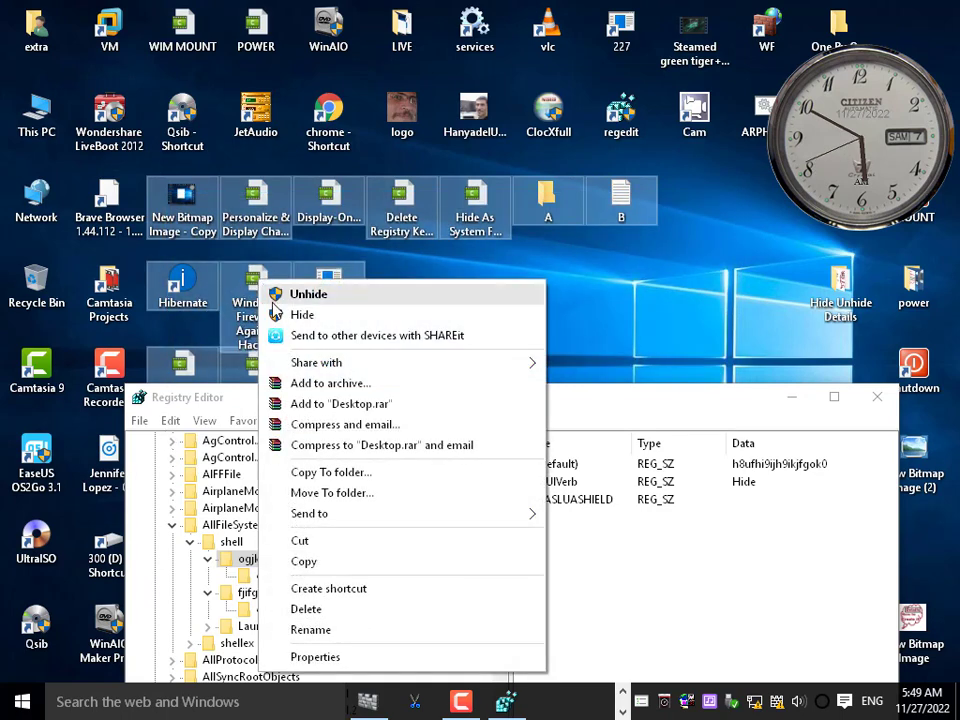
click(504, 315)
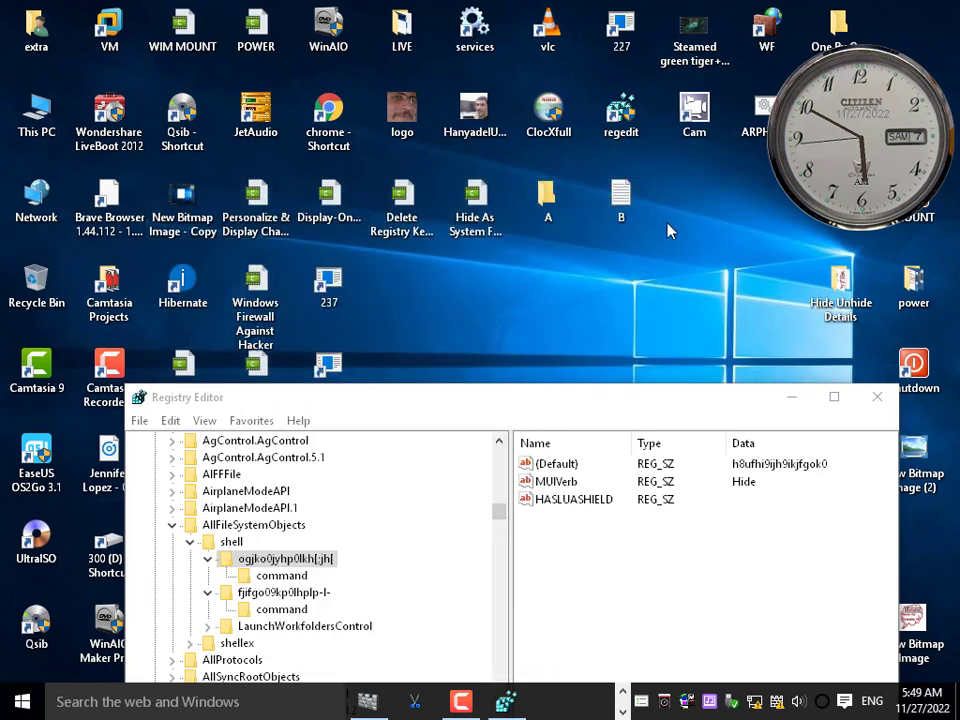
Review the first custom shell key's (Default) and MUIVerb values
drag(551, 401, 553, 363)
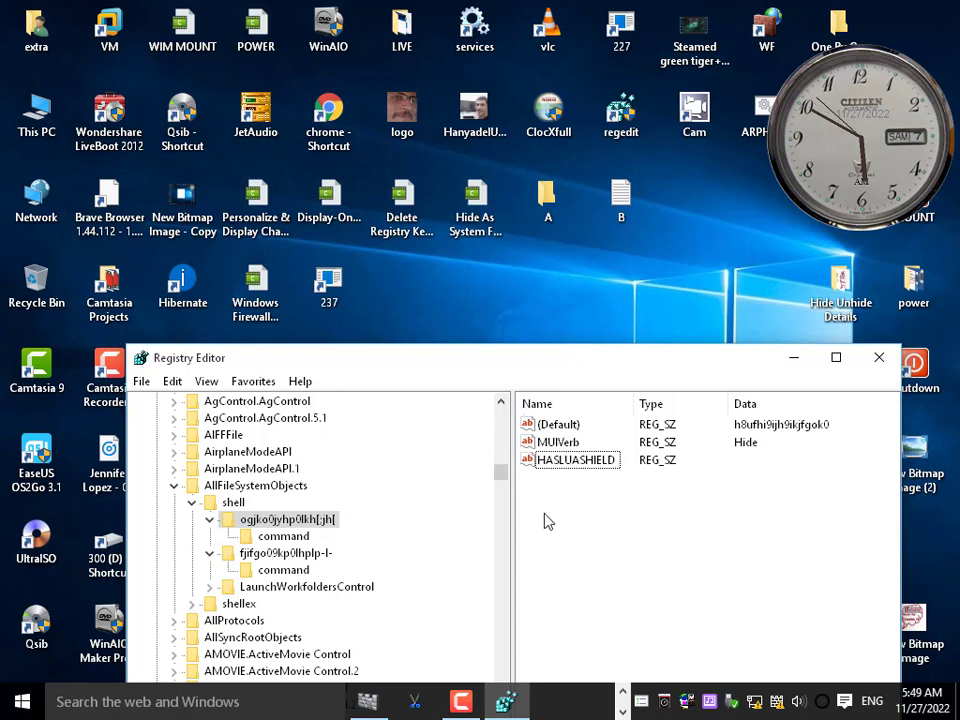
click(268, 523)
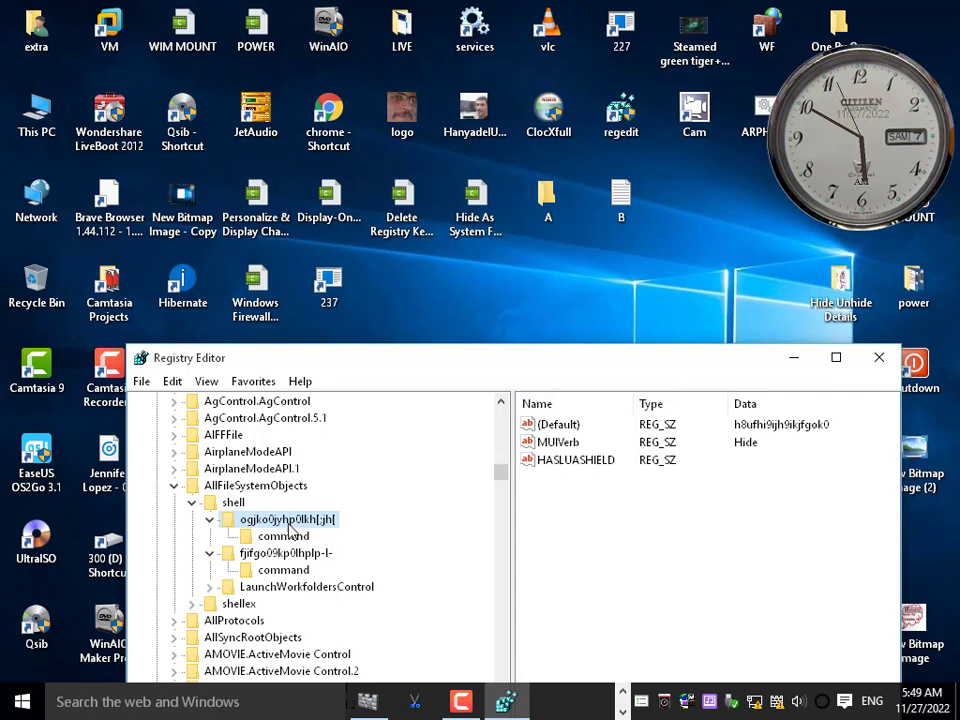
click(550, 424)
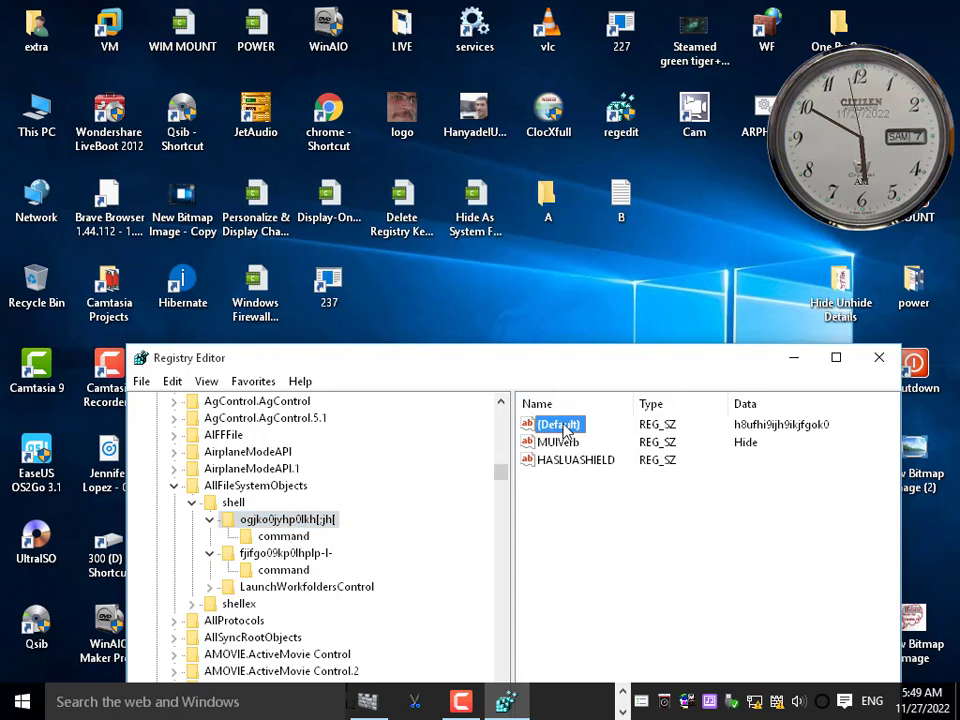
click(328, 521)
double_click(324, 521)
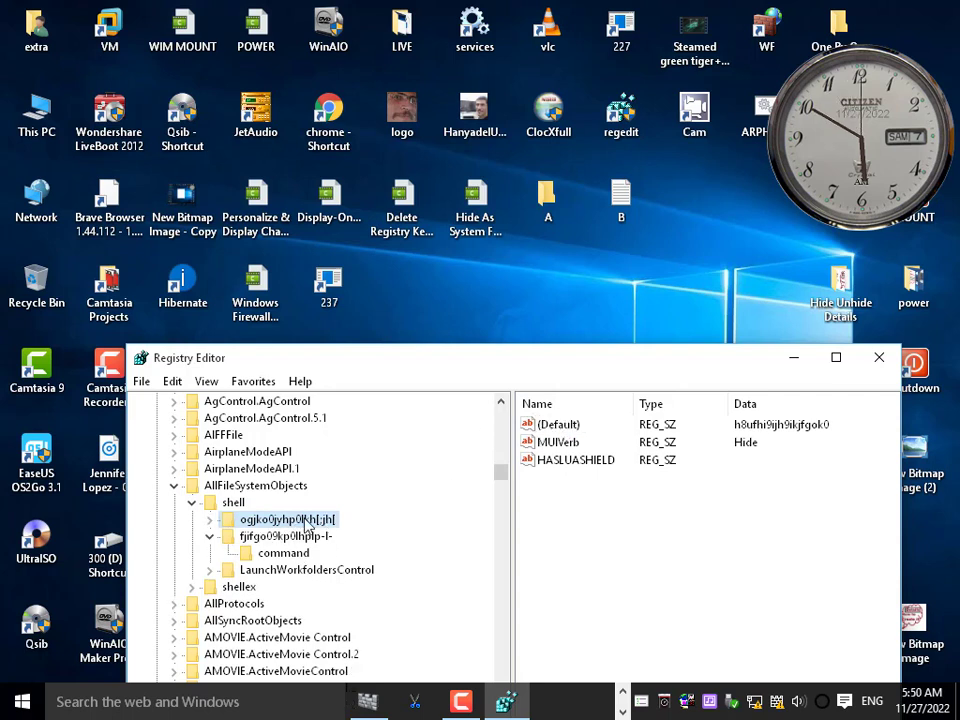
double_click(306, 521)
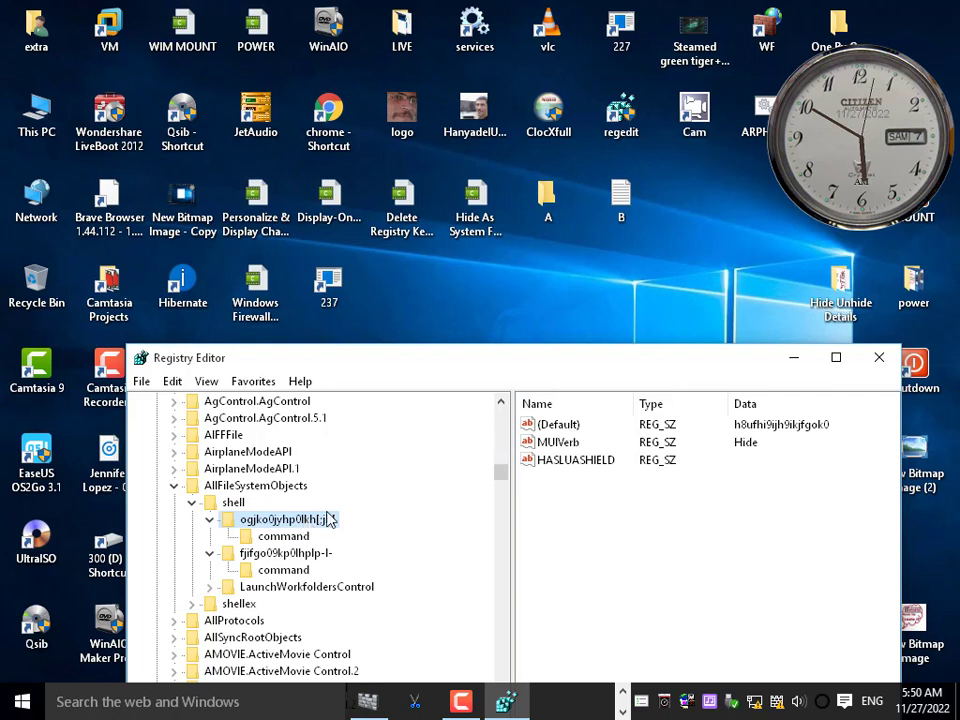
click(554, 430)
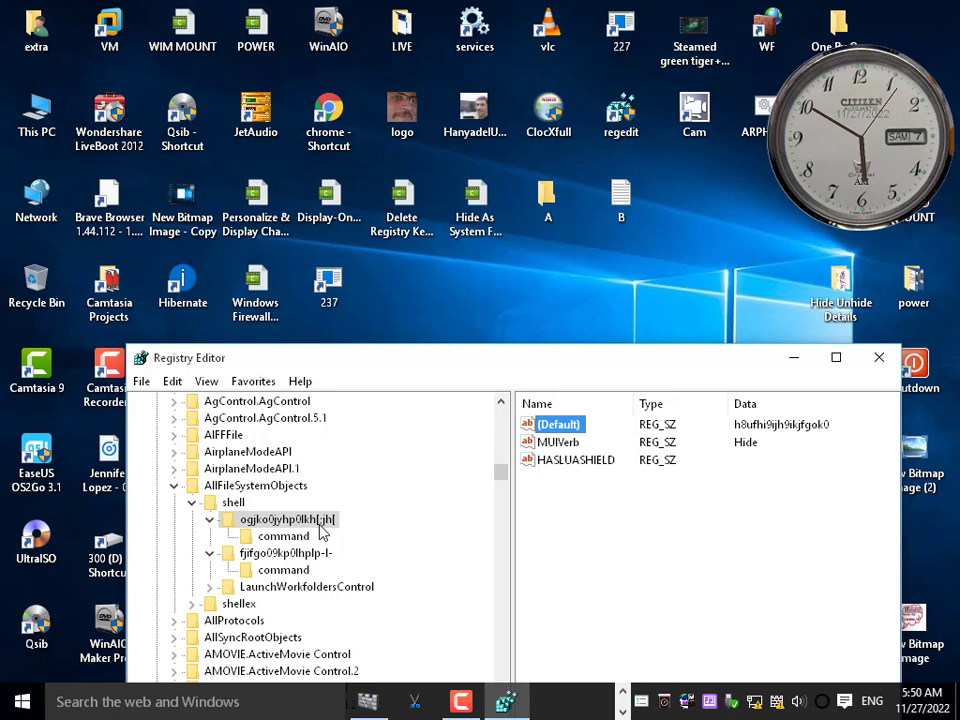
click(540, 443)
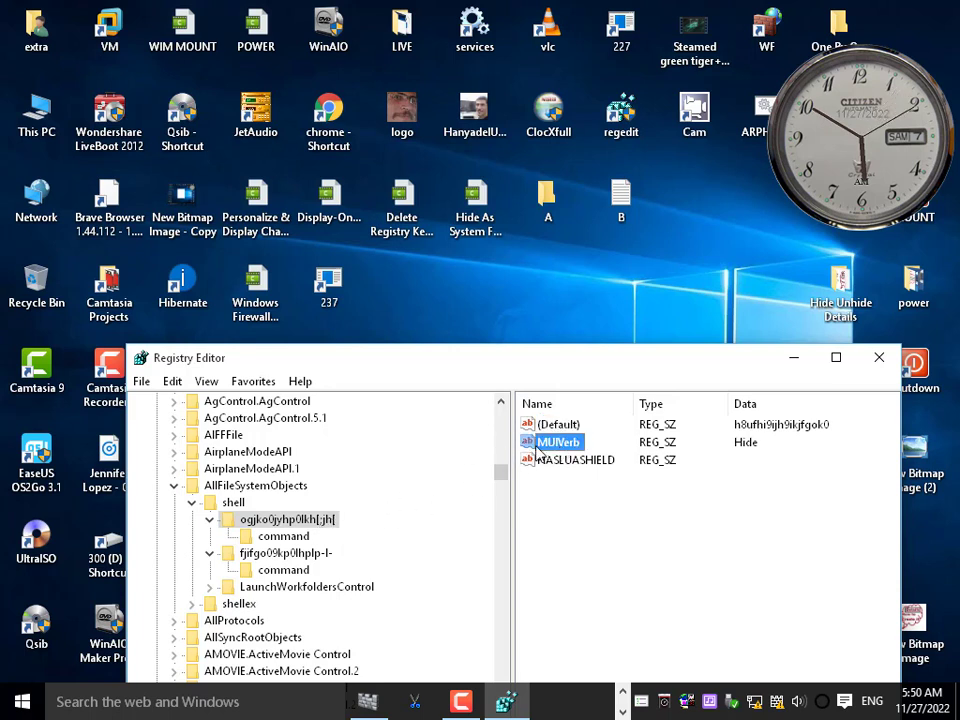
Check folder A's right-click entries and try a multi-item desktop selection
click(548, 204)
right_click(548, 204)
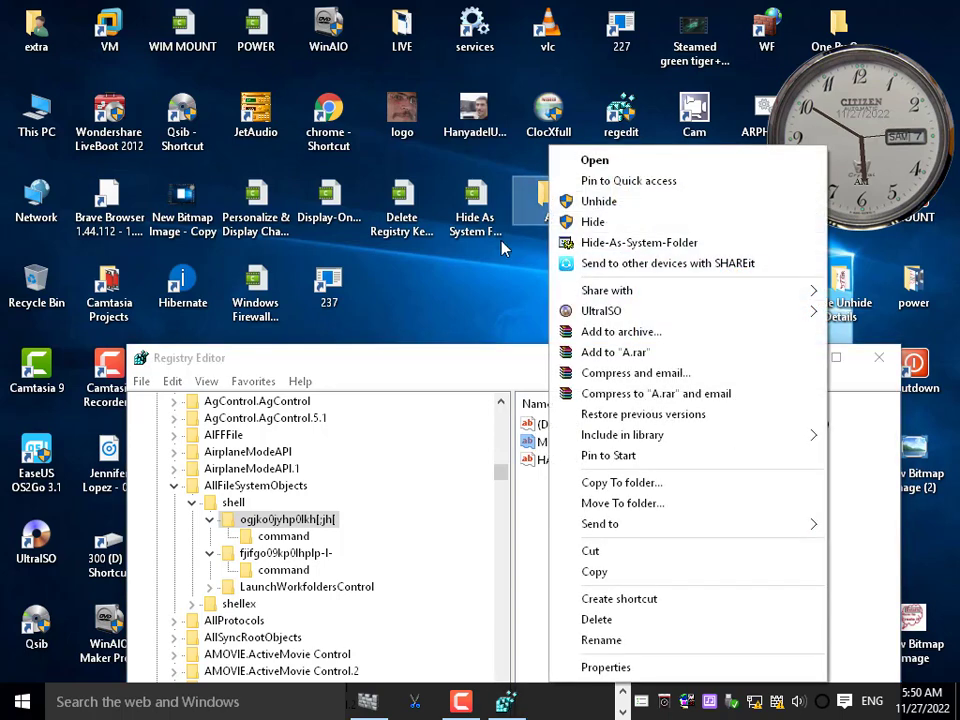
key(Escape)
drag(650, 185, 305, 302)
click(455, 165)
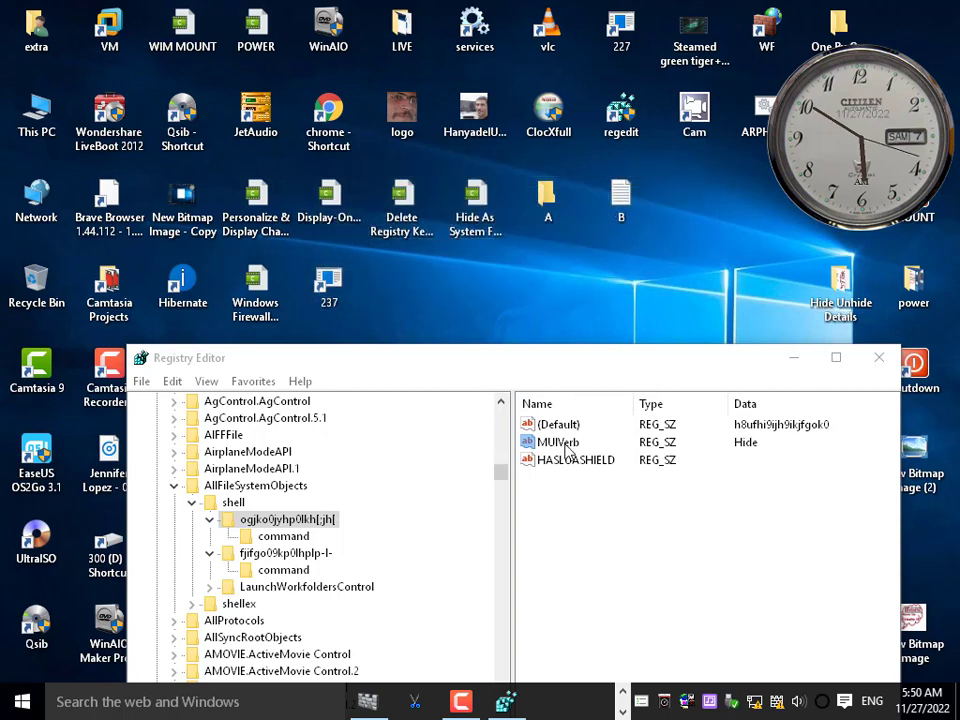
Compare the Hide key's HASLUASHIELD and MUIVerb values with folder A's menu, adding nothing new
click(546, 456)
click(546, 442)
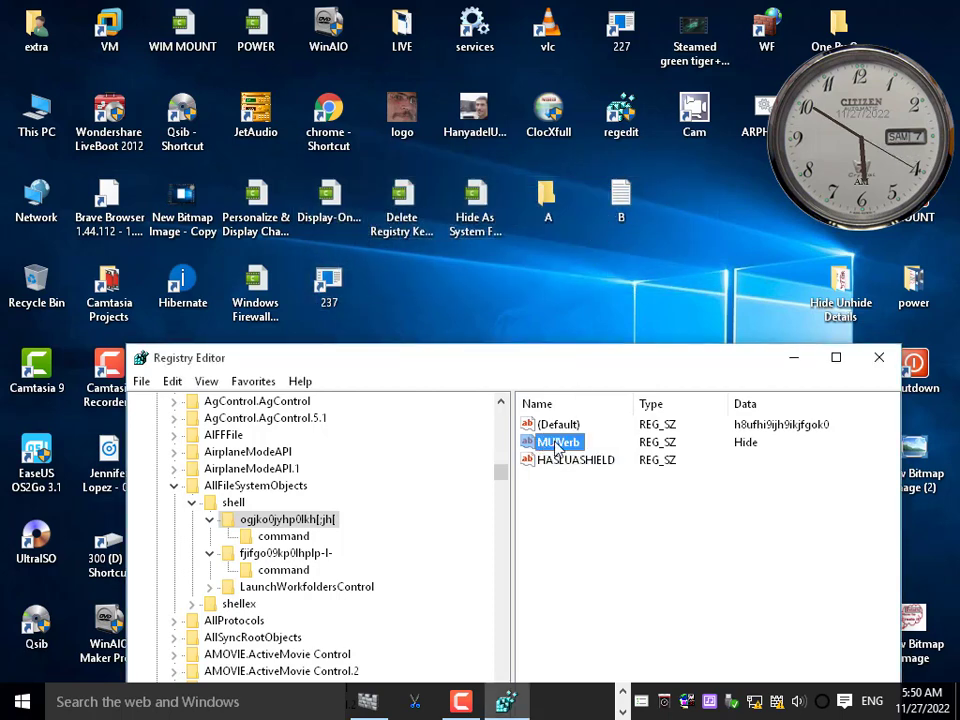
click(540, 502)
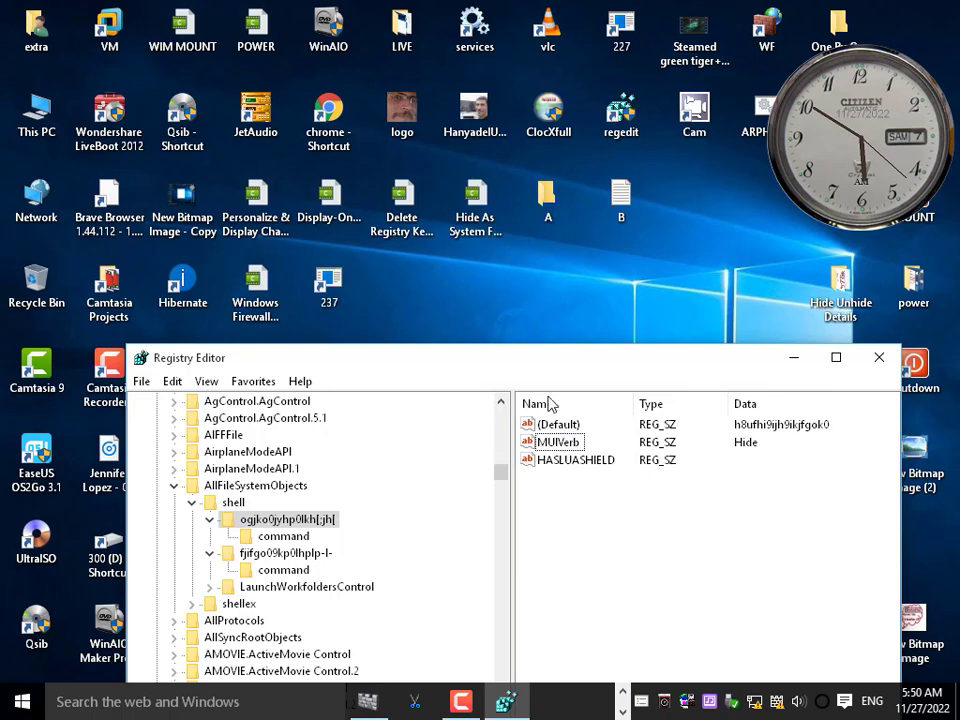
right_click(548, 197)
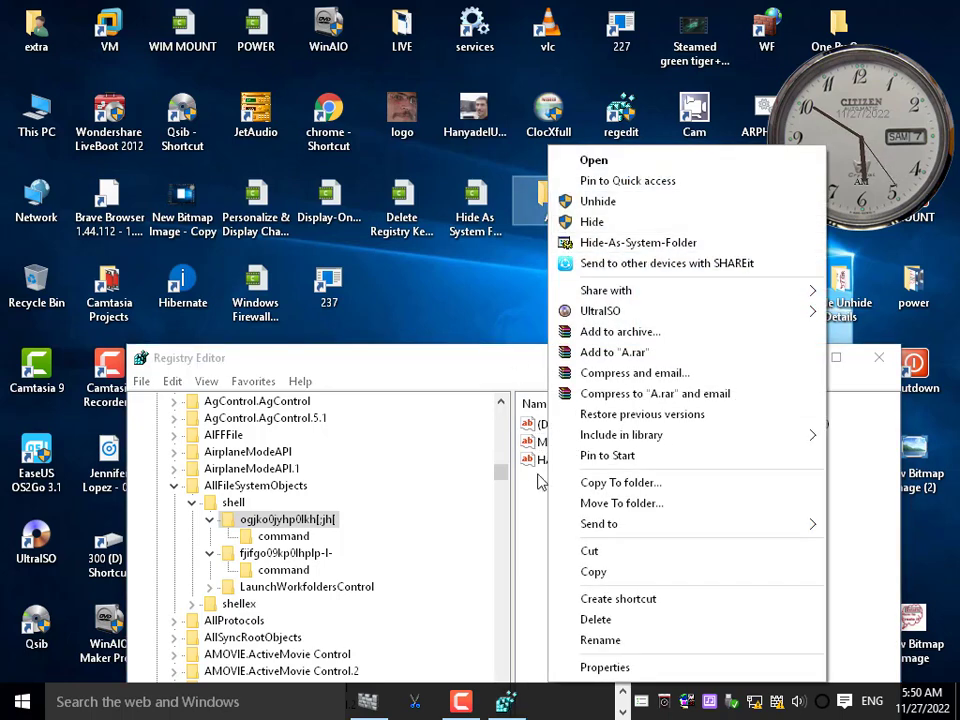
click(528, 480)
right_click(554, 498)
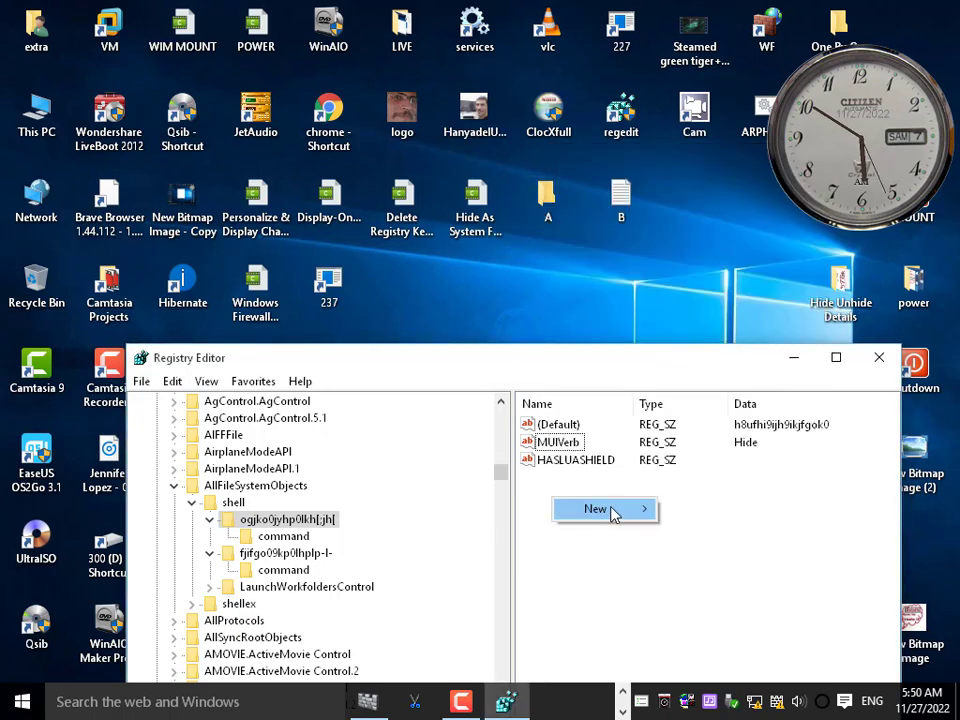
mouse_move(630, 509)
click(572, 471)
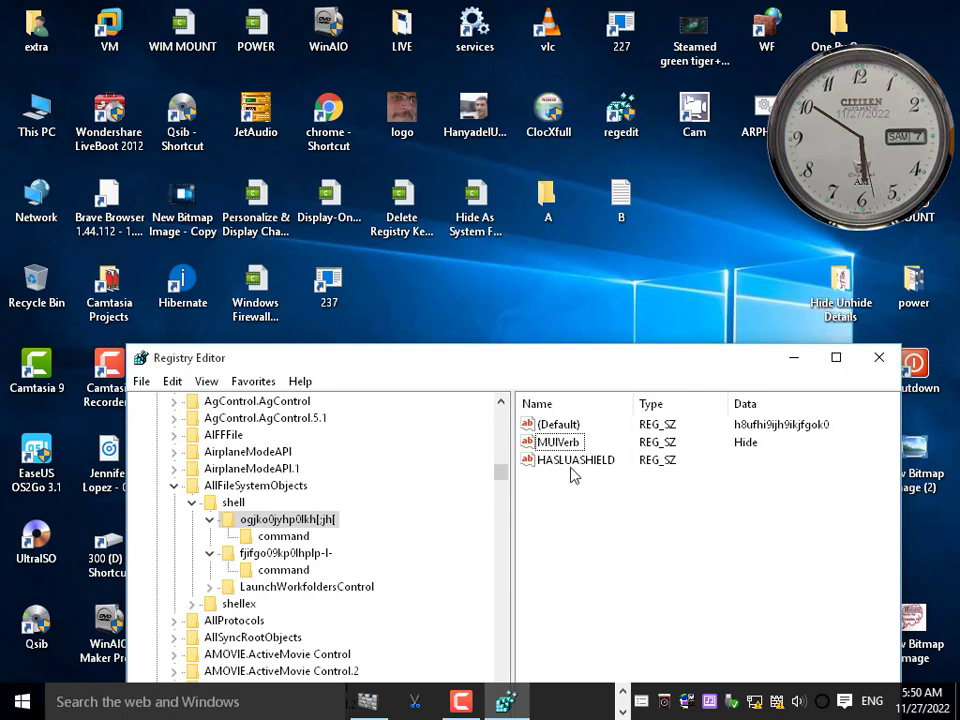
click(573, 463)
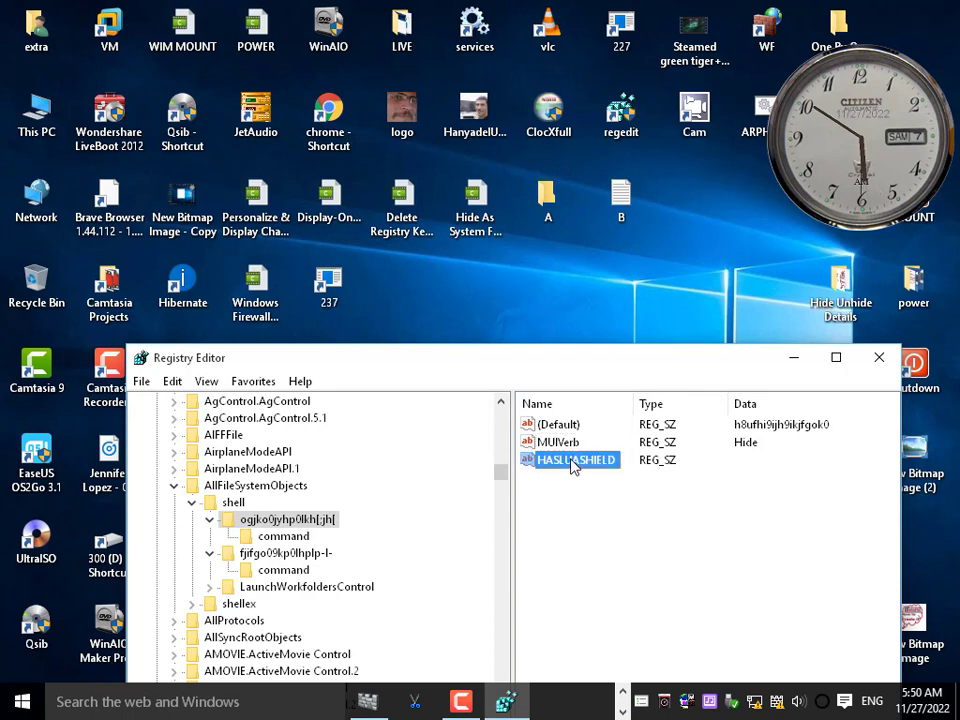
drag(647, 369, 596, 349)
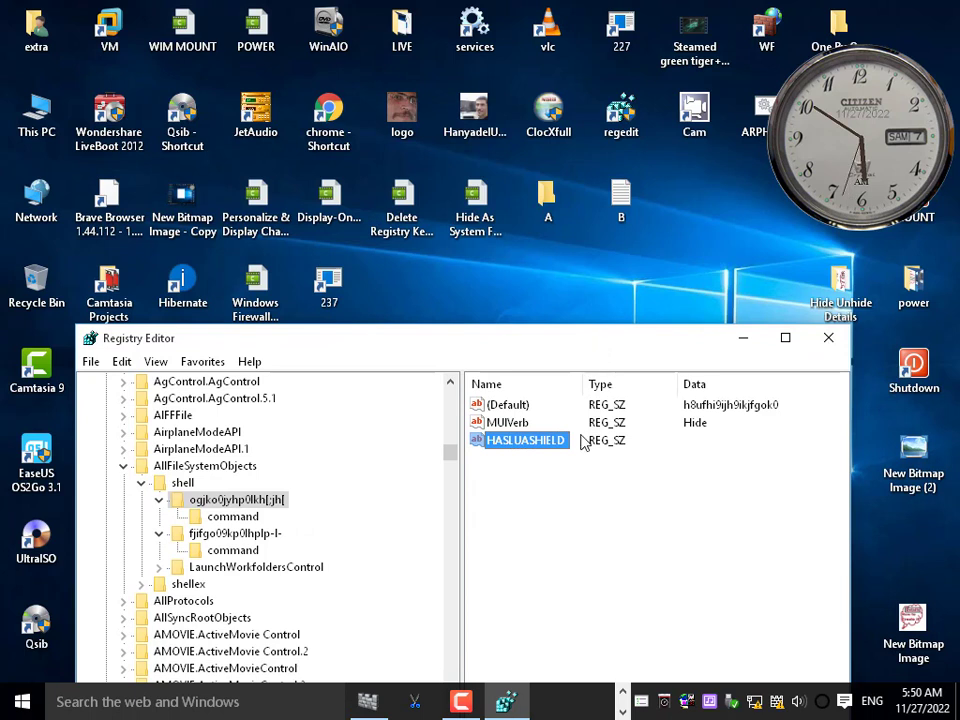
click(231, 518)
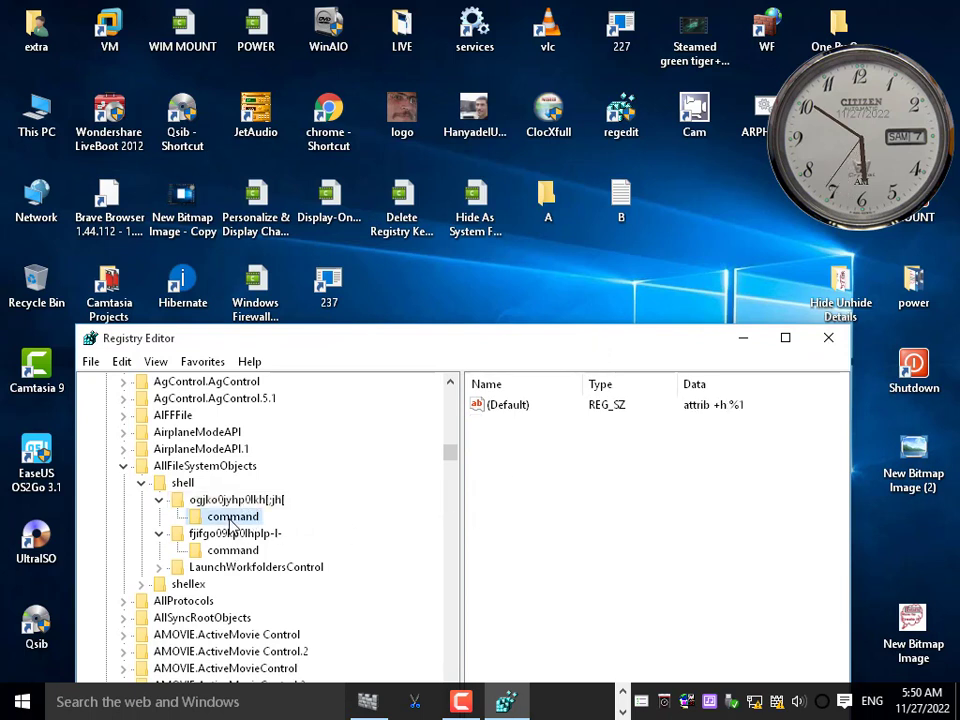
right_click(549, 197)
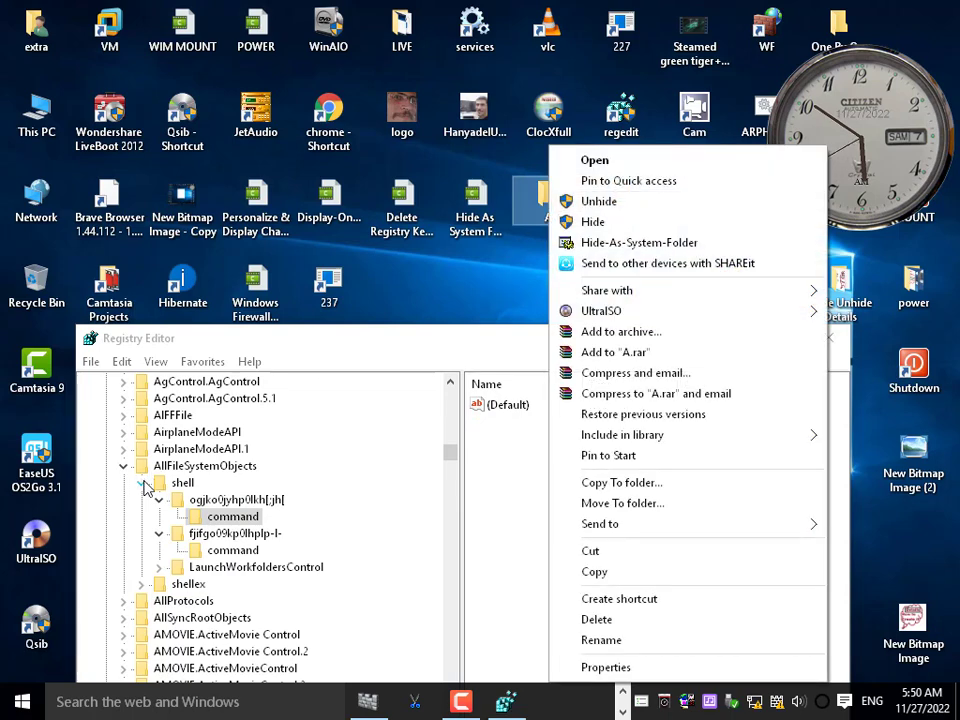
click(584, 222)
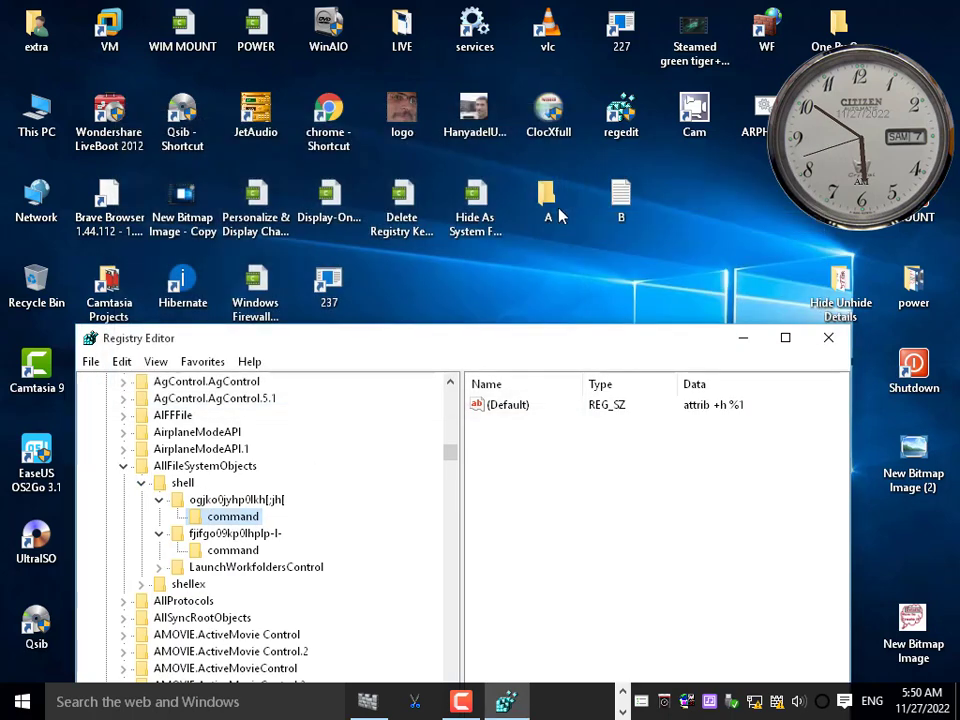
right_click(547, 199)
click(600, 224)
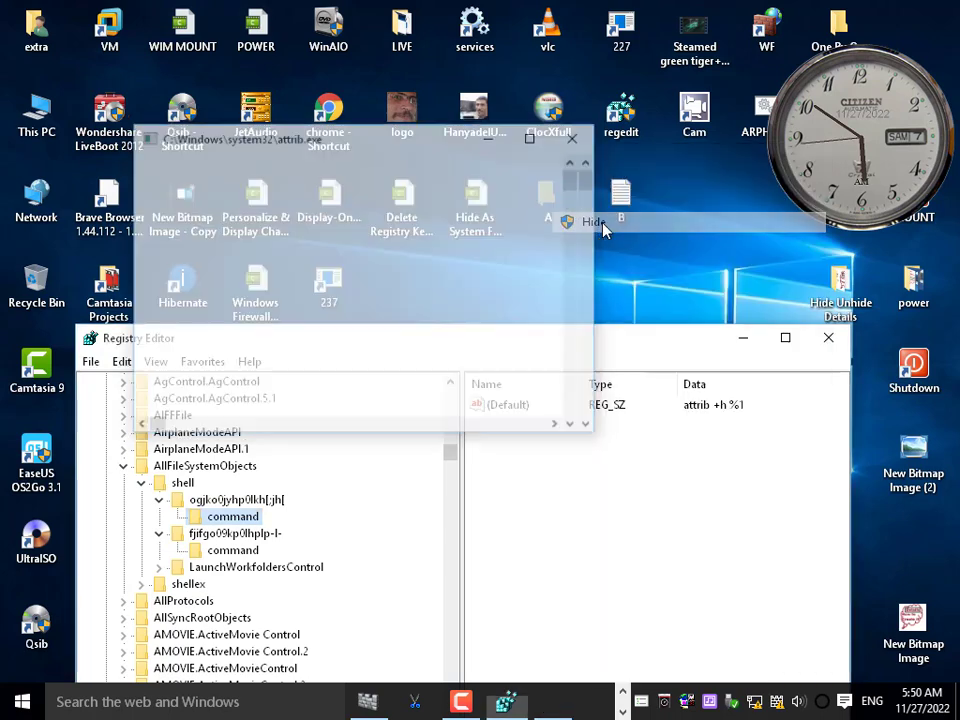
right_click(549, 208)
click(590, 205)
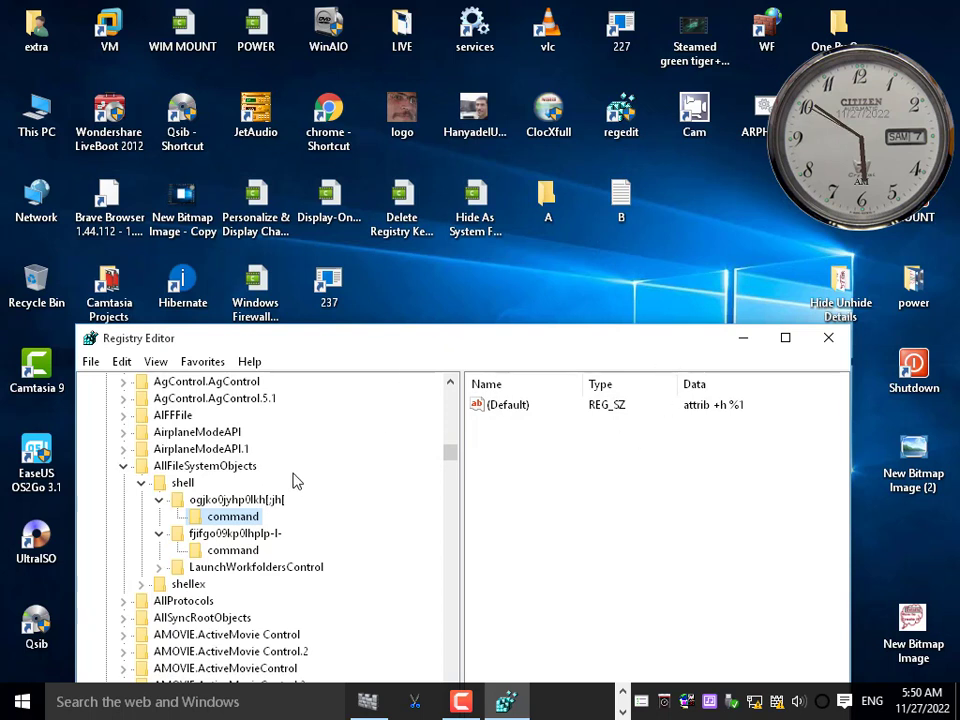
click(252, 502)
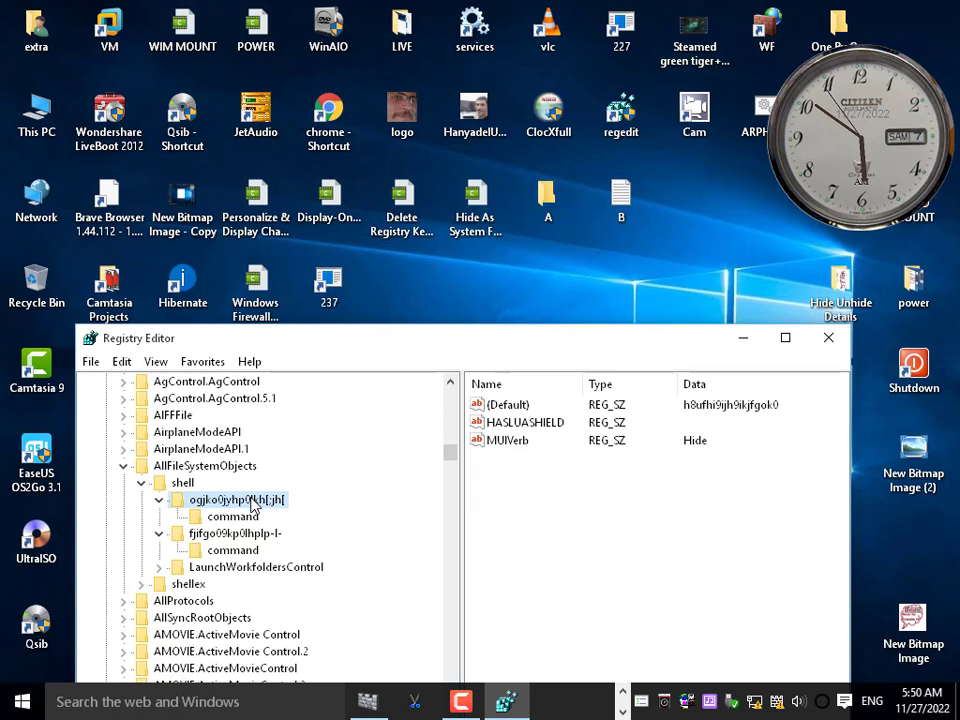
Rename the Hide key to 0 and the Unhide key to 1
right_click(251, 503)
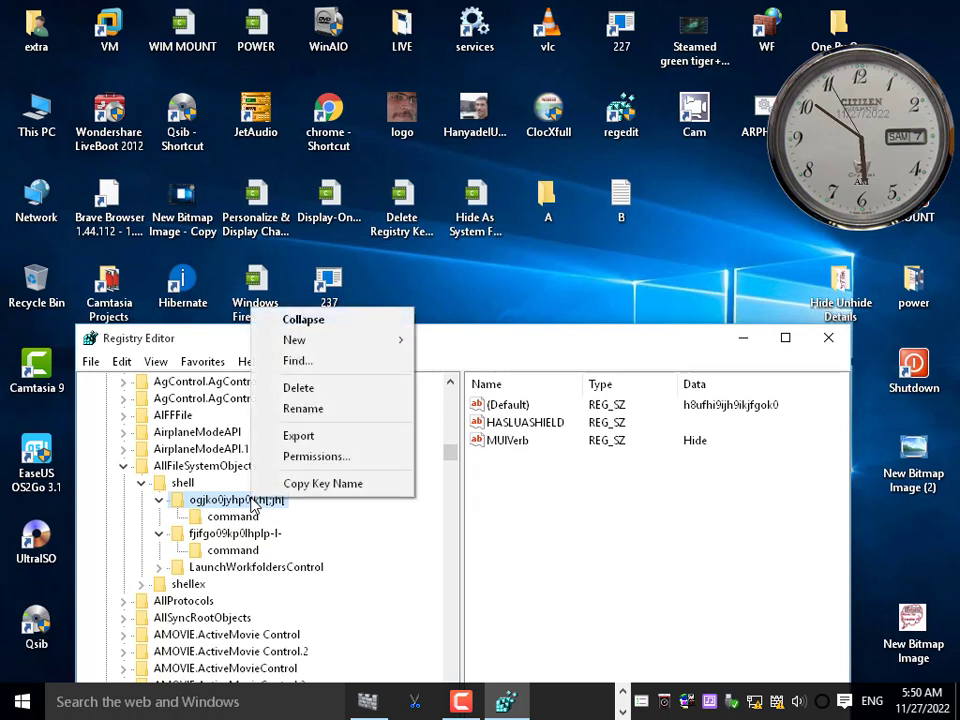
click(324, 409)
text(0)
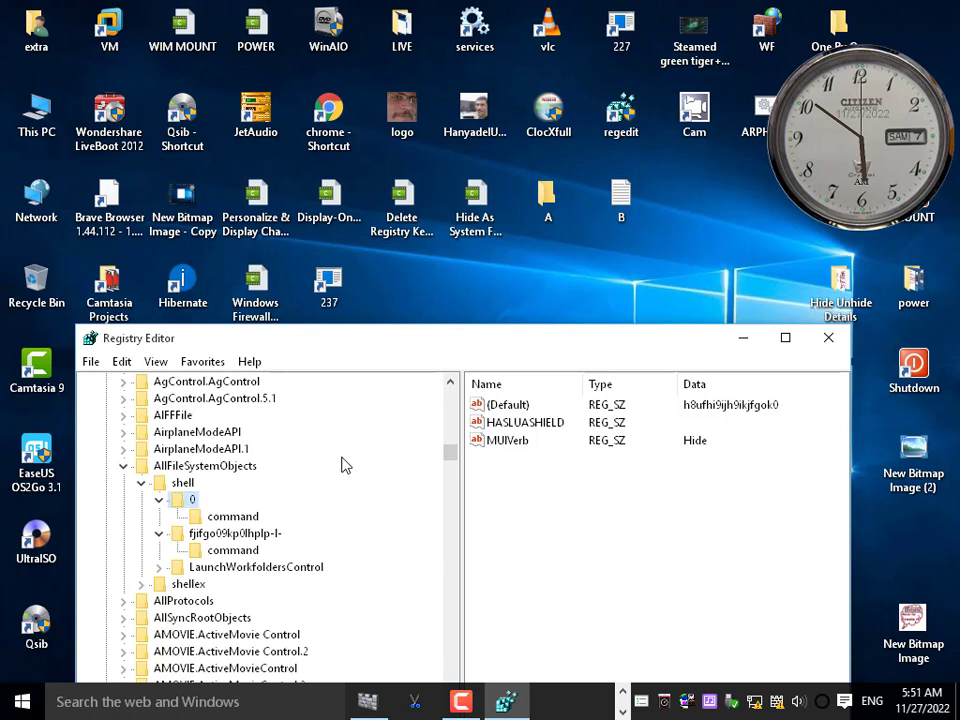
key(Return)
click(230, 534)
right_click(230, 534)
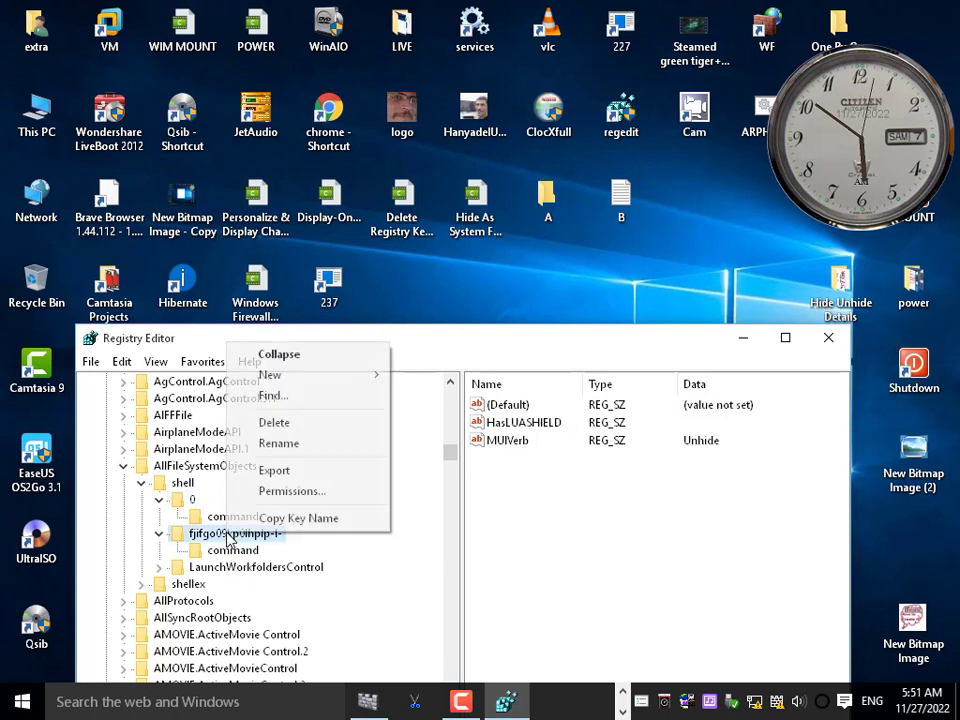
click(276, 446)
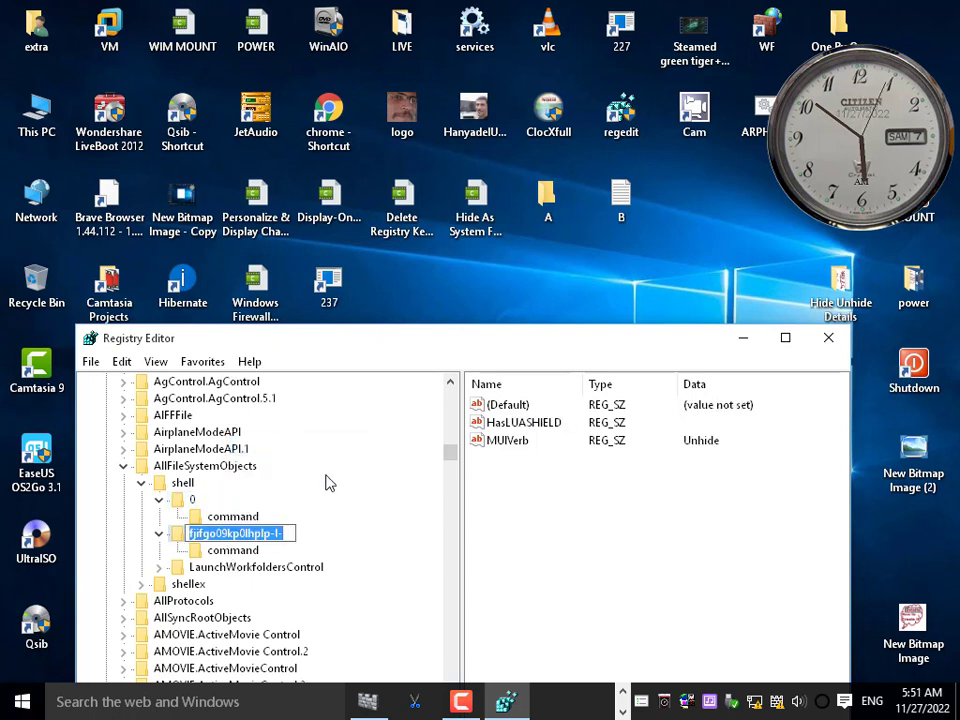
text(1)
key(Return)
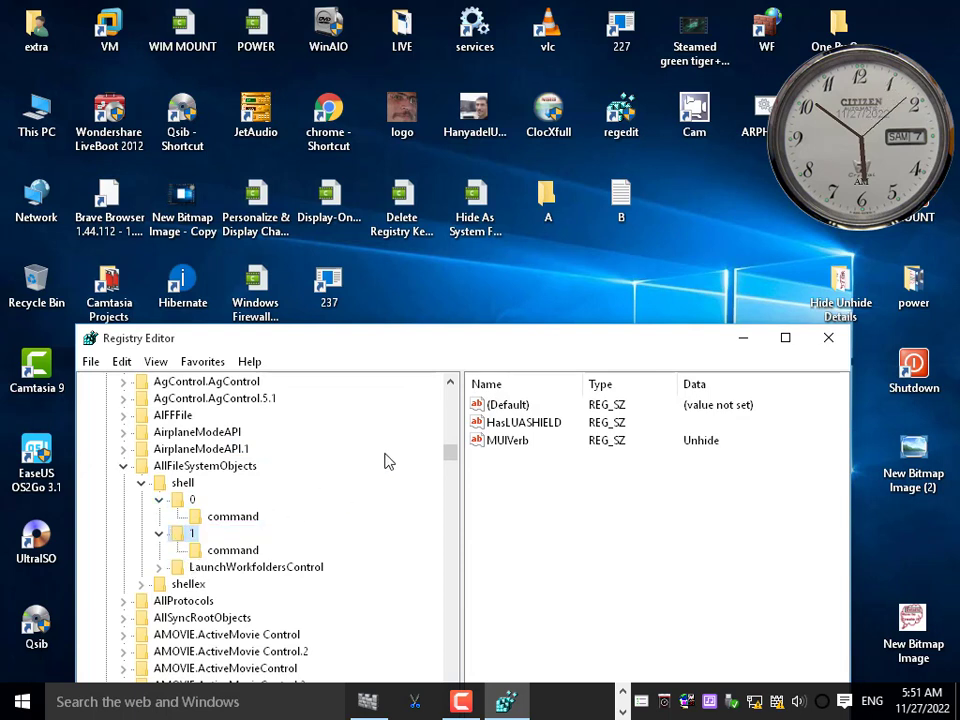
Open the Hide Unhide Details folder and look at the Hide UnHide Script archive
drag(489, 350, 339, 353)
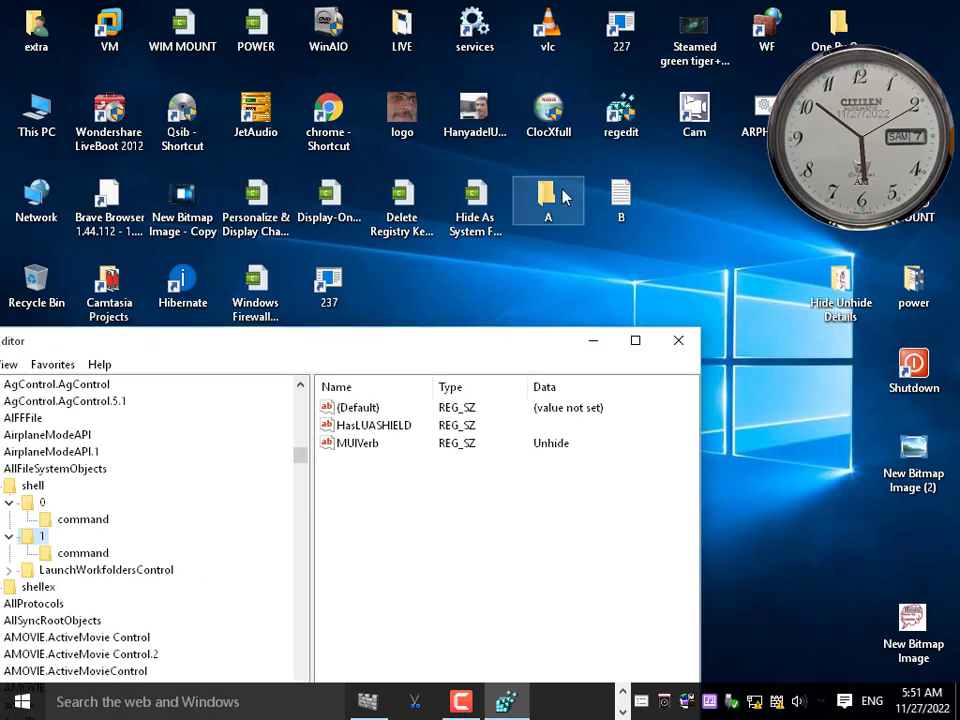
double_click(848, 285)
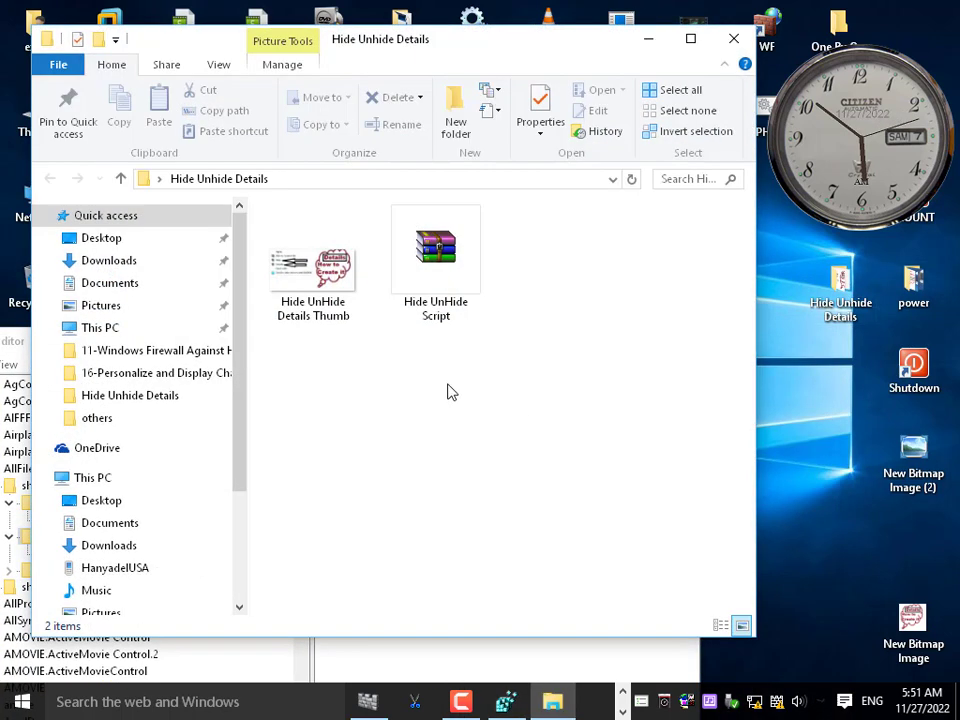
click(430, 257)
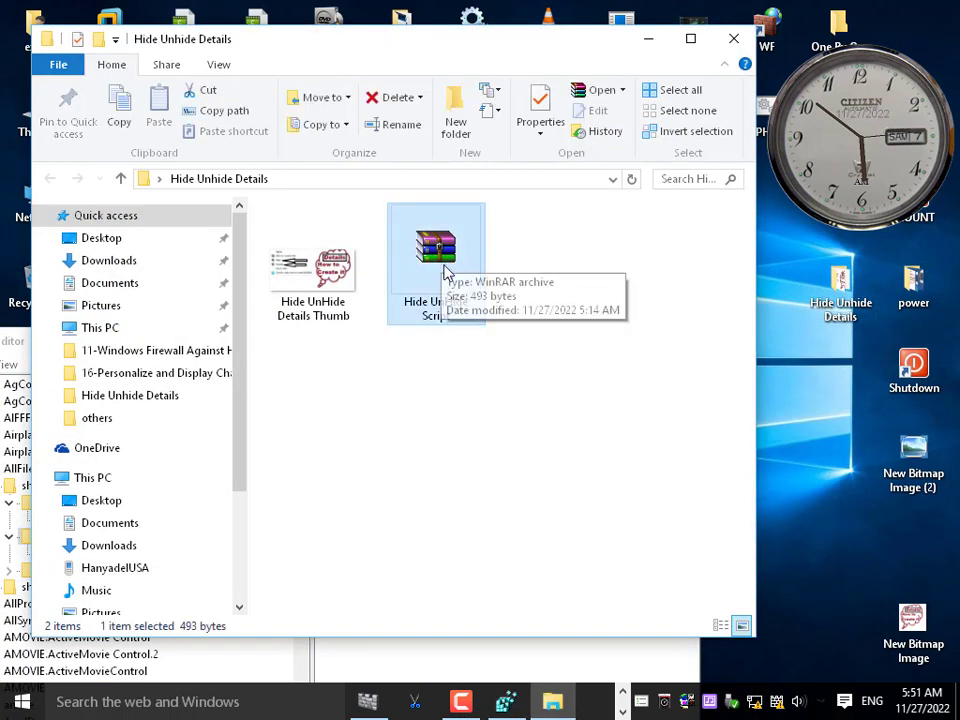
right_click(438, 258)
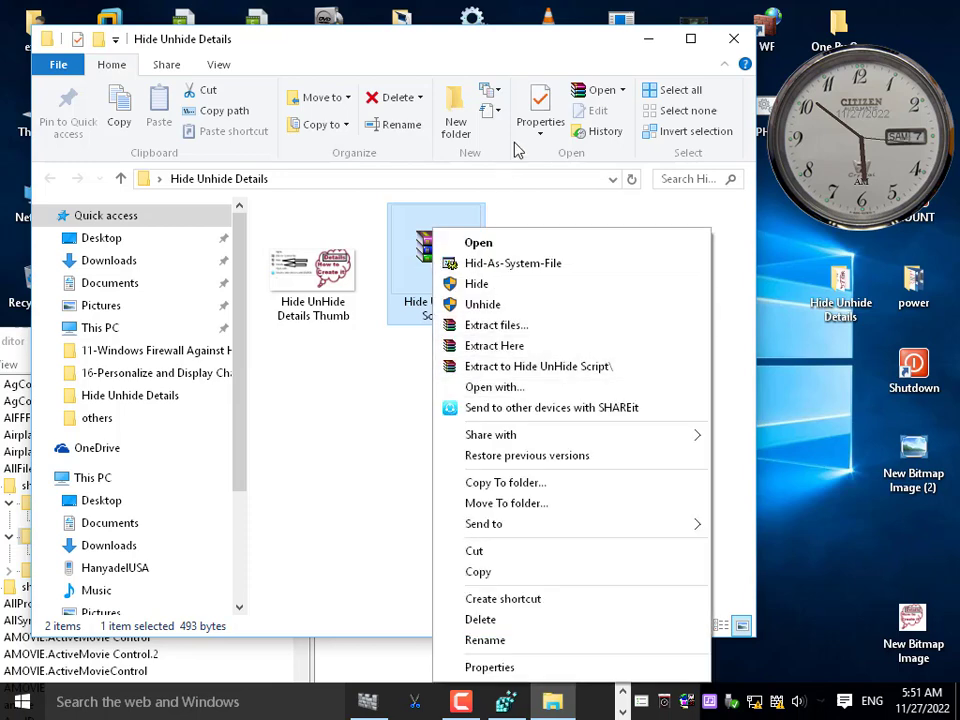
click(546, 43)
drag(546, 43, 650, 243)
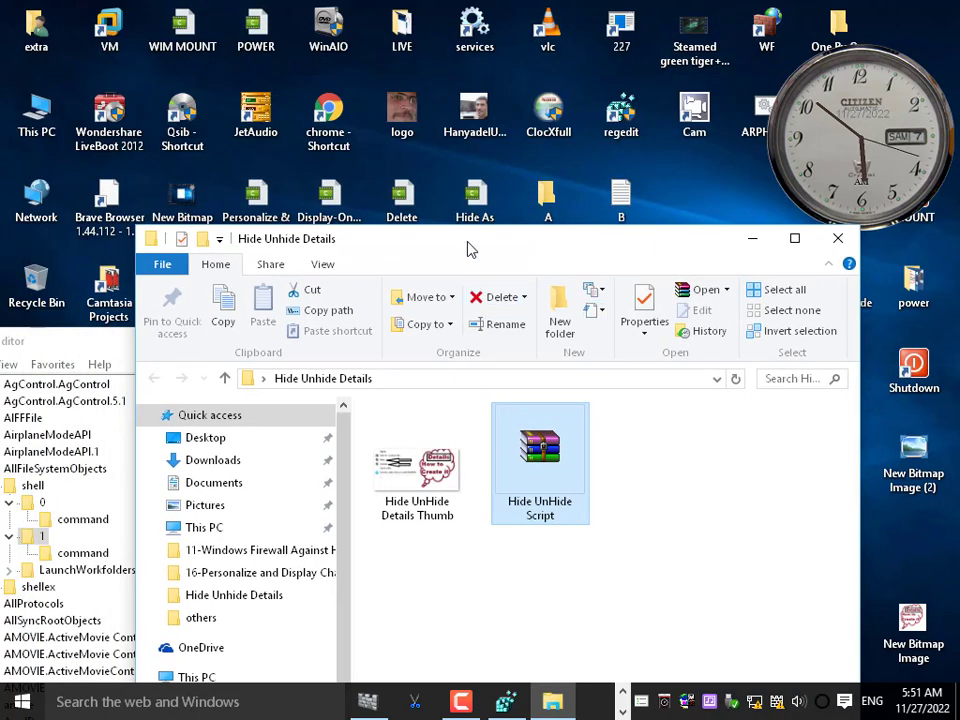
drag(350, 238, 577, 290)
drag(211, 353, 353, 300)
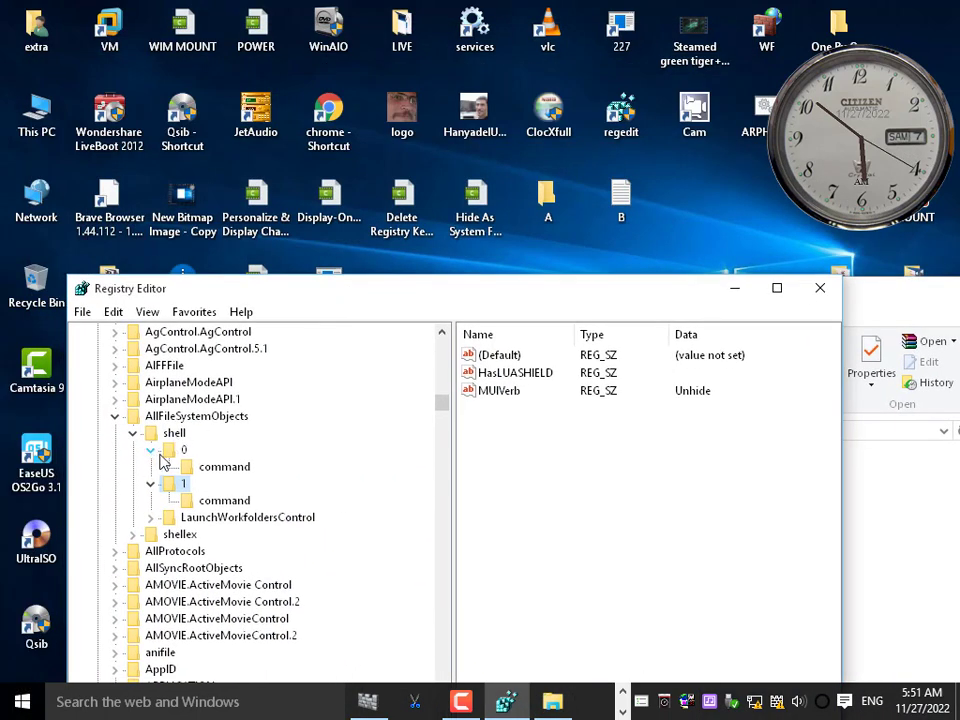
Rename key 0 to H123
click(172, 452)
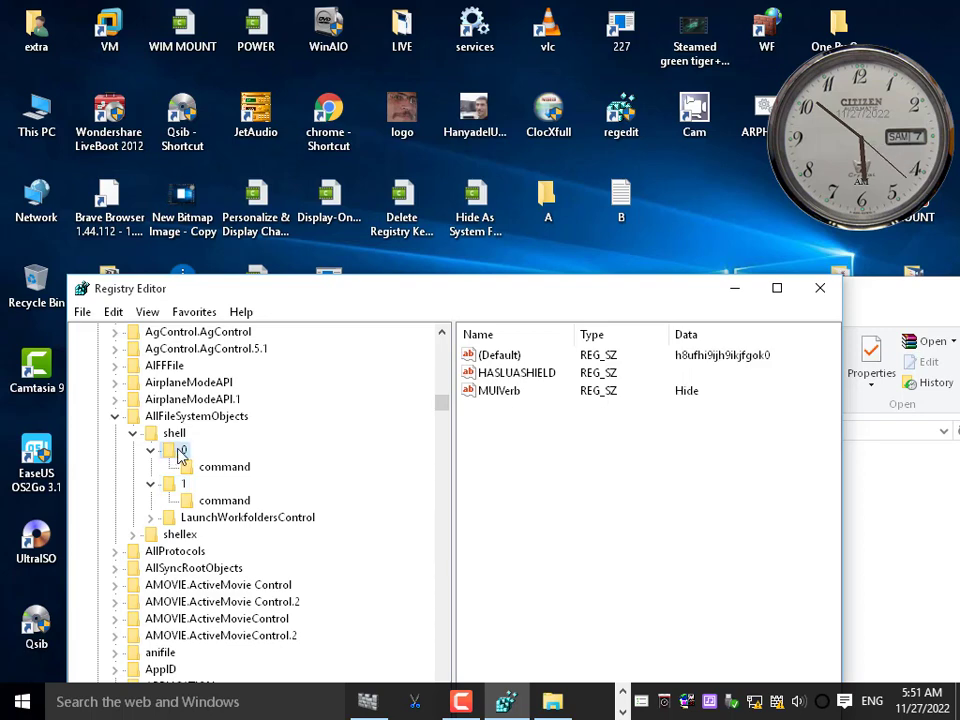
right_click(179, 452)
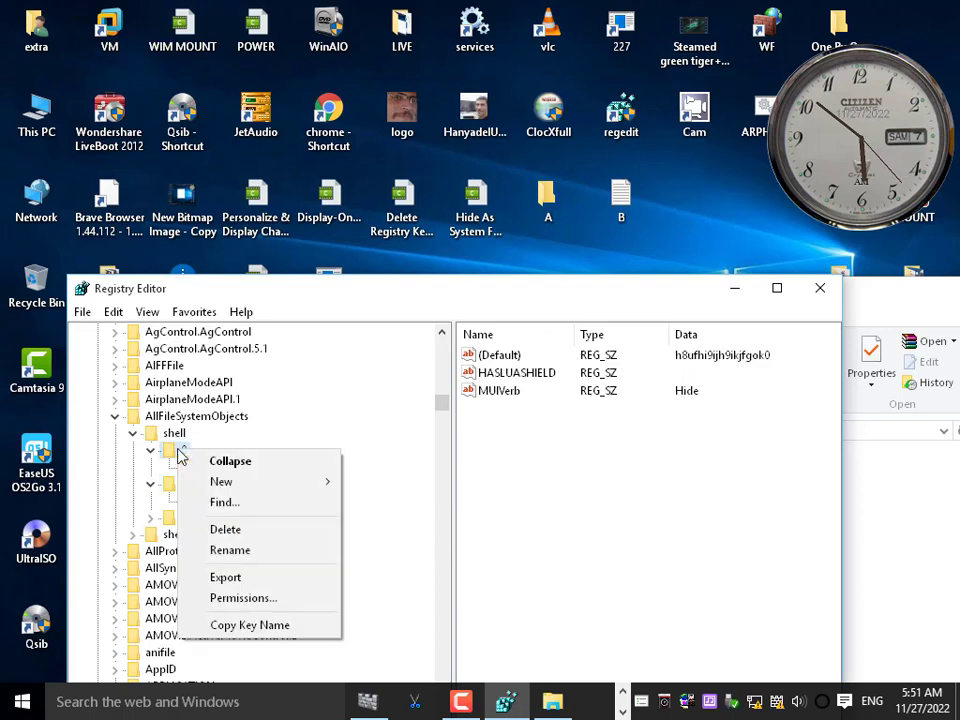
click(233, 551)
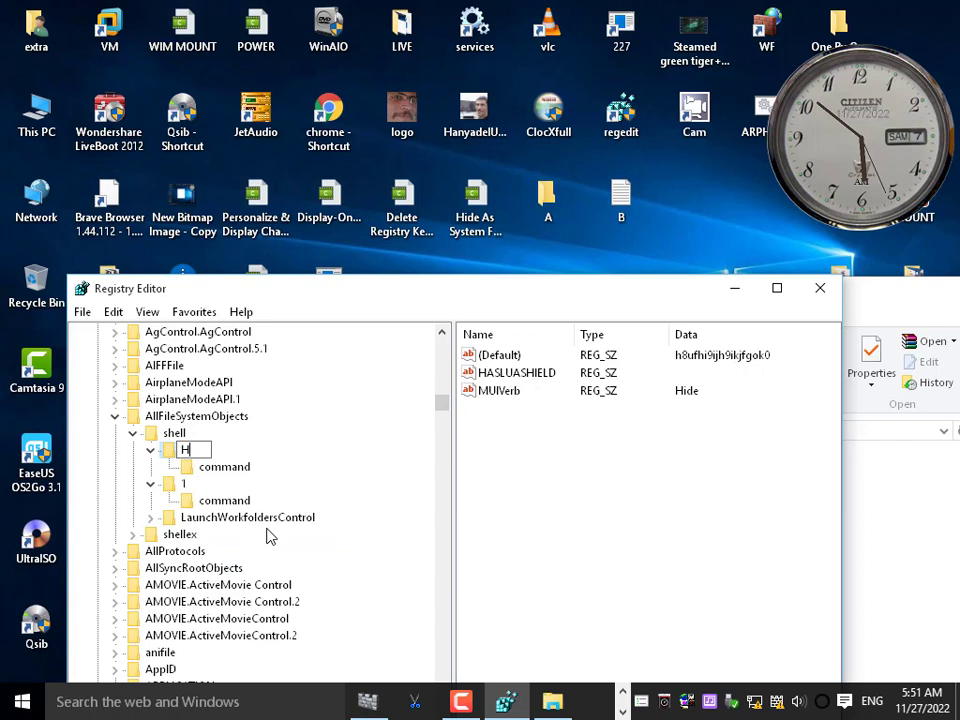
text(H123)
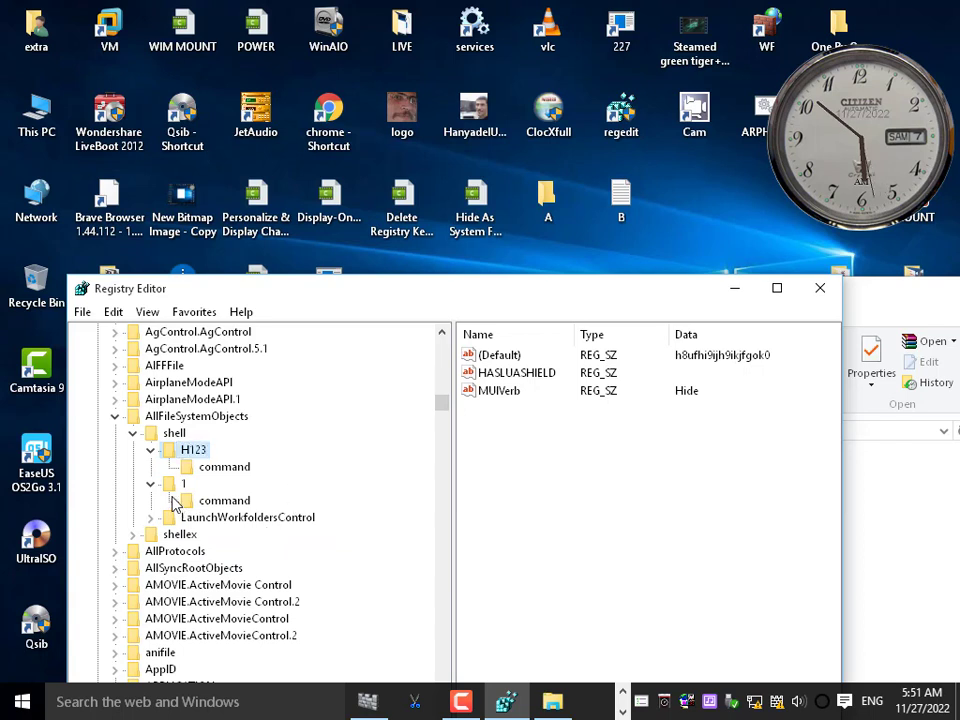
click(205, 501)
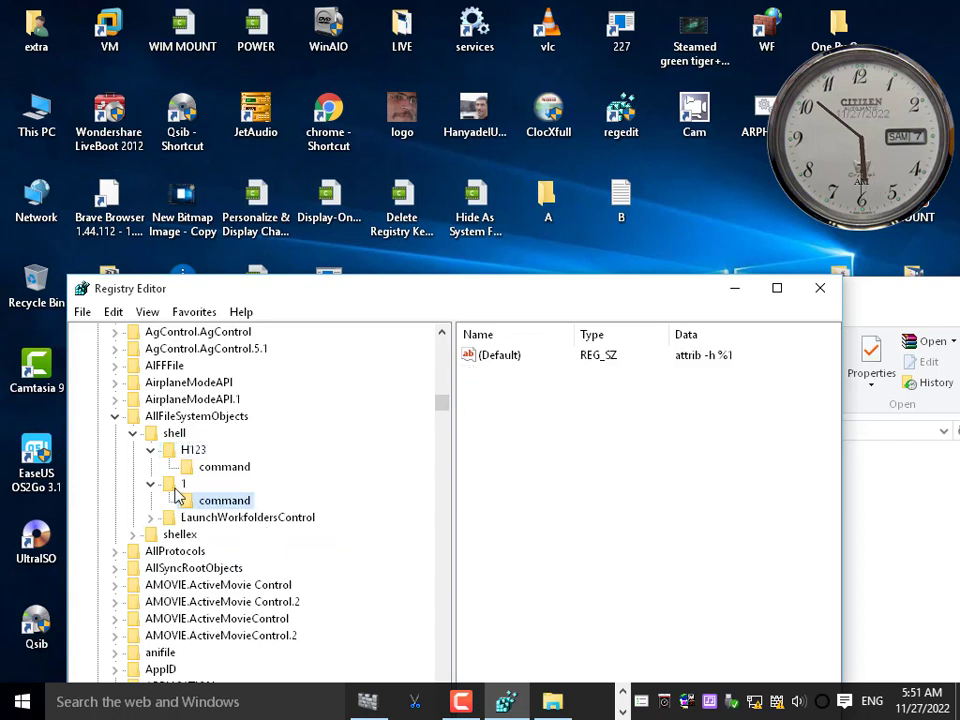
Rename key 1 to H456 and collapse both custom keys
click(179, 488)
right_click(179, 488)
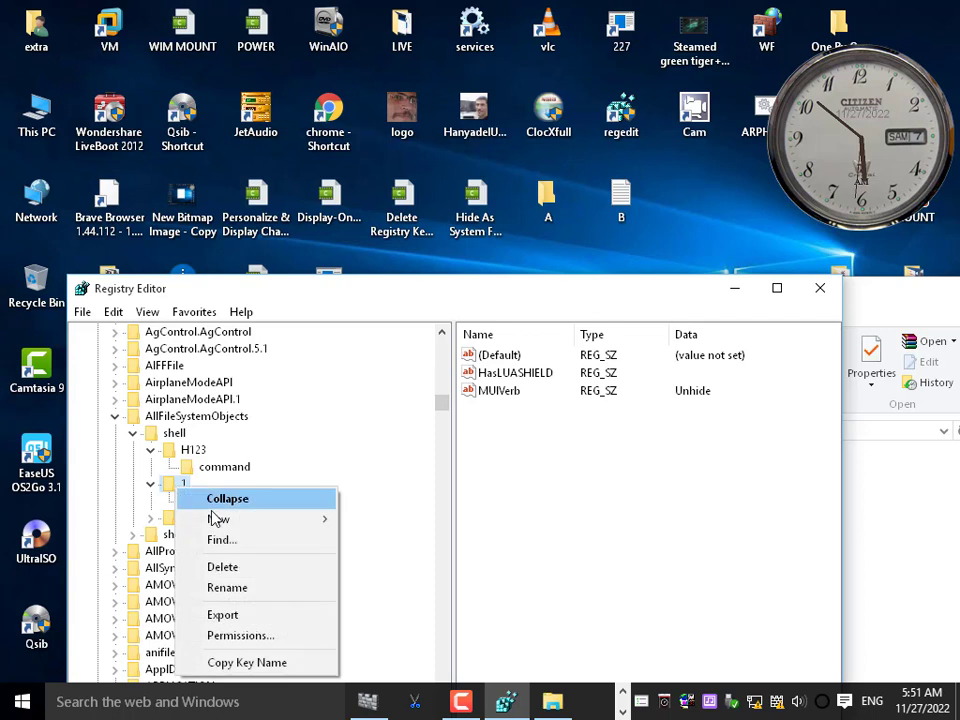
click(240, 594)
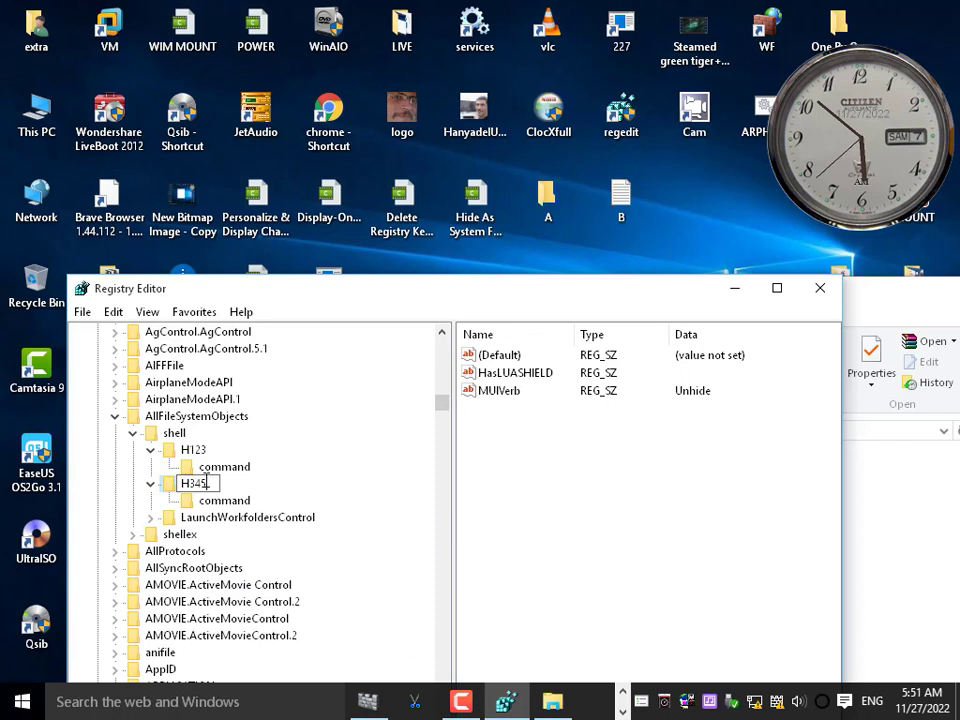
drag(206, 484, 113, 481)
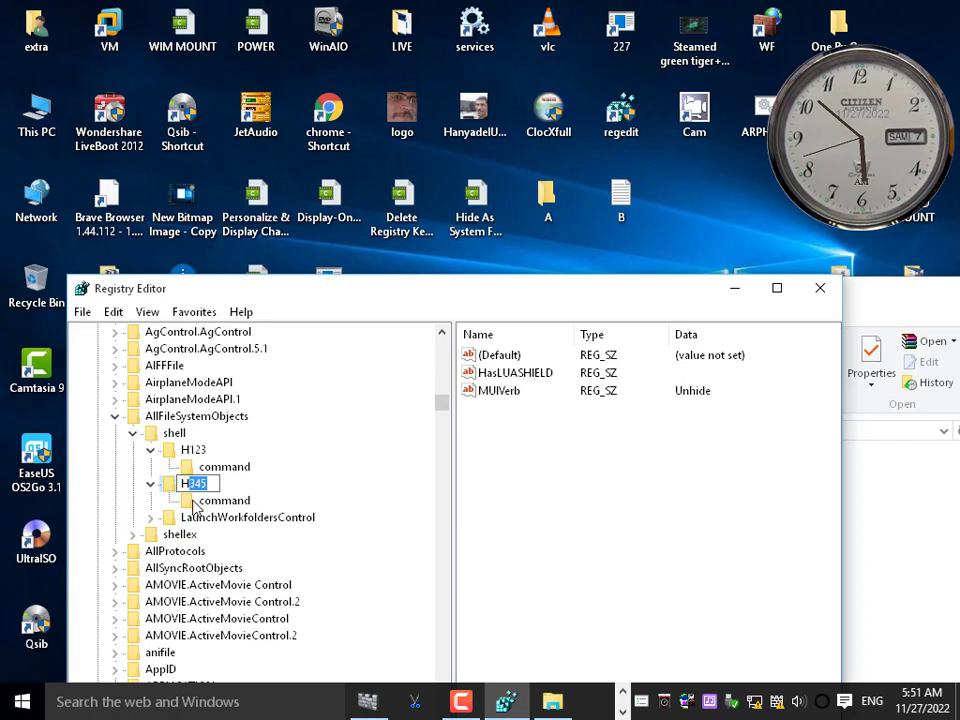
text(456)
key(Return)
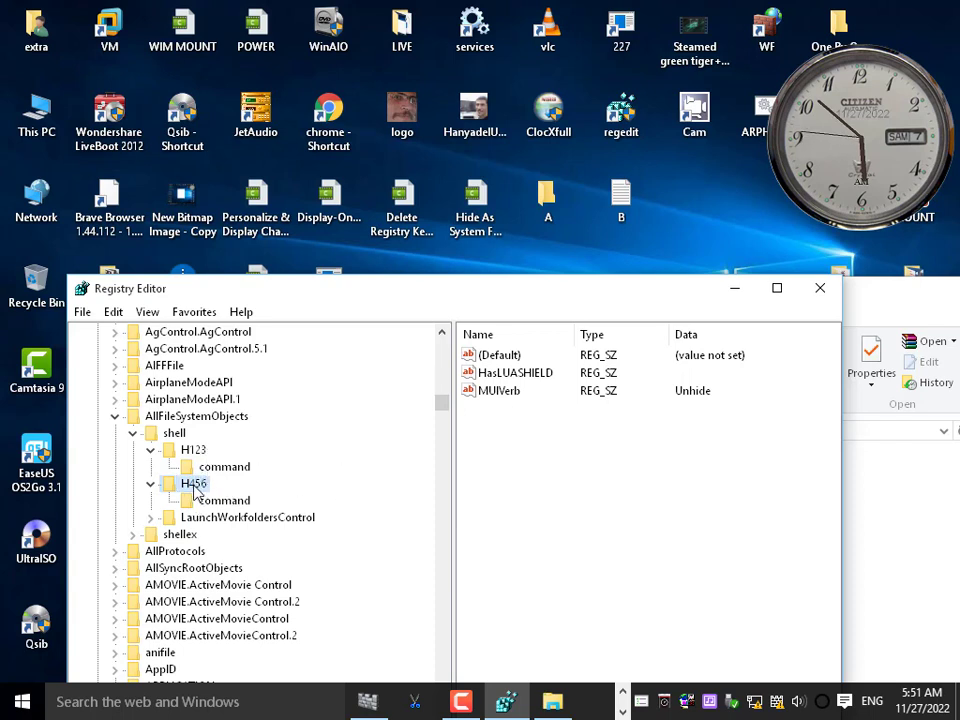
click(150, 483)
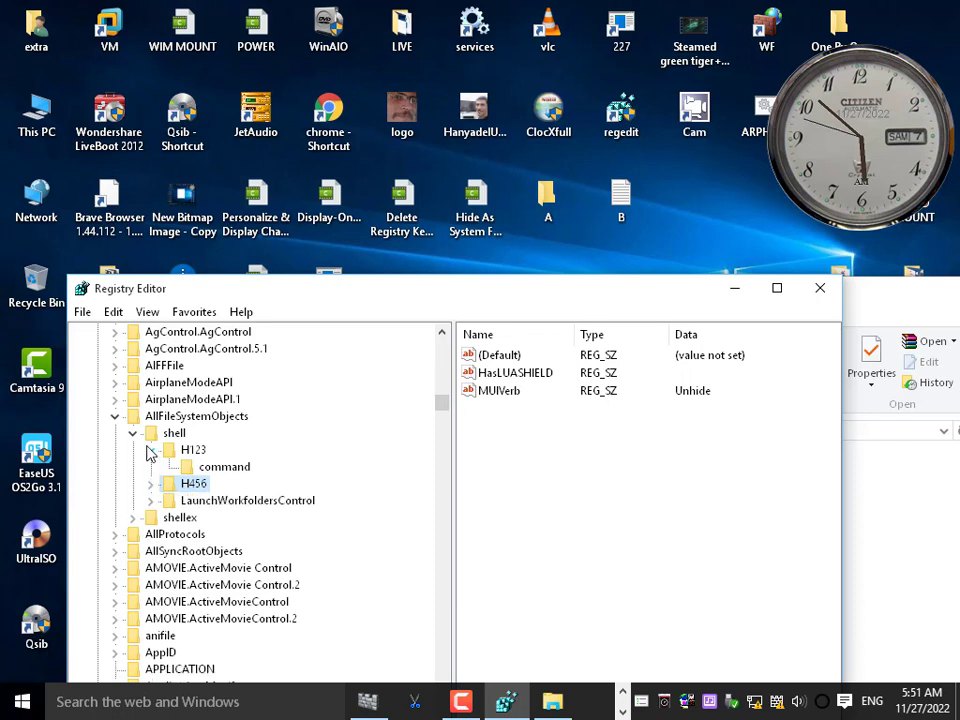
click(150, 450)
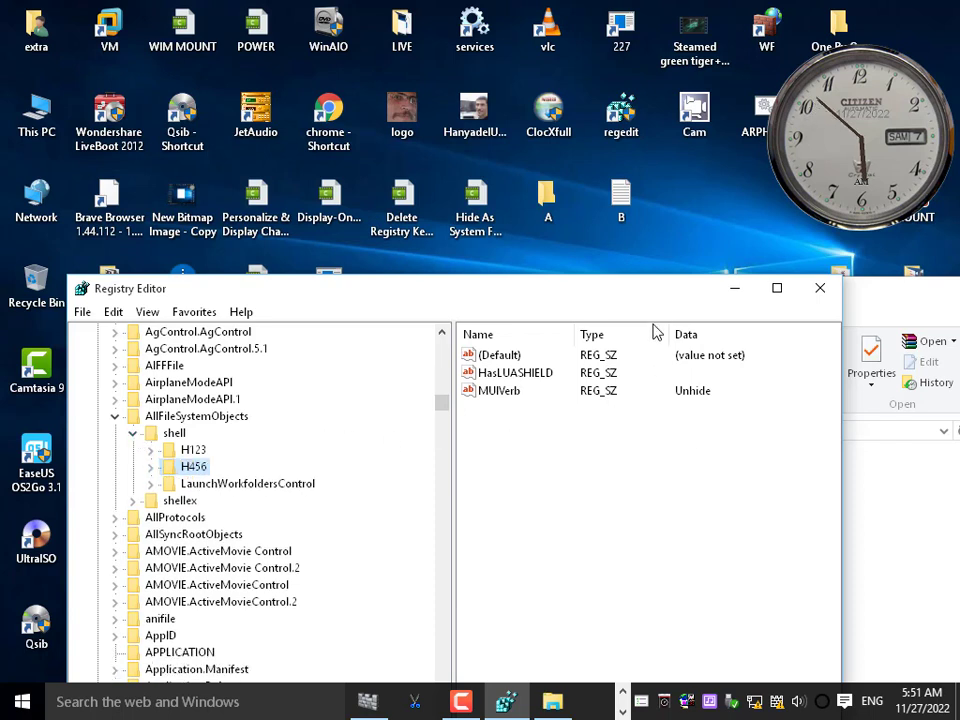
Close Registry Editor and extract the Hide UnHide Script archive into its folder
drag(654, 300, 558, 365)
click(730, 360)
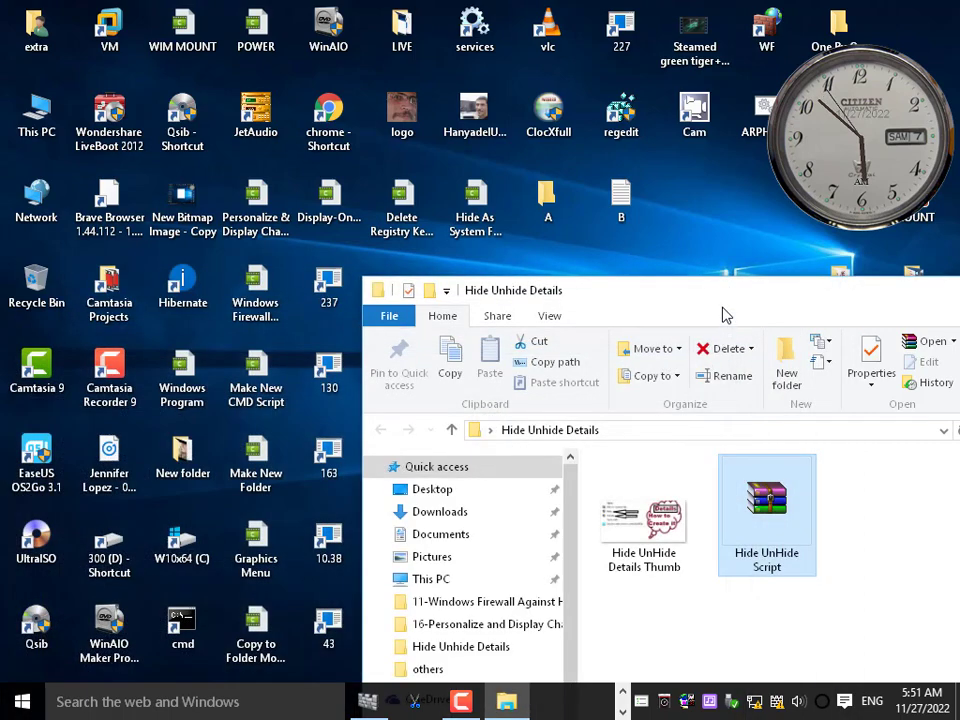
drag(662, 302, 563, 272)
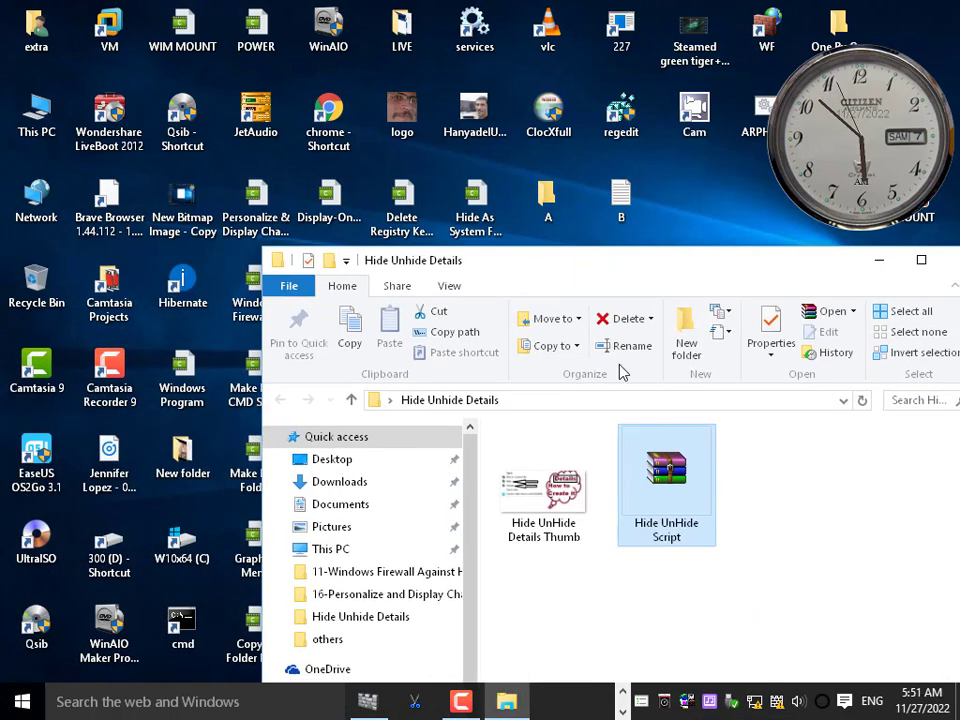
drag(696, 269, 479, 190)
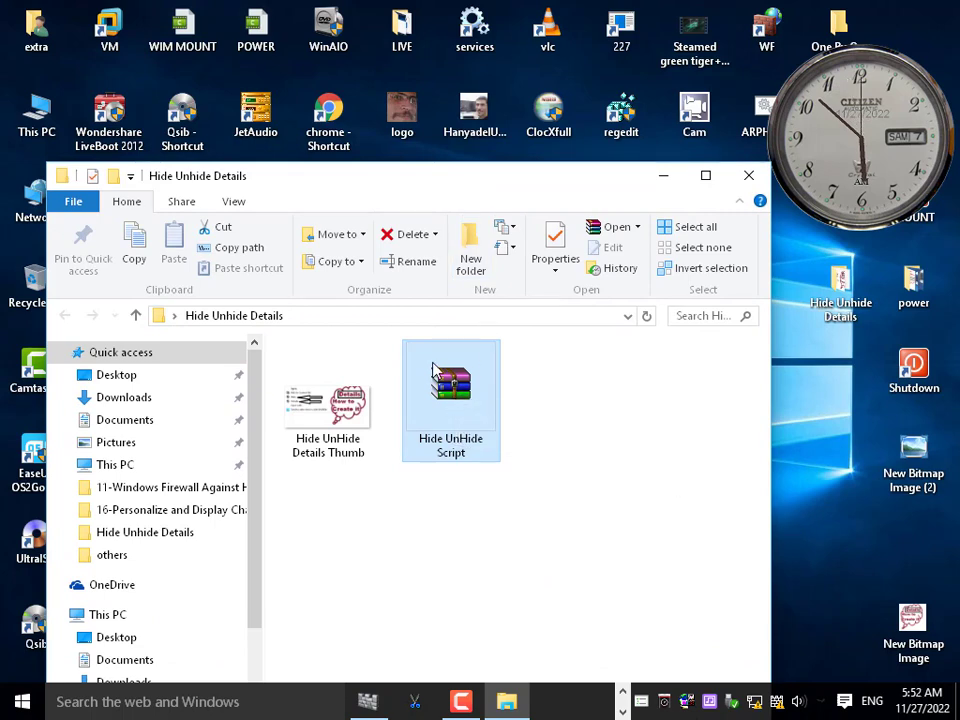
drag(613, 165, 660, 155)
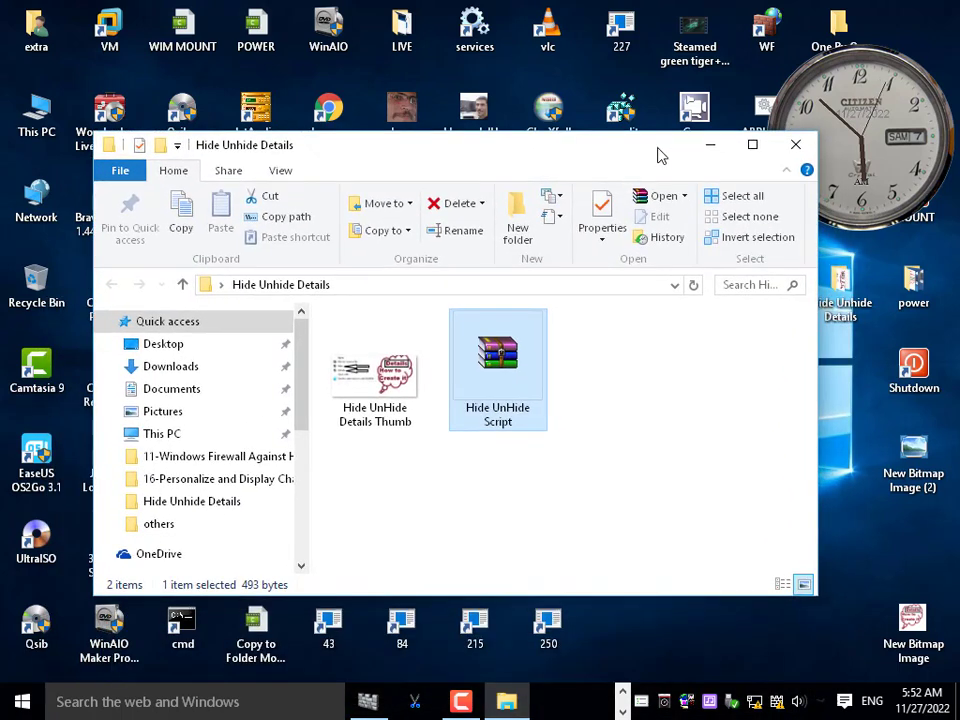
right_click(508, 362)
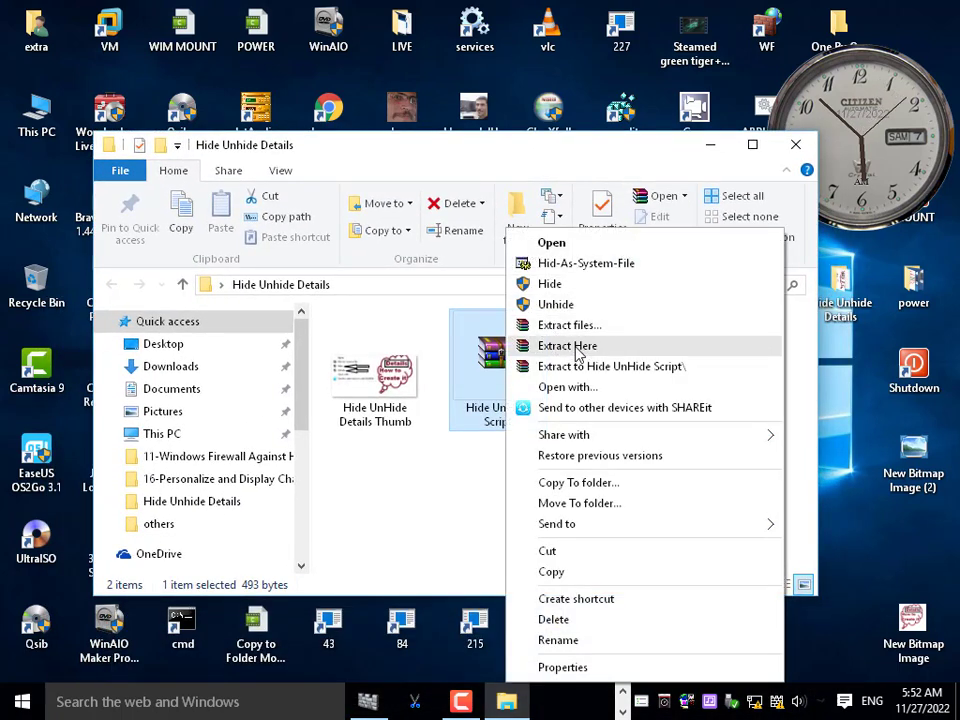
click(578, 350)
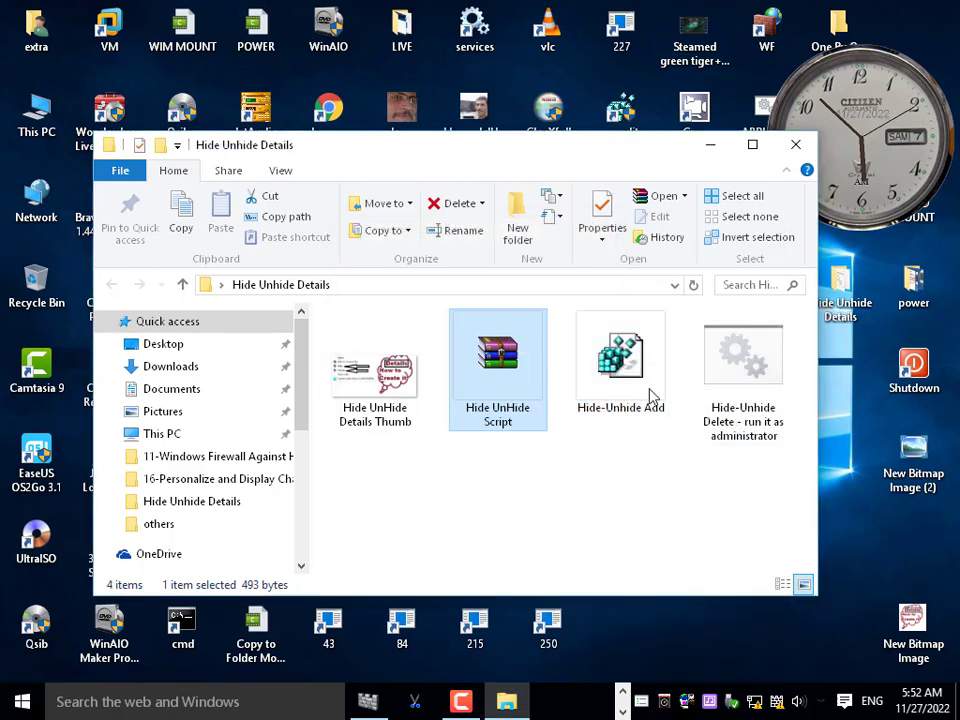
Run 'Hide-Unhide Delete - run it as administrator' with administrator rights
right_click(738, 355)
click(489, 465)
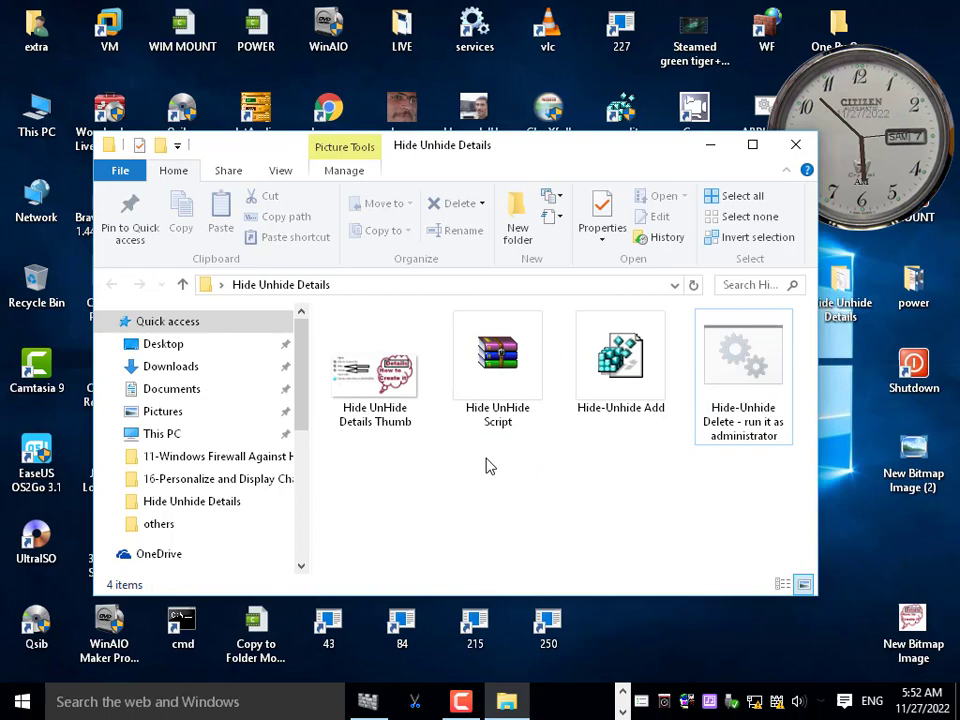
right_click(707, 349)
click(572, 245)
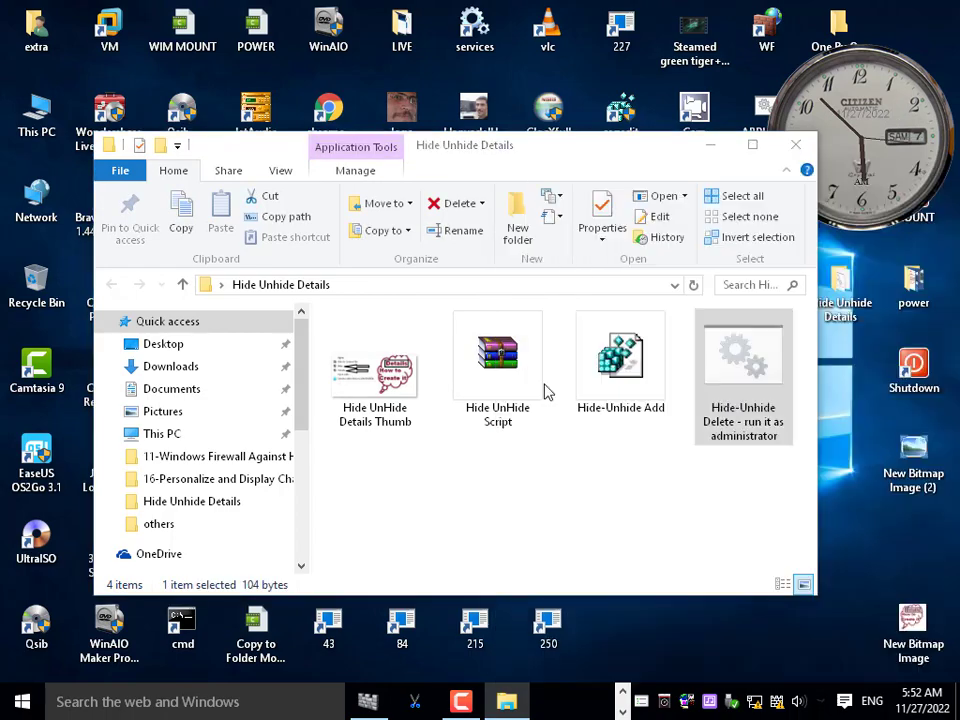
drag(588, 150, 534, 395)
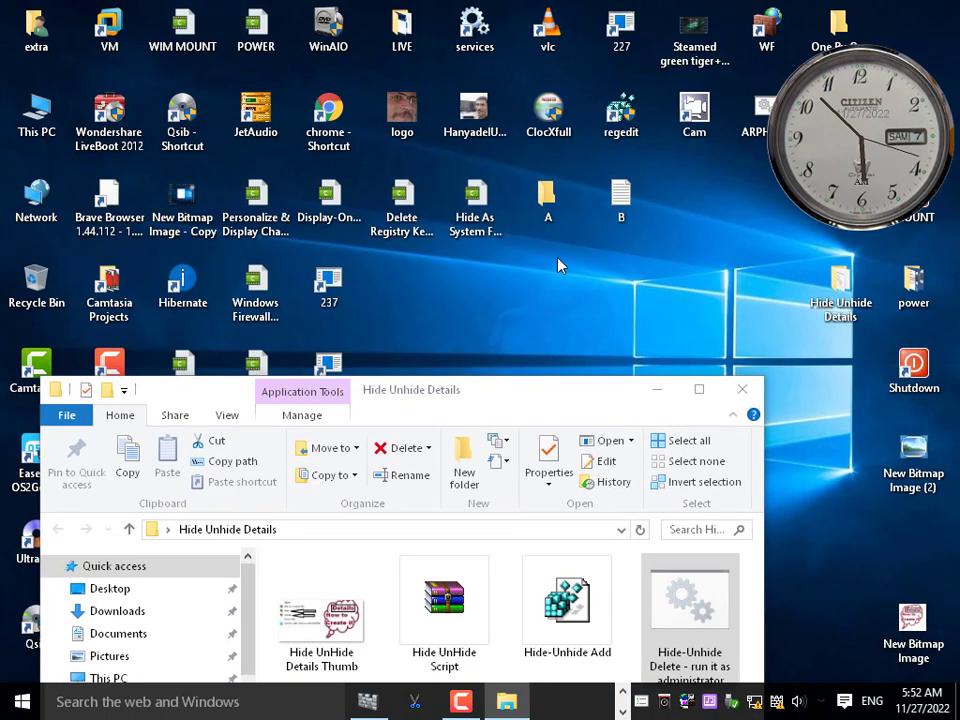
right_click(549, 199)
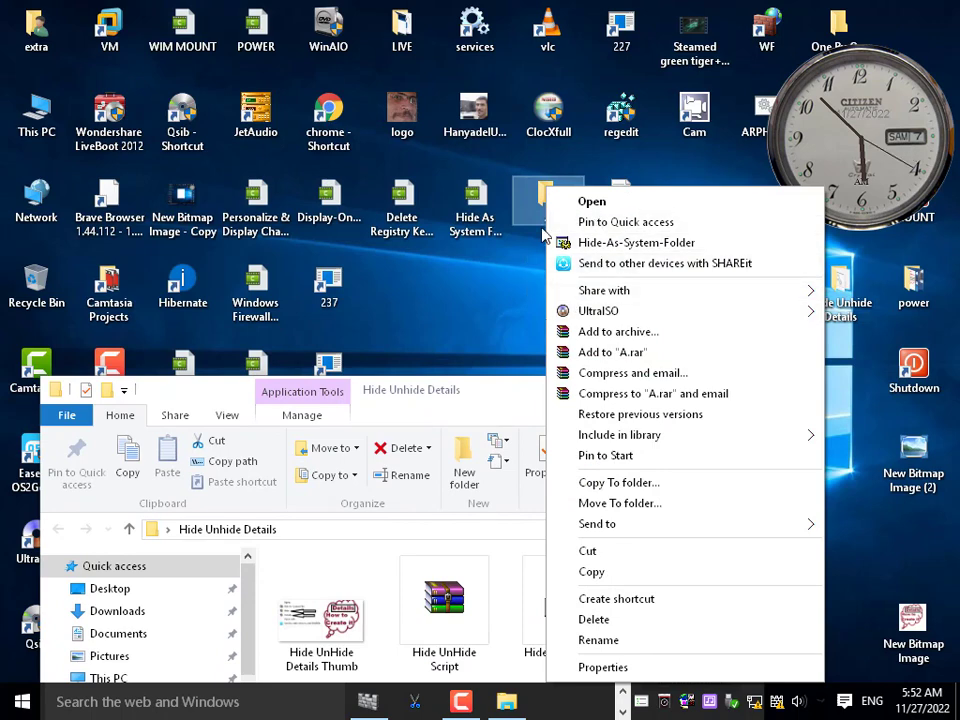
Merge Hide-Unhide Add into the registry, confirming Yes and OK
click(619, 197)
click(619, 197)
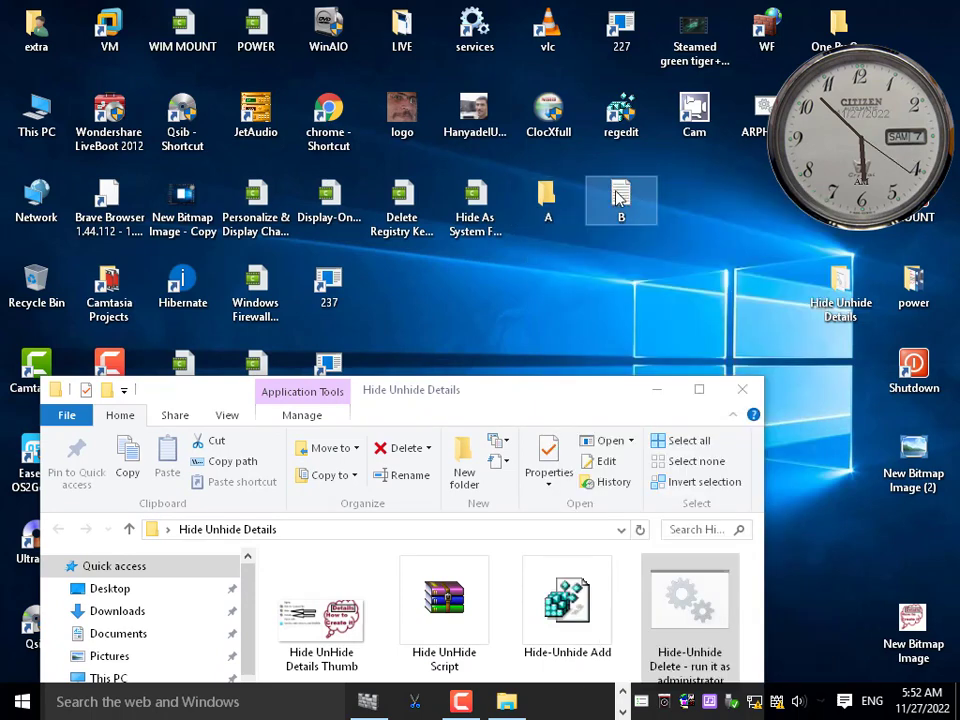
click(540, 258)
drag(546, 391, 565, 180)
click(587, 395)
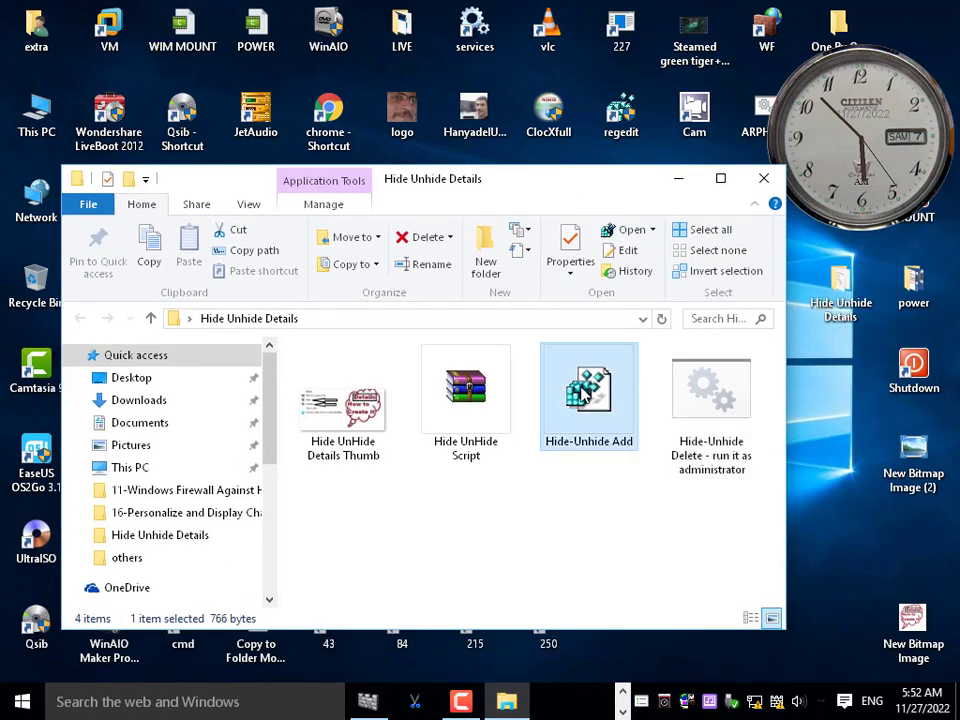
double_click(587, 395)
click(615, 378)
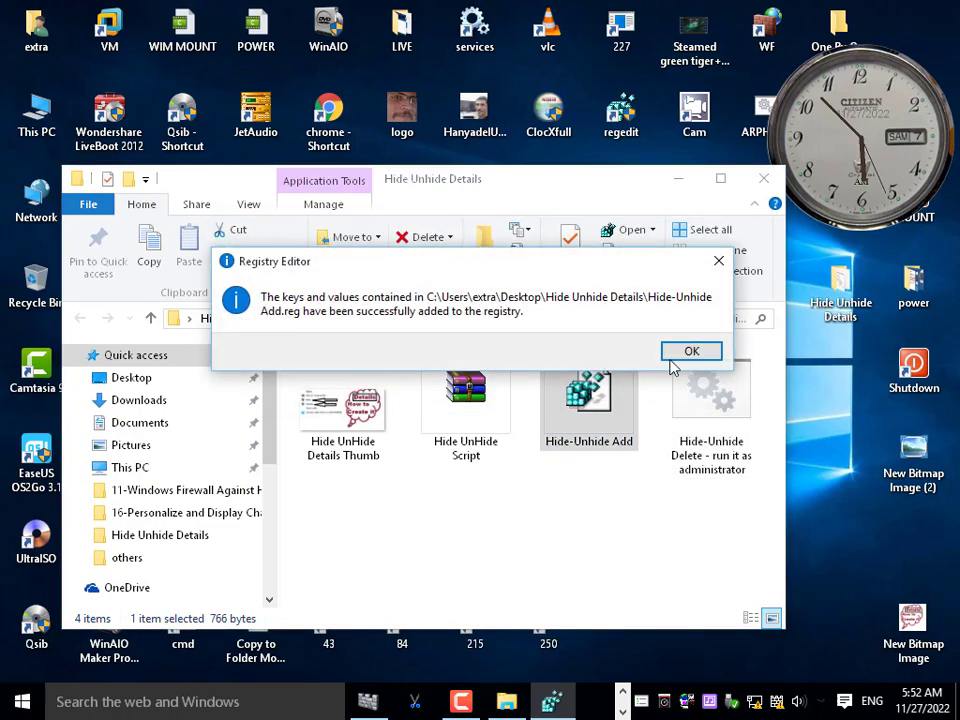
click(672, 360)
Hide desktop folder A with the restored Hide right-click entry
drag(636, 195, 542, 481)
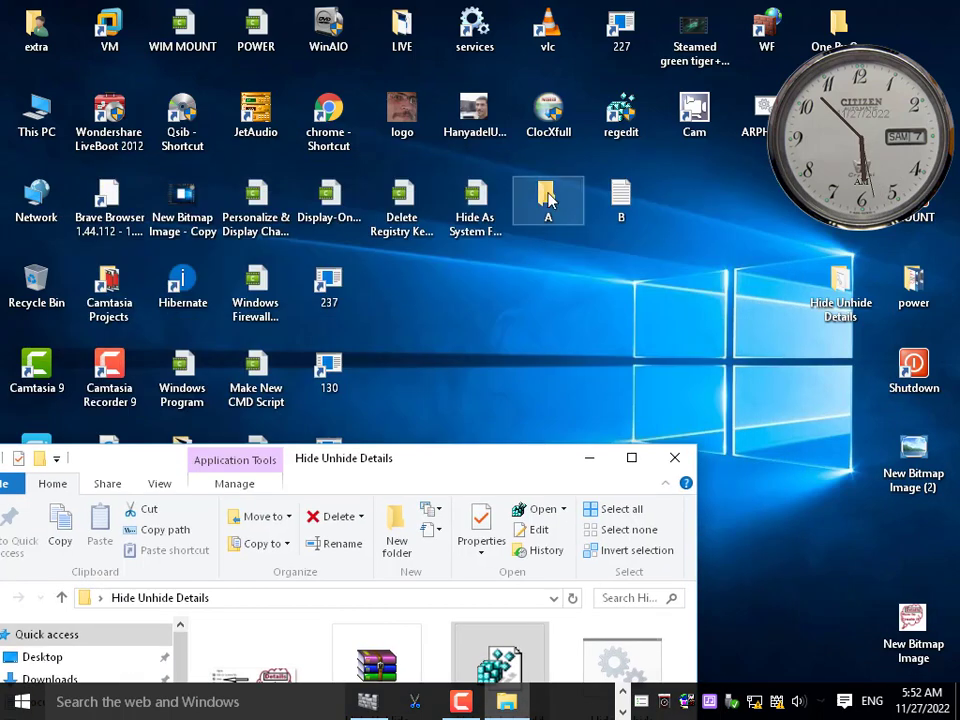
right_click(548, 200)
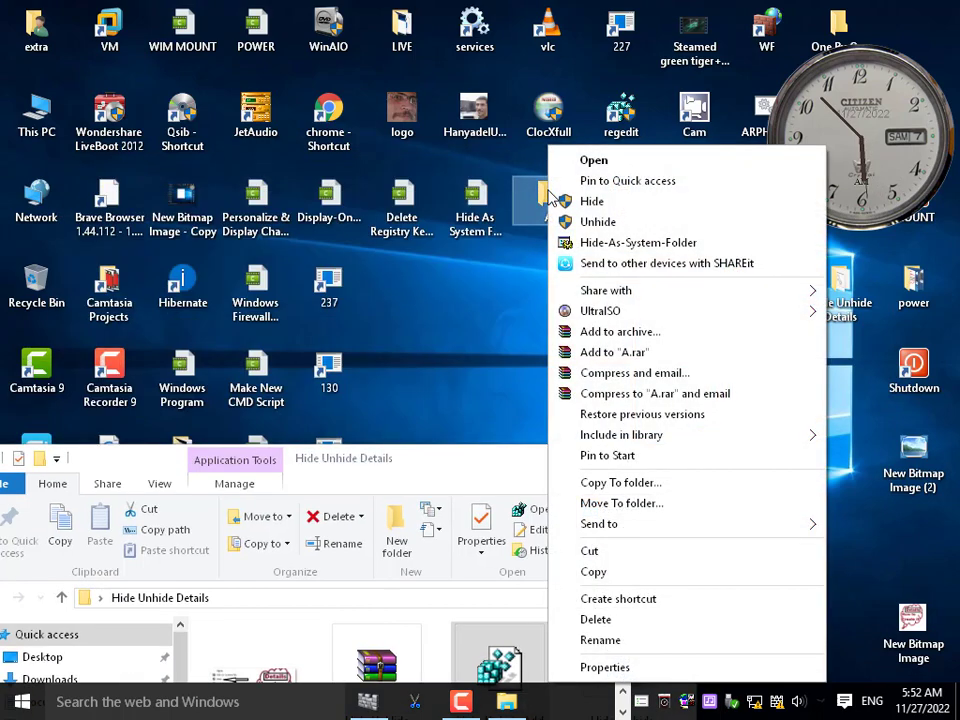
click(614, 200)
click(619, 199)
drag(538, 448, 630, 135)
click(476, 355)
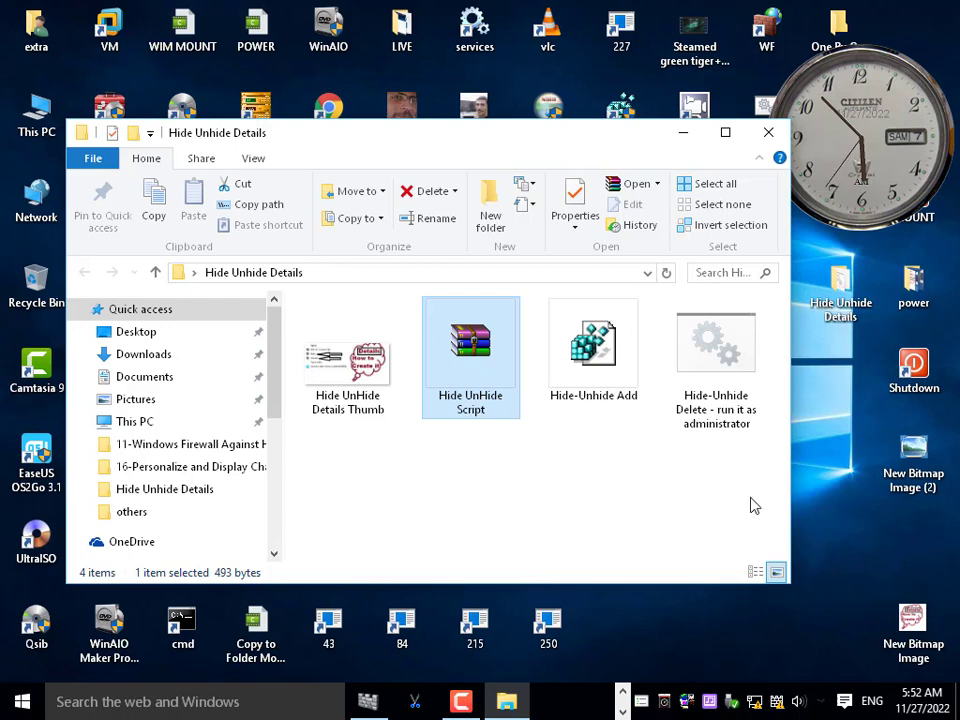
Permanently delete the extracted Hide-Unhide Add and Delete files, then close the folder
drag(752, 484, 597, 343)
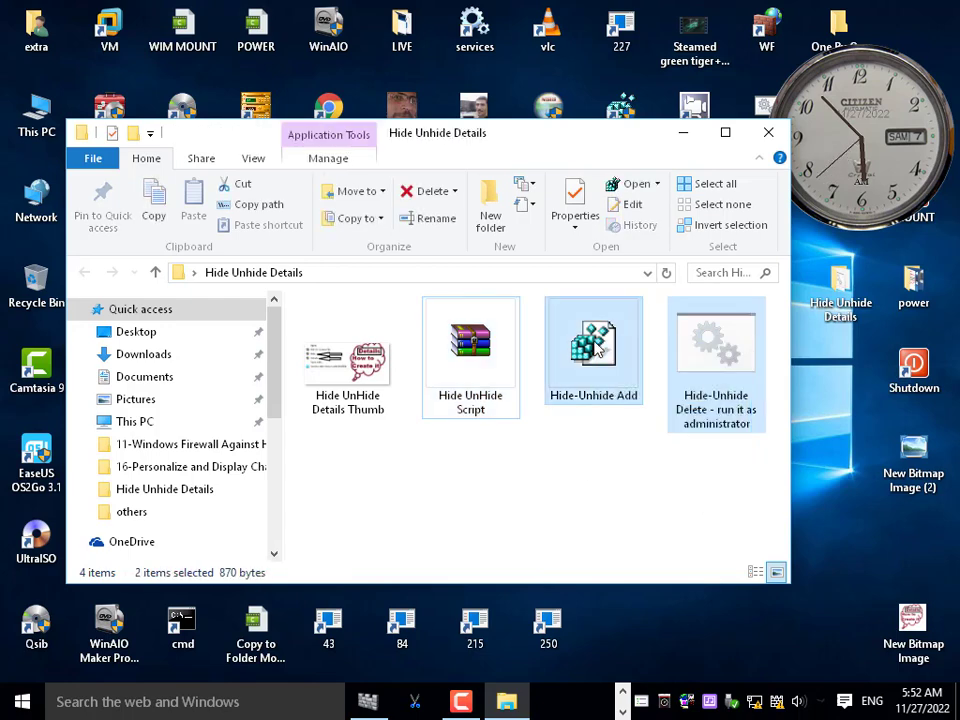
key(shift+Delete)
click(551, 366)
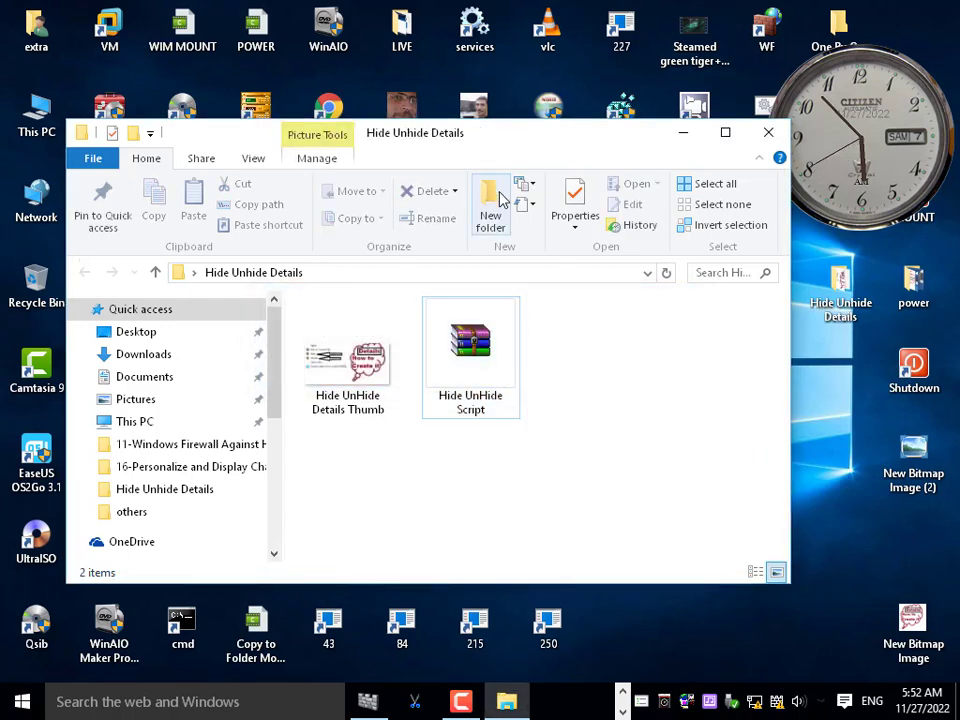
click(766, 133)
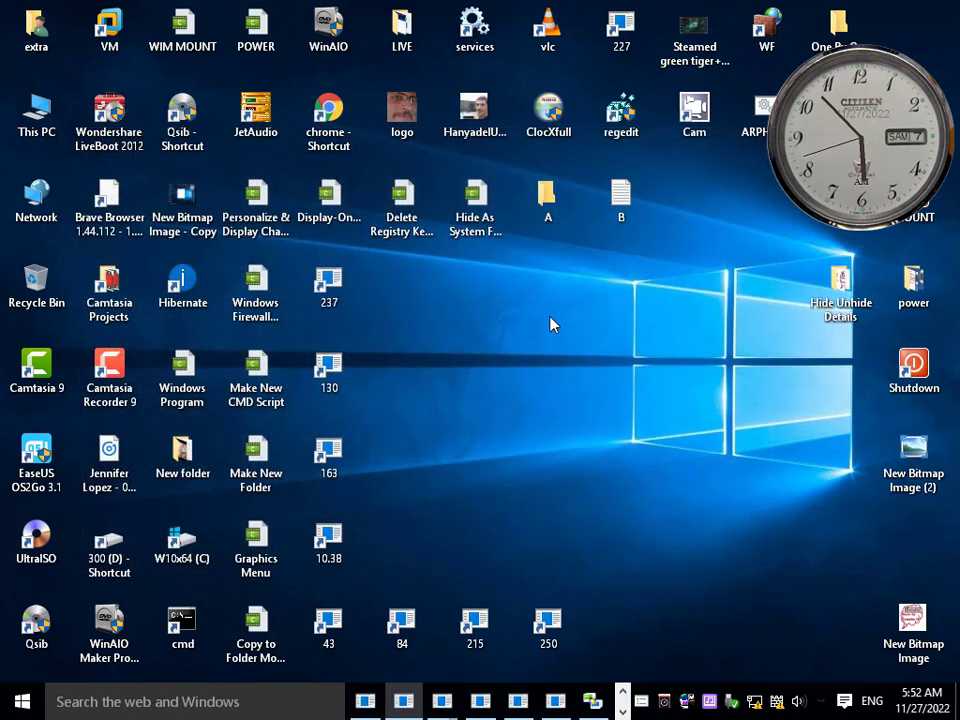
Check the right-click menus of folder A and file B, then reopen and close Hide Unhide Details
right_click(545, 198)
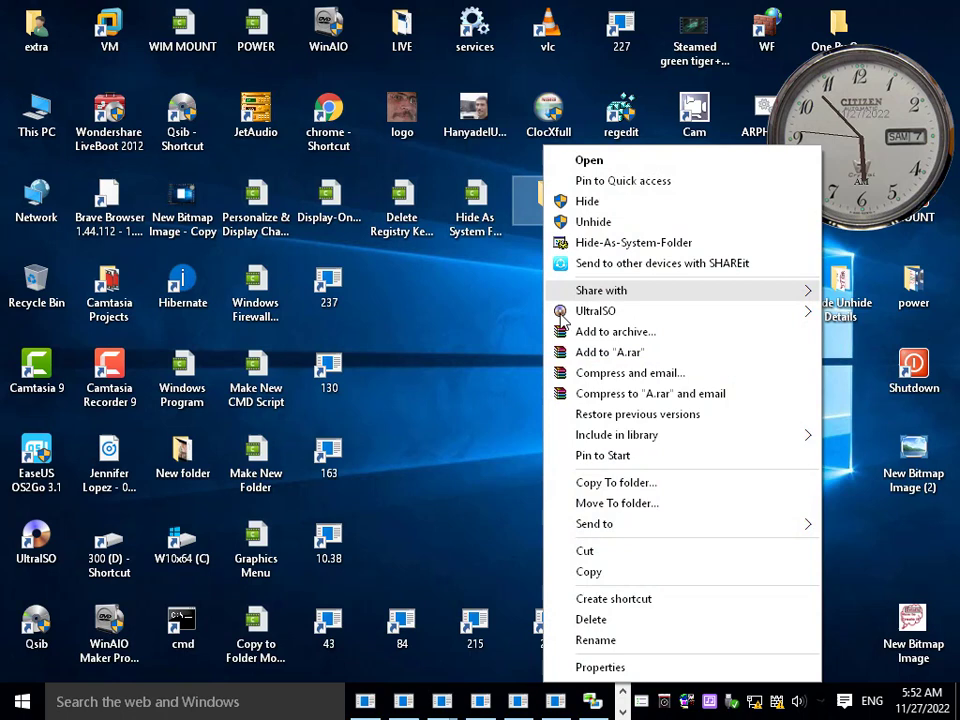
click(510, 332)
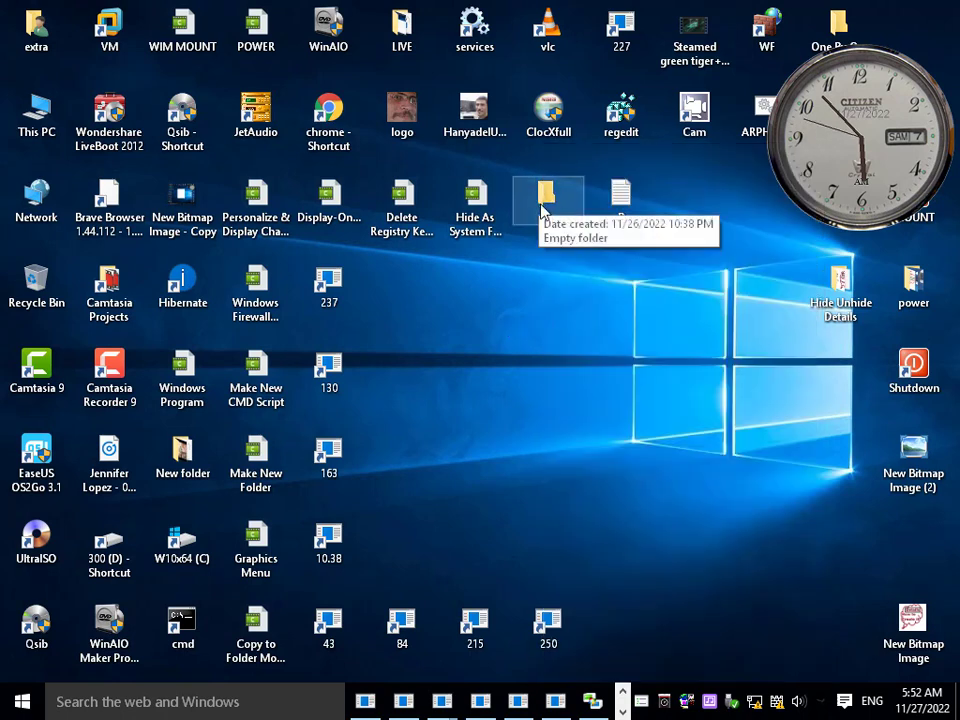
right_click(545, 198)
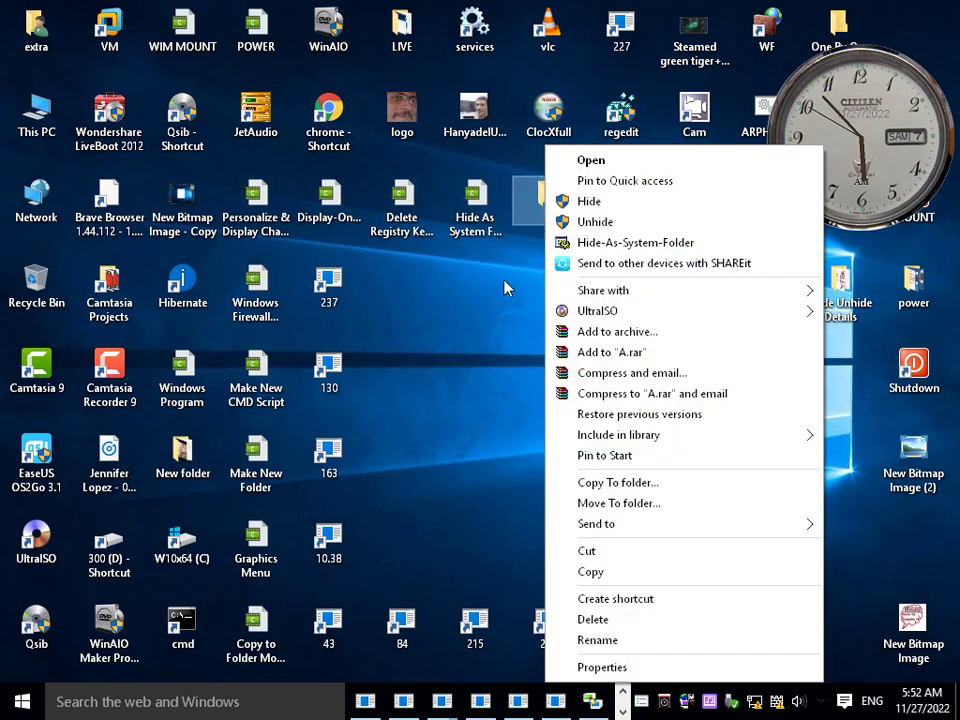
click(504, 289)
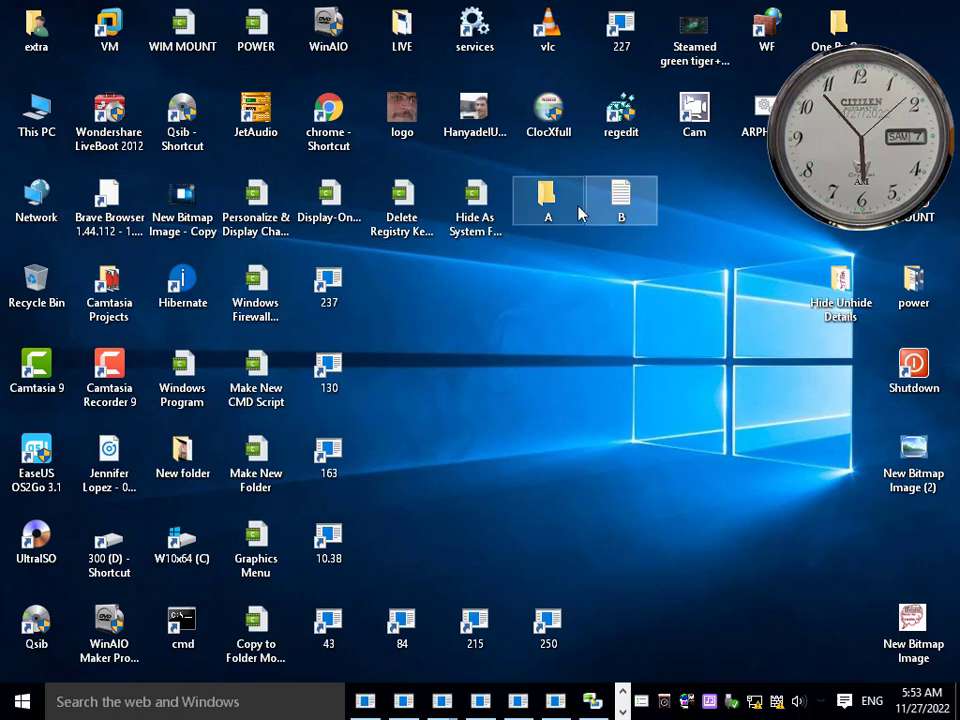
right_click(617, 208)
click(598, 248)
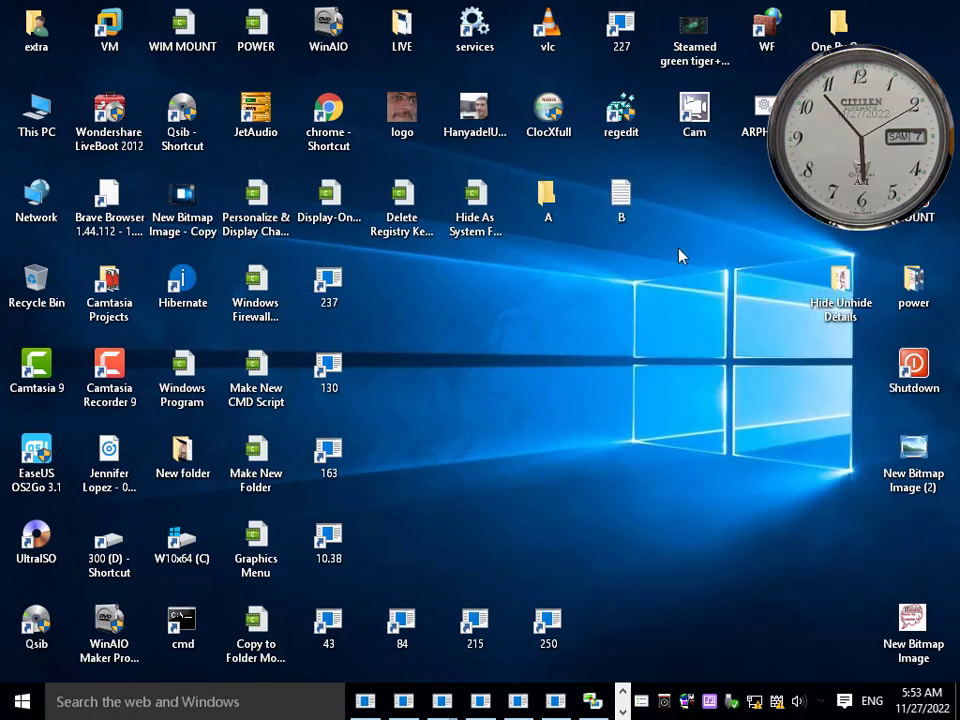
double_click(846, 283)
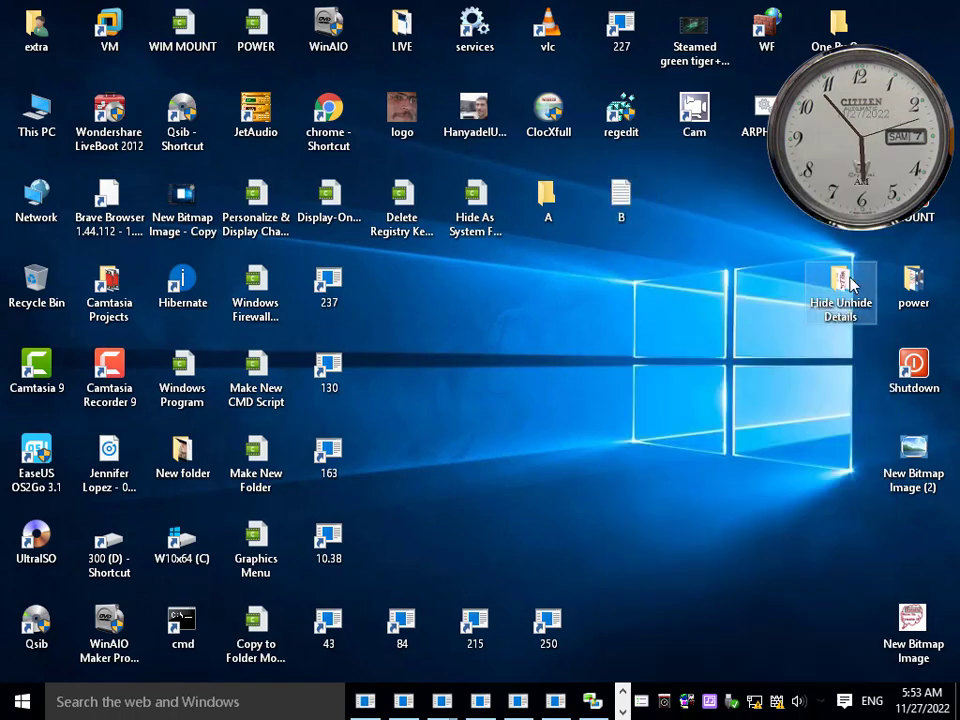
click(530, 425)
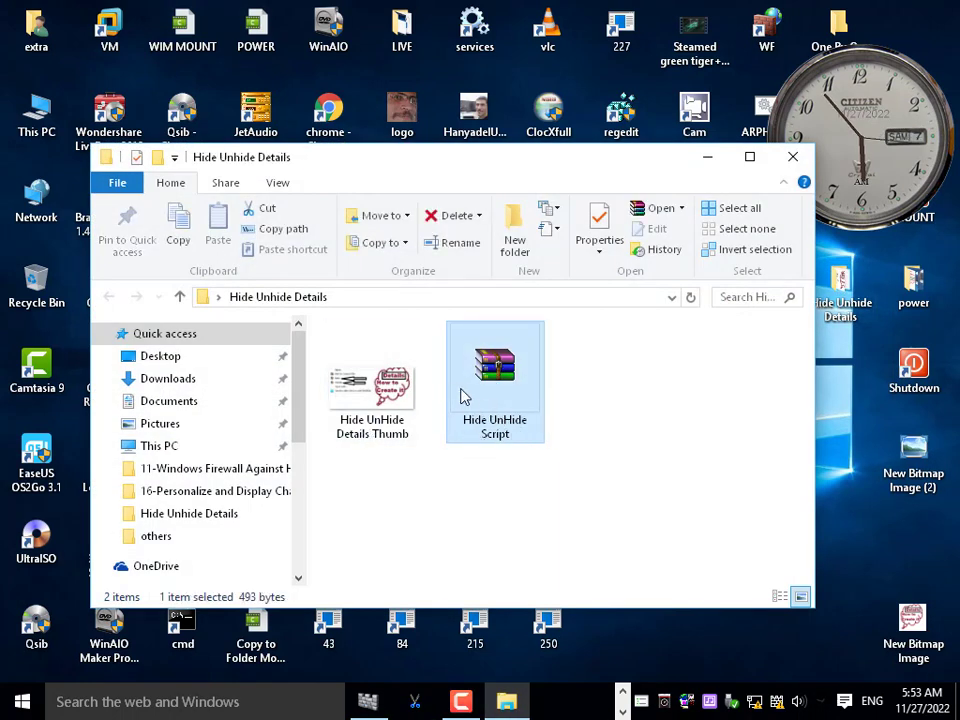
click(792, 160)
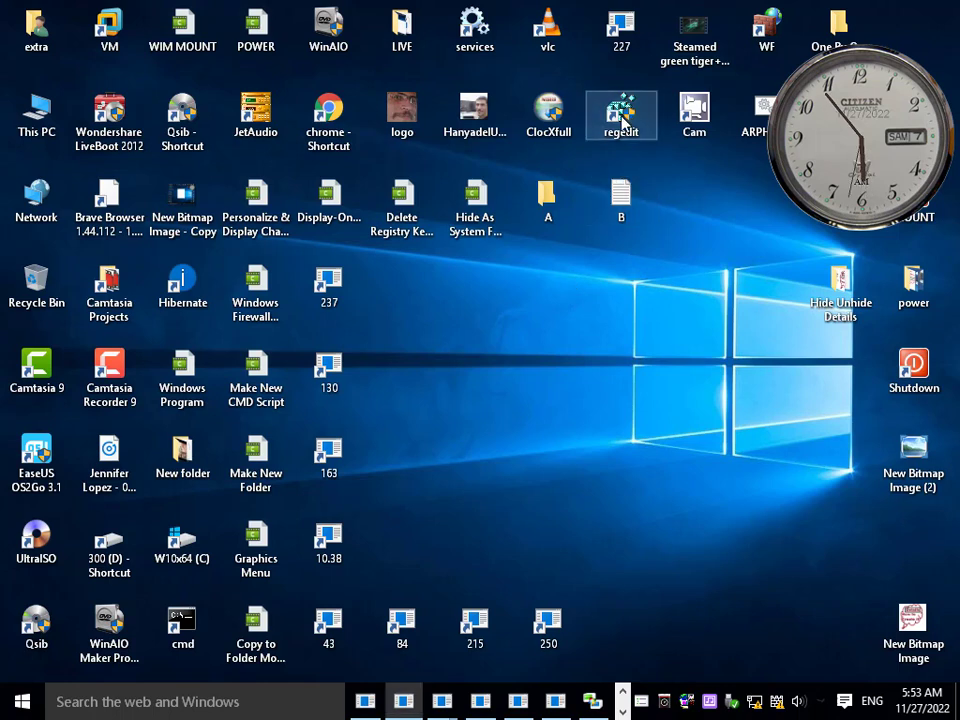
Launch Registry Editor and delete the H123 and H456 keys under shell
double_click(621, 115)
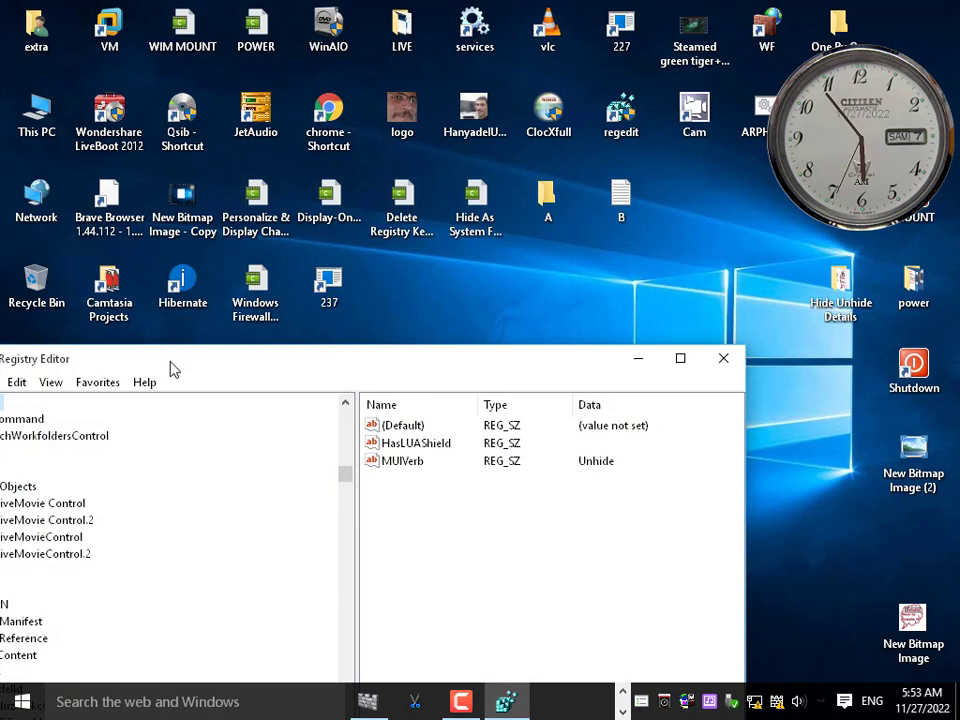
drag(170, 370, 467, 122)
drag(448, 574, 385, 574)
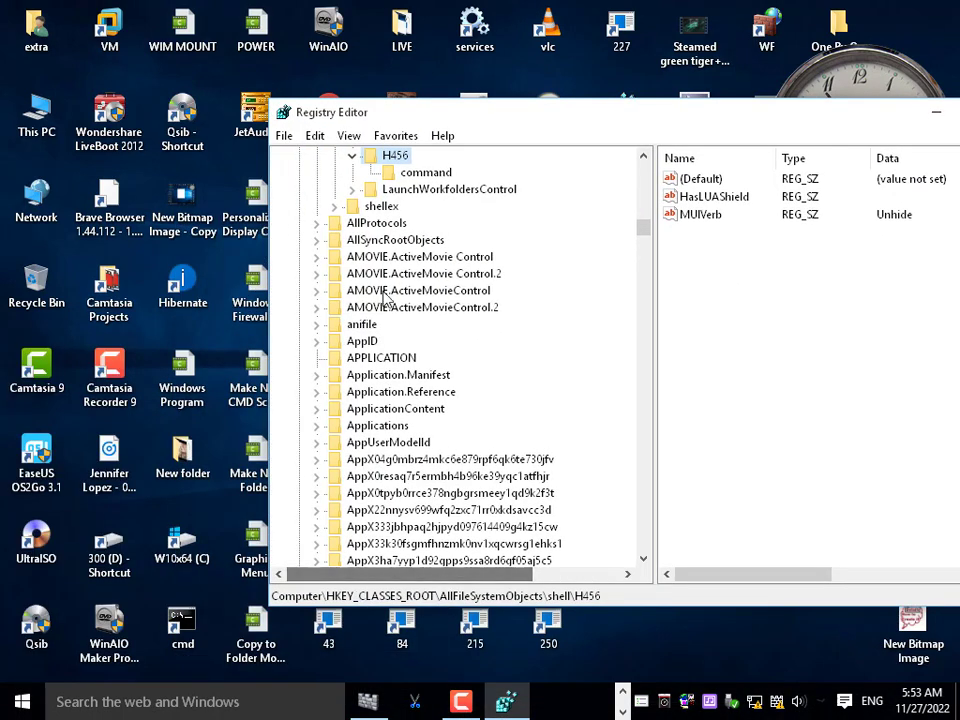
scroll(385, 300, up, 5)
click(395, 392)
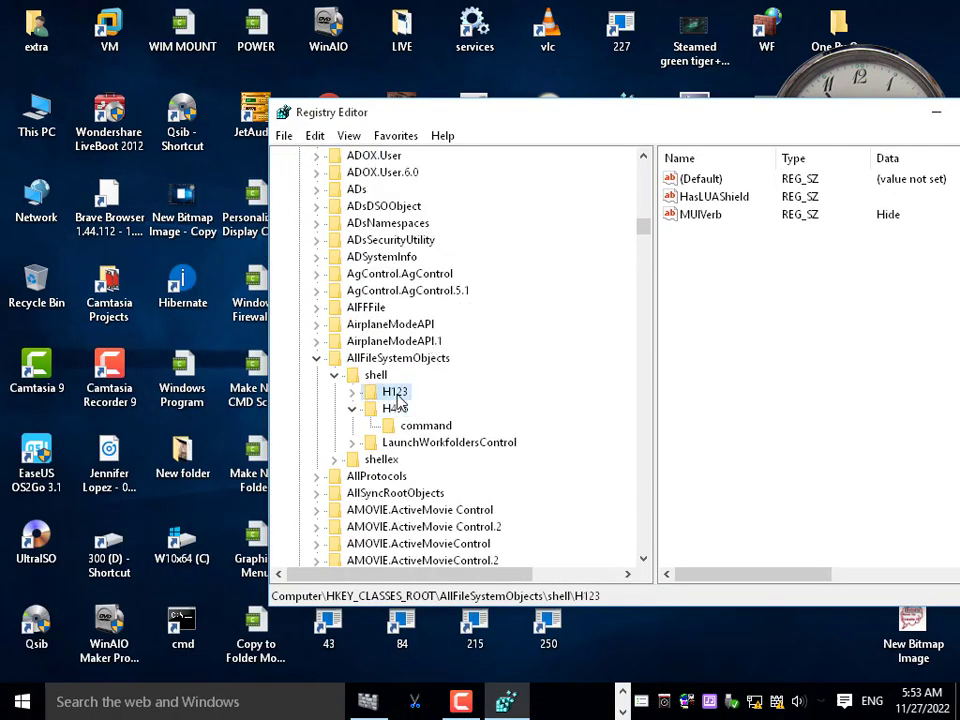
key(Delete)
key(Return)
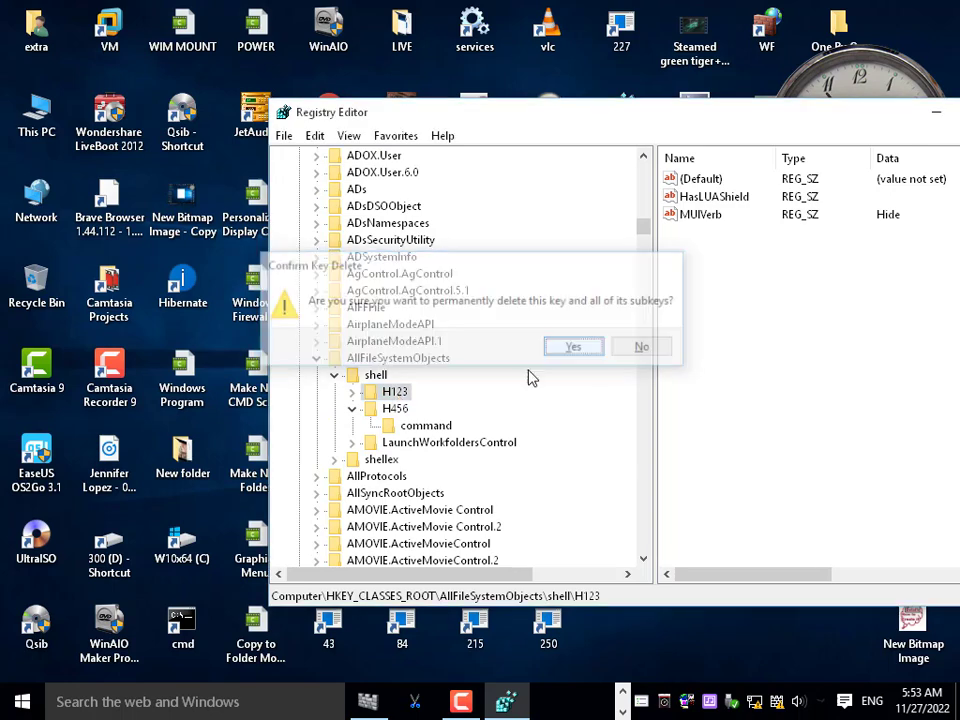
key(Delete)
click(574, 349)
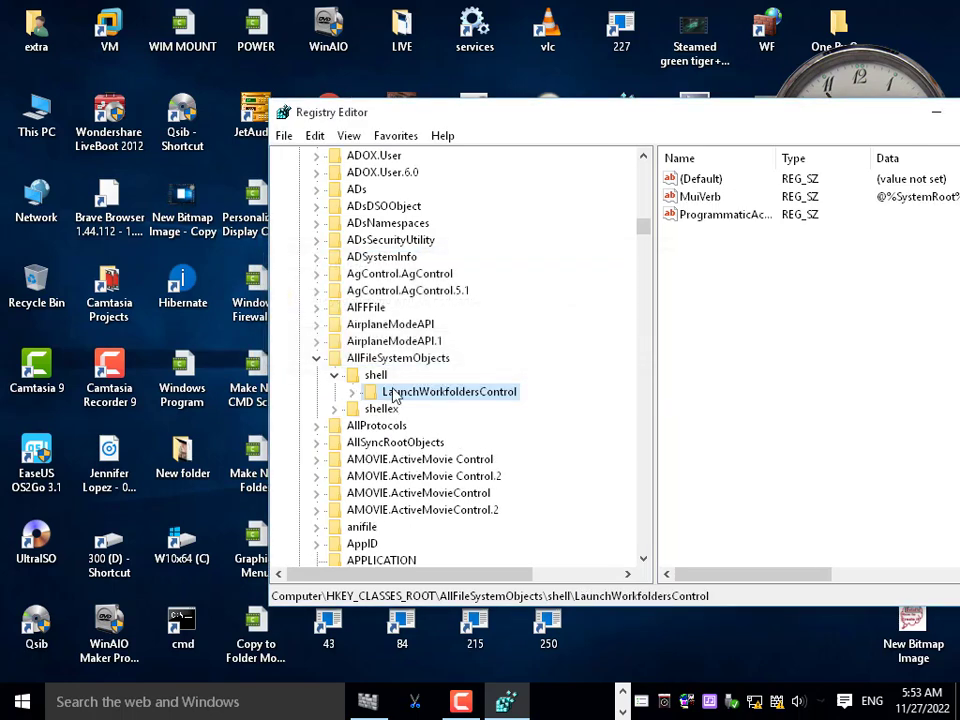
Create a new key beneath the shell key
click(377, 378)
right_click(378, 377)
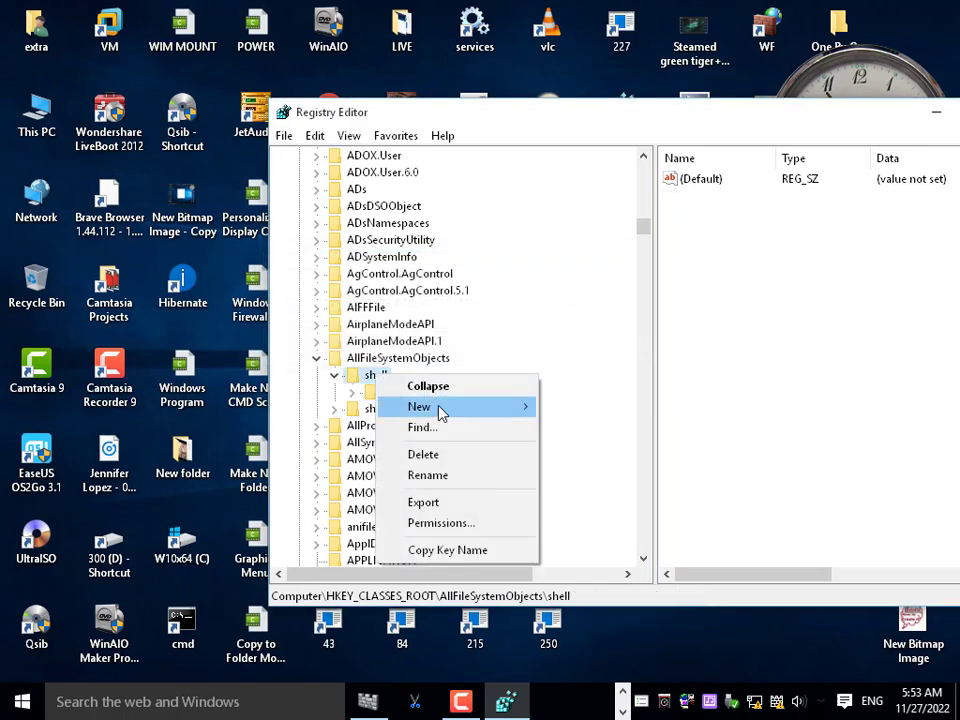
mouse_move(439, 407)
click(574, 409)
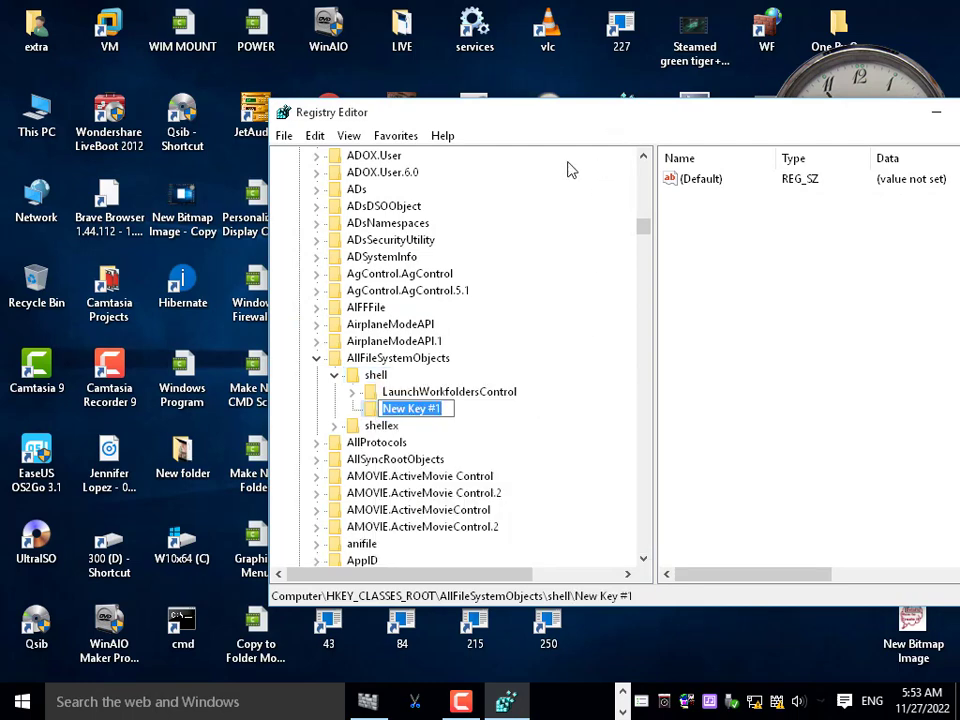
drag(595, 112, 455, 211)
Check the regedit, chrome and Camtasia Projects right-click menus for the New Key #1 entry
right_click(618, 122)
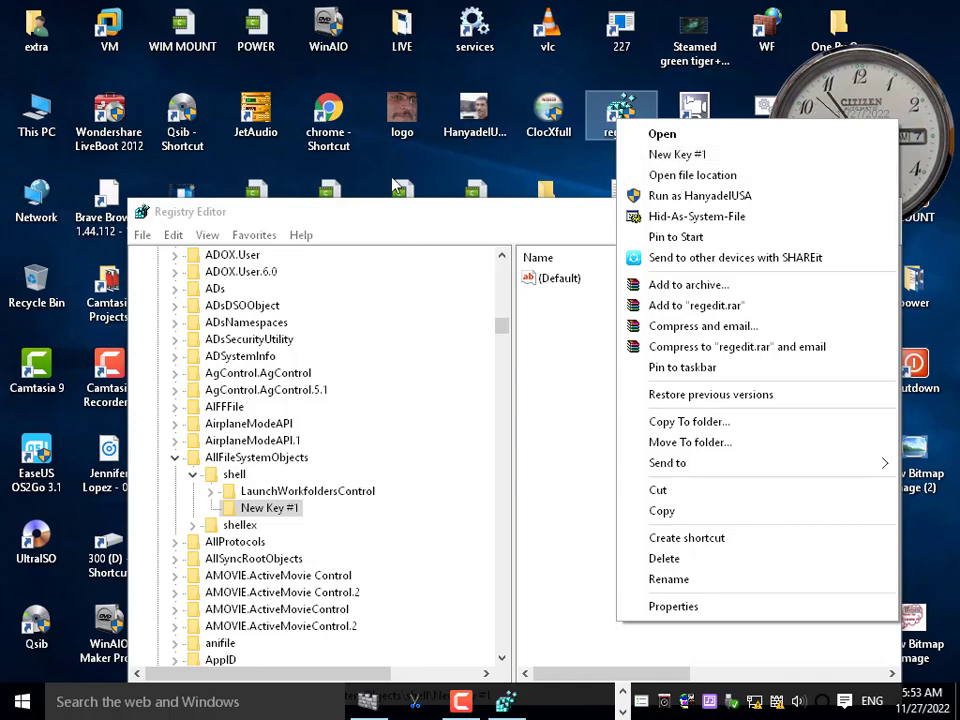
right_click(323, 118)
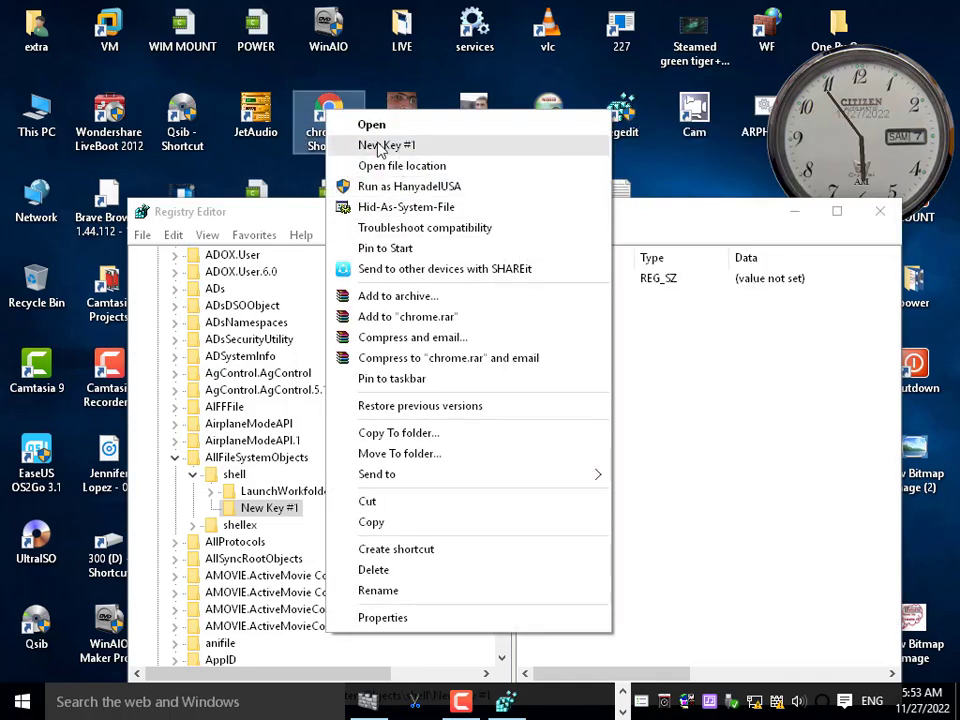
right_click(106, 290)
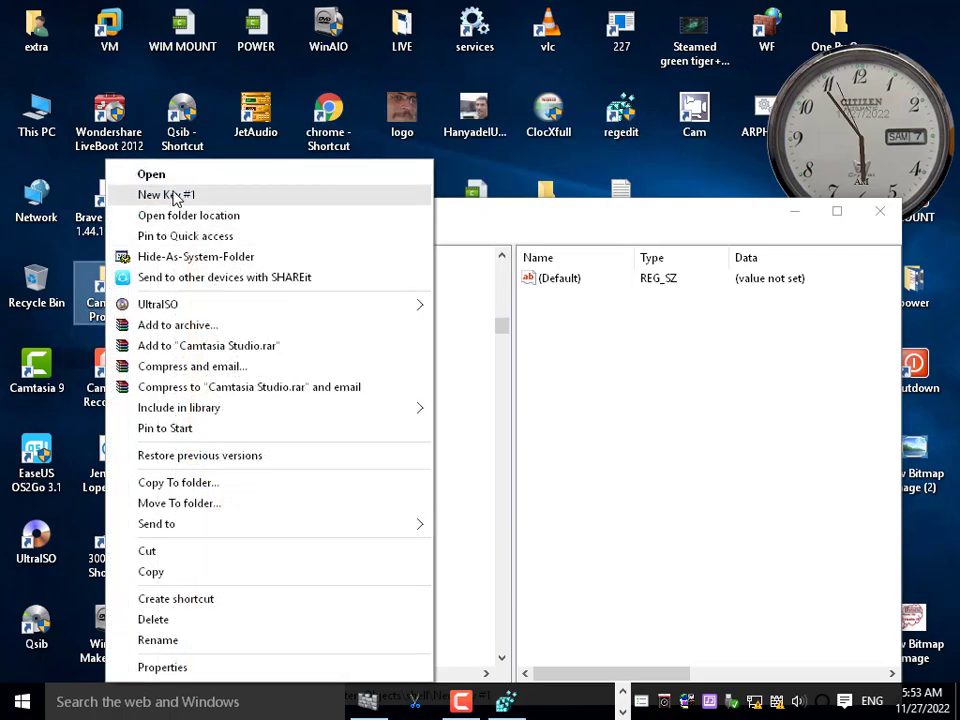
click(460, 237)
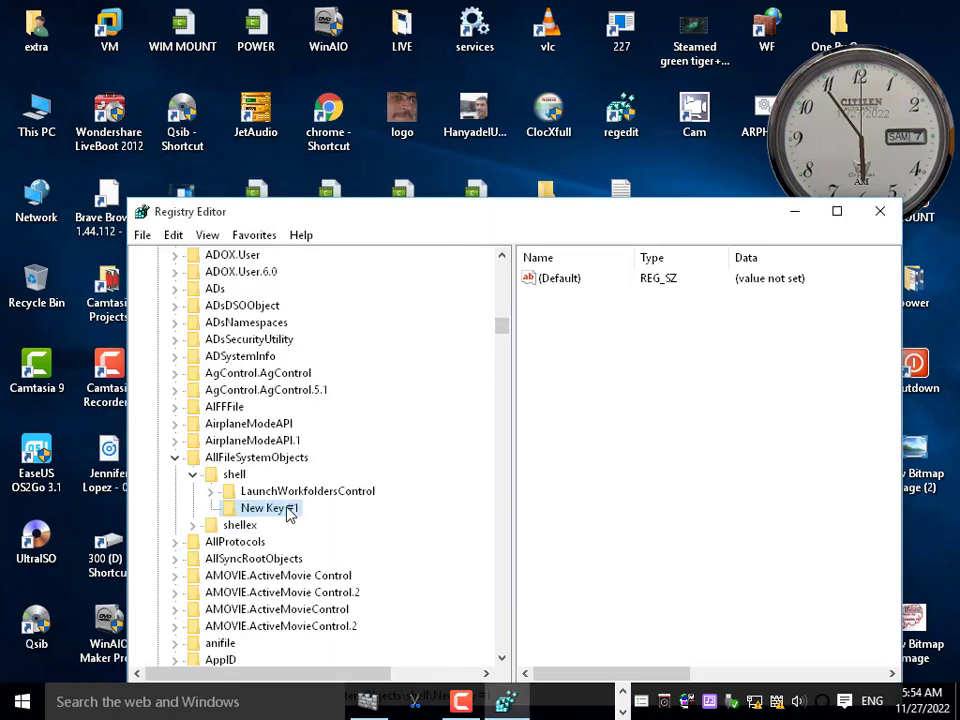
Add a MUIVERB string value with data kkk to New Key #1 and check file B's menu
click(556, 285)
right_click(566, 381)
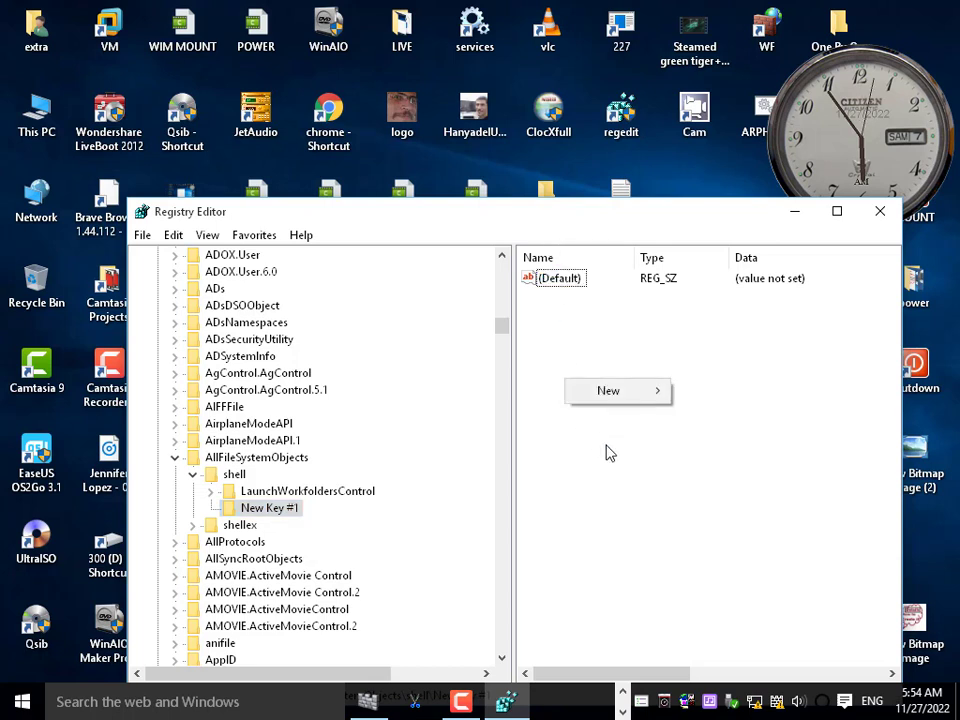
mouse_move(643, 391)
click(718, 420)
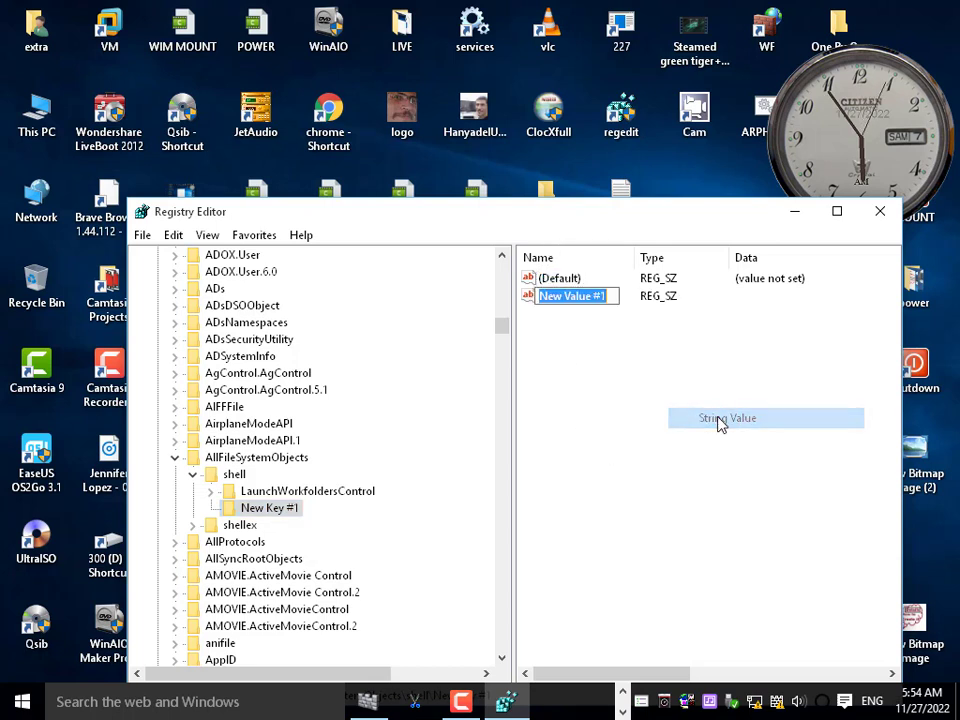
text(MUI)
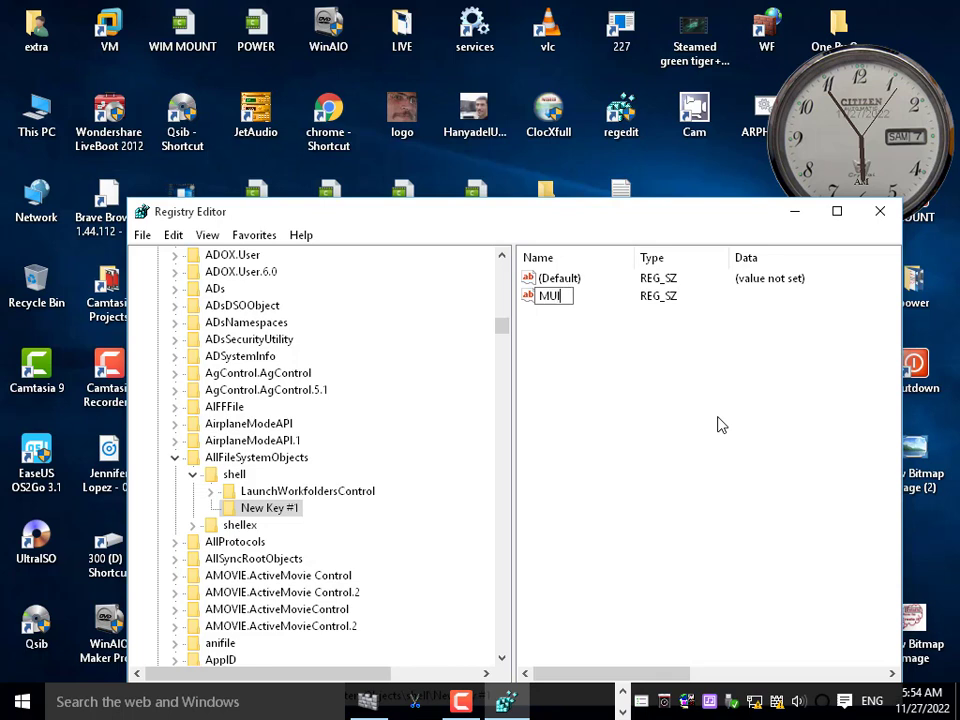
text(VERB)
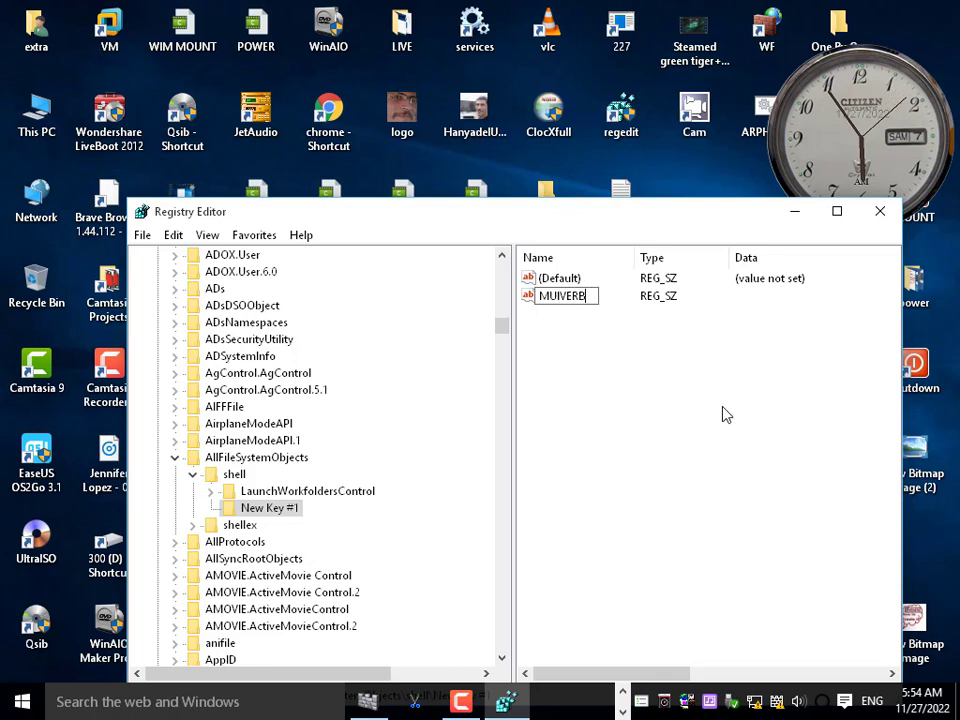
key(Return)
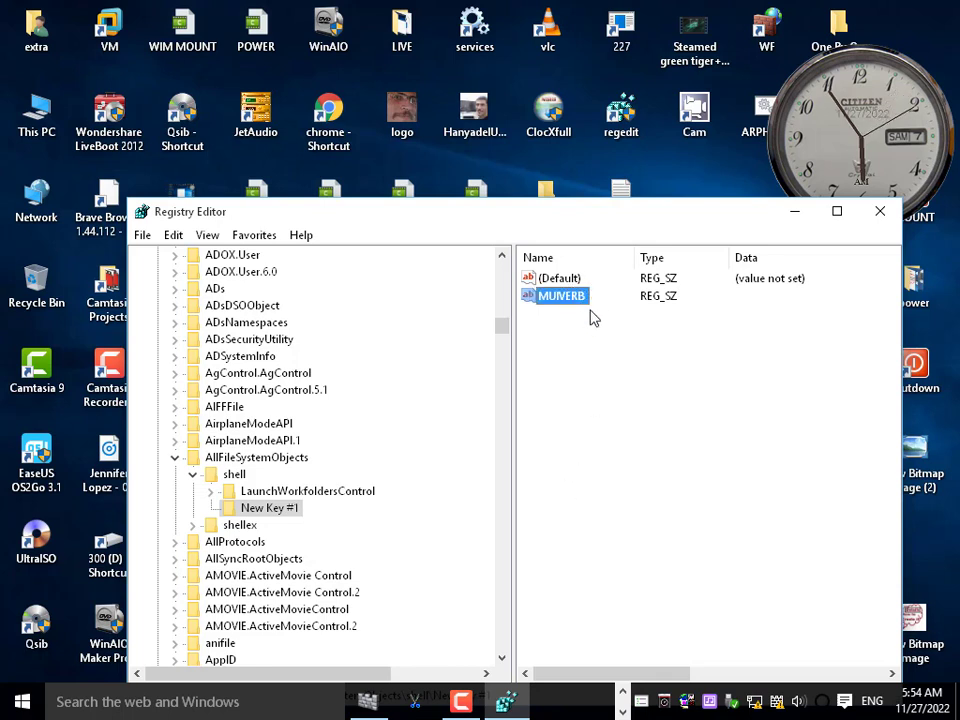
key(Return)
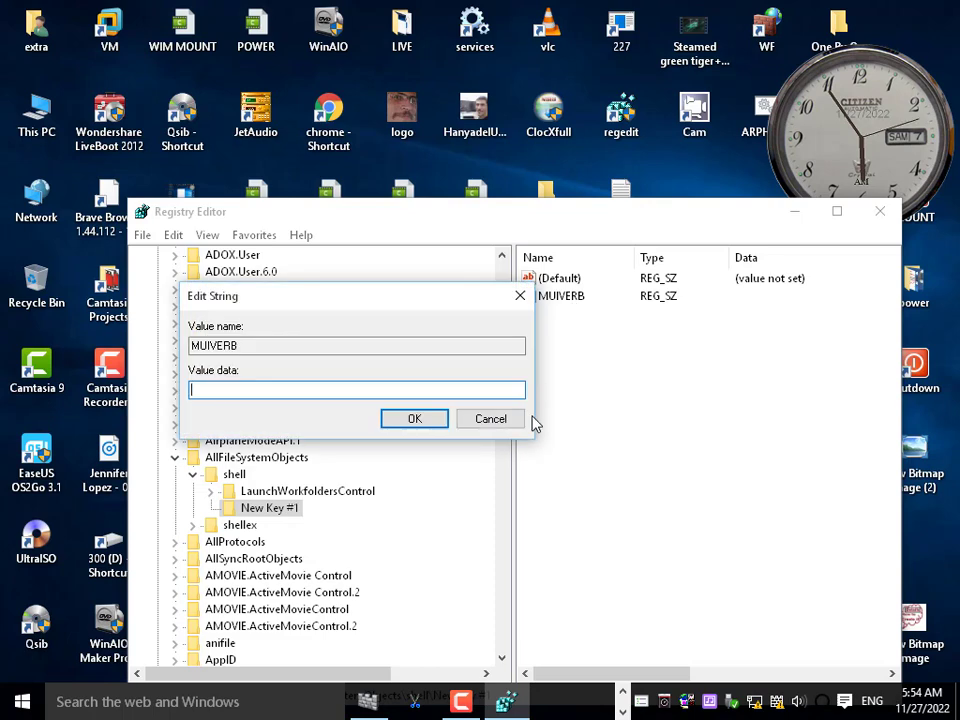
text(kkk)
click(434, 419)
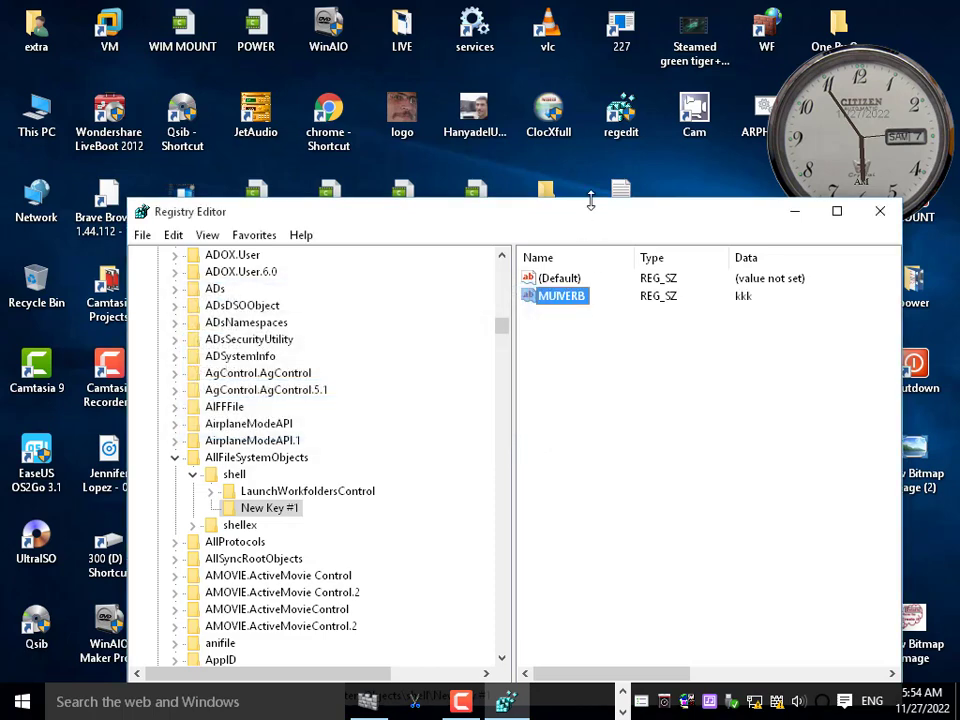
right_click(619, 189)
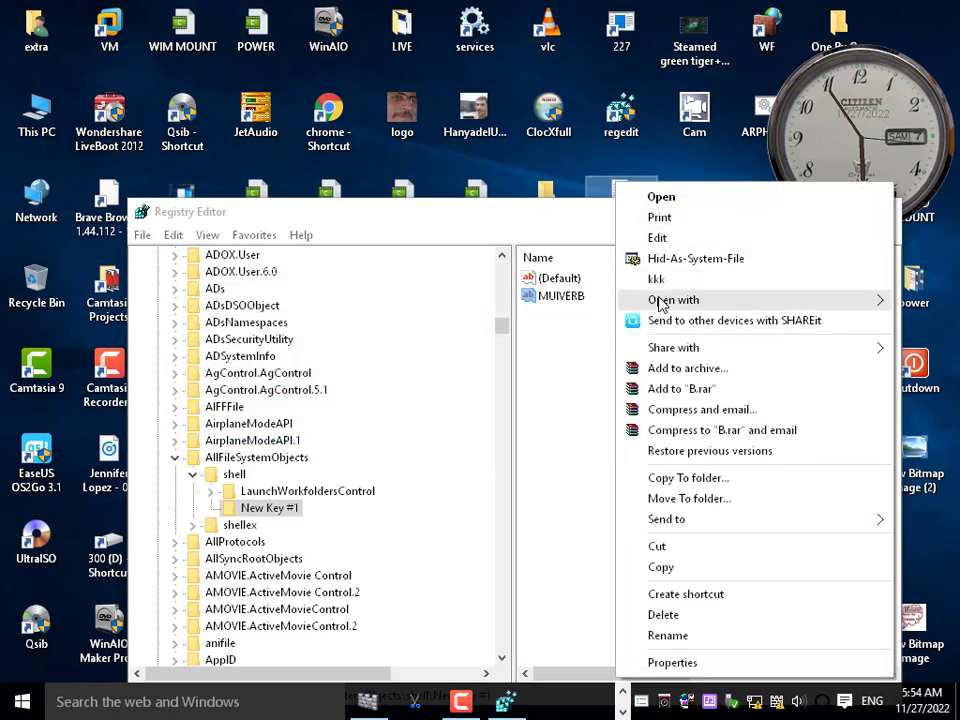
click(568, 302)
Clear MUIVERB's kkk data and check the ClocXfull icon's right-click menu
double_click(568, 297)
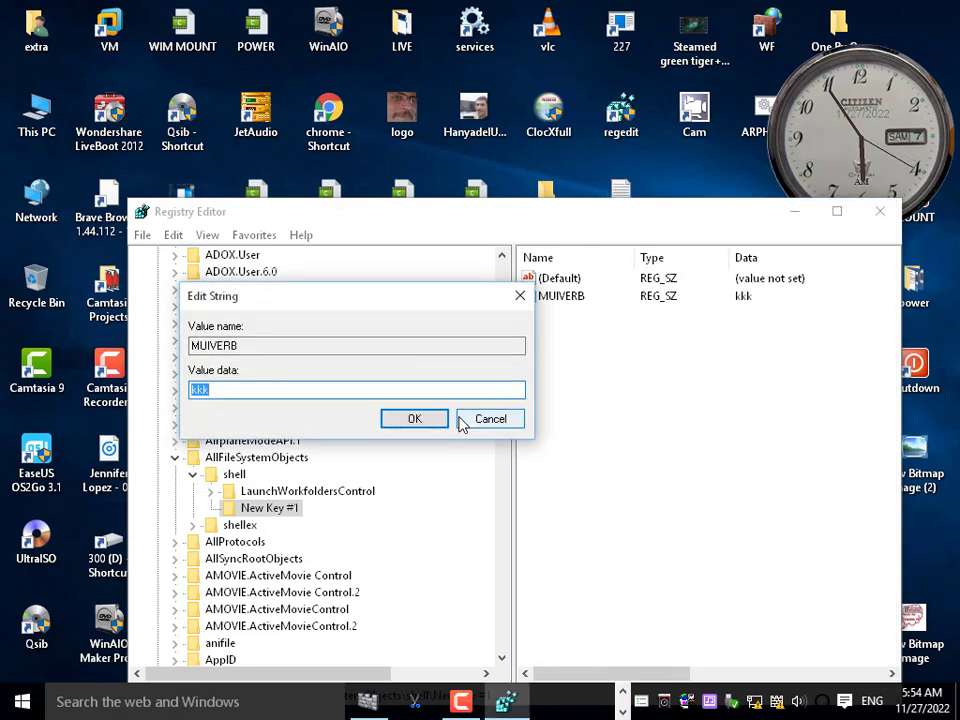
key(BackSpace)
key(Return)
right_click(549, 120)
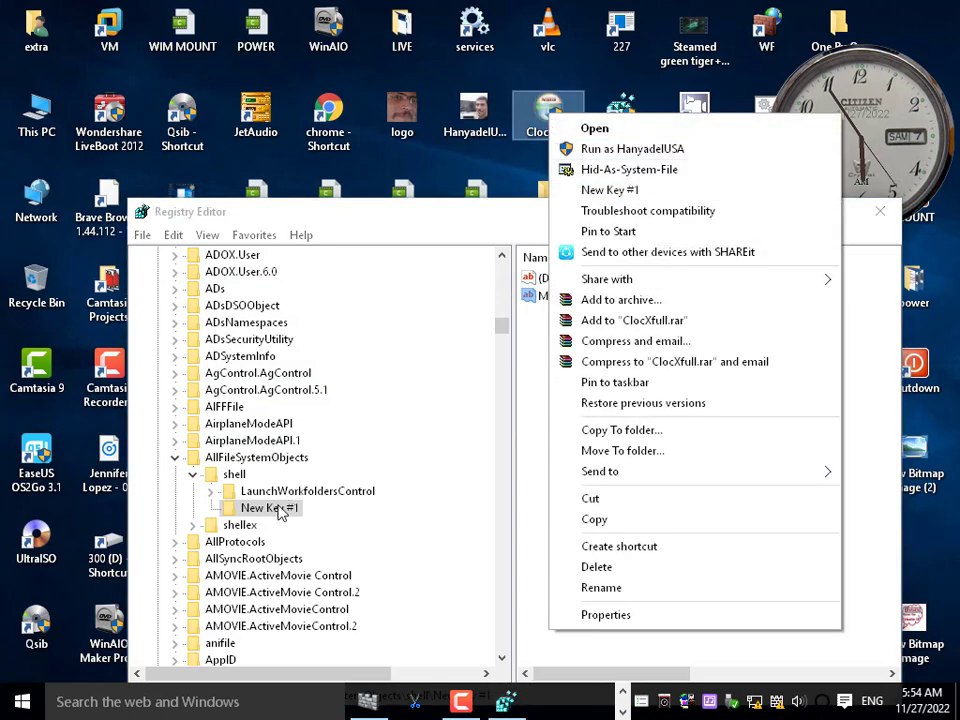
Set New Key #1's (Default) value to lll and recheck the ClocXfull menu
click(541, 280)
double_click(541, 280)
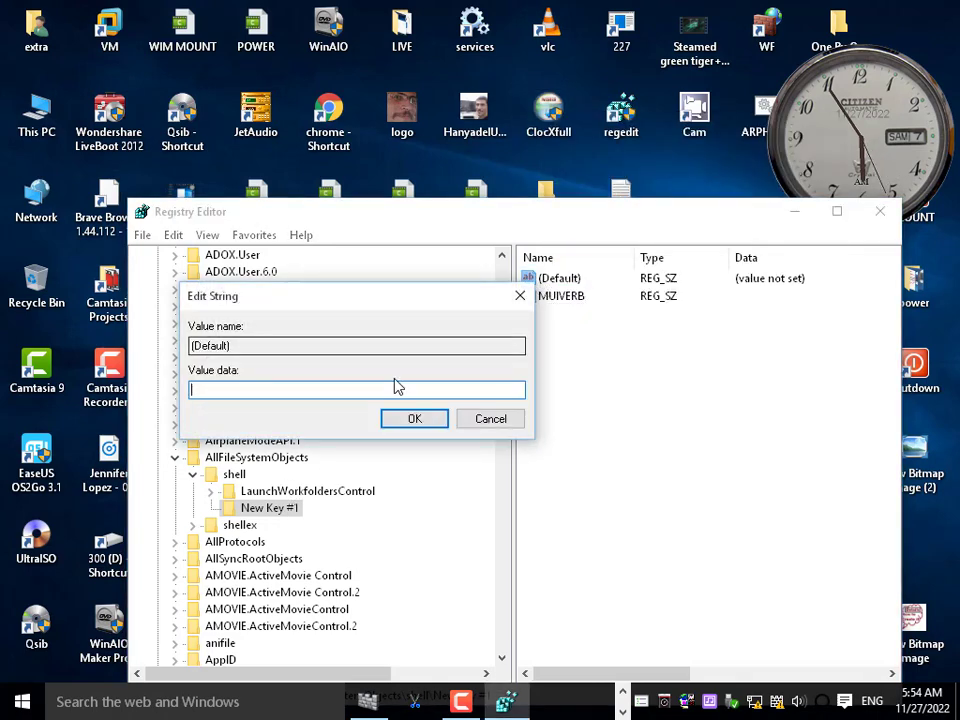
text(lll)
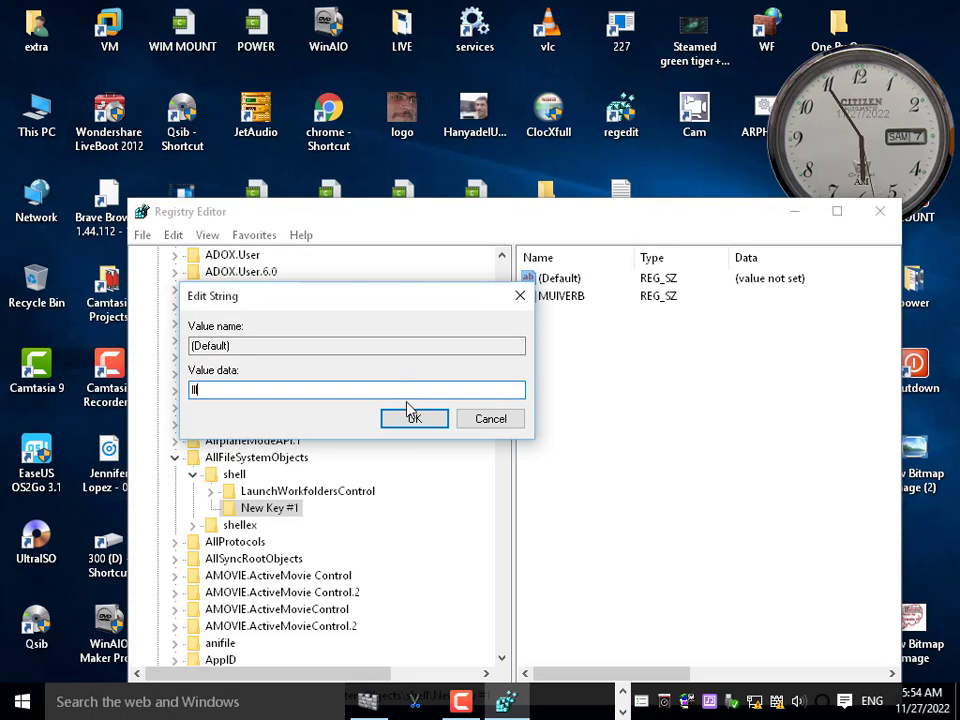
click(414, 416)
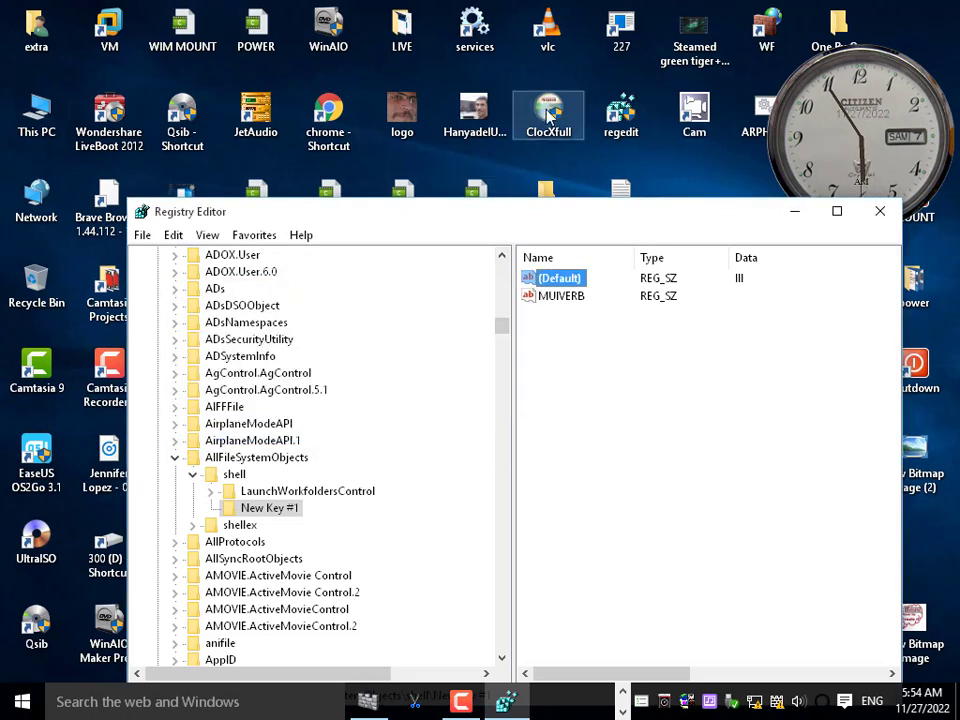
right_click(548, 117)
click(528, 303)
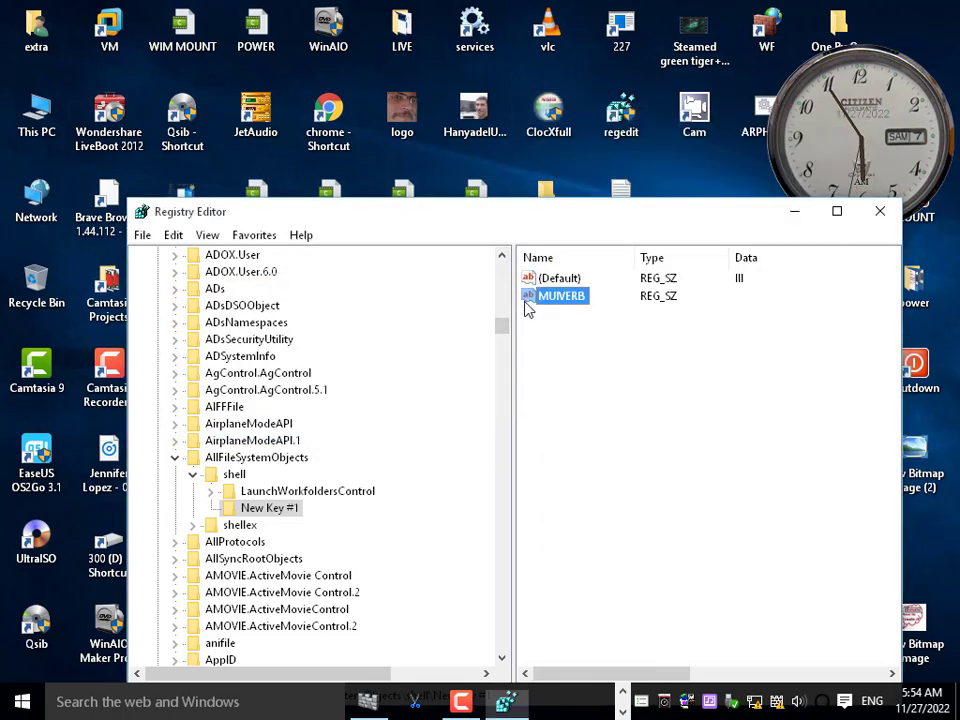
Erase the lll data so (Default) is empty
click(533, 281)
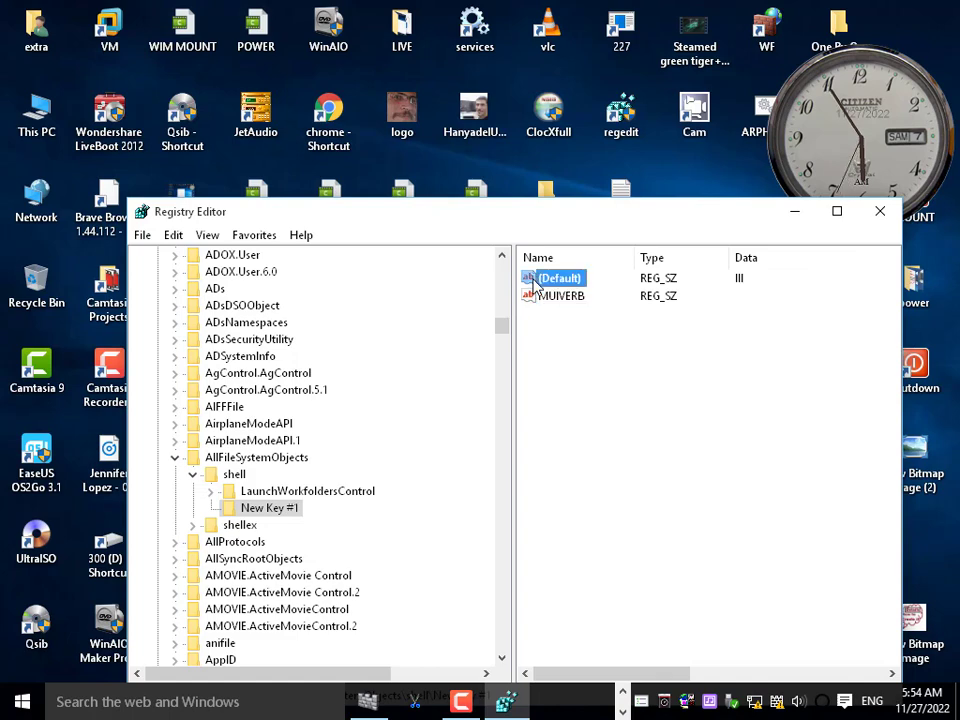
double_click(533, 283)
key(BackSpace)
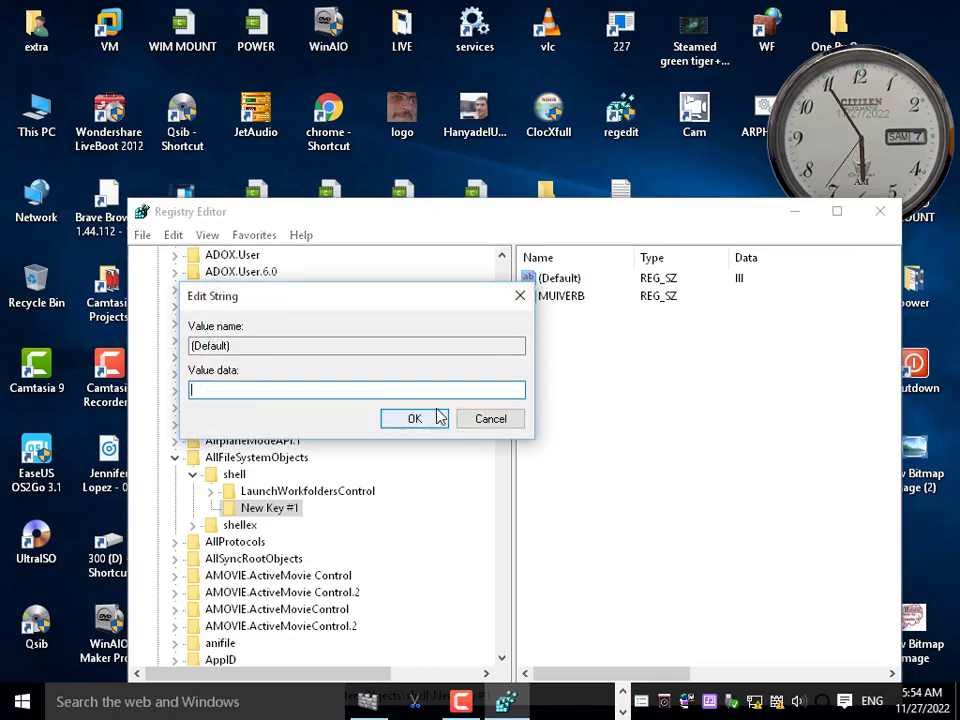
click(414, 418)
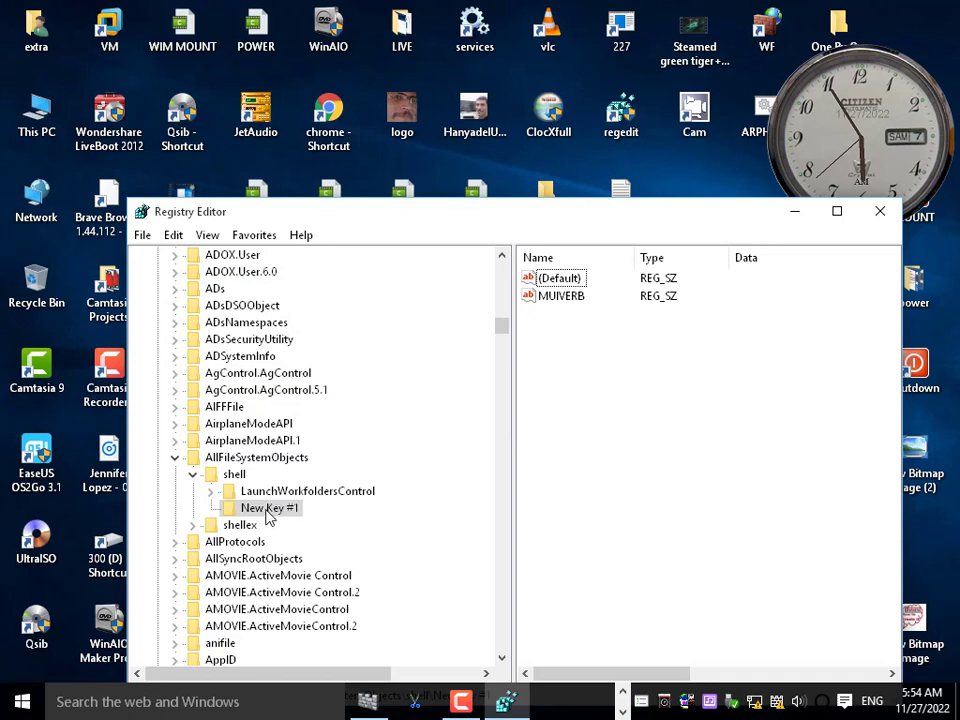
Rename New Key #1 to AAA and confirm the AAA entry on the ClocXfull icon's menu
right_click(553, 112)
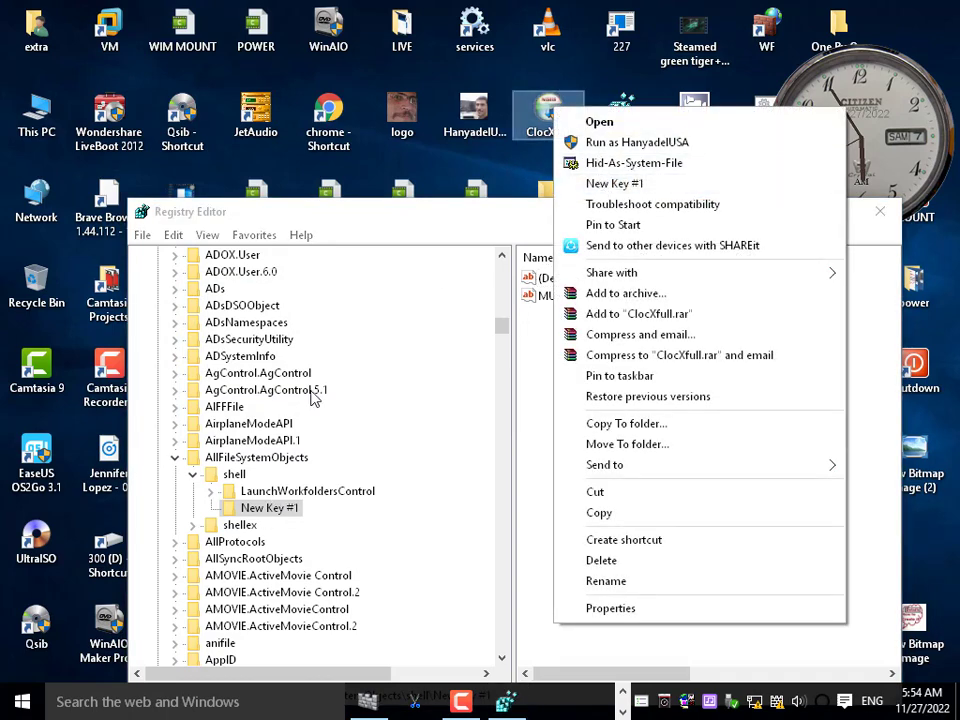
click(269, 508)
right_click(290, 508)
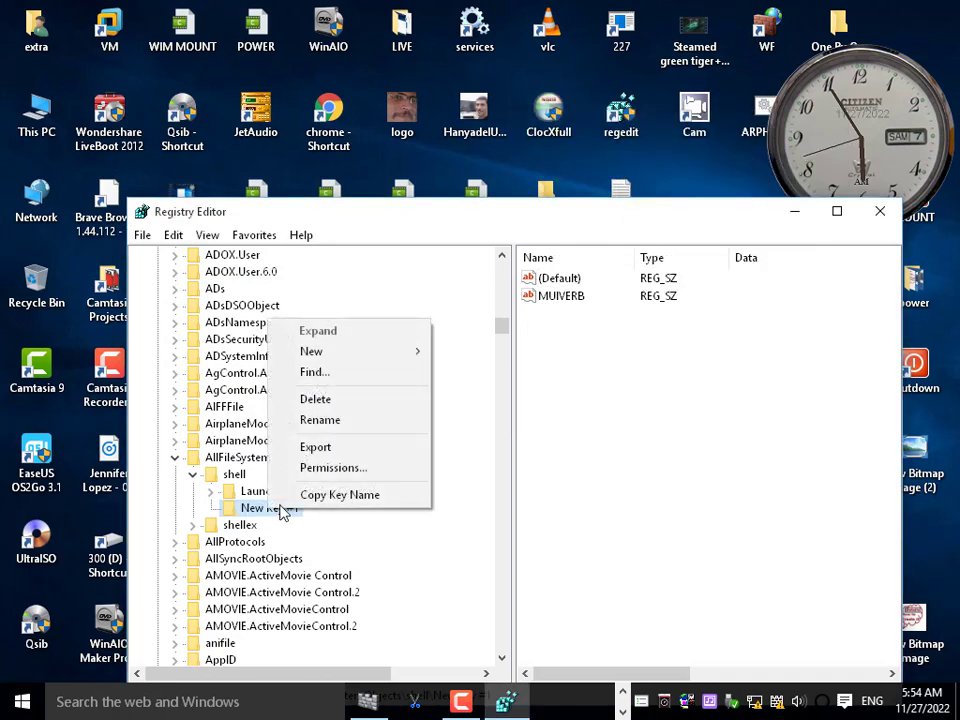
click(323, 426)
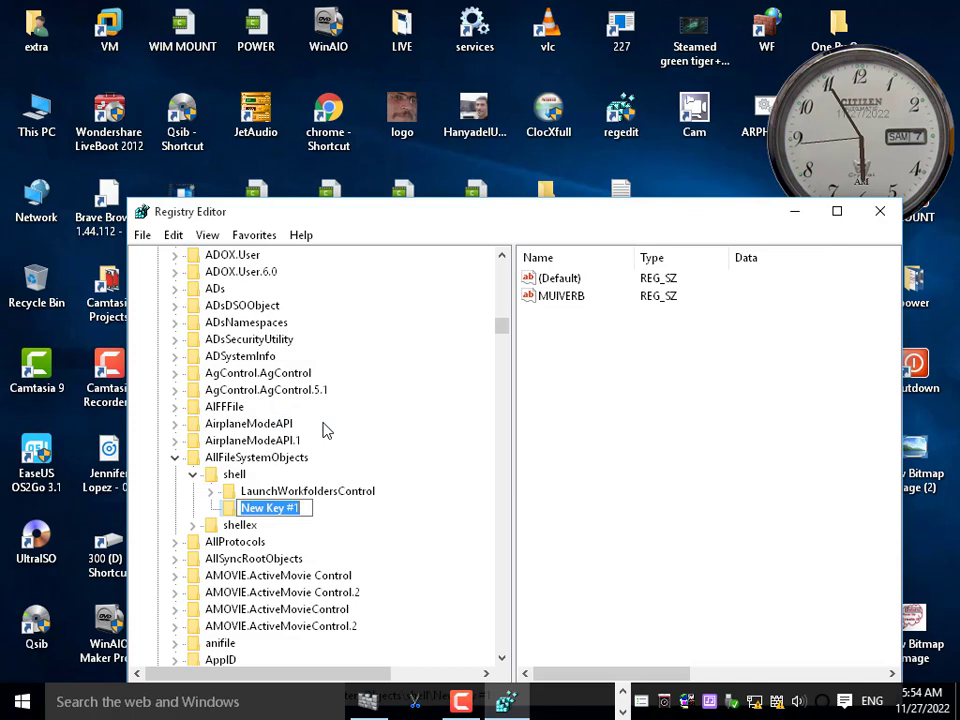
text(AAA)
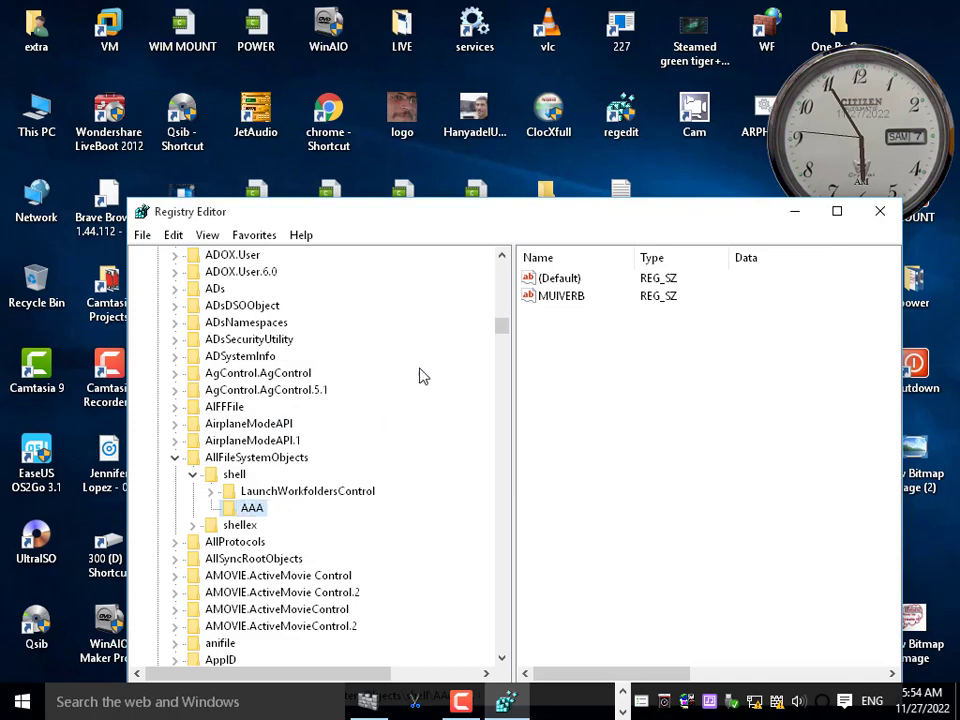
click(551, 111)
right_click(551, 111)
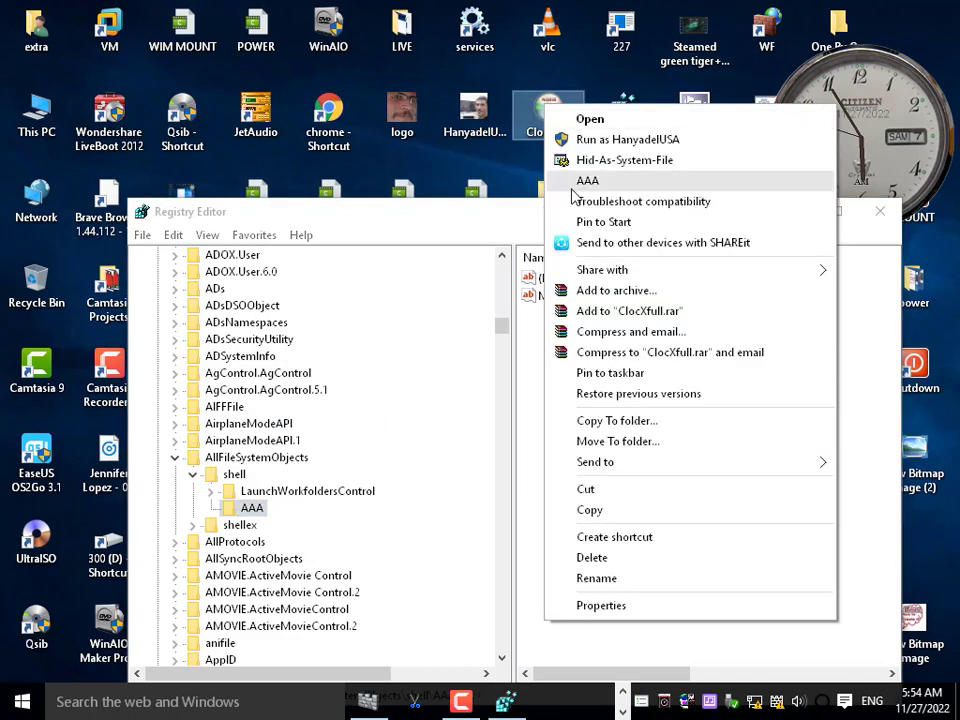
click(551, 285)
click(567, 297)
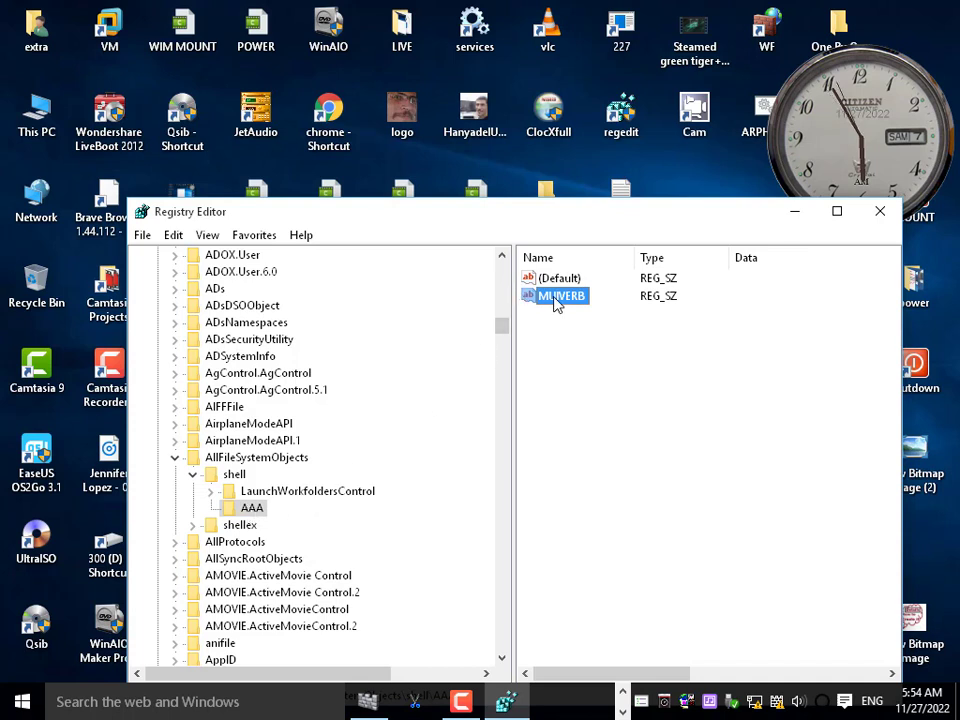
Delete the AAA key under shell, confirm, and close Registry Editor
right_click(249, 507)
click(262, 400)
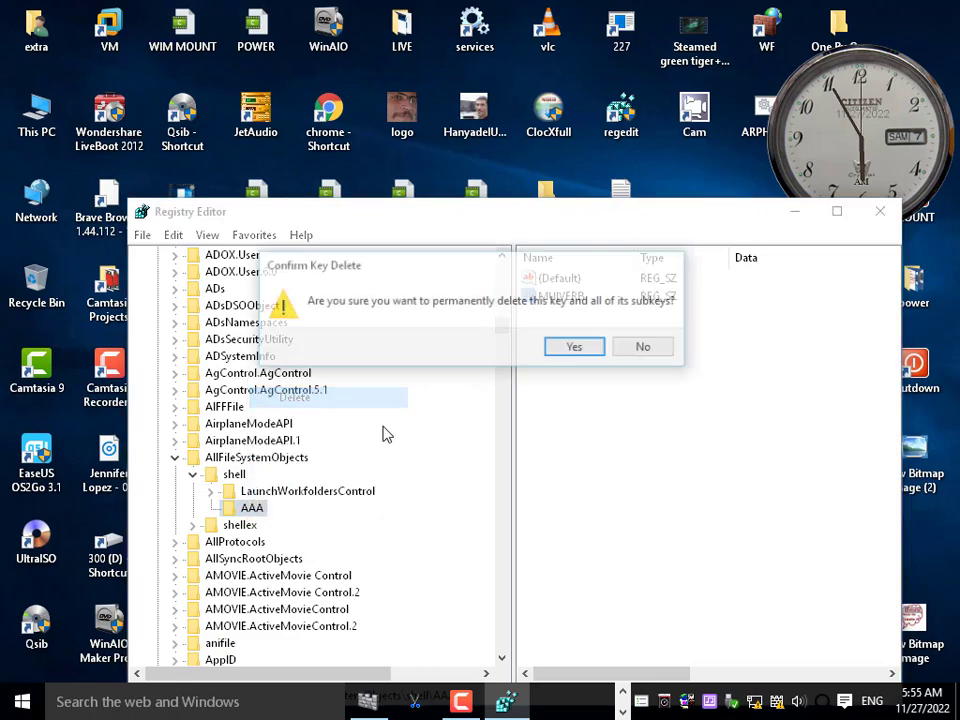
click(546, 350)
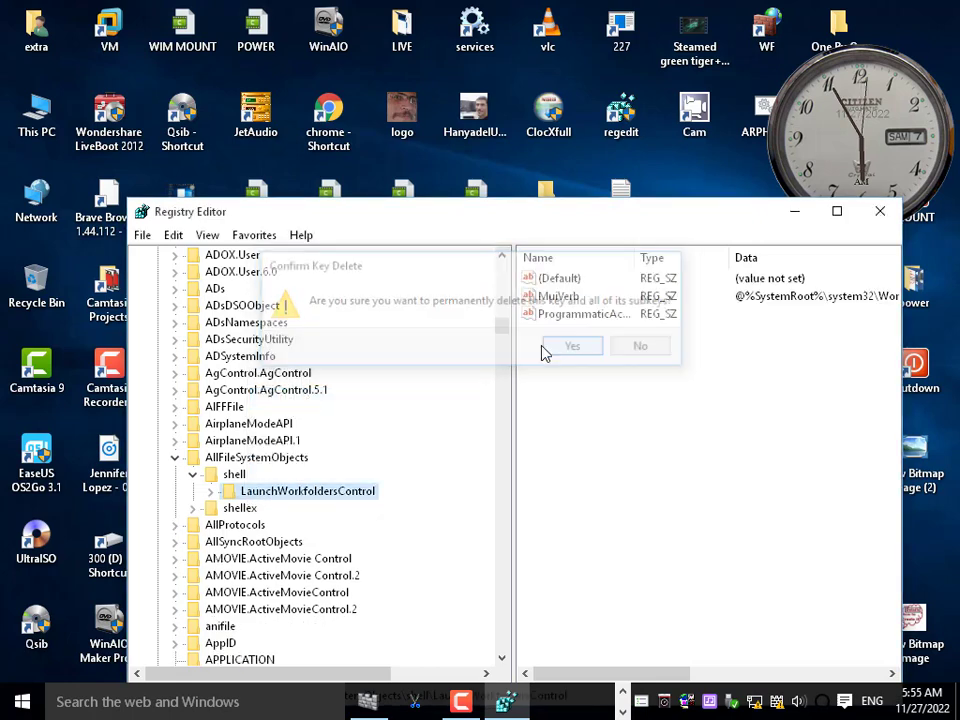
click(236, 476)
click(881, 212)
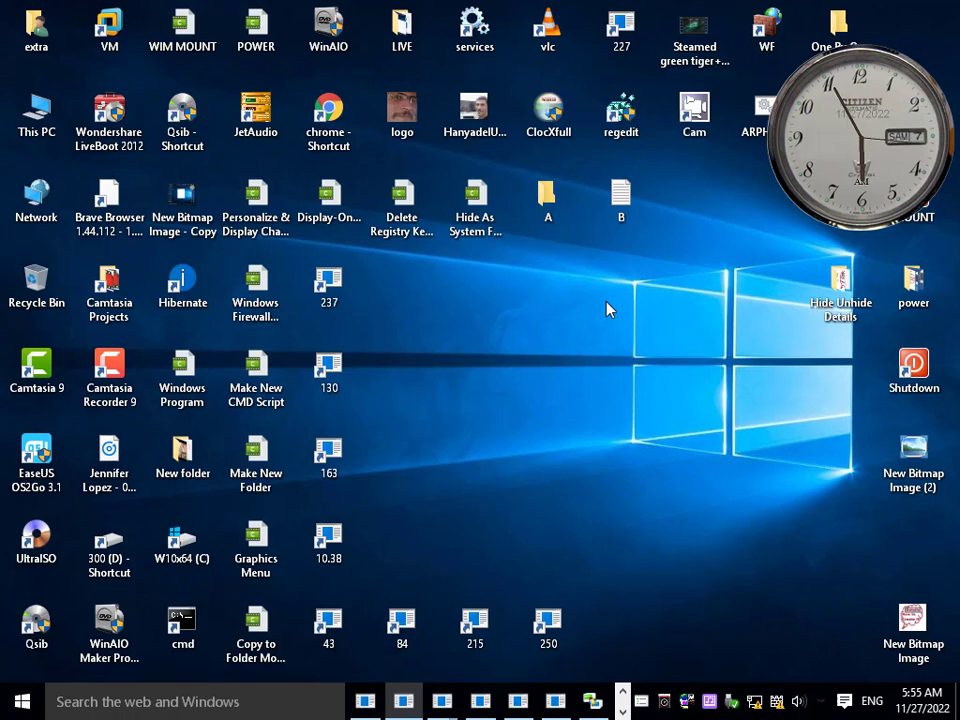
right_click(525, 316)
click(570, 368)
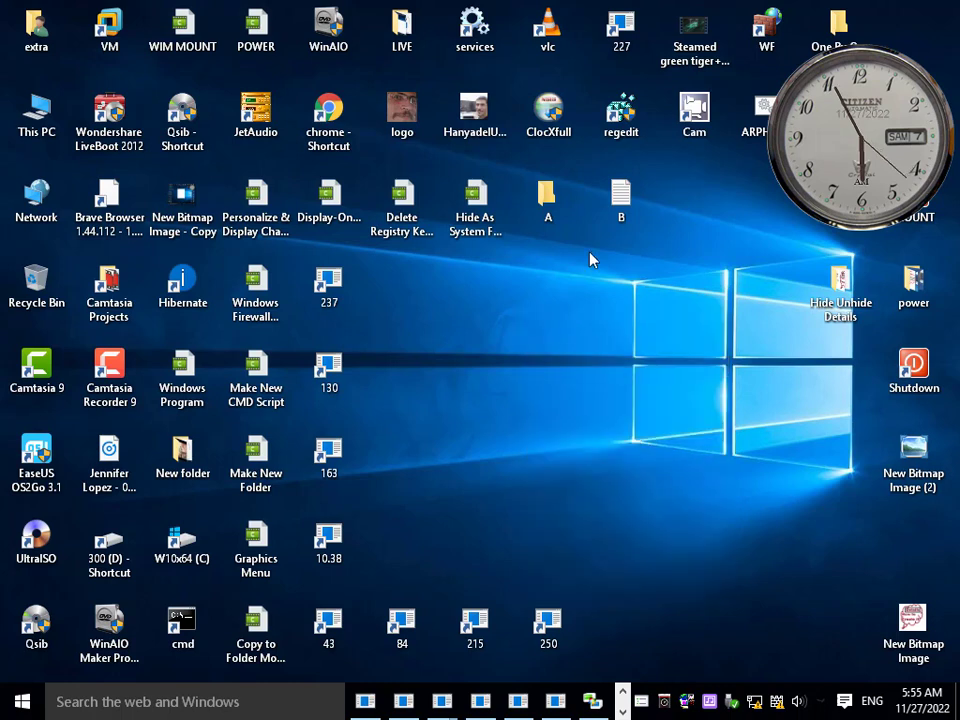
right_click(619, 190)
click(557, 318)
right_click(579, 311)
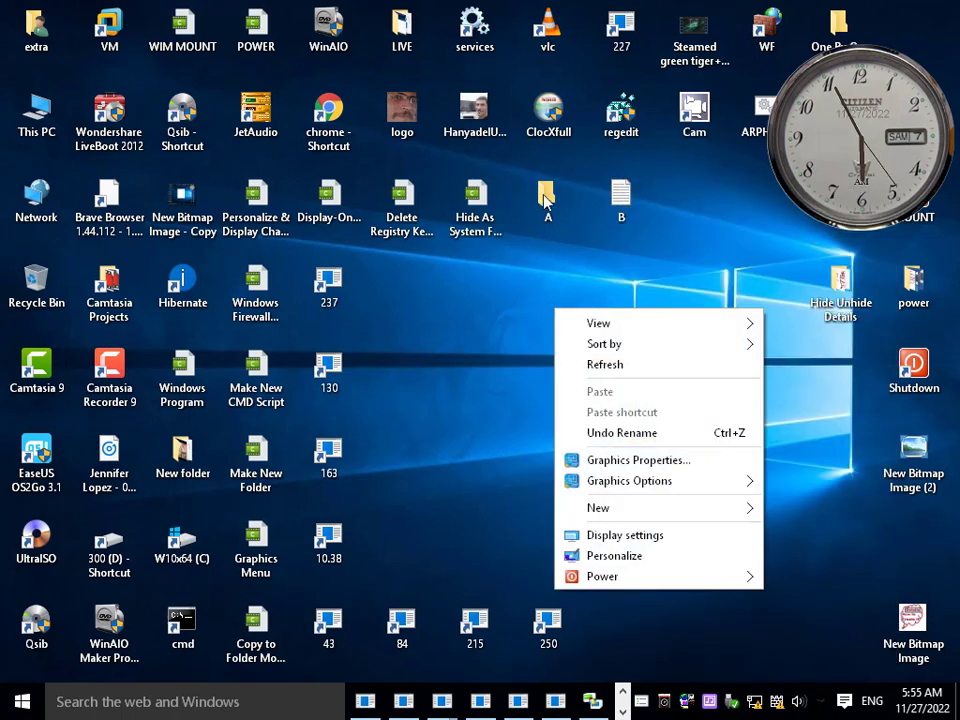
right_click(546, 190)
click(621, 192)
right_click(621, 190)
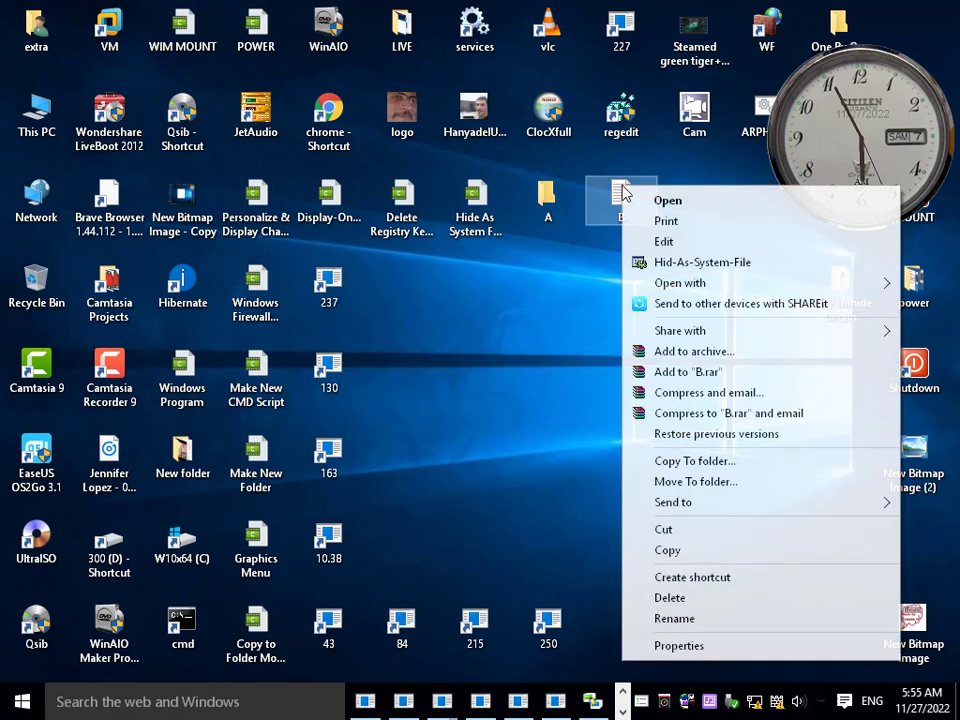
click(560, 374)
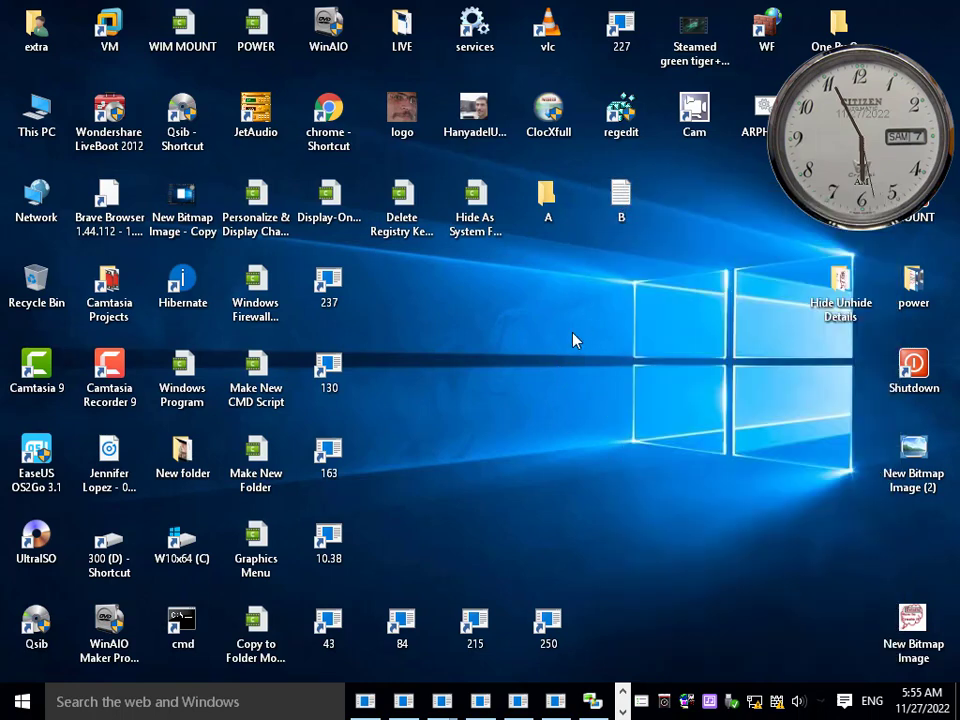
right_click(520, 316)
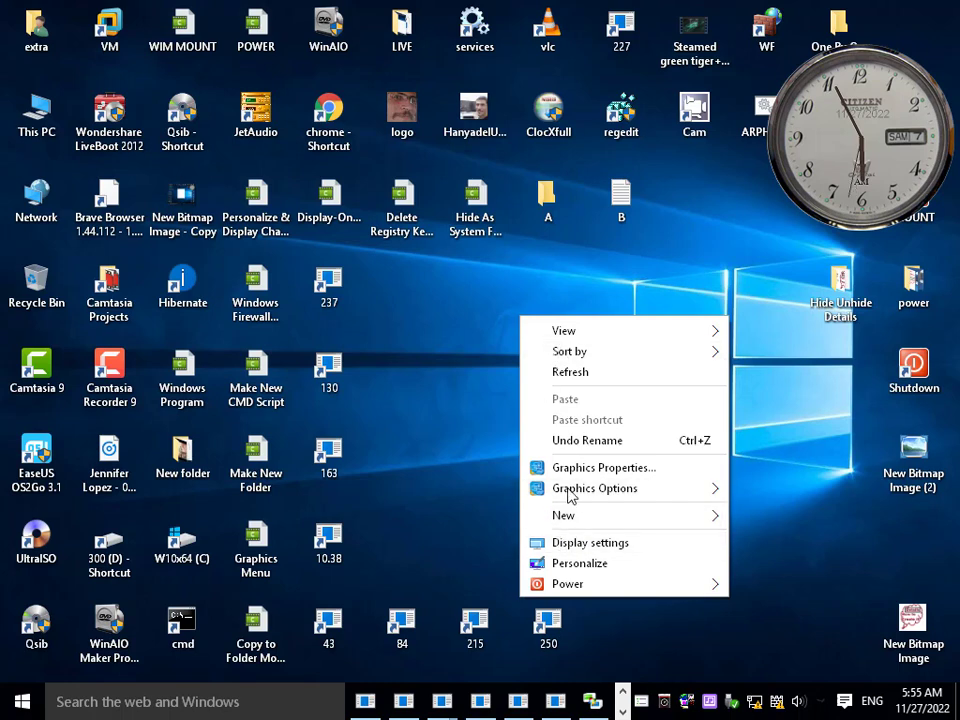
click(567, 374)
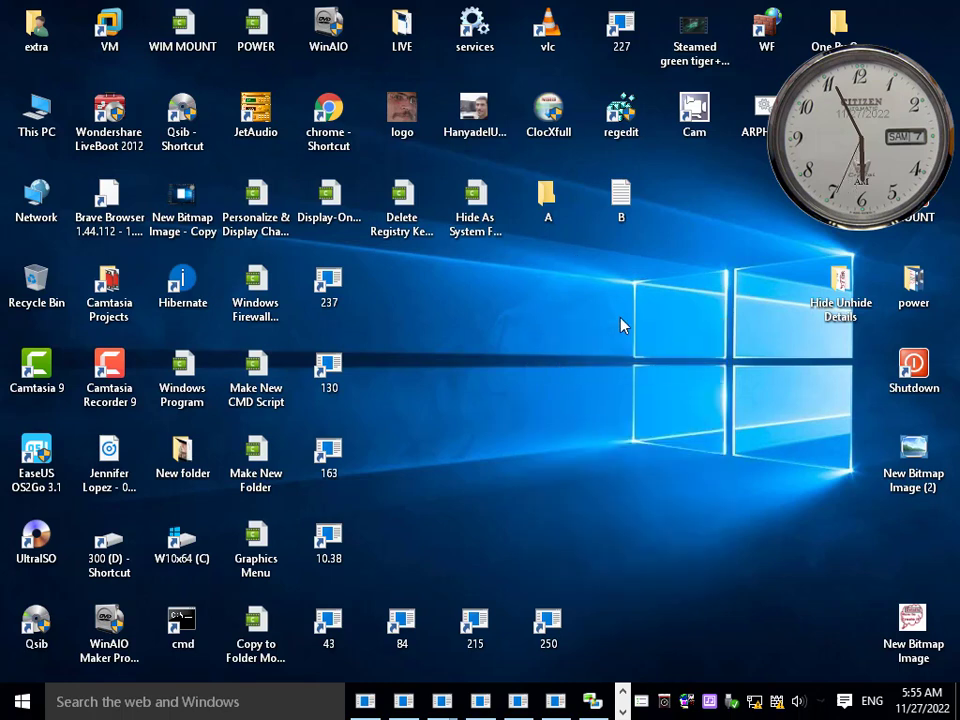
right_click(583, 314)
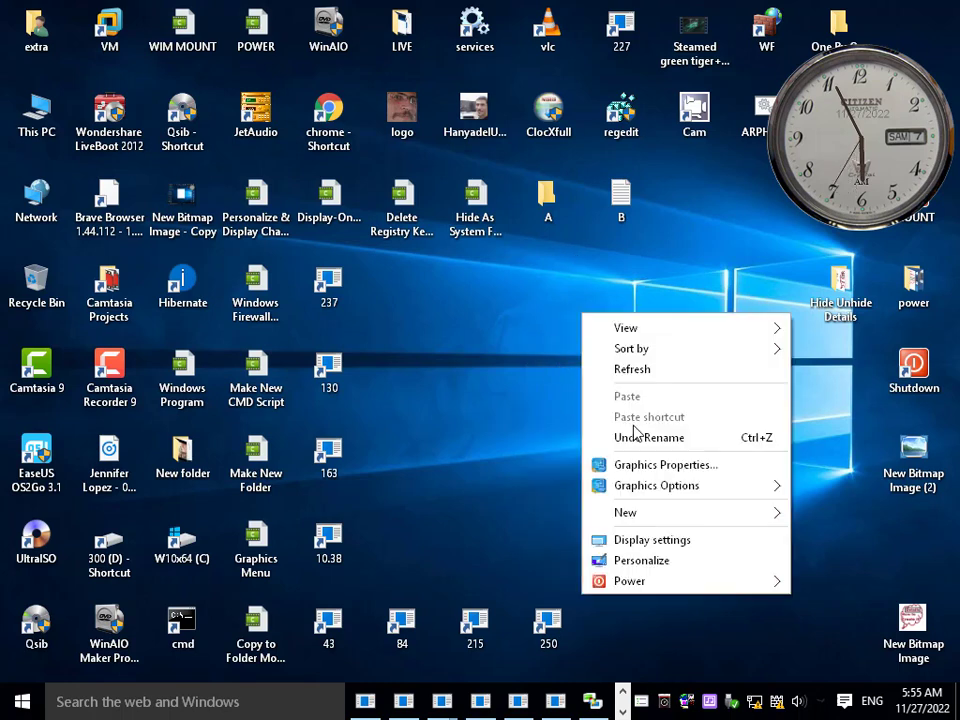
click(638, 373)
right_click(561, 279)
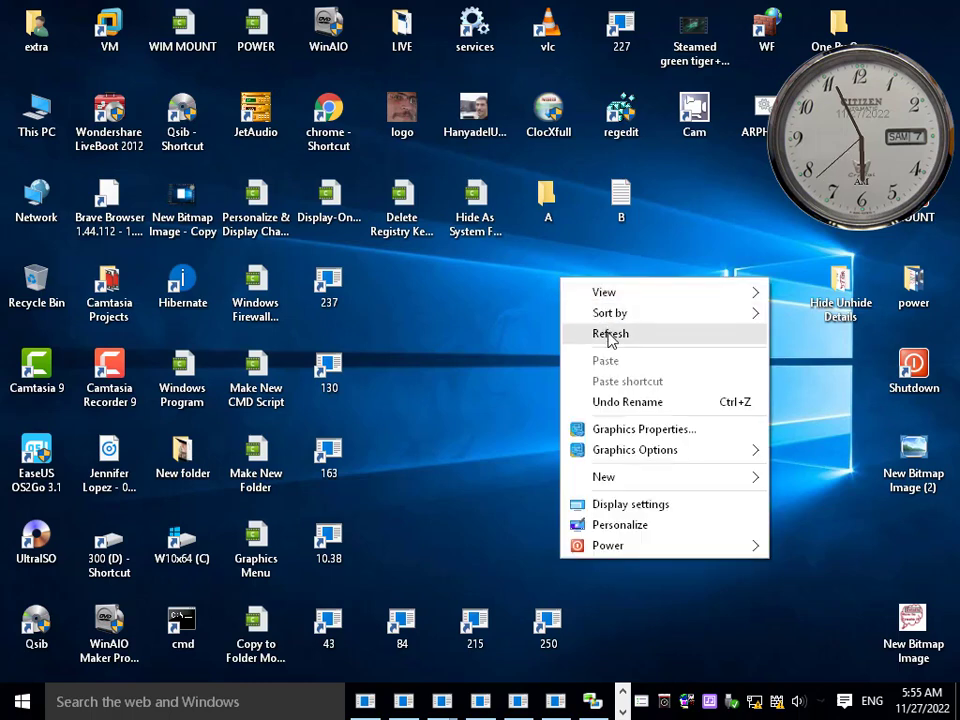
click(611, 341)
right_click(561, 276)
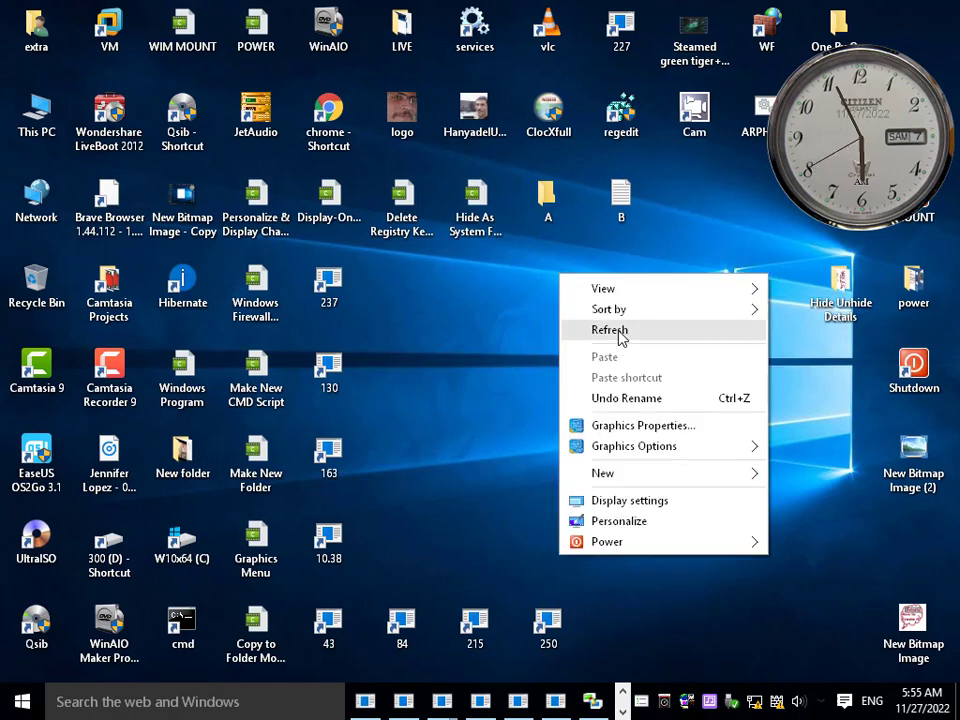
click(618, 334)
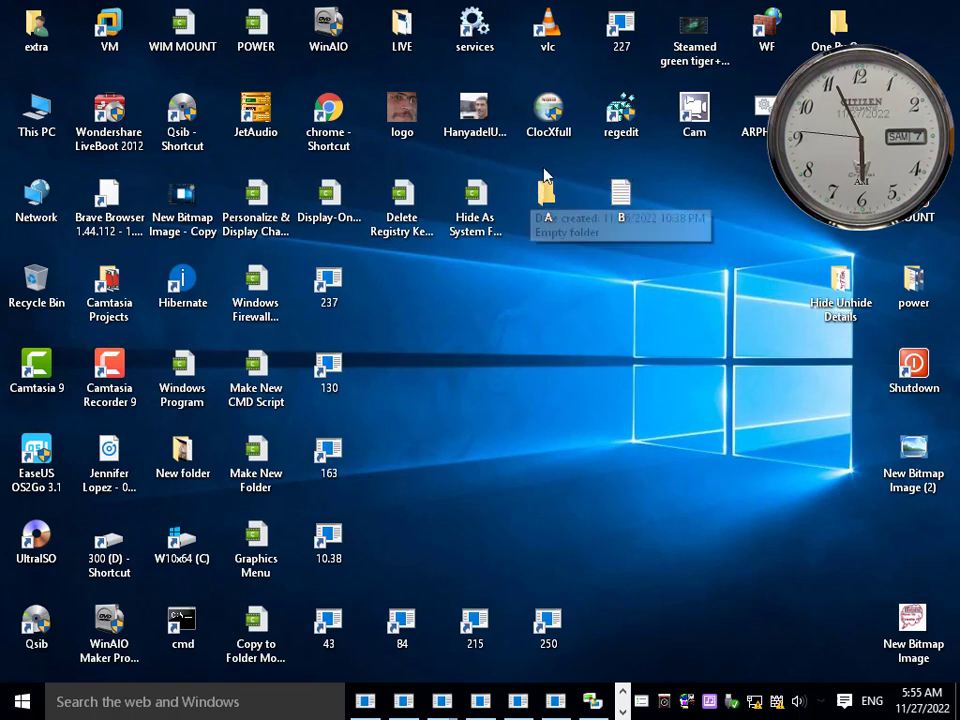
click(621, 205)
ctrl+click(551, 204)
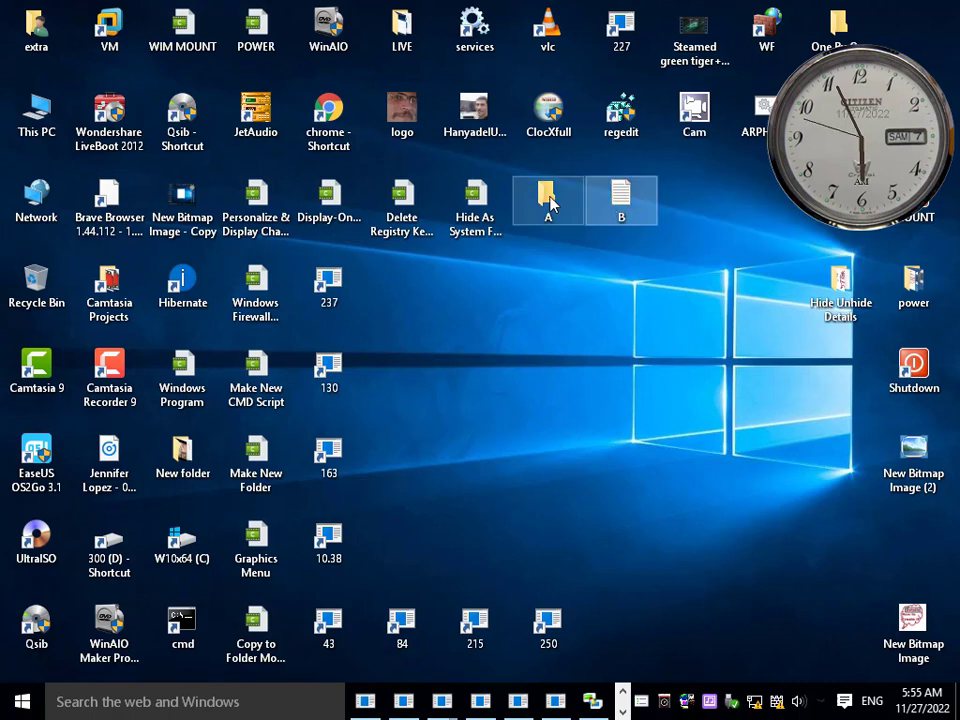
click(551, 204)
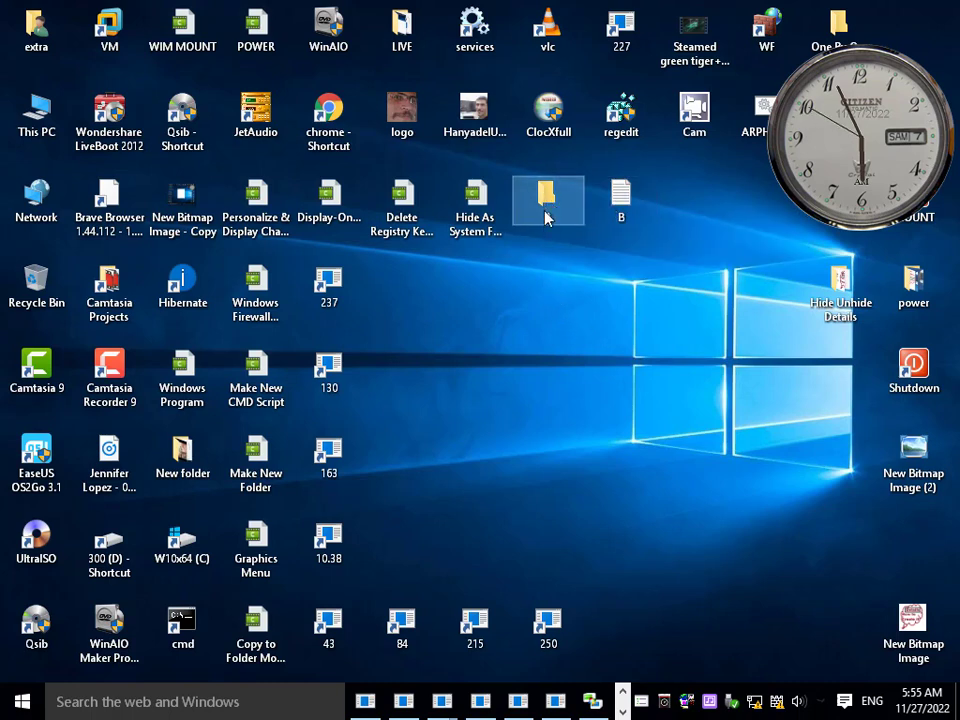
right_click(546, 212)
click(545, 245)
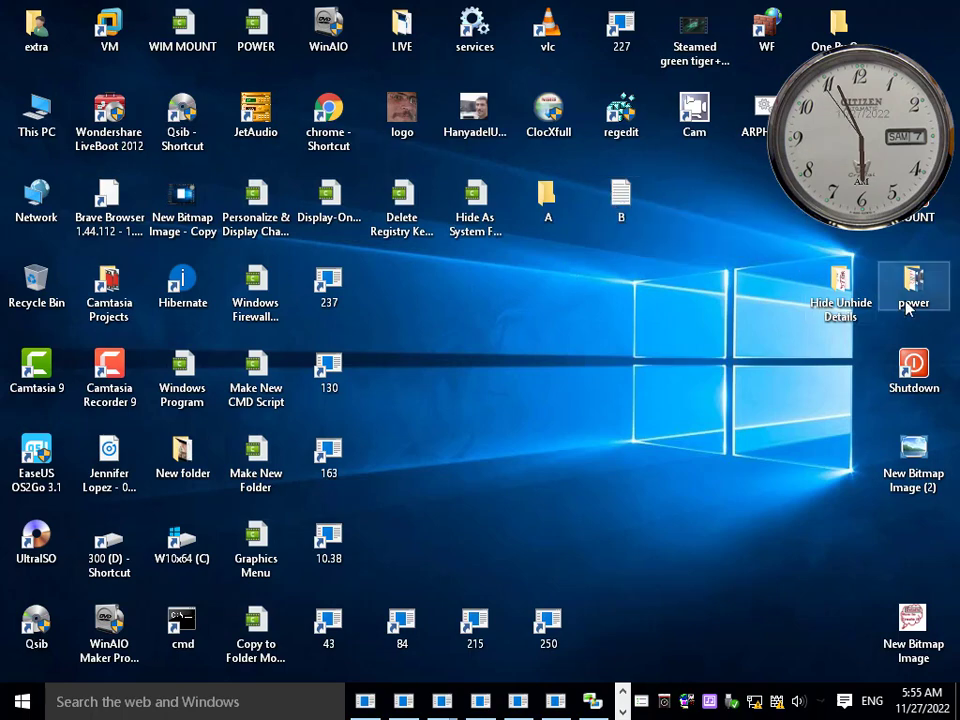
Open the Hide UnHide Script archive in WinRAR alongside the Hide Unhide Details folder
double_click(842, 285)
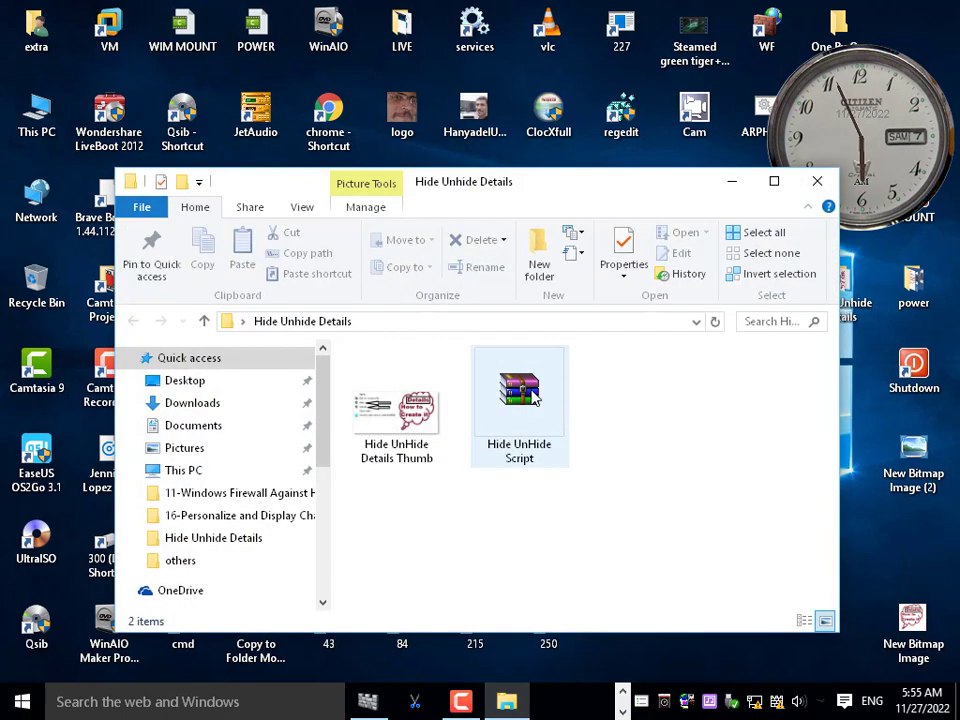
double_click(535, 397)
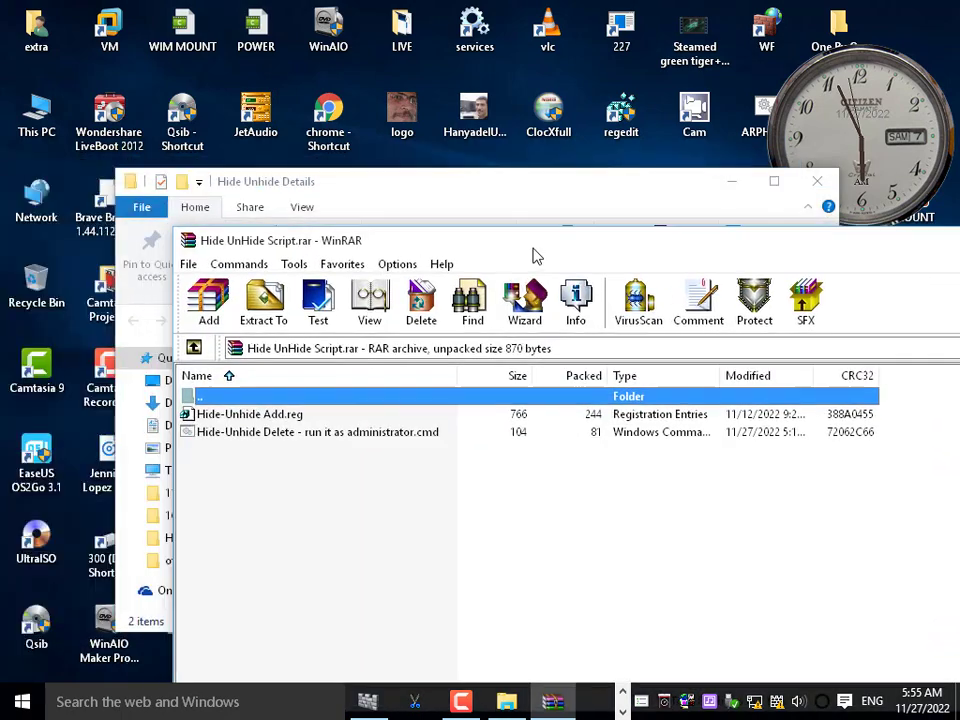
drag(535, 256, 958, 330)
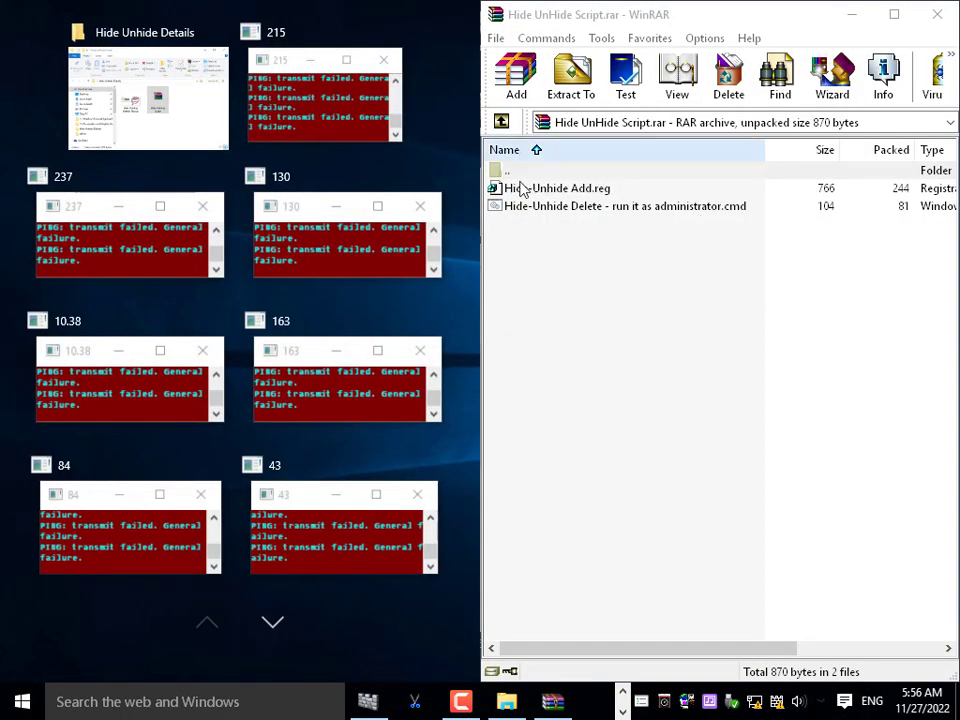
click(184, 98)
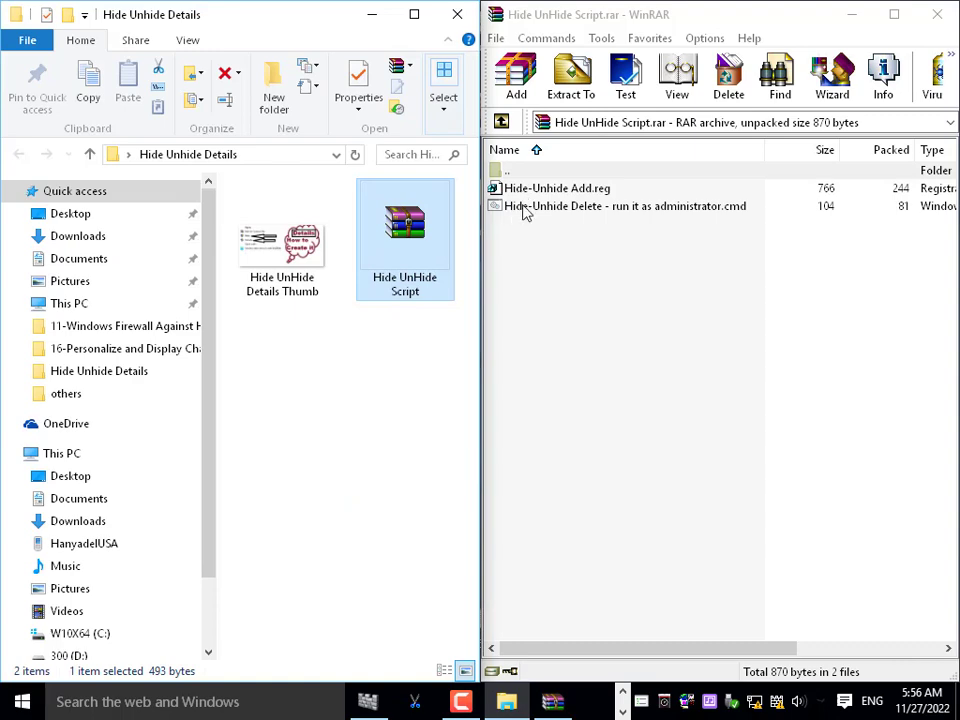
drag(572, 24, 625, 266)
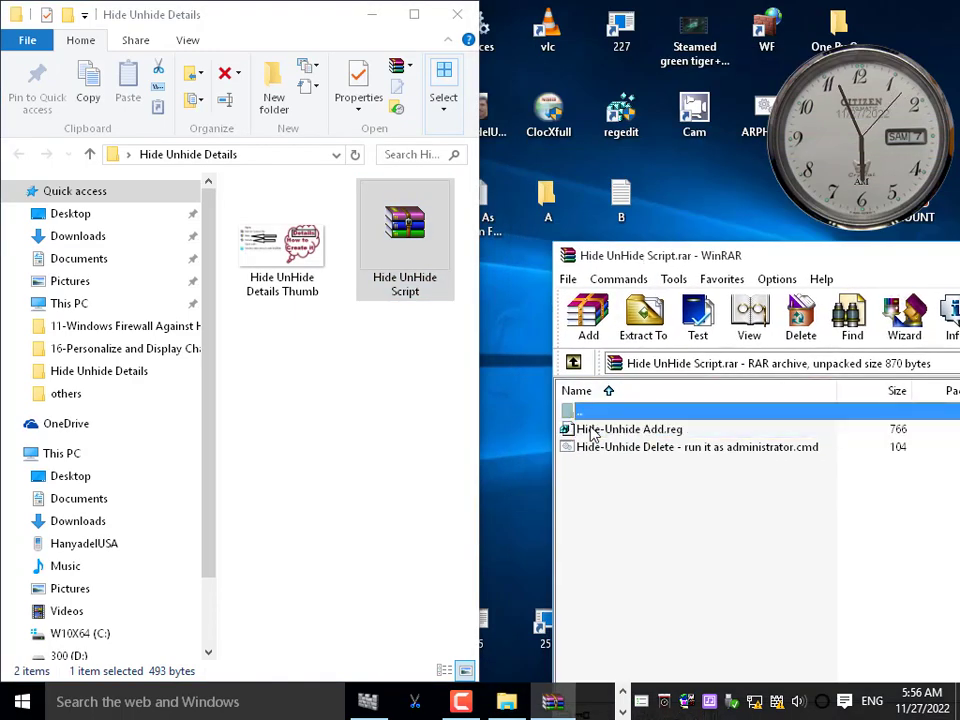
Merge Hide-Unhide Add.reg into the registry and check the regedit icon's menu for Hide and Unhide
double_click(590, 430)
click(622, 379)
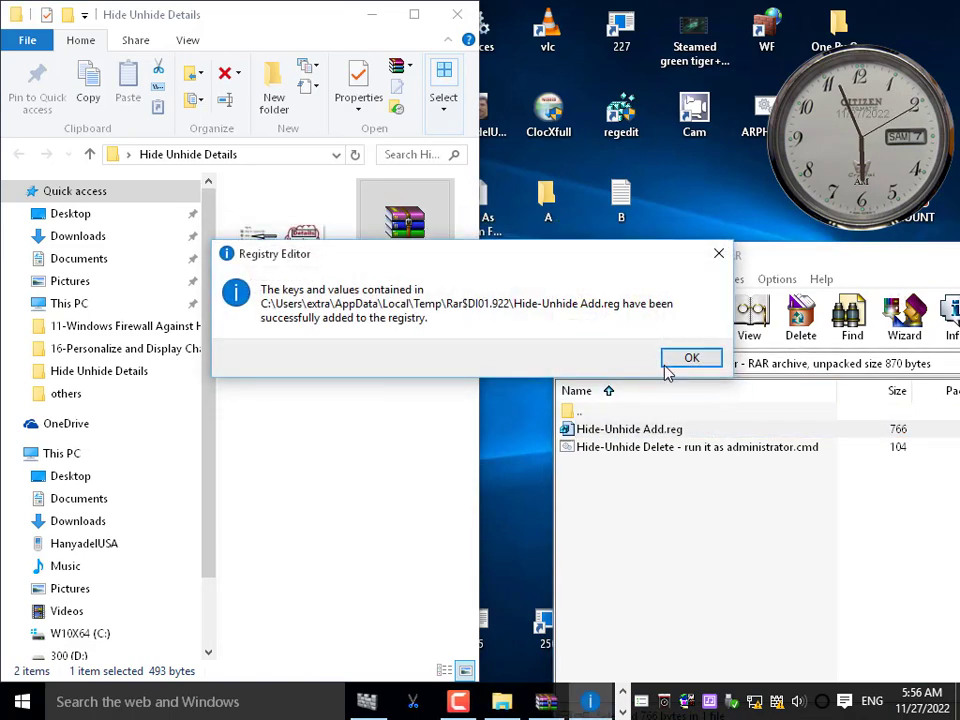
click(672, 358)
right_click(627, 140)
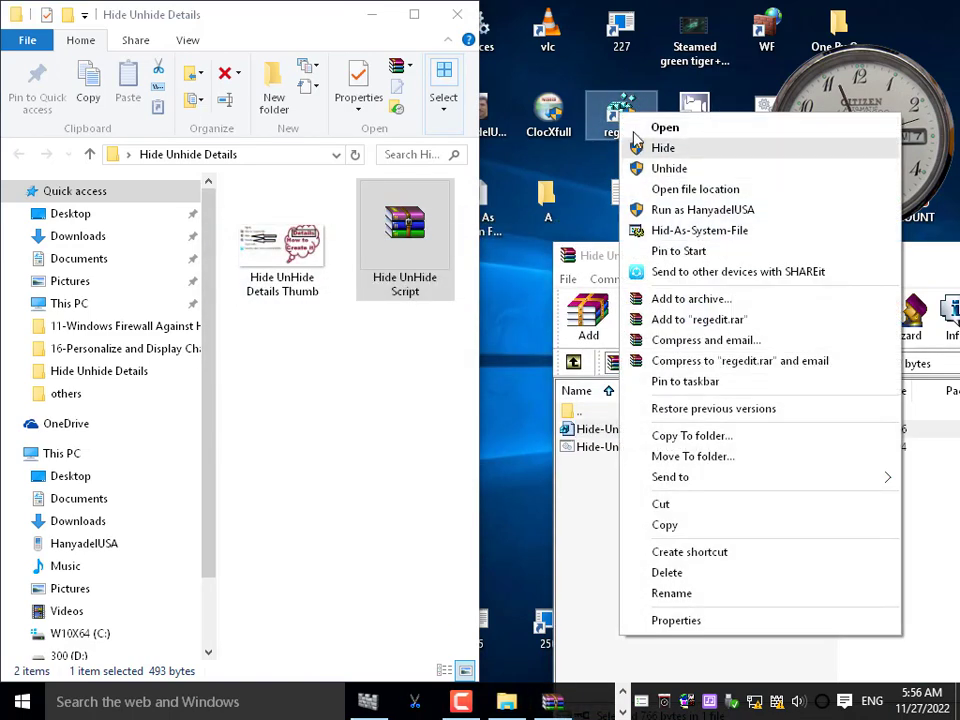
click(650, 168)
Extract the delete script to the desktop and run it as administrator
click(617, 448)
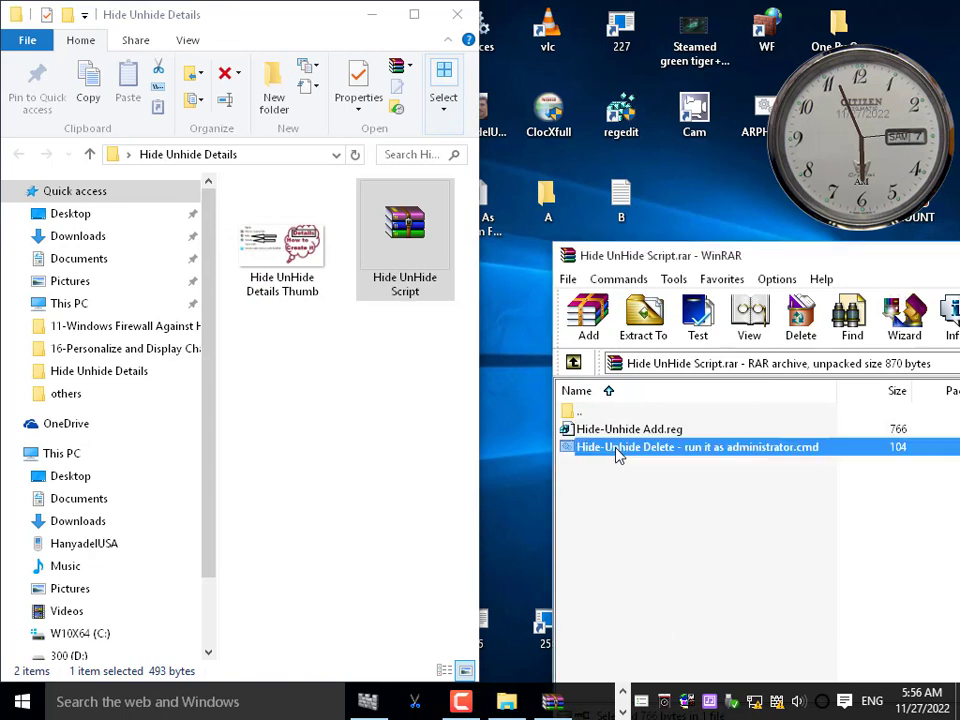
right_click(604, 456)
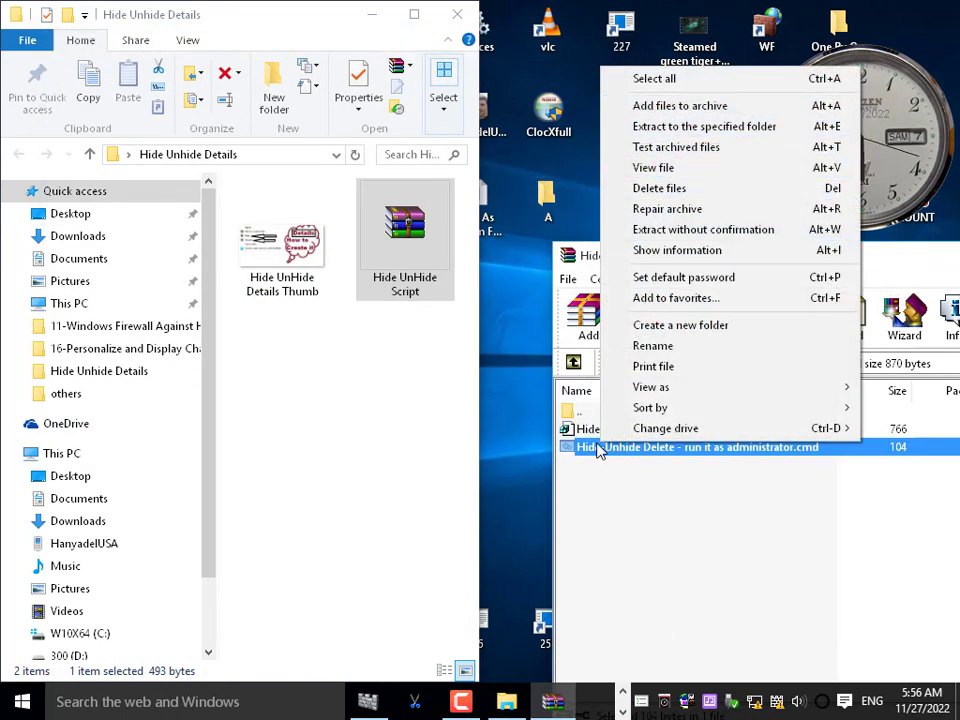
click(600, 450)
drag(530, 454, 521, 439)
right_click(530, 402)
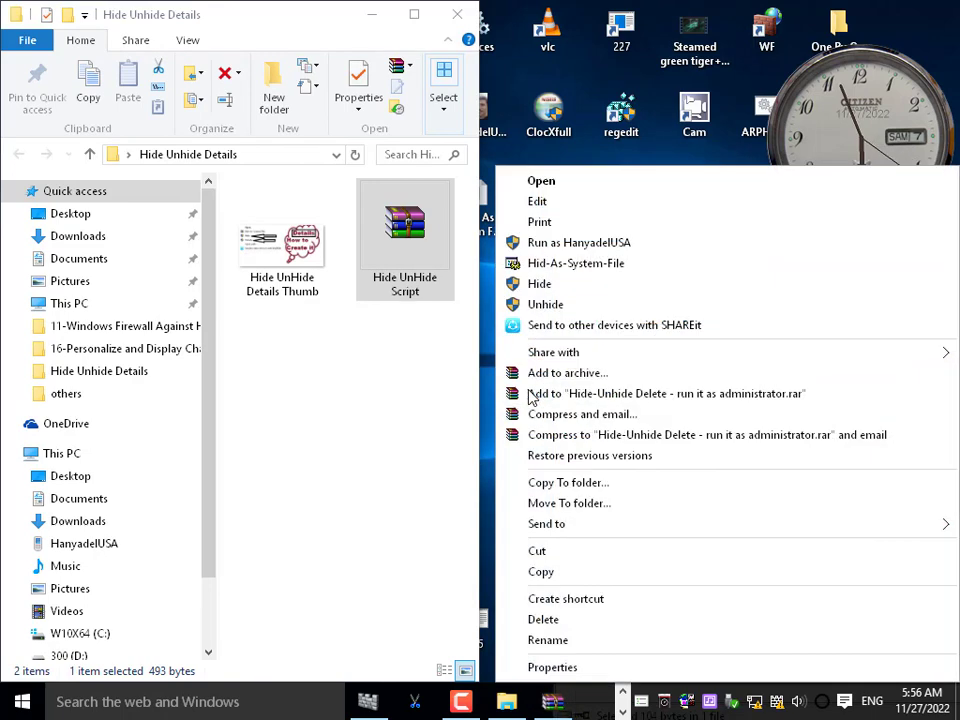
click(548, 245)
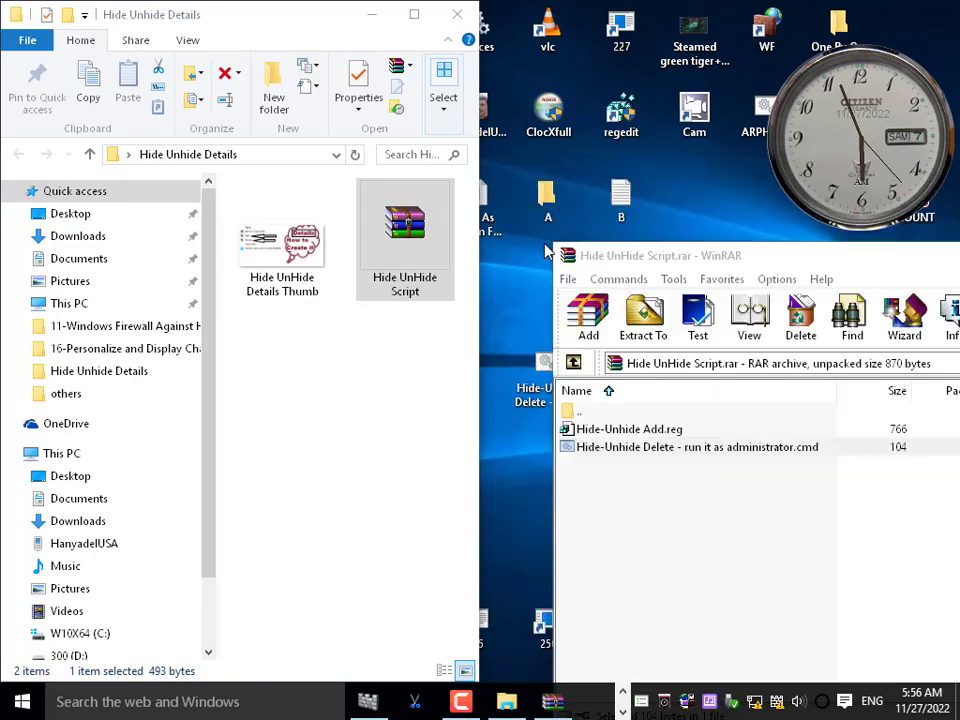
Check file B's menu, delete the extracted script, and close the folder and archive windows
right_click(620, 198)
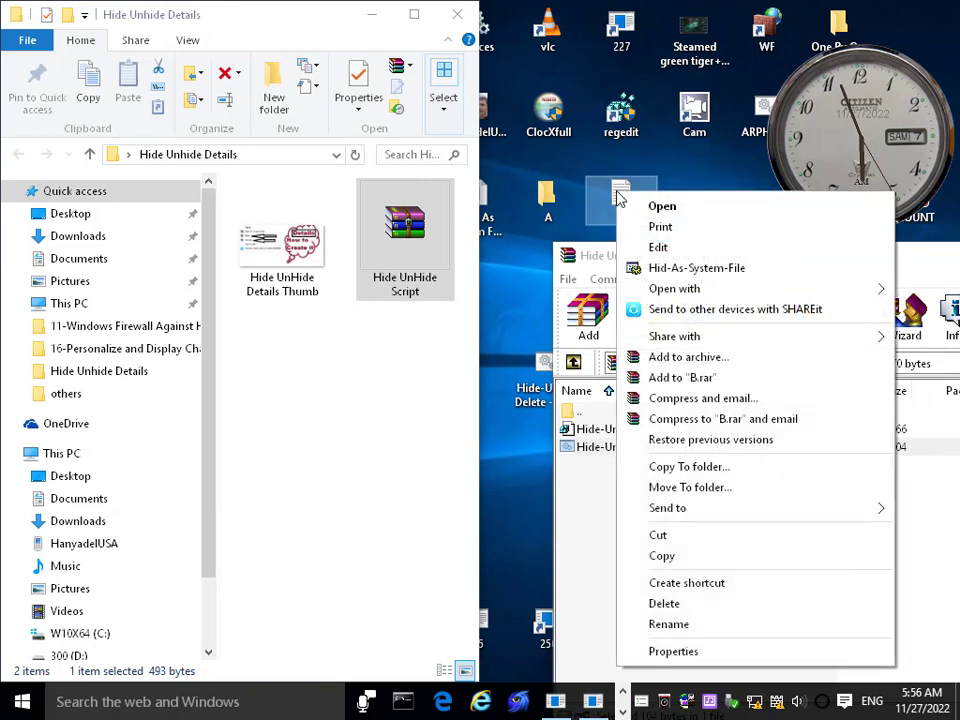
right_click(550, 200)
click(530, 365)
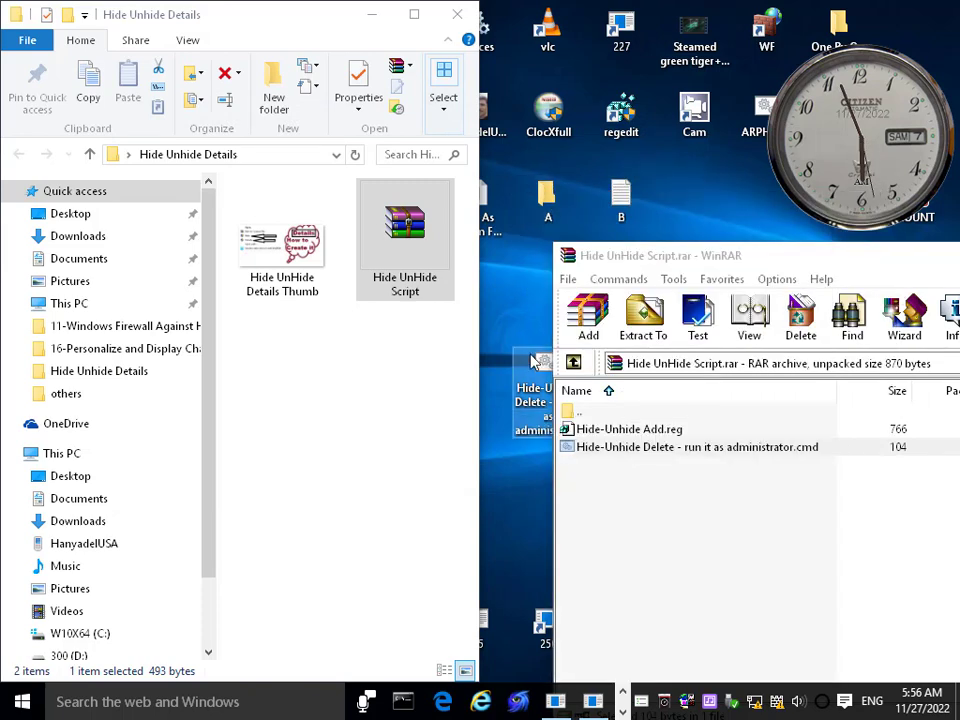
right_click(533, 362)
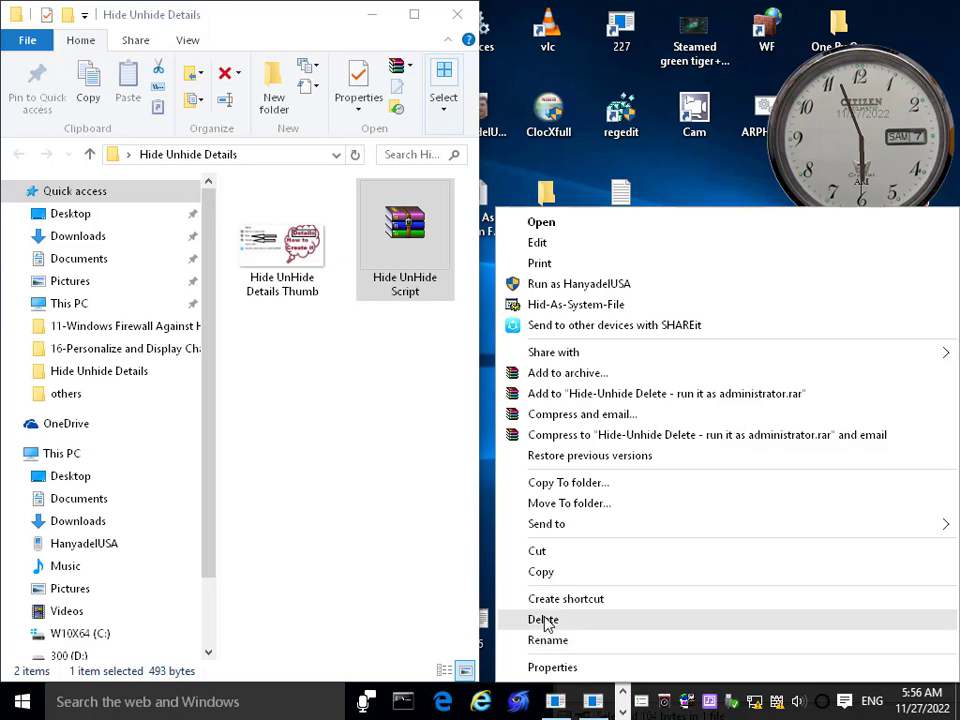
click(545, 621)
click(457, 14)
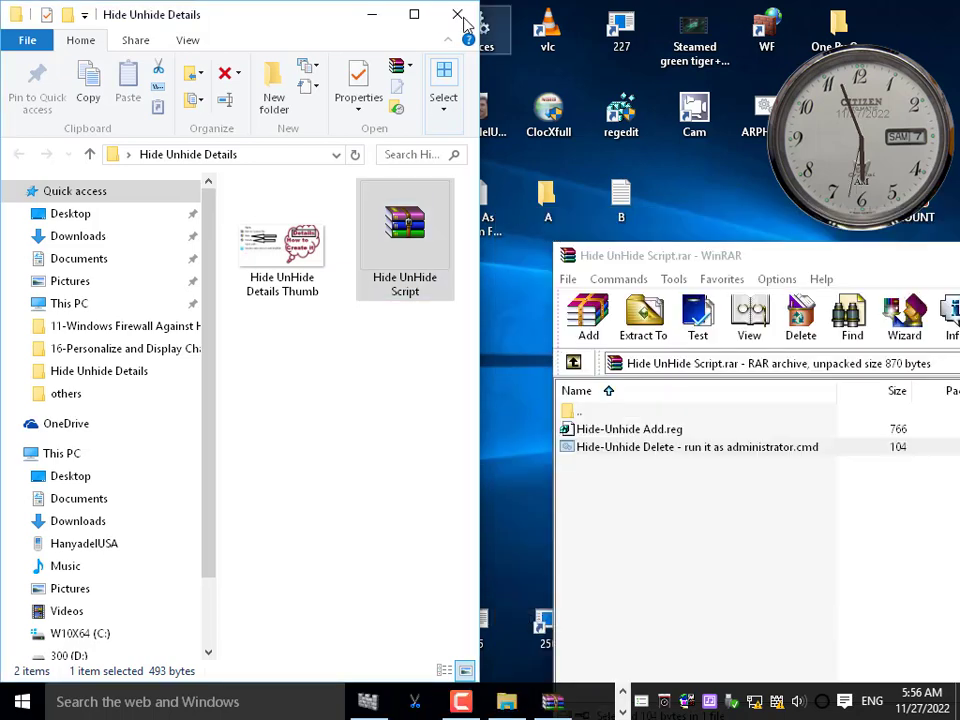
double_click(569, 258)
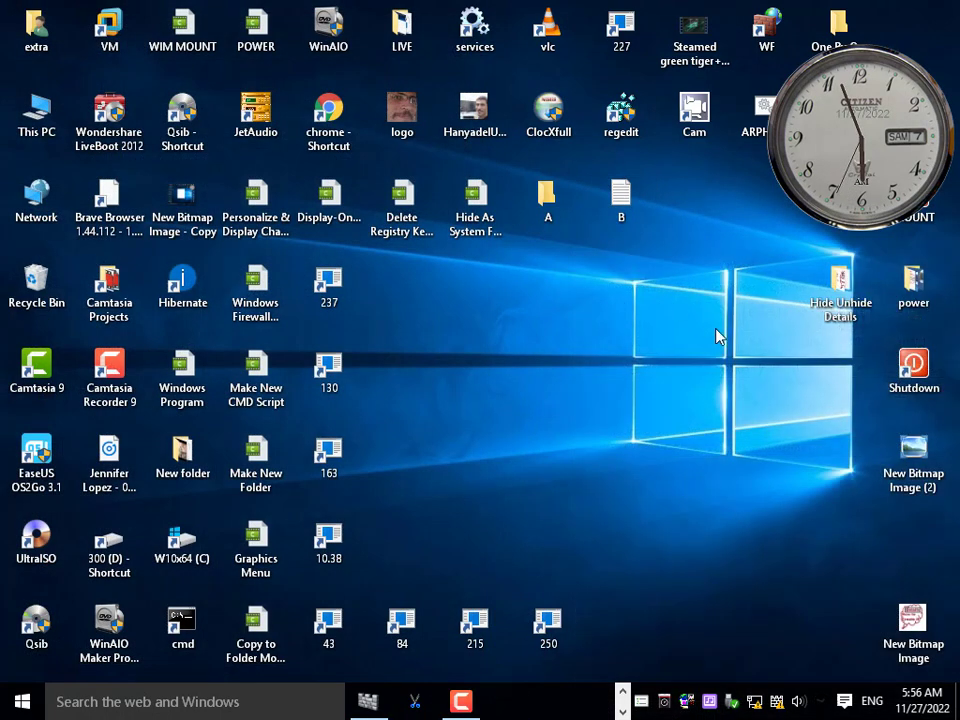
double_click(840, 290)
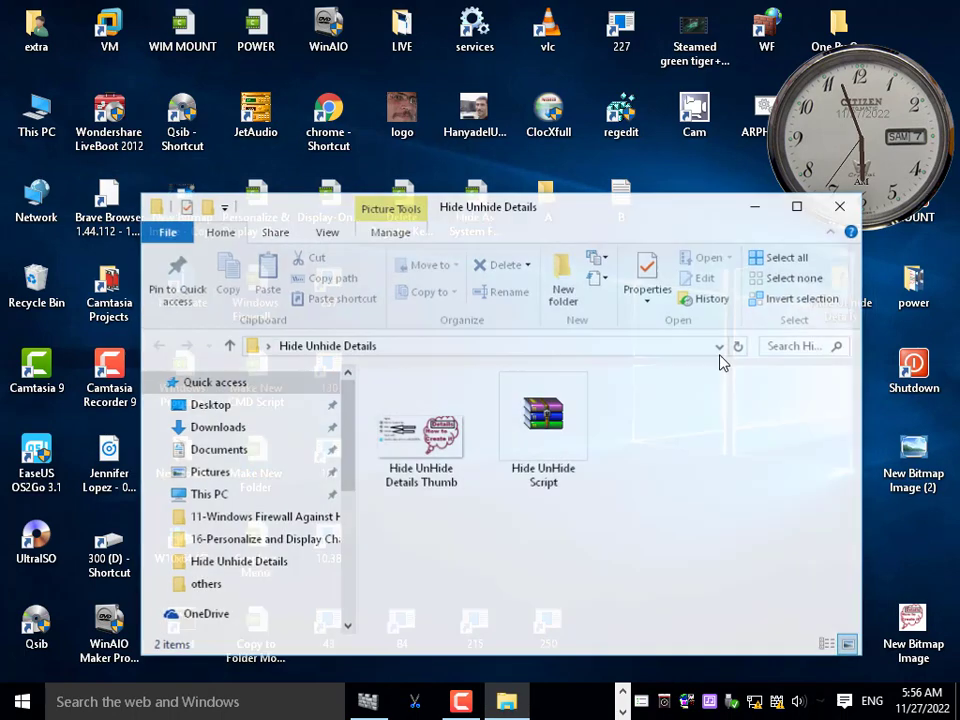
click(841, 206)
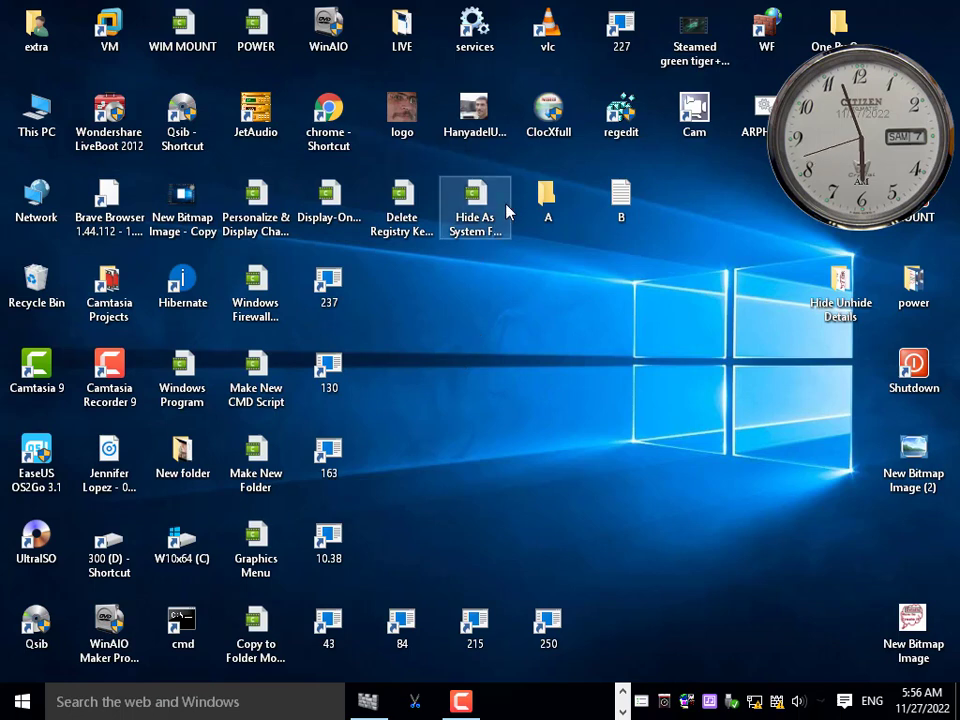
right_click(540, 200)
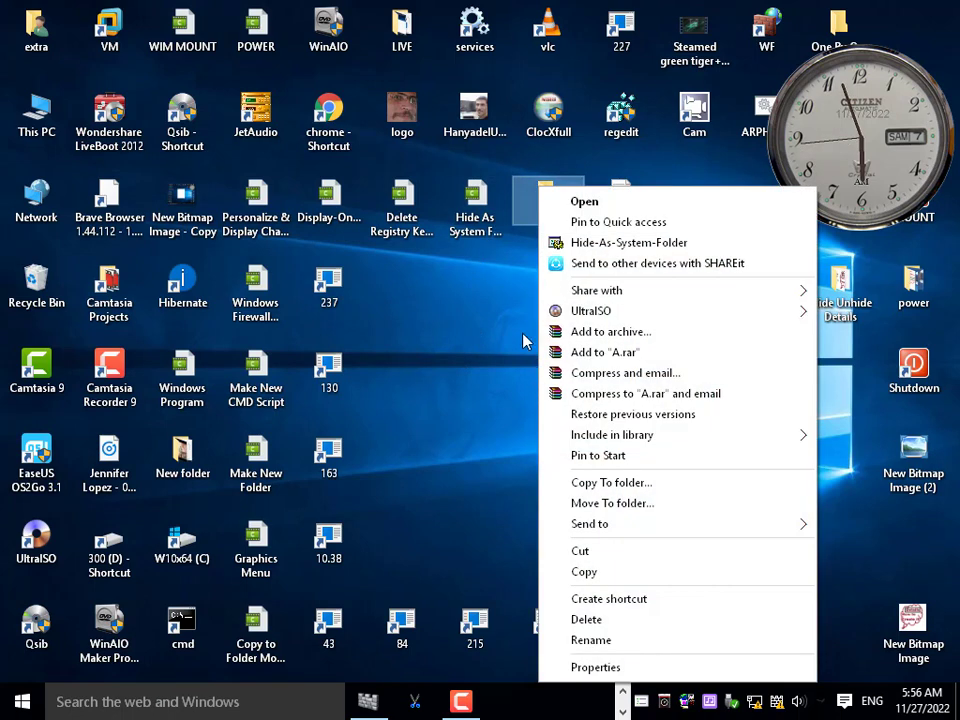
click(575, 213)
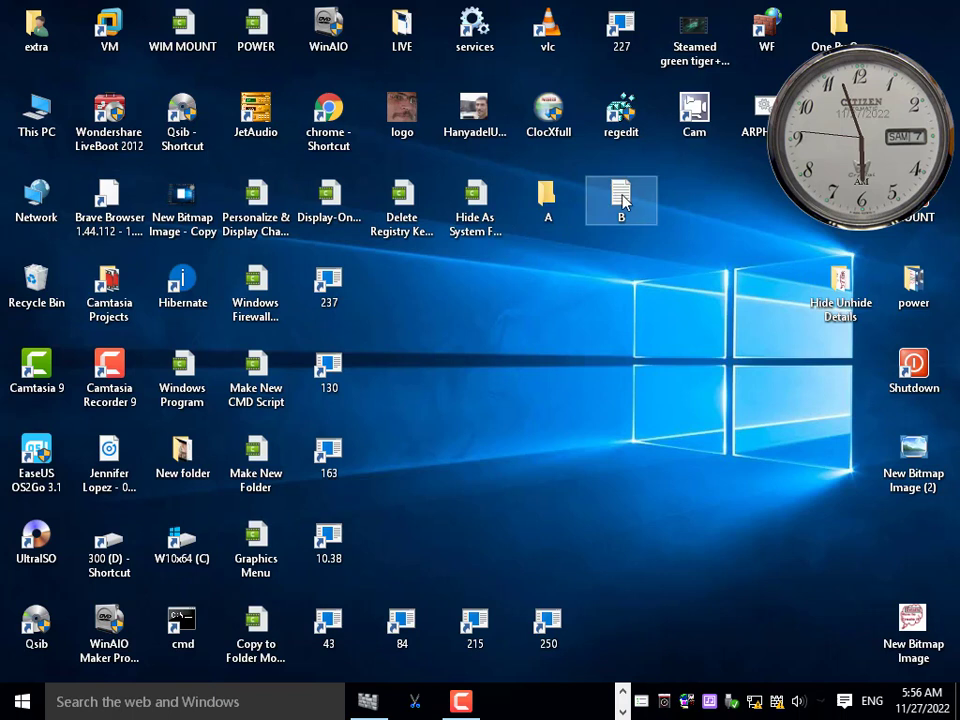
click(609, 210)
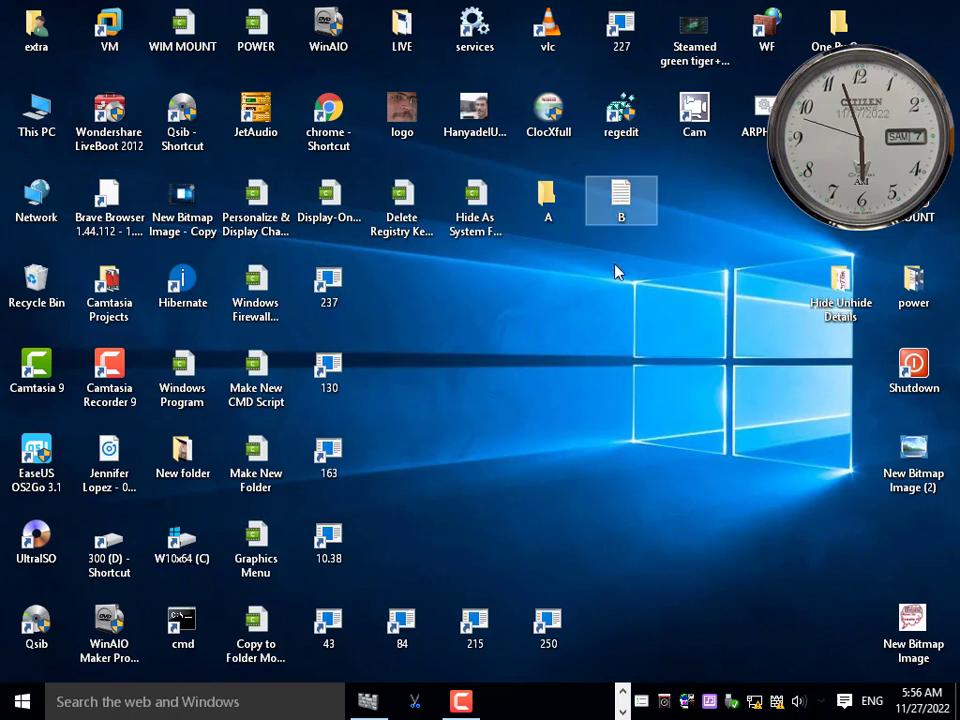